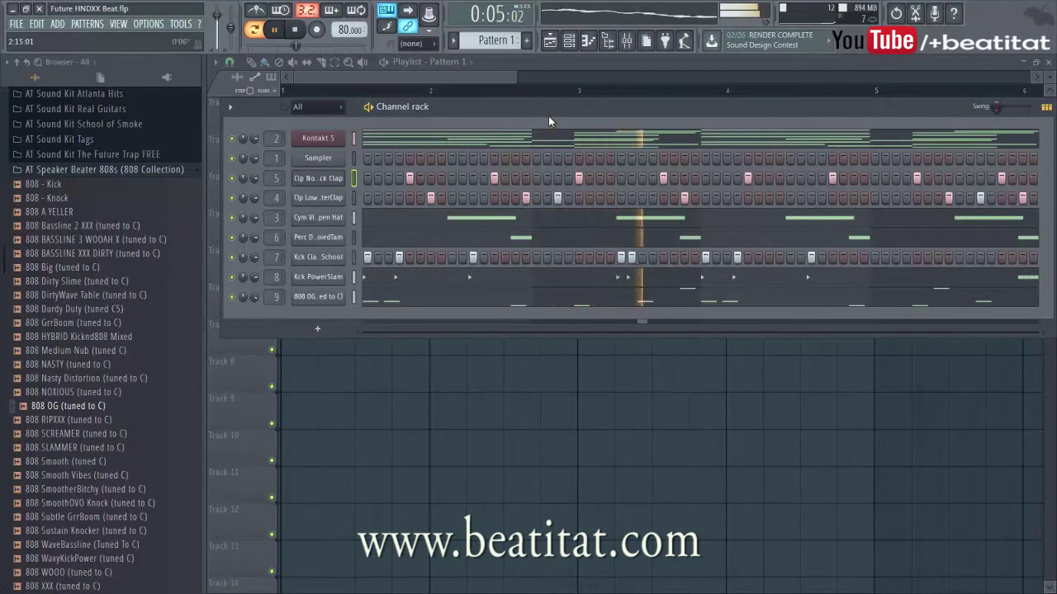
Collapse the 808 sample folder and lower the Kontakt 5 mixer track's volume to about -4.0 dB.
click(151, 170)
click(638, 35)
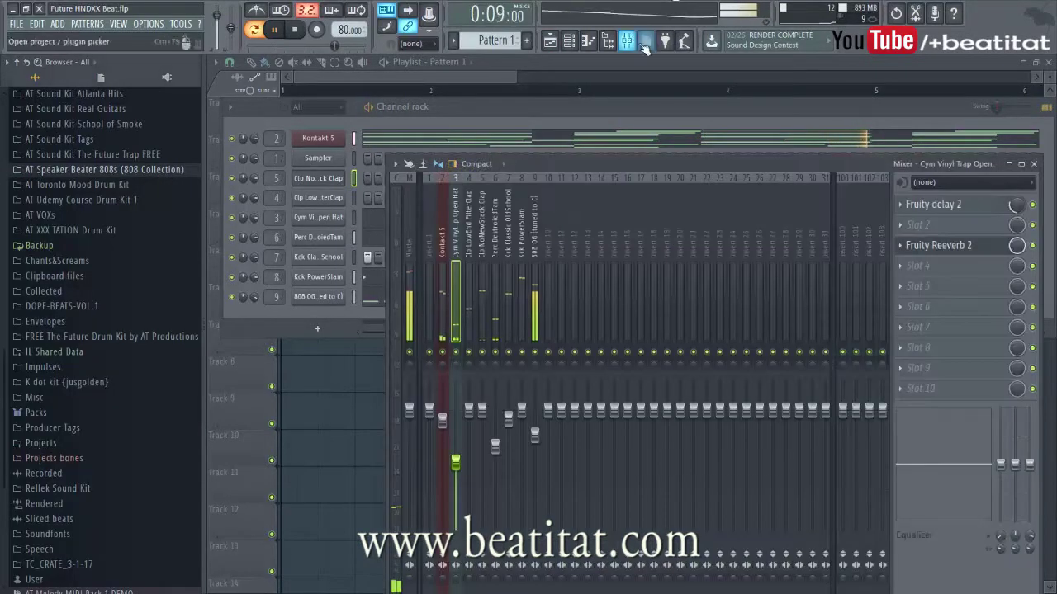
click(445, 303)
drag(445, 423, 444, 432)
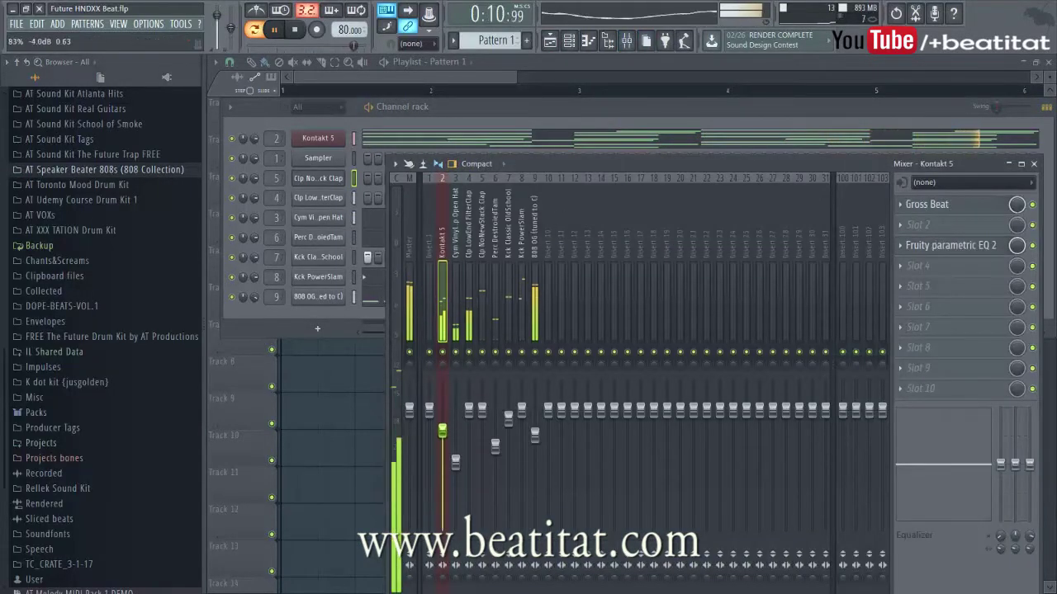
In Kontakt 5's Fruity Parametric EQ 2, slightly boost band 5, dip band 6 and lower the band 7 high shelf to about -7.7 dB.
click(950, 245)
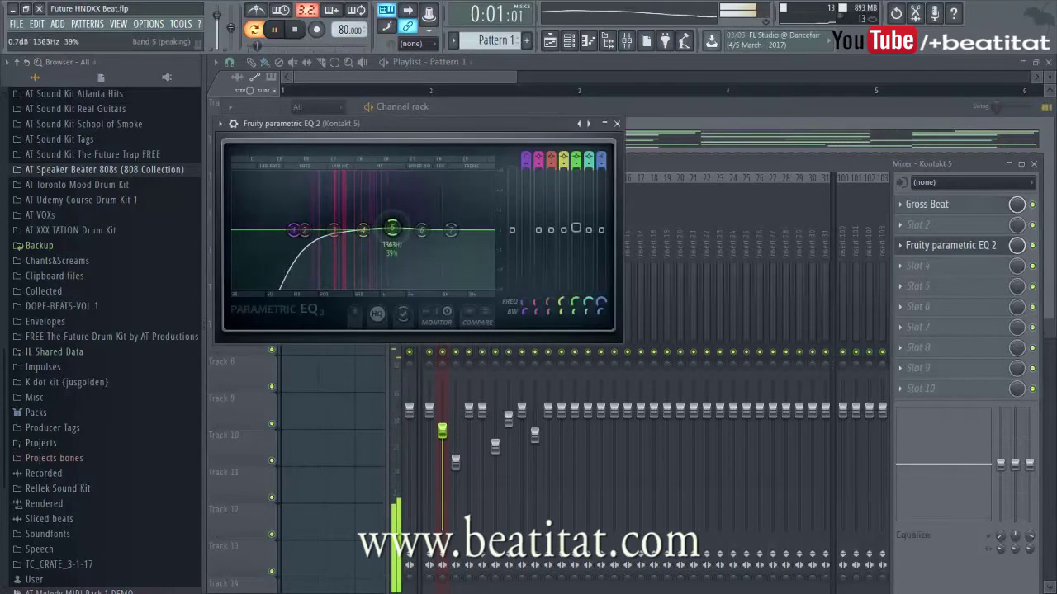
drag(421, 230, 493, 256)
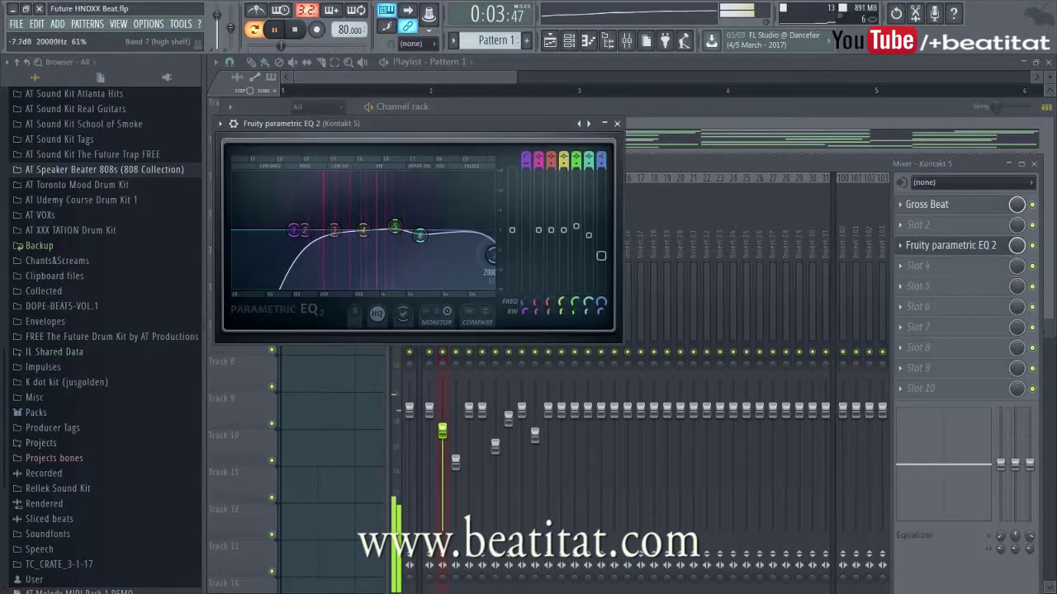
click(618, 123)
Stop playback, set the project tempo to 78 BPM and restart the pattern.
key(space)
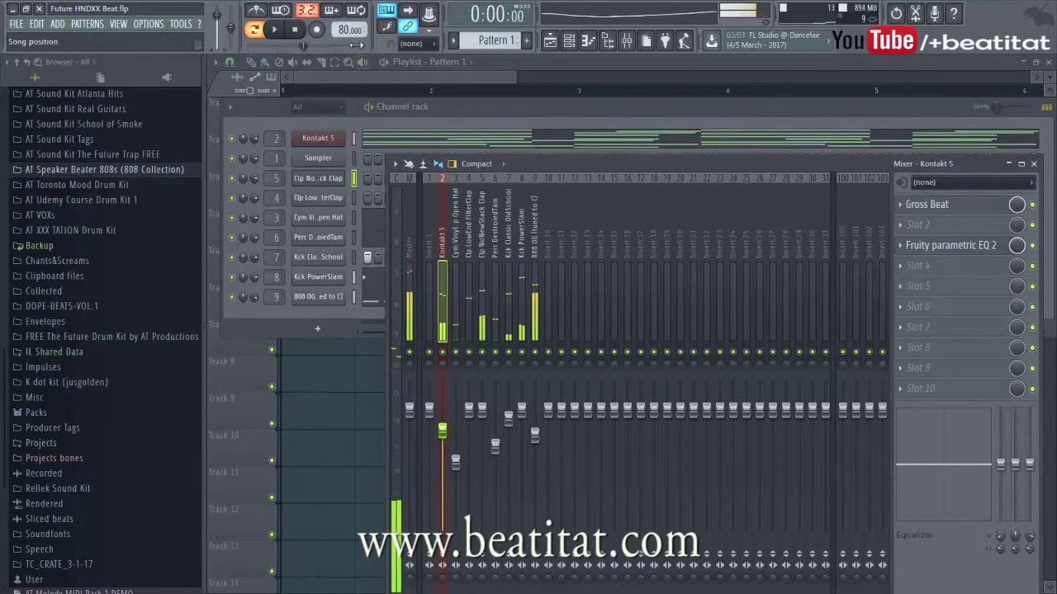
right_click(347, 30)
click(255, 47)
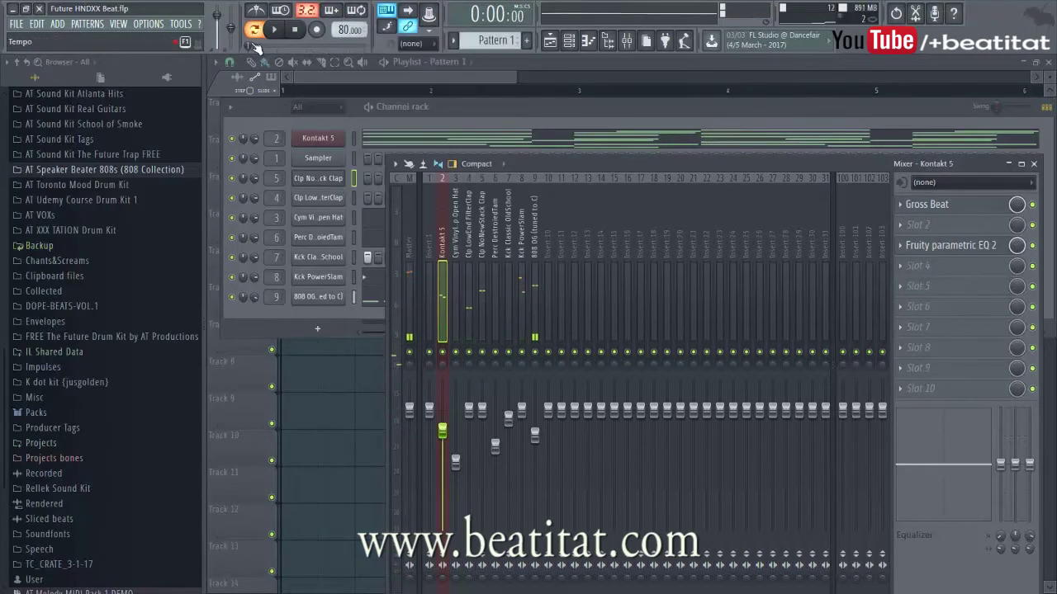
key(space)
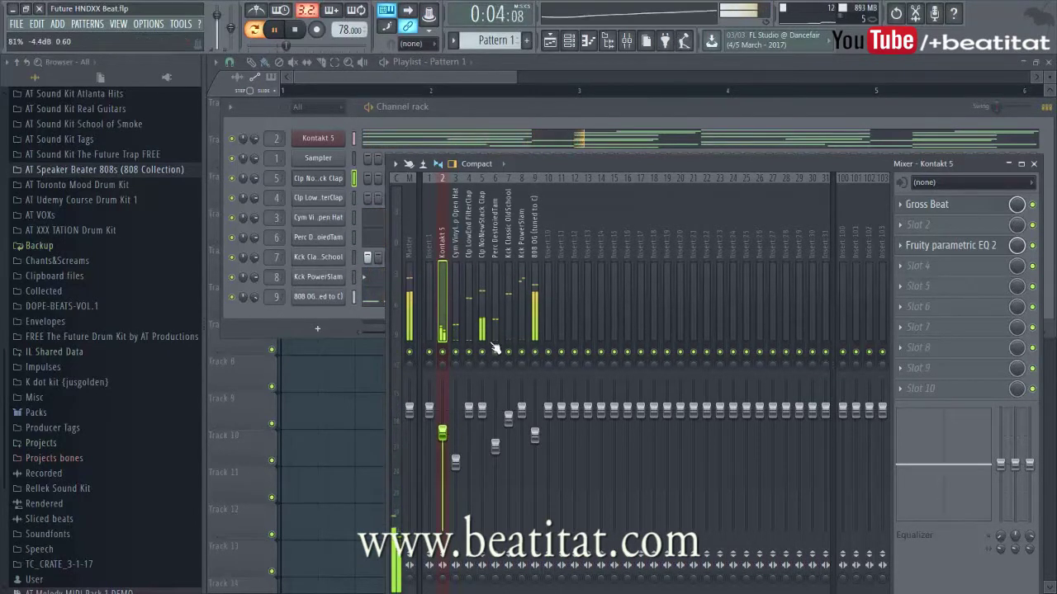
Inspect the Kck PowerSlam and 808 OG mixer tracks during playback, then close the mixer.
click(521, 409)
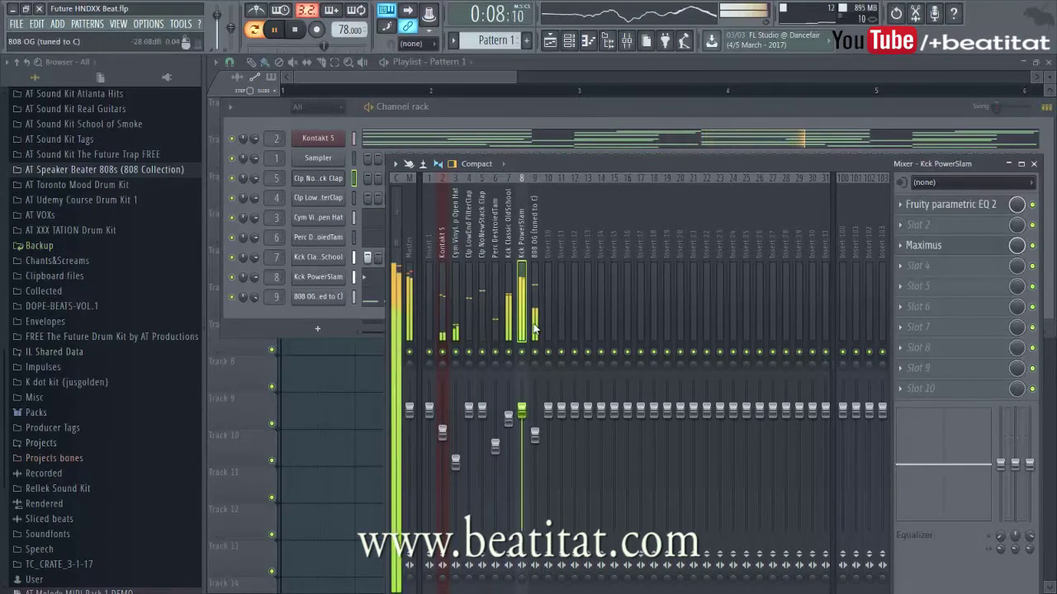
click(535, 435)
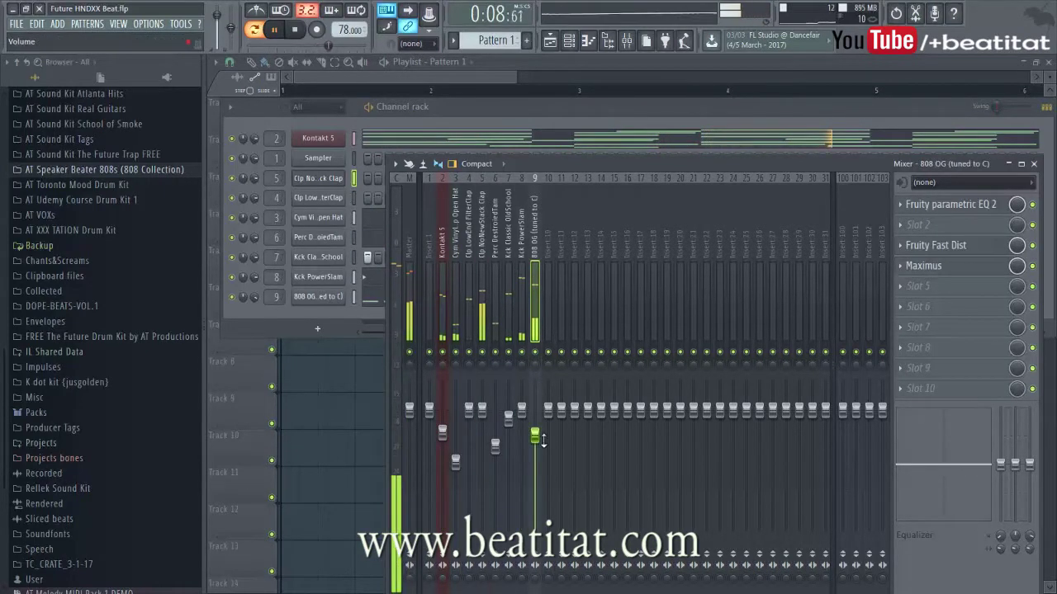
click(1033, 164)
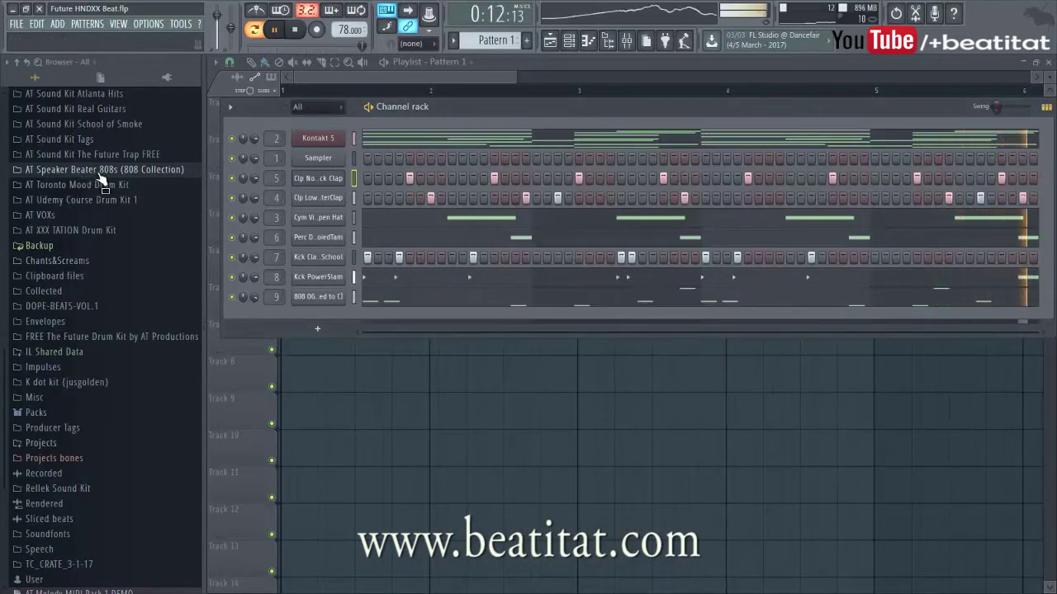
Load Fruity Parametric EQ 2 into the first effect slot of the Clp NoNewStack Clap mixer track.
click(628, 43)
click(497, 239)
click(470, 251)
click(483, 264)
click(936, 212)
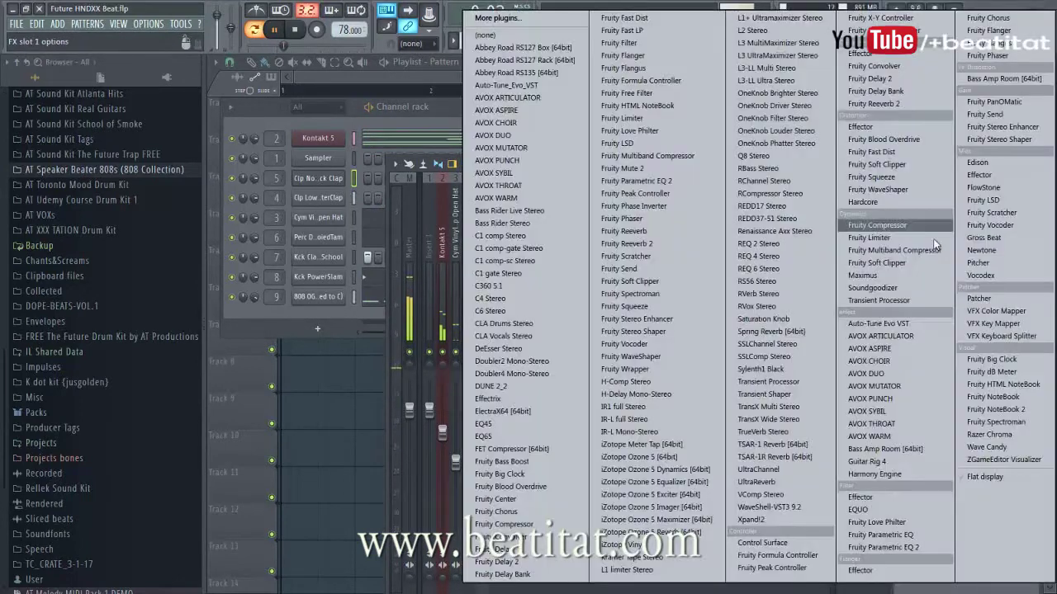
click(902, 548)
Shape the clap's EQ by rolling off the lows and highs, boosting band 6 and fine-tuning the mid bands.
drag(461, 302, 563, 321)
drag(594, 229, 594, 246)
drag(468, 298, 470, 304)
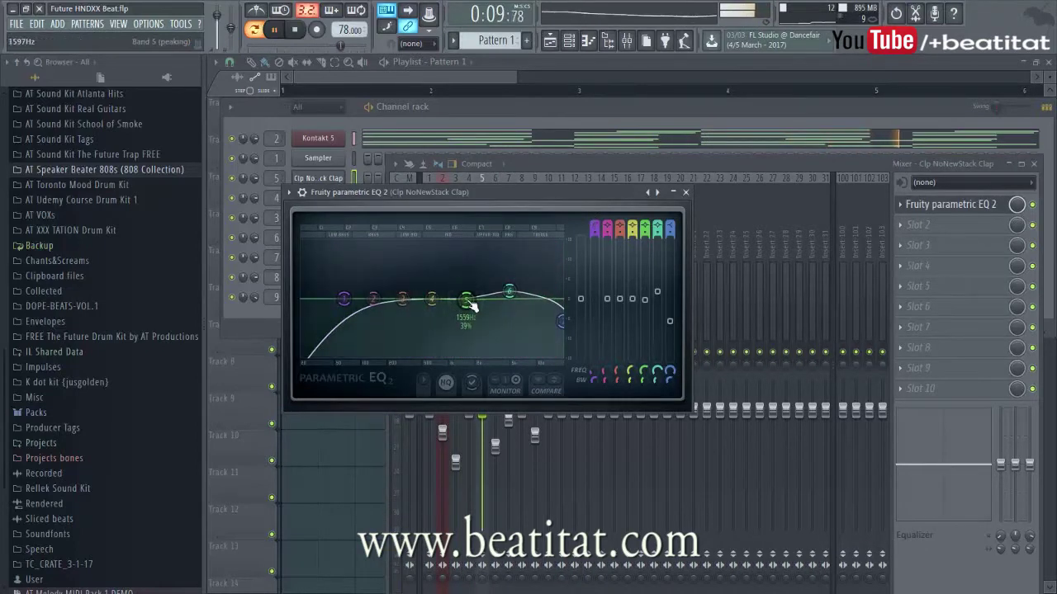
drag(404, 301, 439, 302)
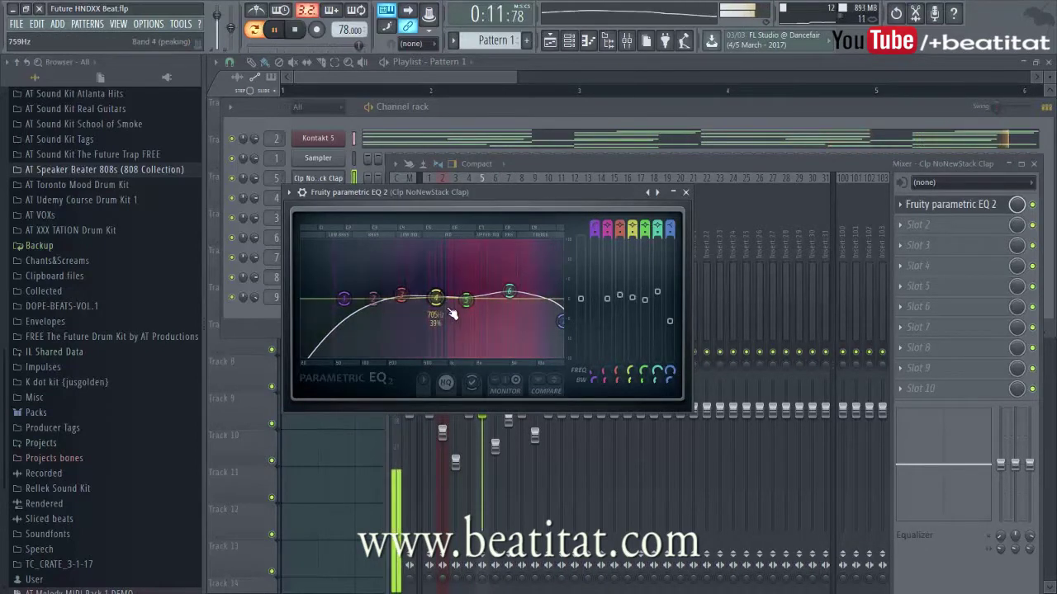
click(685, 192)
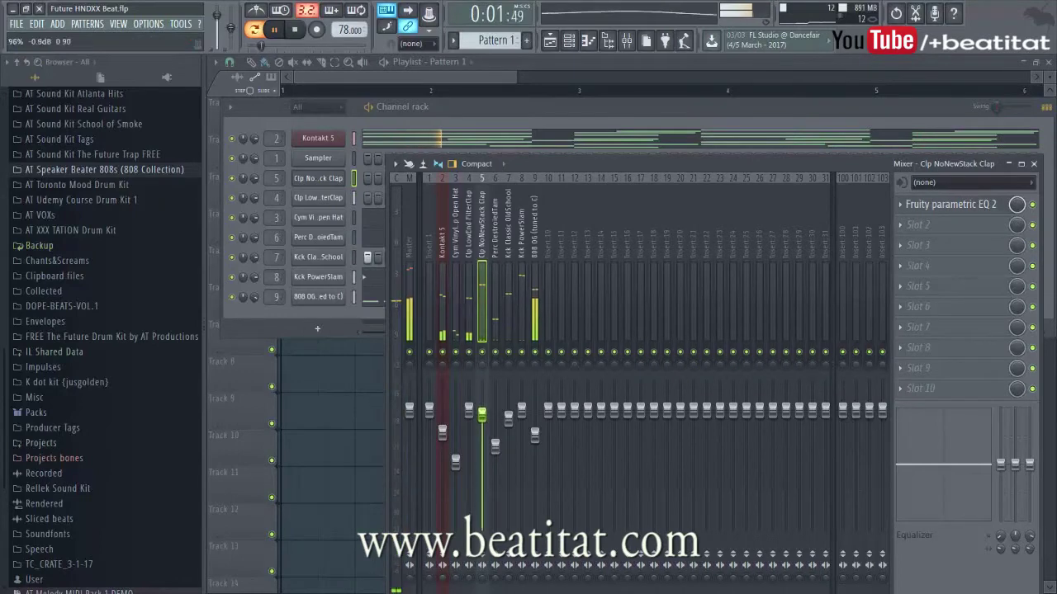
Insert an Omnisphere channel above Kontakt 5 and reposition its plugin window so the patch browser is accessible.
click(285, 308)
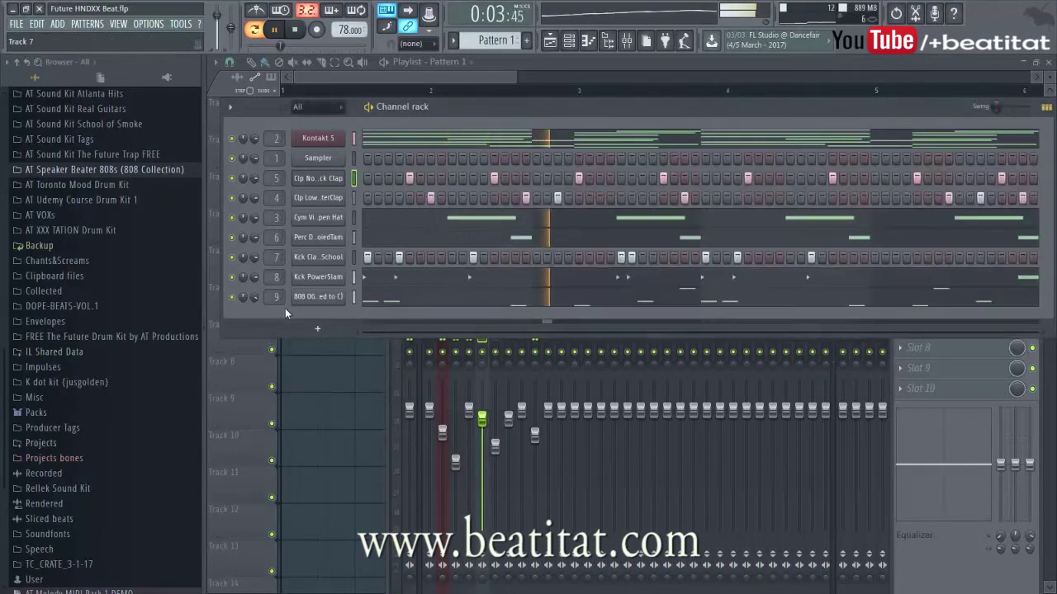
right_click(340, 138)
mouse_move(370, 202)
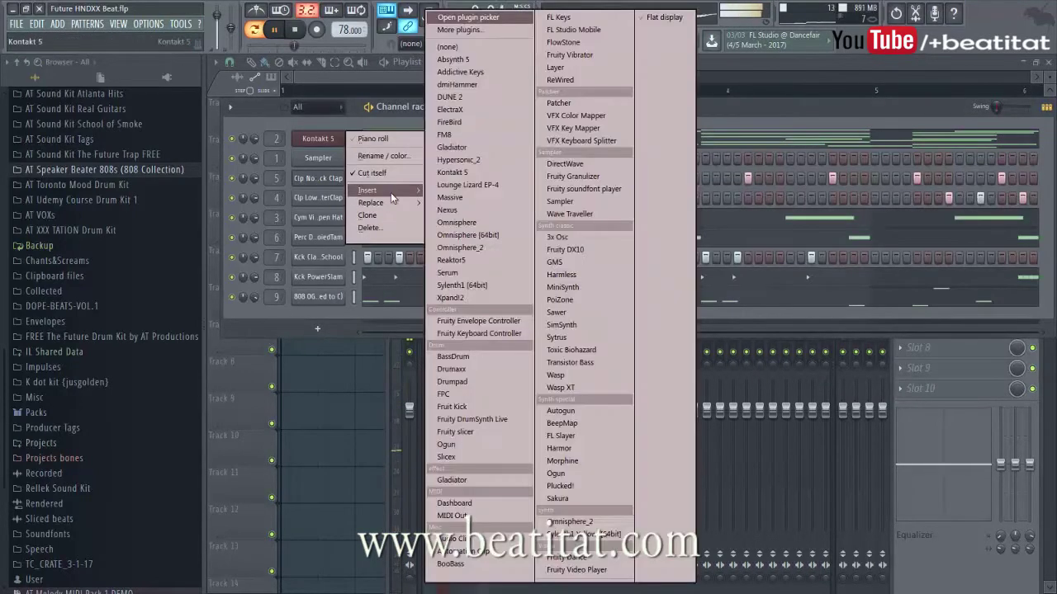
click(471, 230)
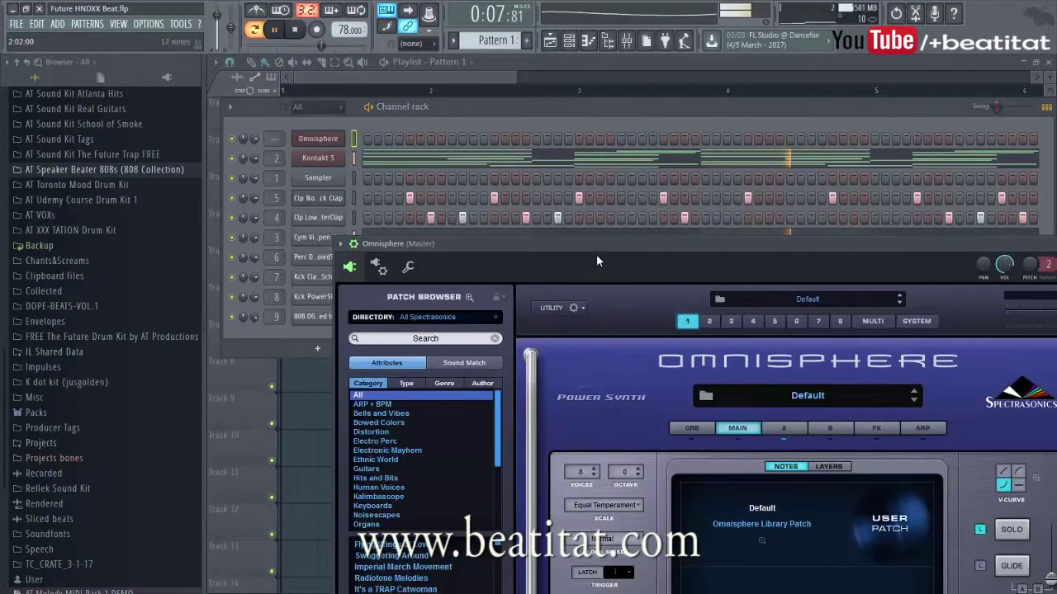
drag(597, 257, 727, 92)
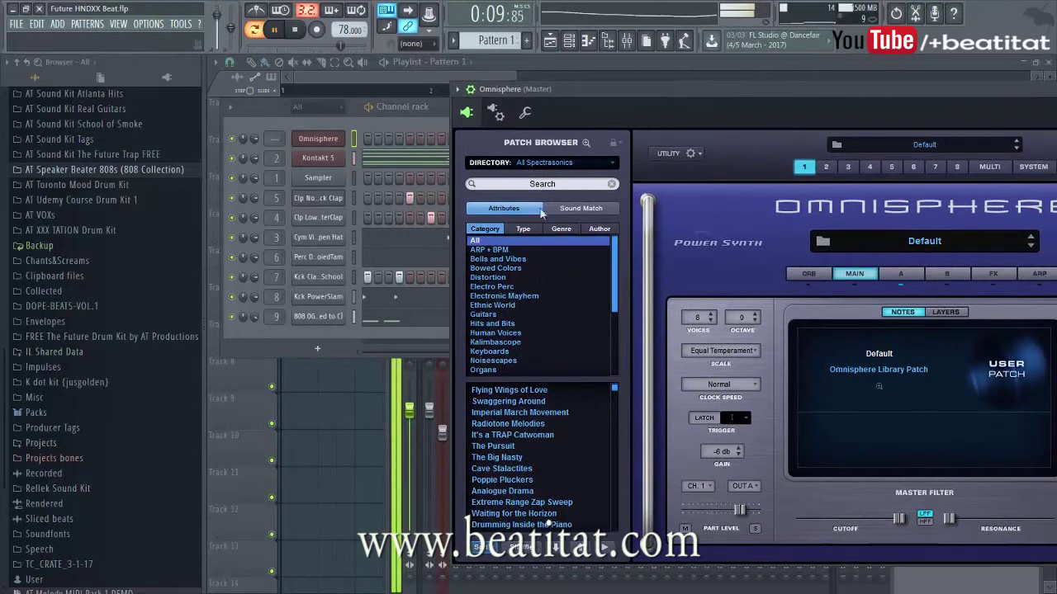
Filter the Omnisphere patches by the Ballad genre and load the Bowed Pills patch.
click(522, 230)
click(562, 231)
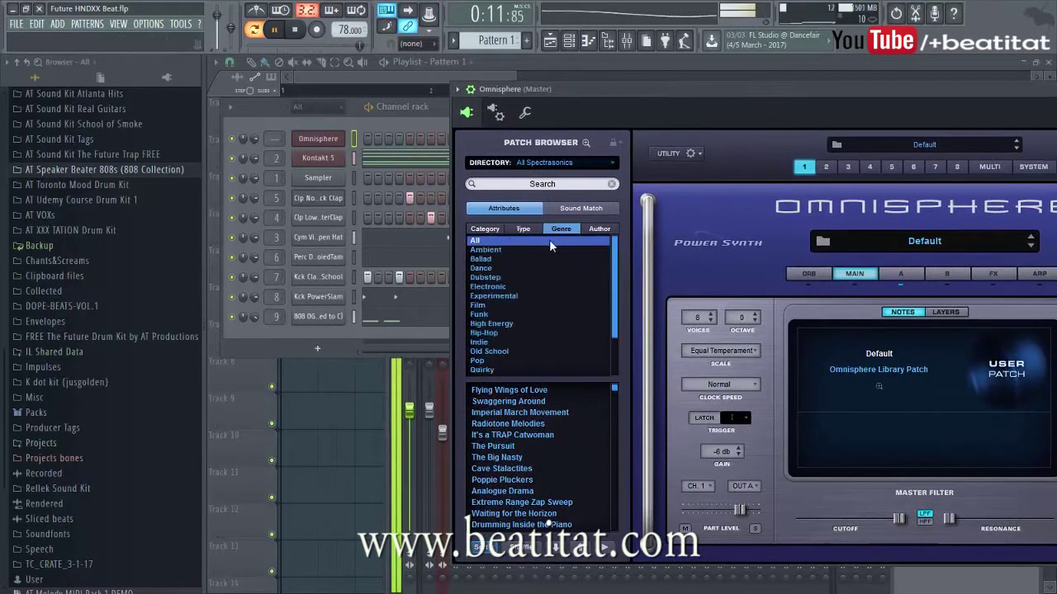
click(499, 256)
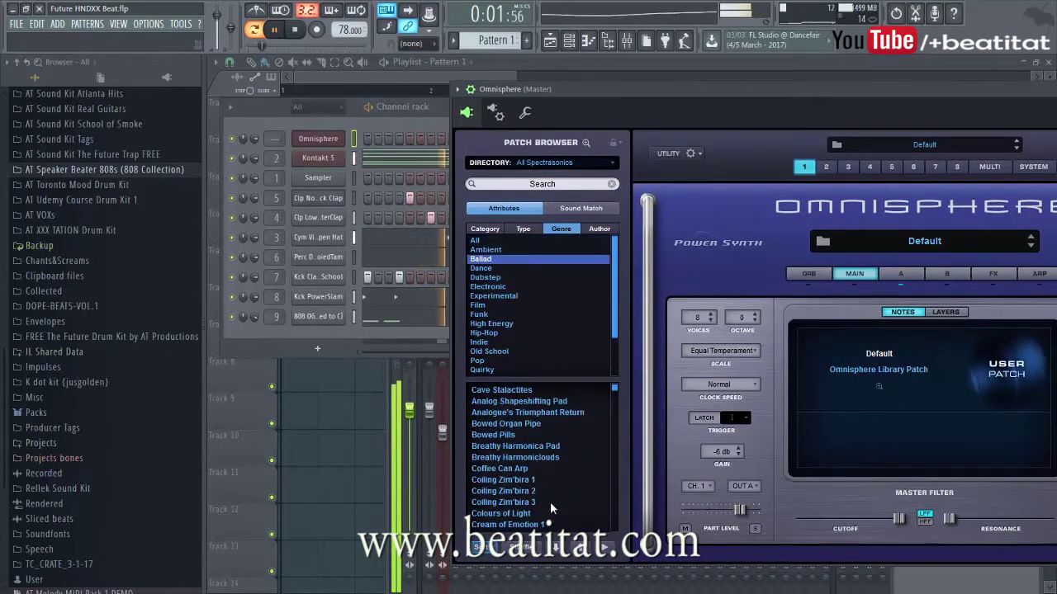
scroll(538, 446, up, 1)
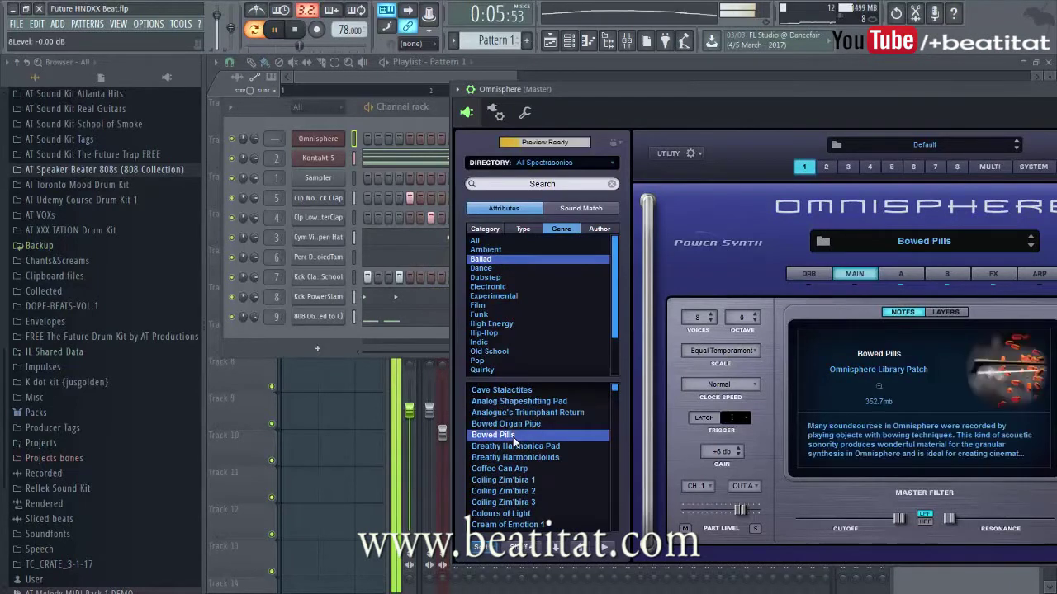
Open the Omnisphere channel's piano roll, stop playback and place a short D6 note at the start of bar 1.
click(366, 122)
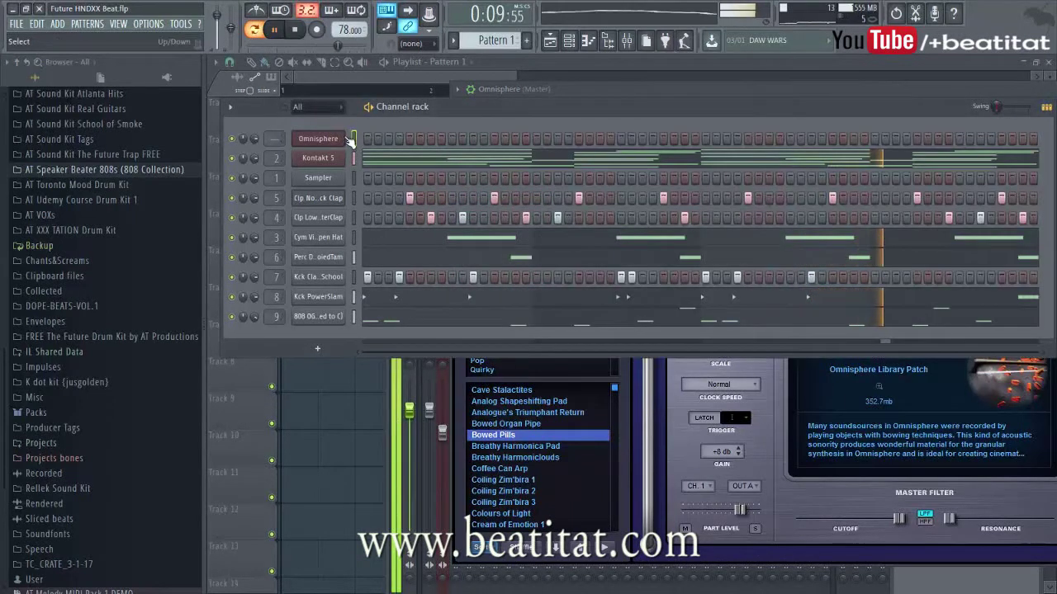
click(367, 139)
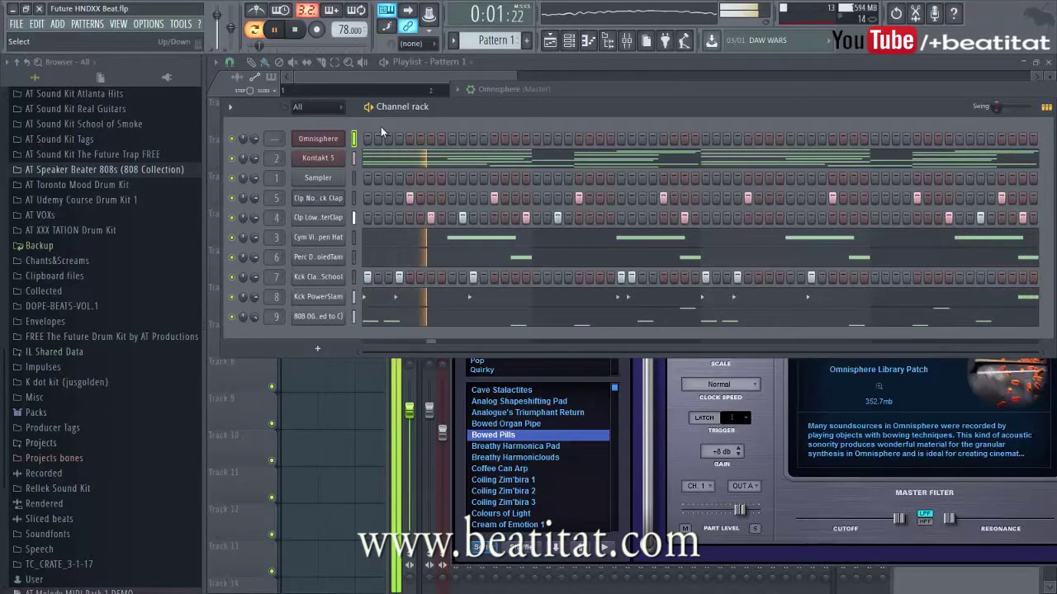
right_click(380, 126)
click(381, 138)
key(space)
drag(277, 259, 254, 270)
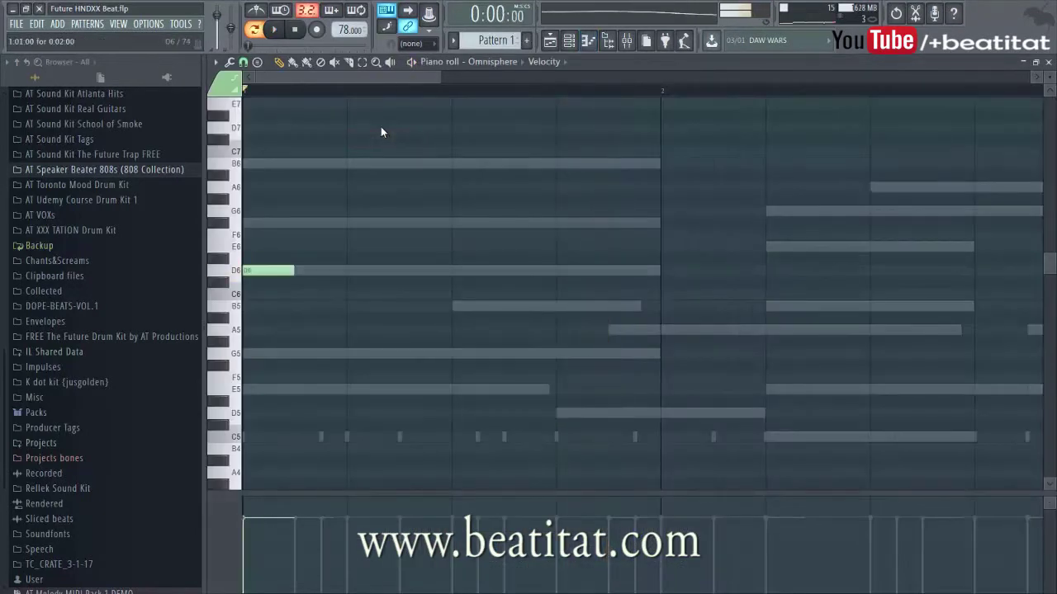
double_click(255, 270)
key(Return)
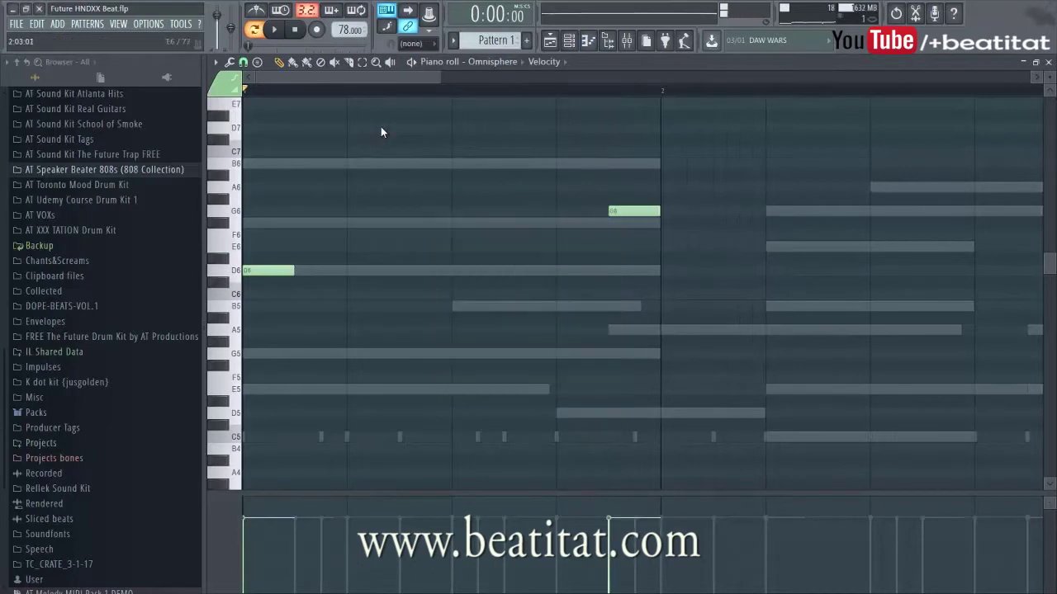
key(ctrl+z)
Transpose the note at the start of bar 1 down two octaves to D4 and play the pattern.
scroll(381, 132, down, 4)
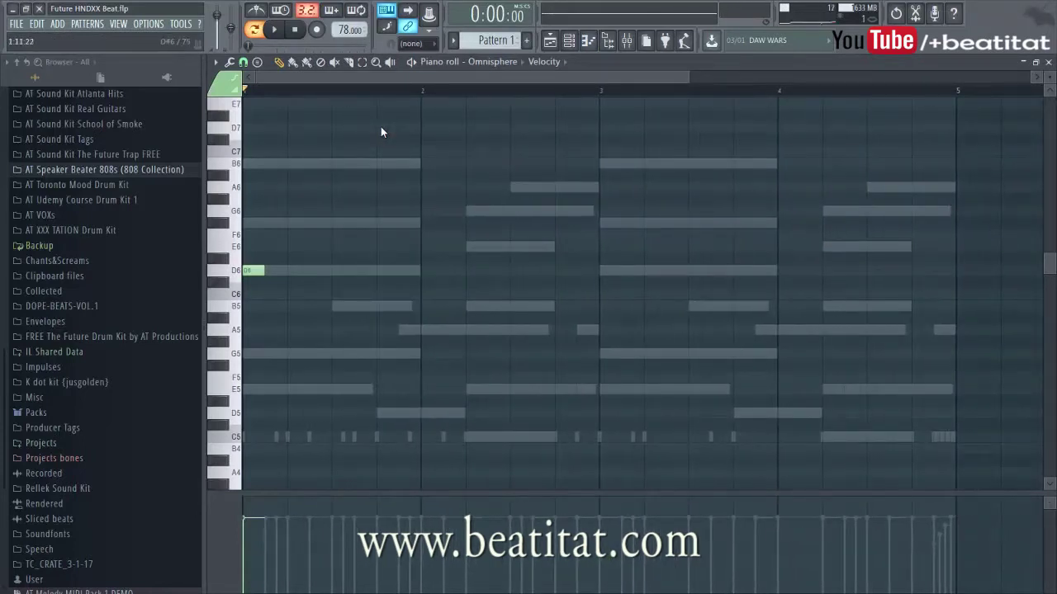
key(XF86TouchpadToggle)
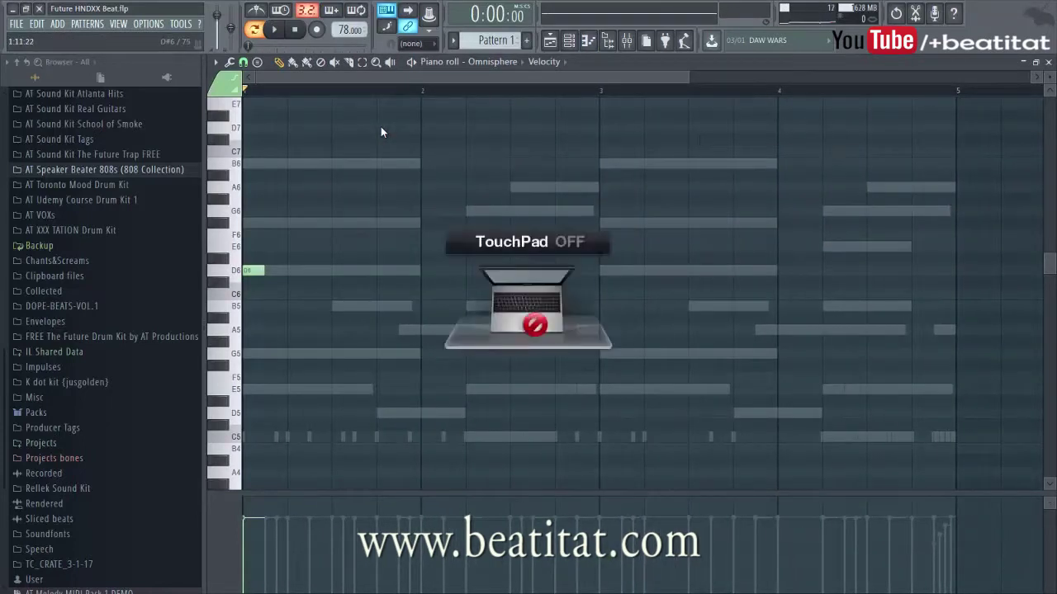
key(space)
key(space)
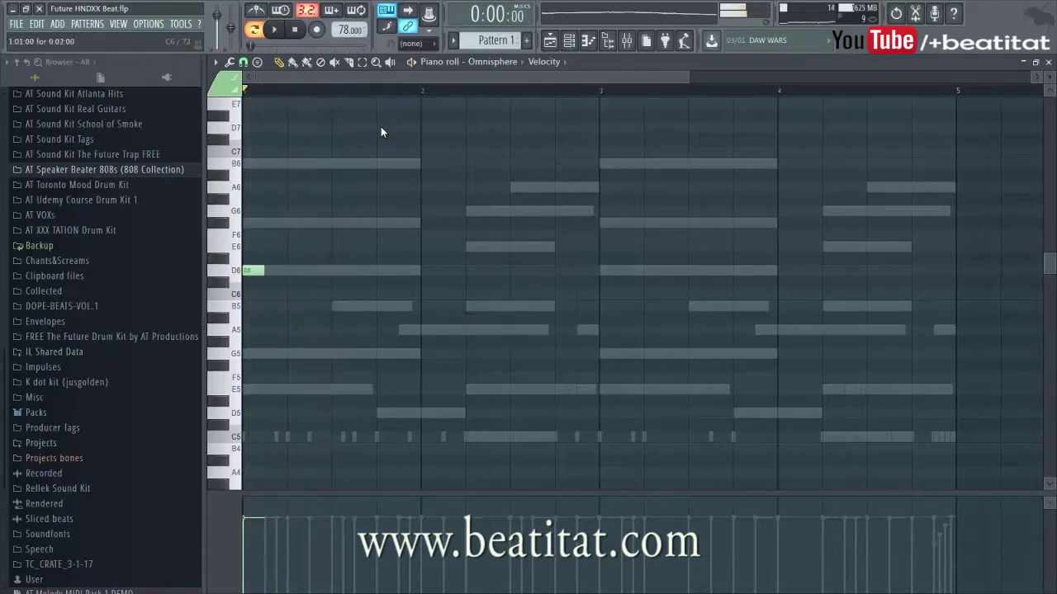
key(ctrl+Down)
key(ctrl+Down)
key(space)
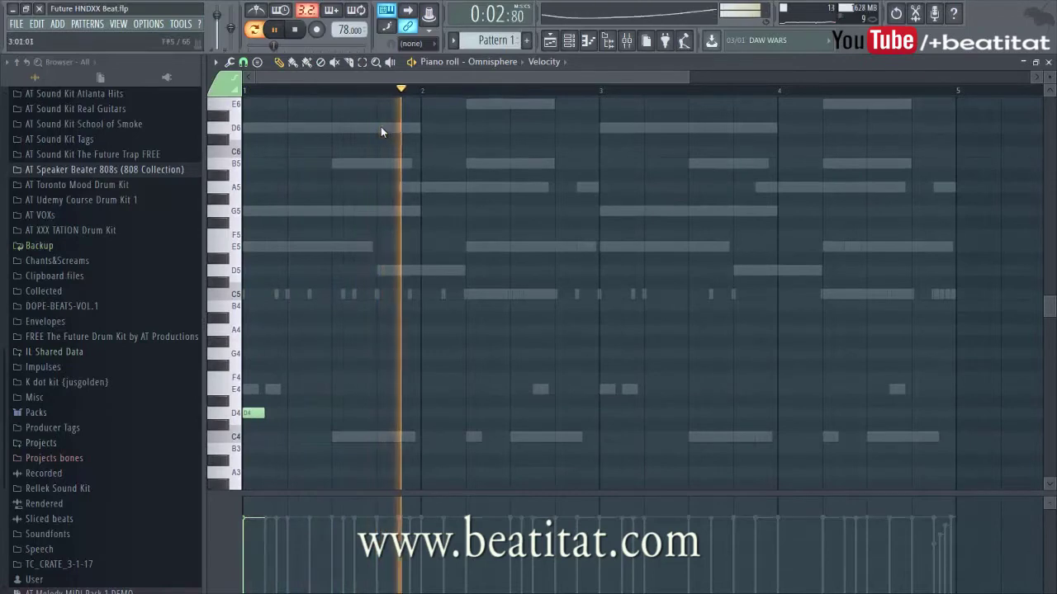
Add a matching short D6 note at the start of bar 3, transpose it down two octaves and close the piano roll.
click(605, 128)
ctrl+click(605, 128)
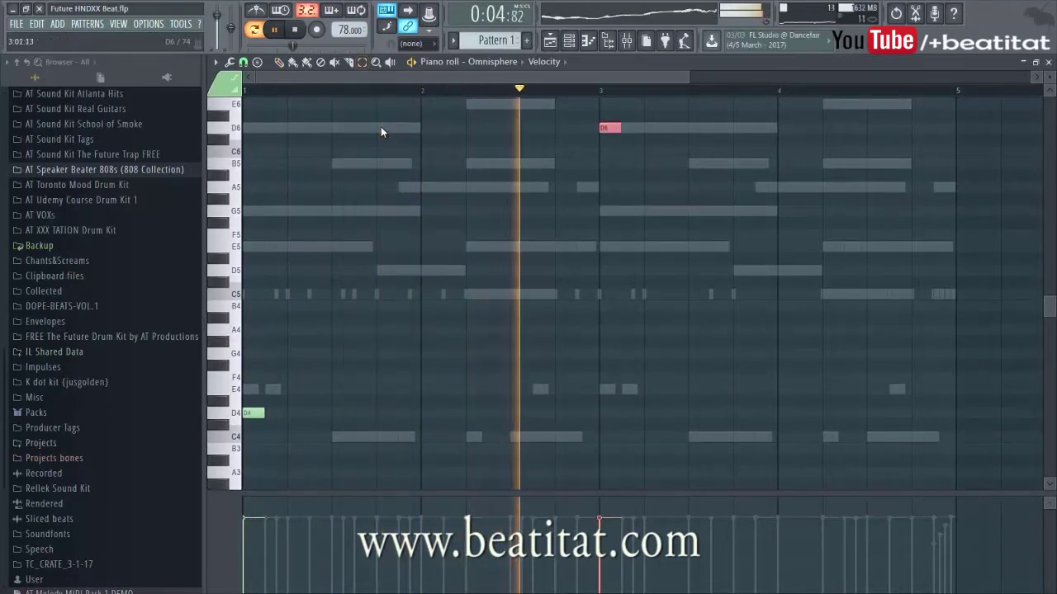
key(ctrl+Down)
key(ctrl+Down)
ctrl+click(621, 331)
key(Escape)
Rename the Omnisphere channel to Rattle.
right_click(318, 139)
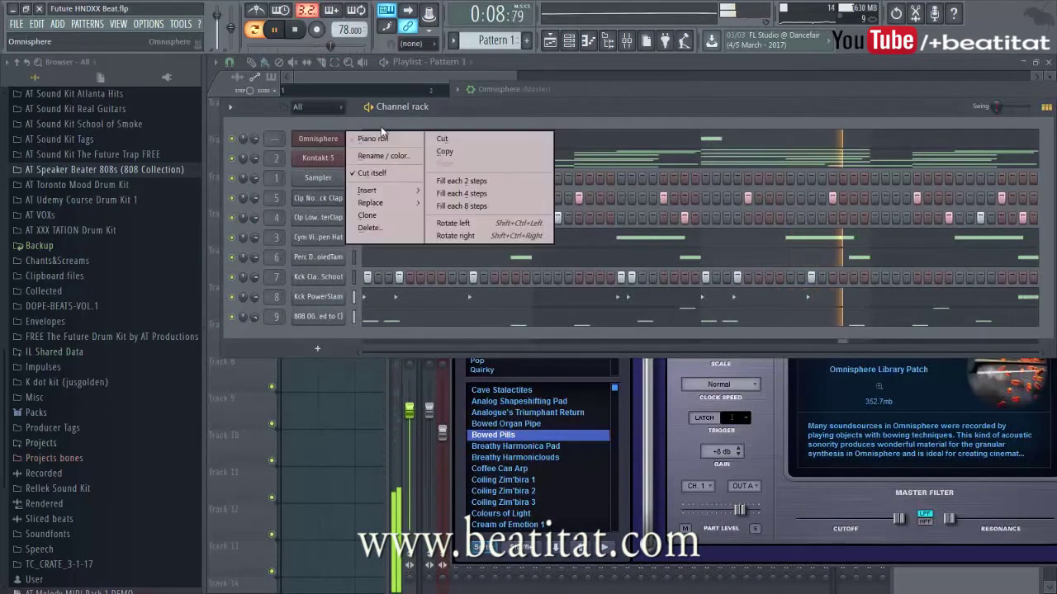
click(381, 155)
text(Rattle)
key(Return)
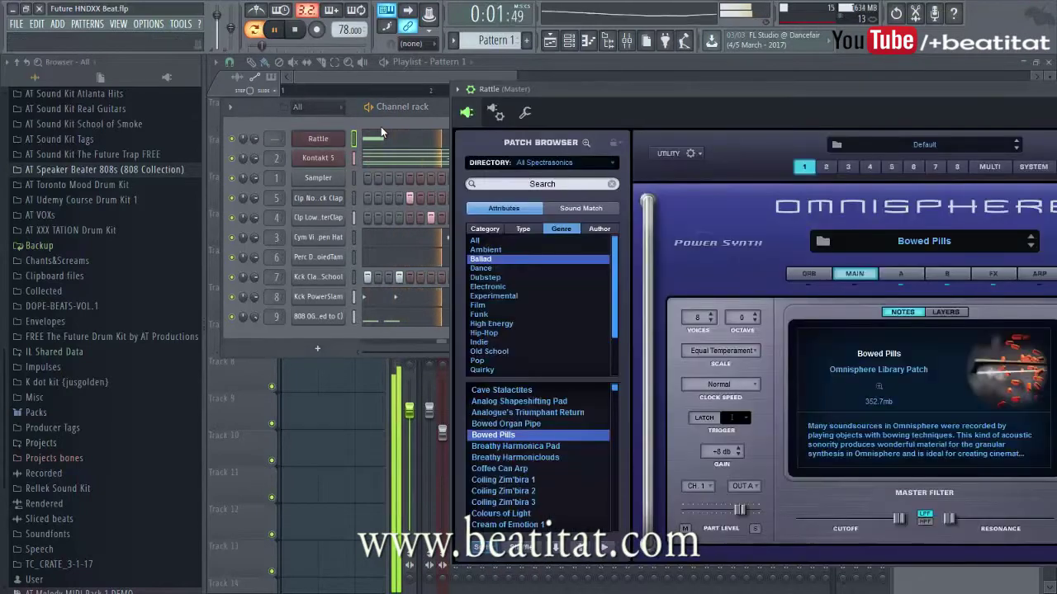
Route the Rattle channel to mixer track 10 and lower that track's volume to well below the default level.
drag(743, 90, 453, 117)
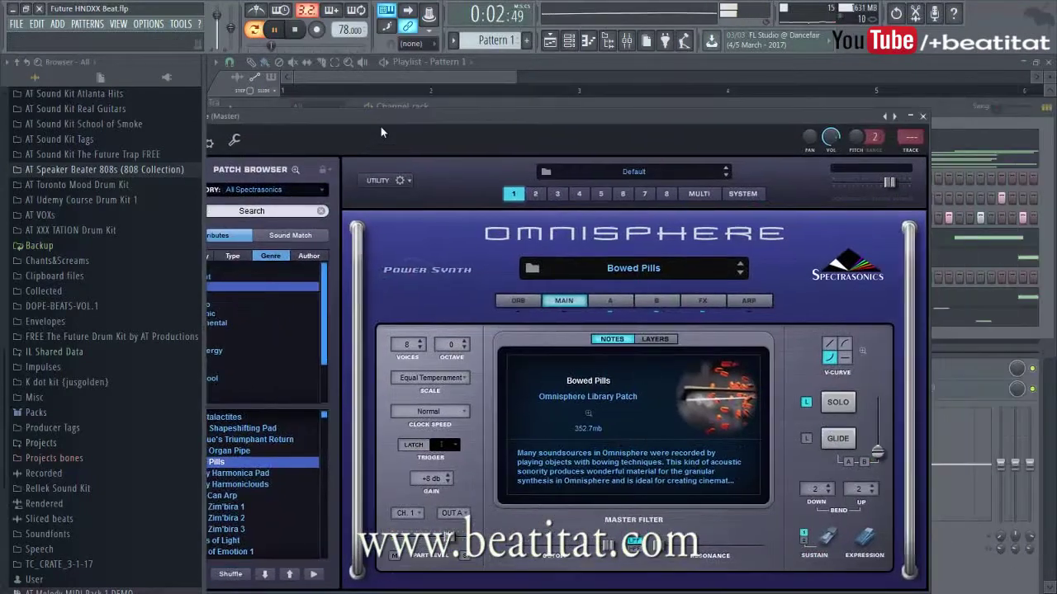
click(910, 149)
drag(549, 410, 548, 454)
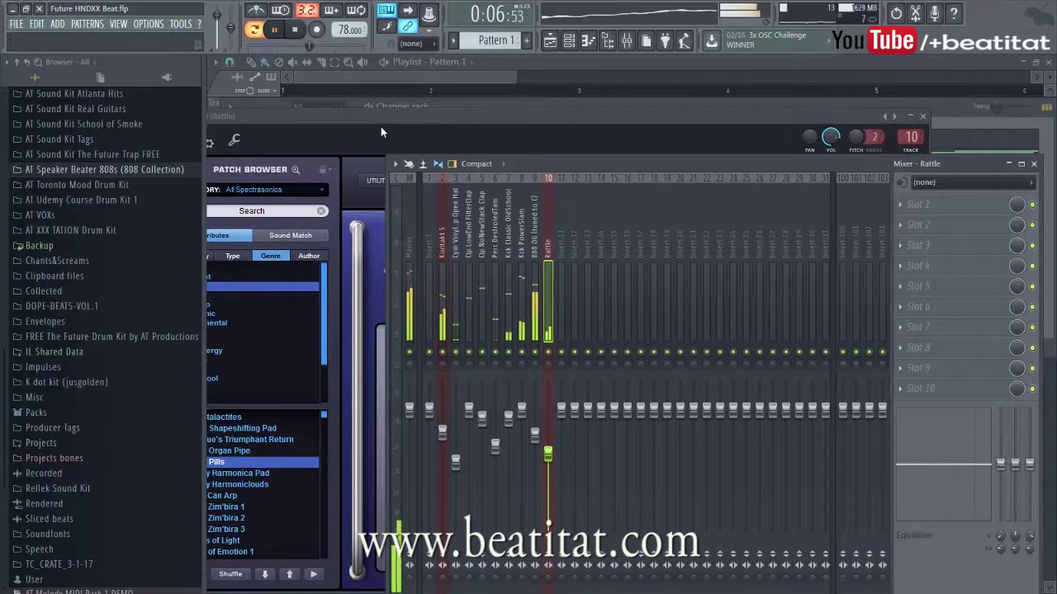
Insert a new Omnisphere channel from the Rattle channel in the channel rack.
key(F6)
right_click(318, 139)
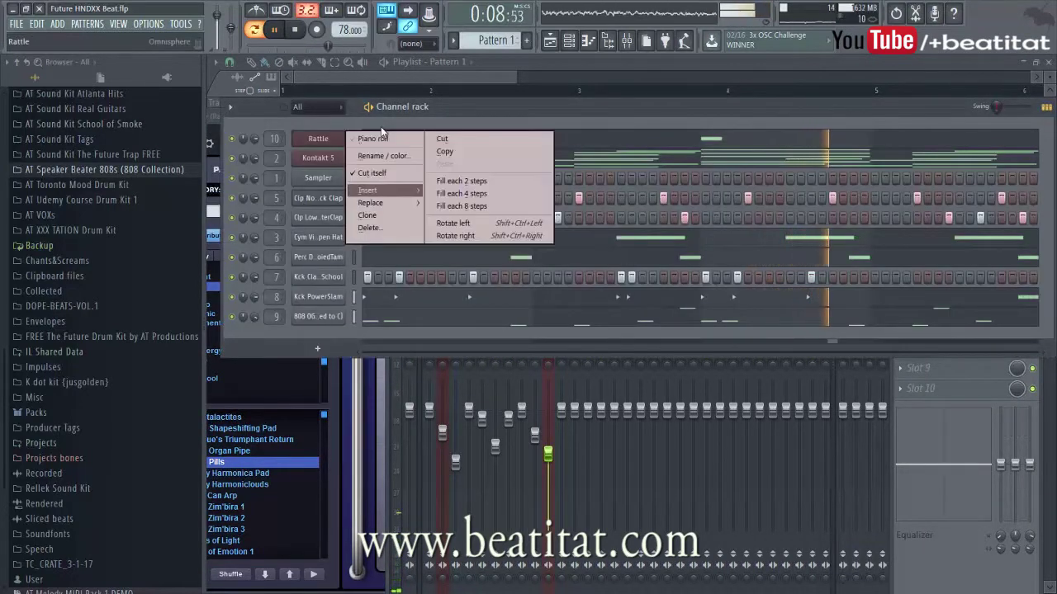
mouse_move(378, 191)
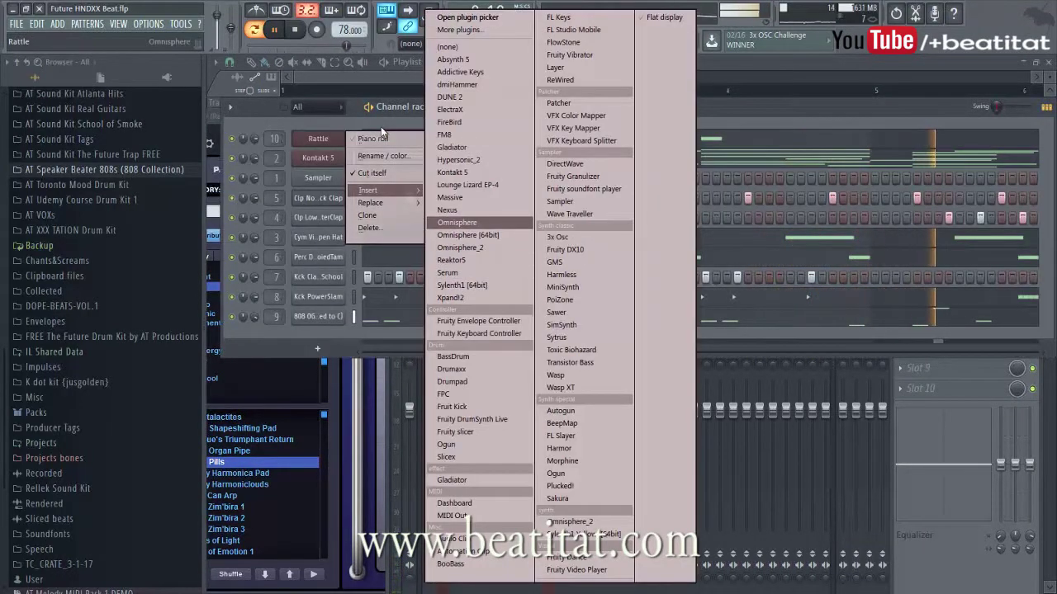
click(456, 222)
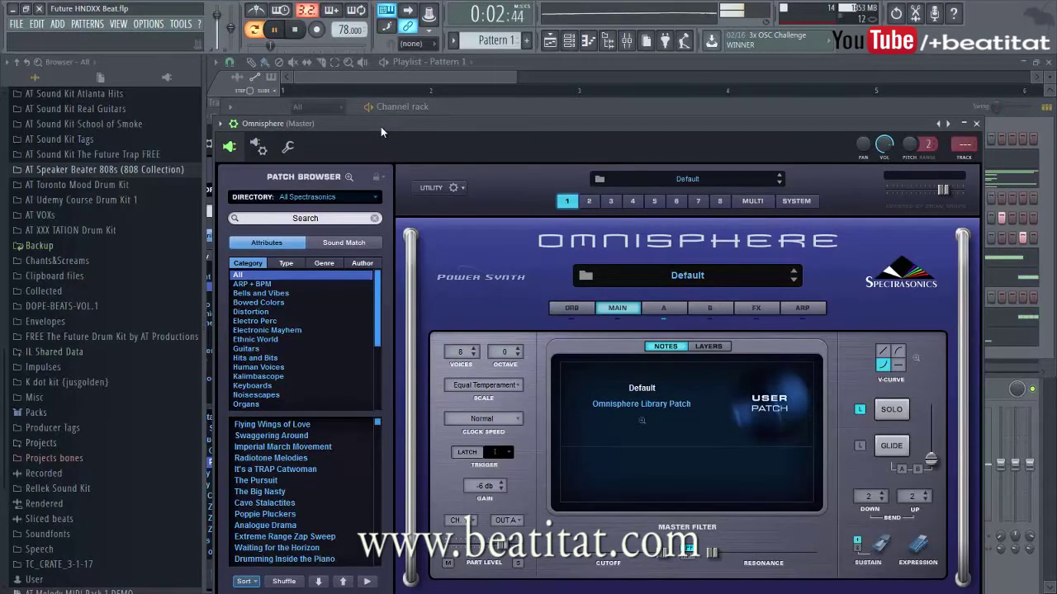
Filter the new Omnisphere's patch list to the Ballad genre and shuffle it.
click(324, 263)
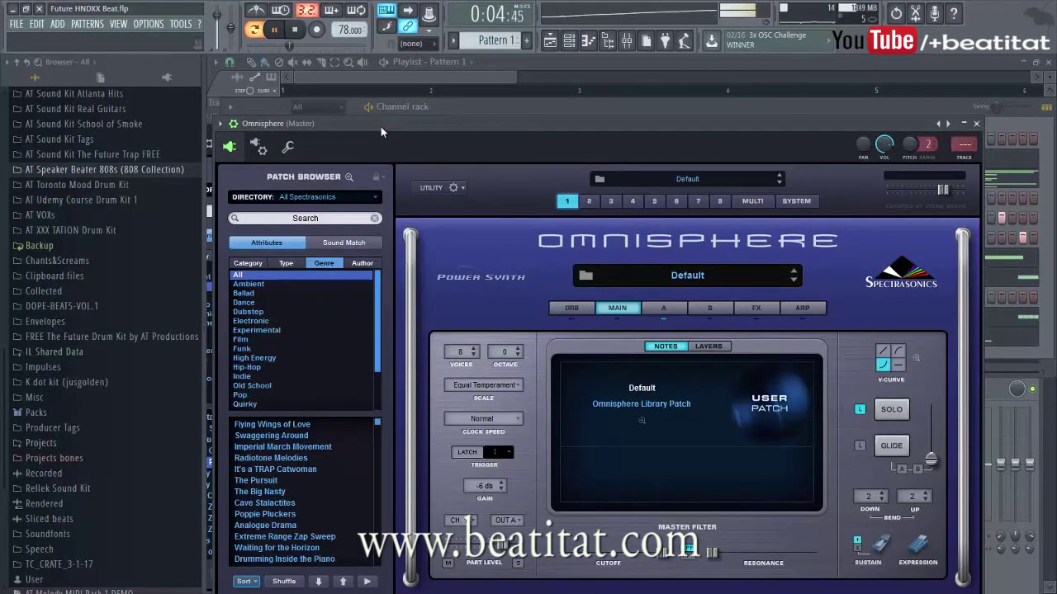
click(244, 293)
drag(380, 127, 622, 55)
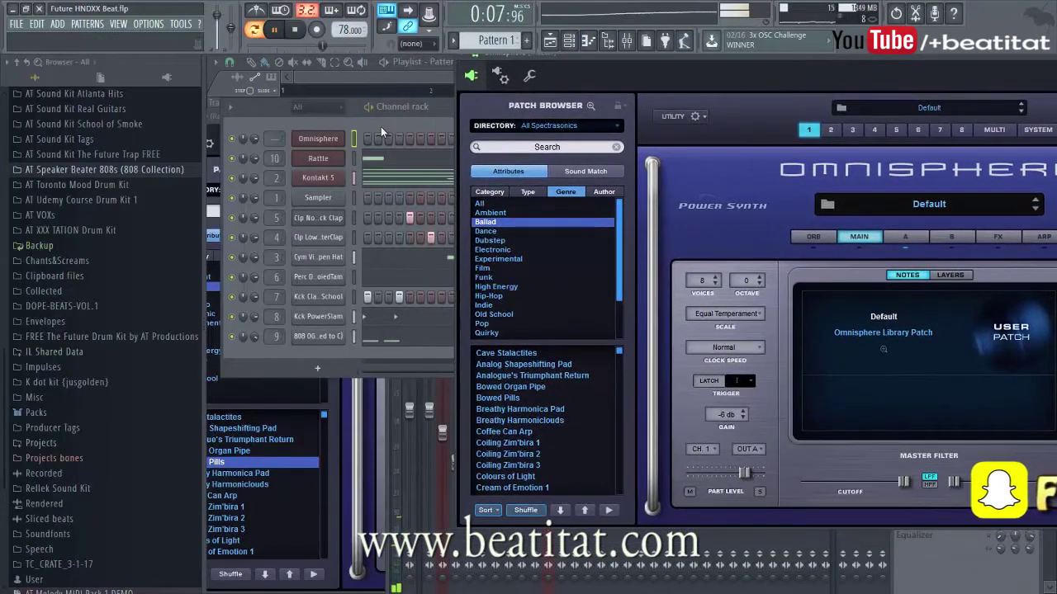
click(525, 510)
Audition the Nightflight Aftermath, Frozen Icebells and VS Bells patches, leaving VS Bells loaded.
click(514, 476)
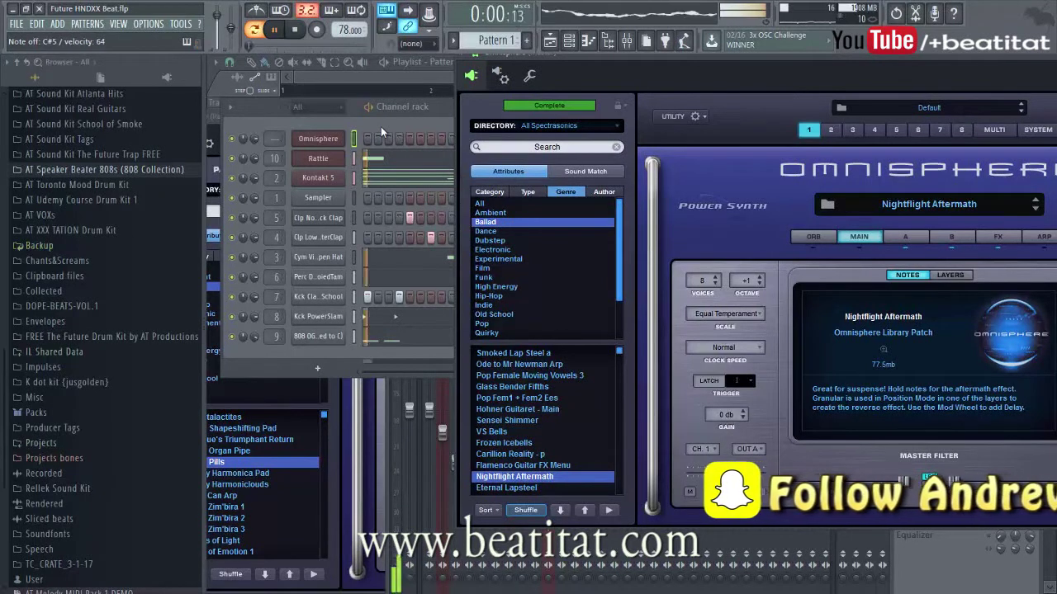
click(503, 442)
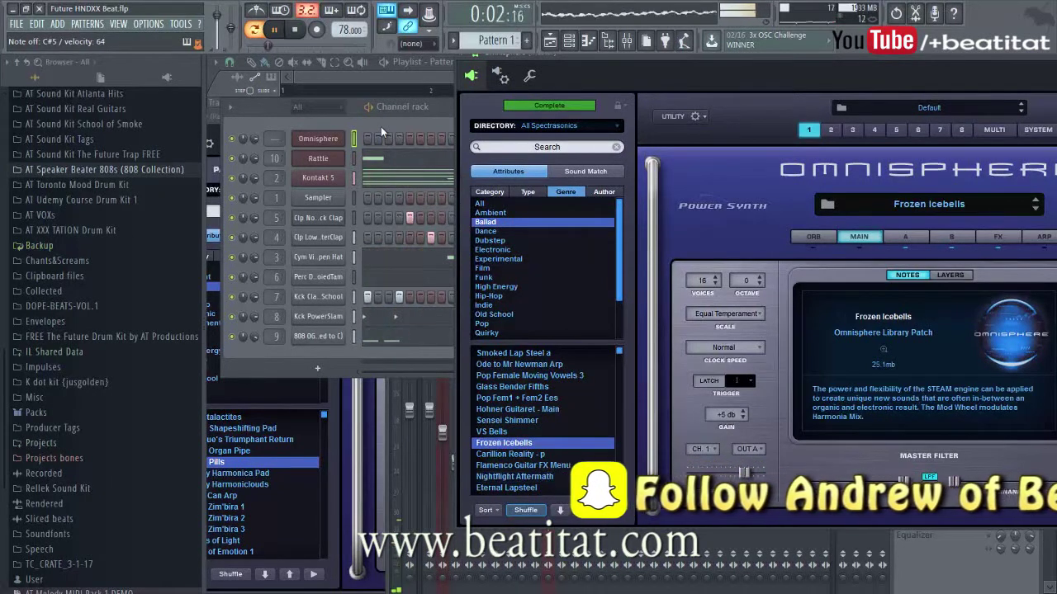
click(491, 432)
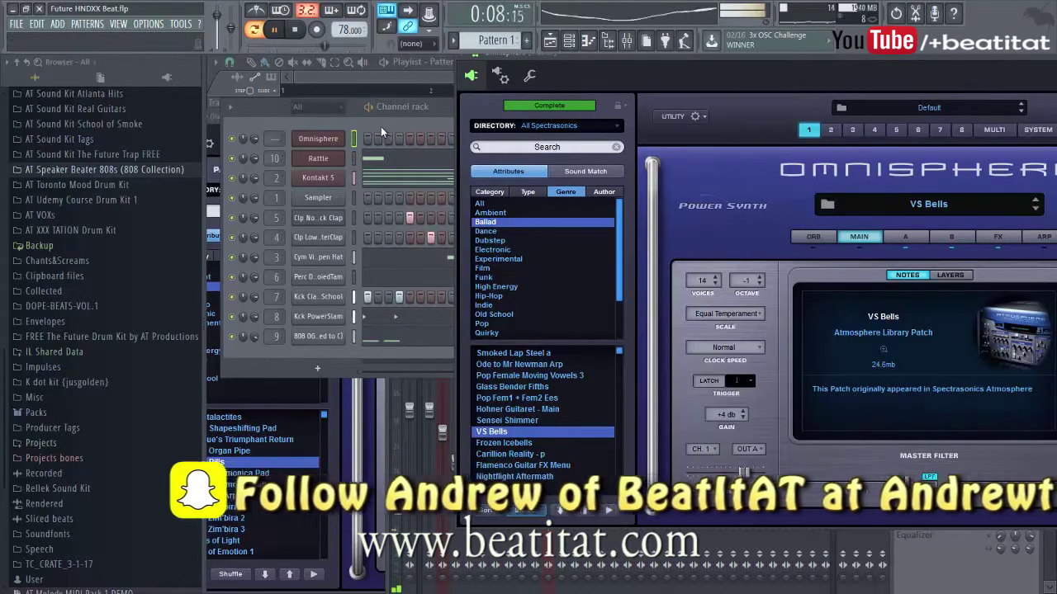
Open the Omnisphere channel's piano roll and place short D6, F#6 and B6 notes in the first half of bar 1.
right_click(322, 138)
click(374, 138)
scroll(362, 270, down, 3)
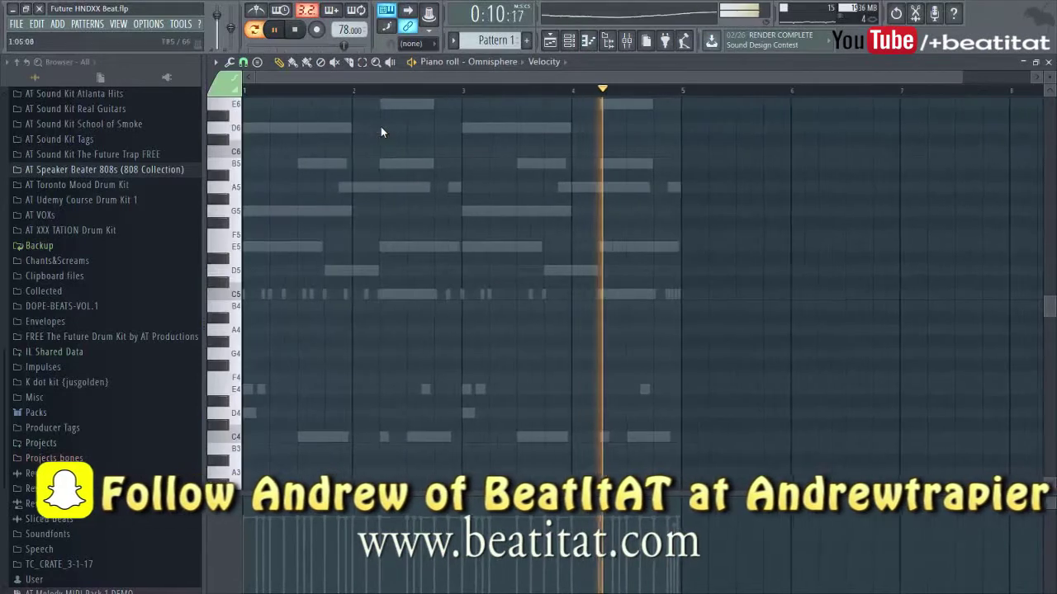
scroll(362, 270, up, 3)
click(247, 236)
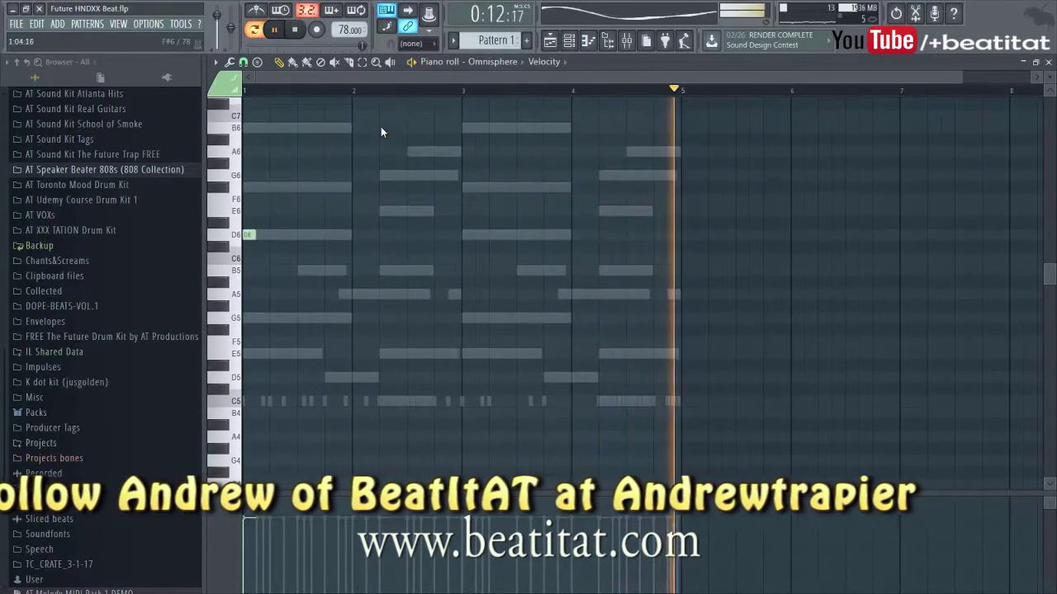
click(272, 187)
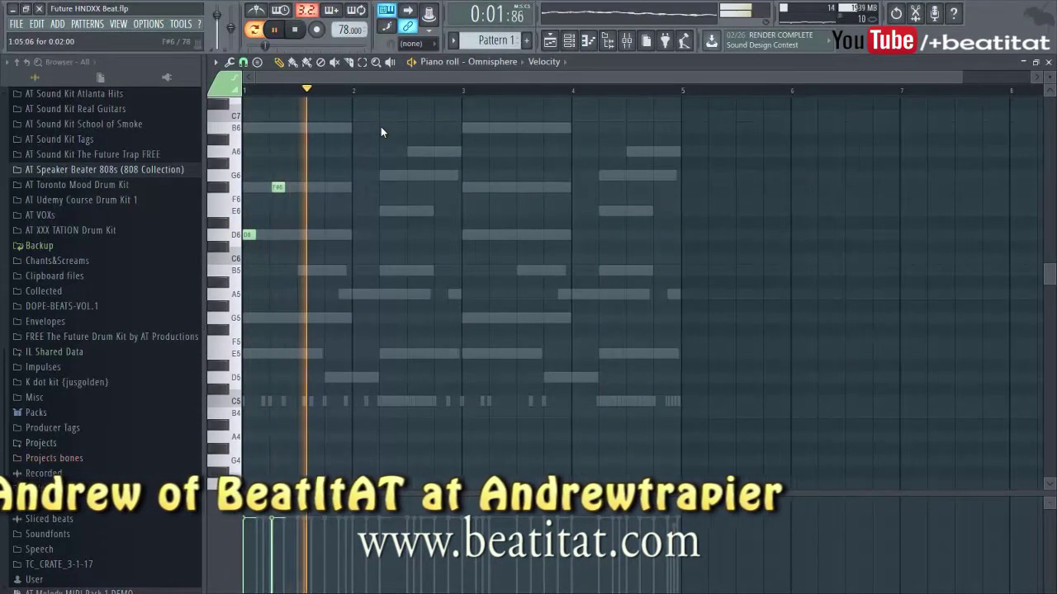
click(288, 128)
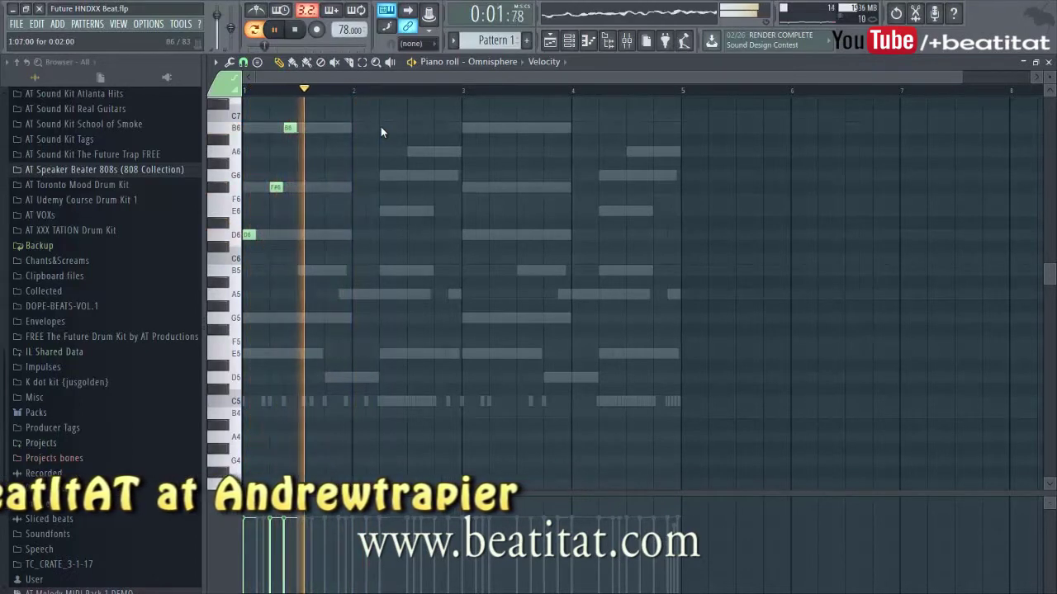
Transpose the three notes down one octave and up two semitones, and delete the upper two.
key(ctrl+Down)
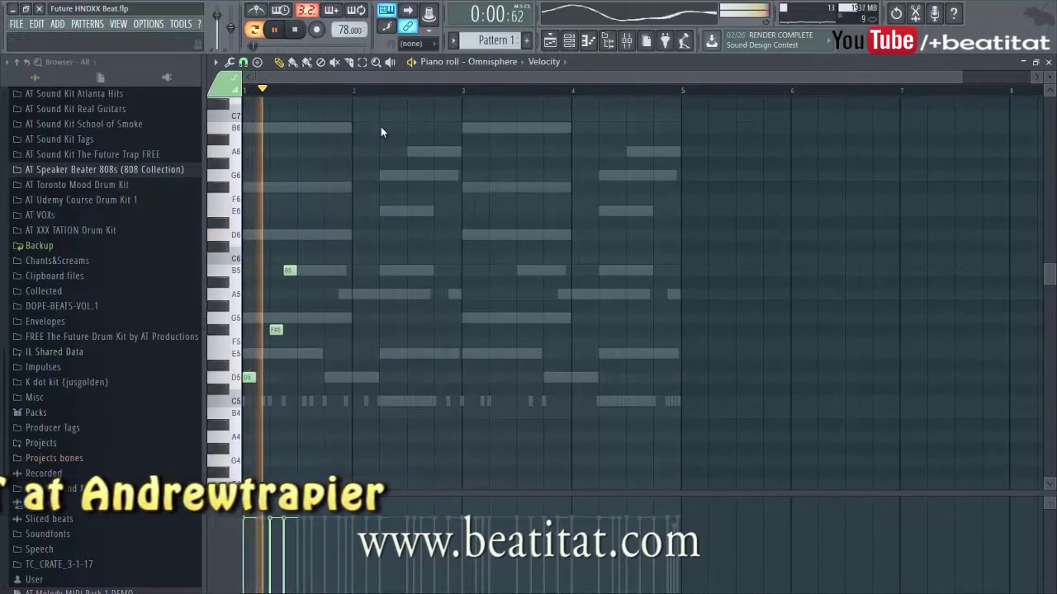
key(Up)
key(Up)
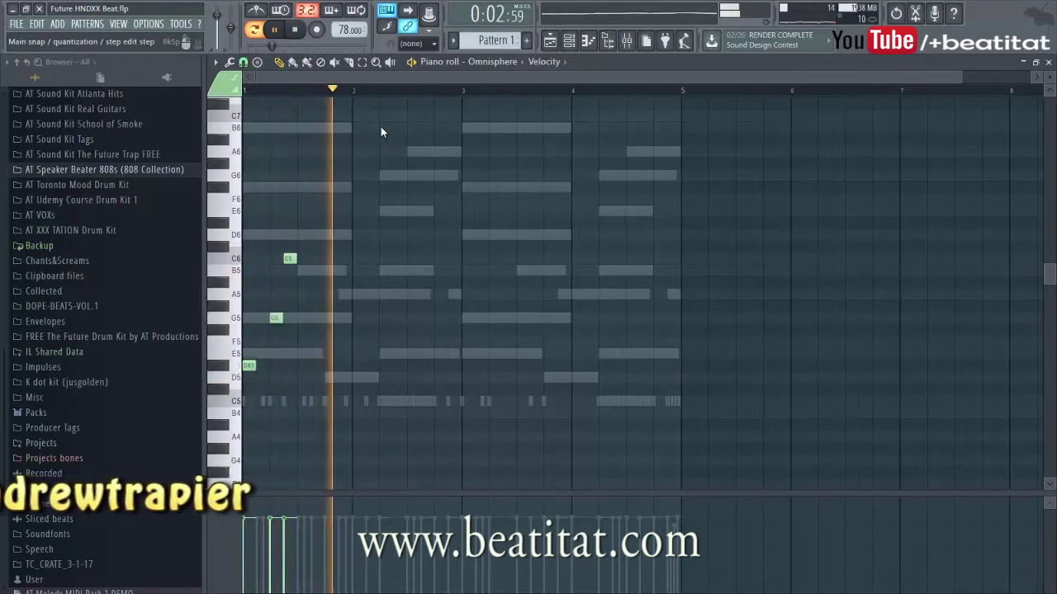
right_click(276, 307)
key(space)
right_click(289, 246)
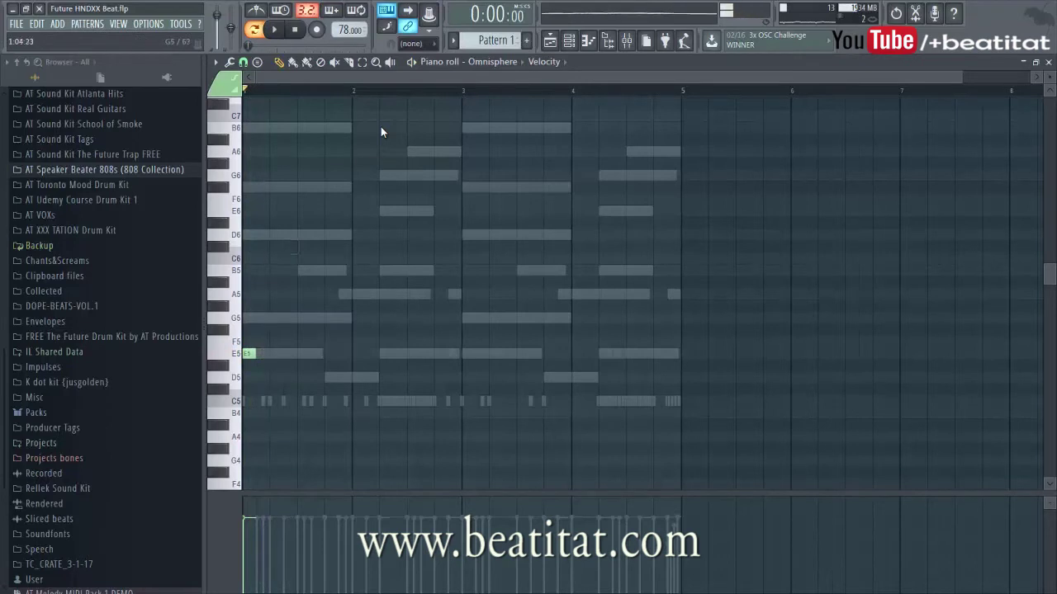
Add short G5 and B5 notes in bar 1 and an E5 note in the middle of bar 2, and replay the pattern.
key(space)
click(330, 270)
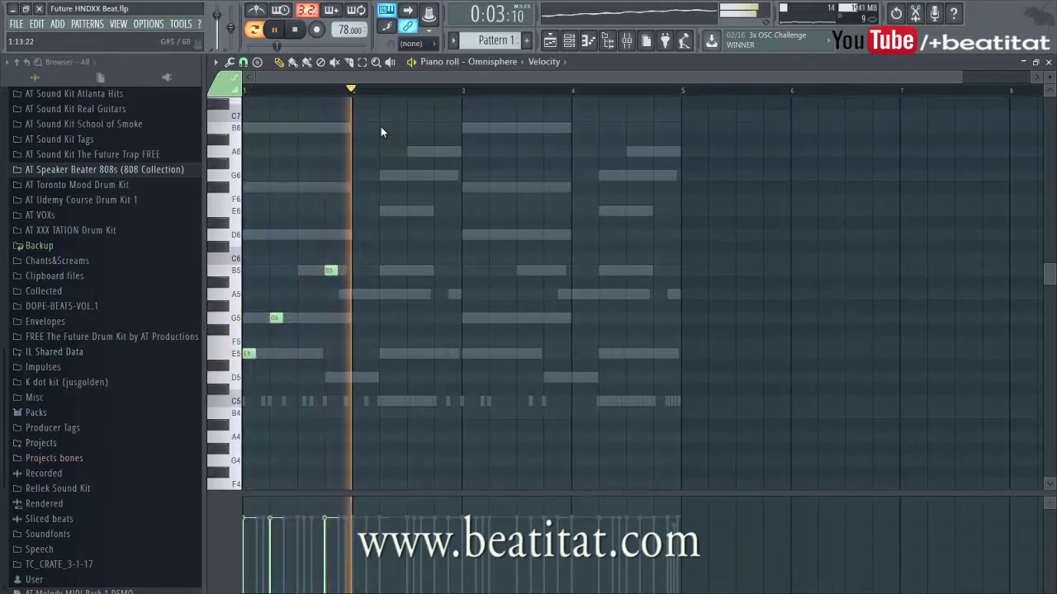
click(413, 353)
key(space)
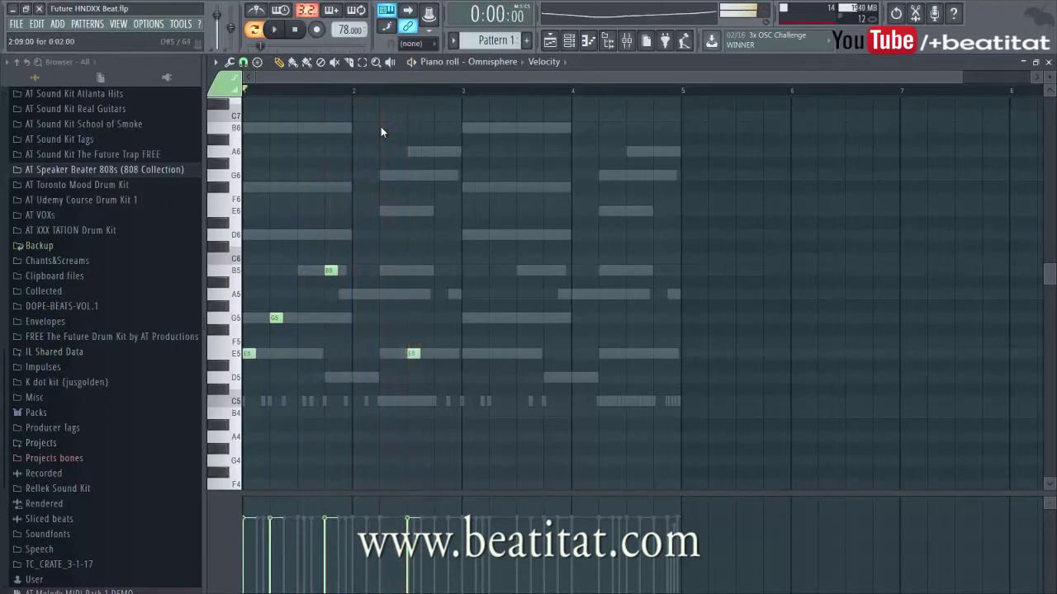
key(space)
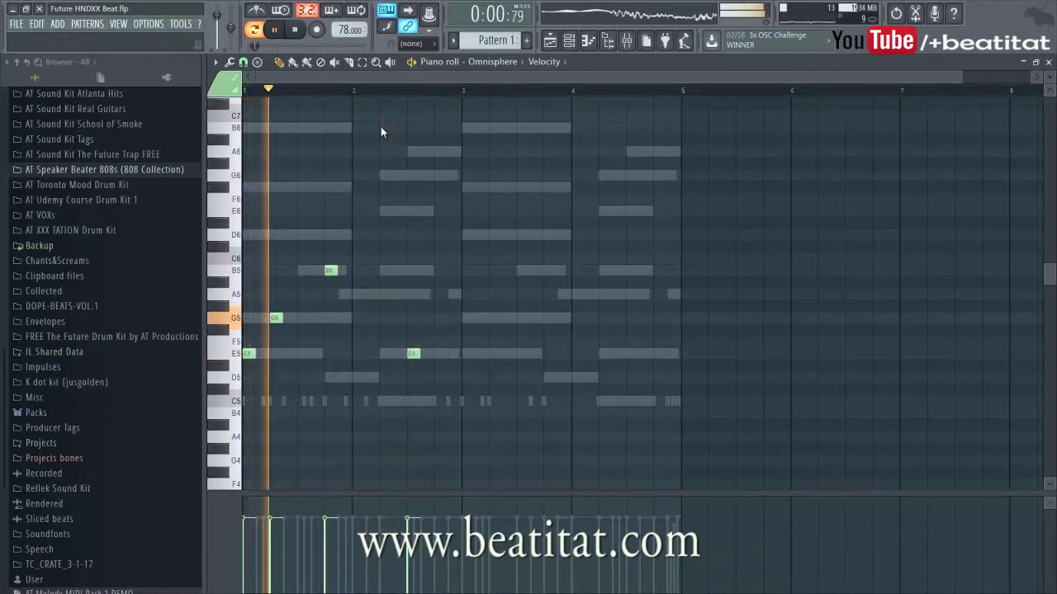
Close the piano roll and audition the Nightflight Aftermath and Eternal Lapsteel patches with the pattern playing.
key(Escape)
click(514, 476)
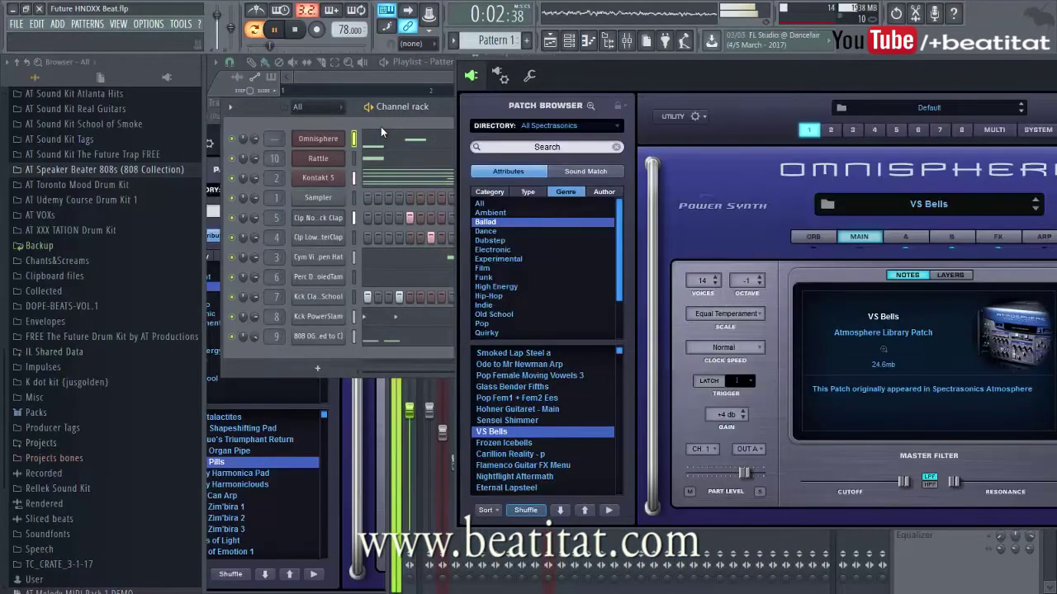
key(space)
key(space)
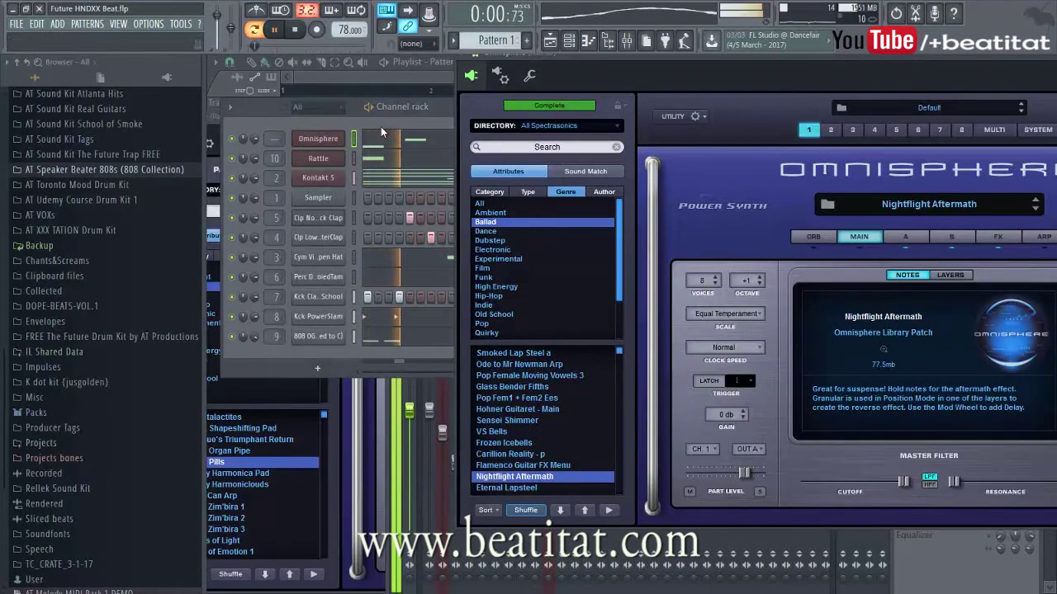
key(space)
key(Down)
click(381, 126)
key(space)
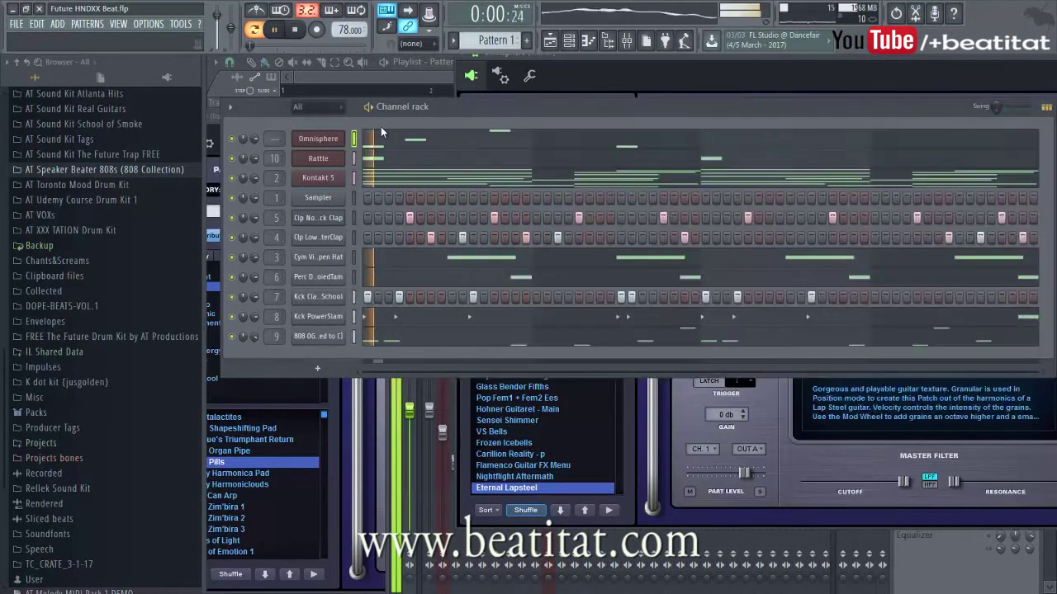
Load the Analog Reed Lead patch and clear the channel's earlier notes in the piano roll.
click(509, 454)
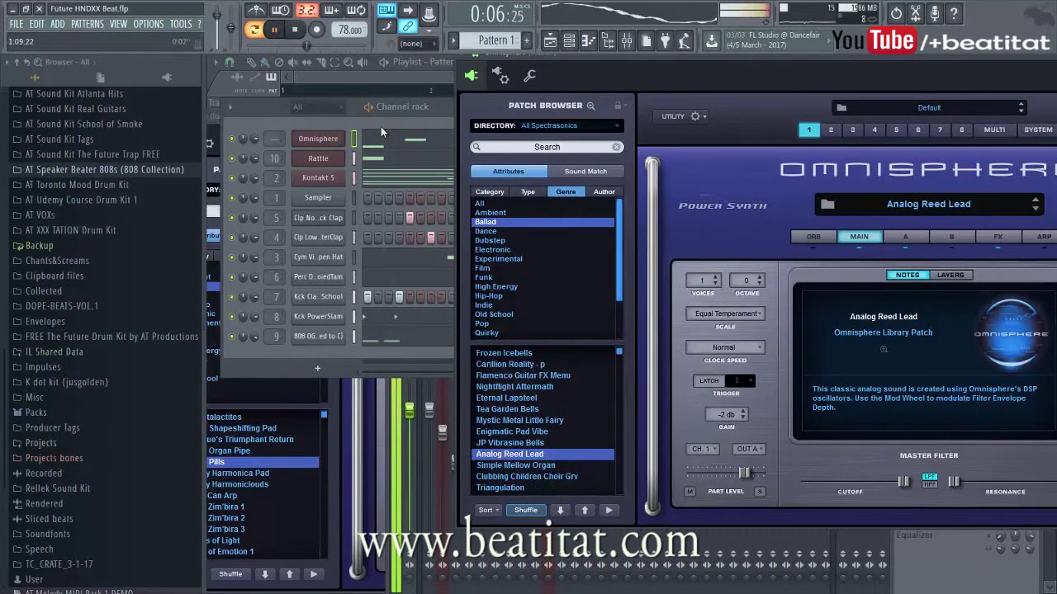
key(F7)
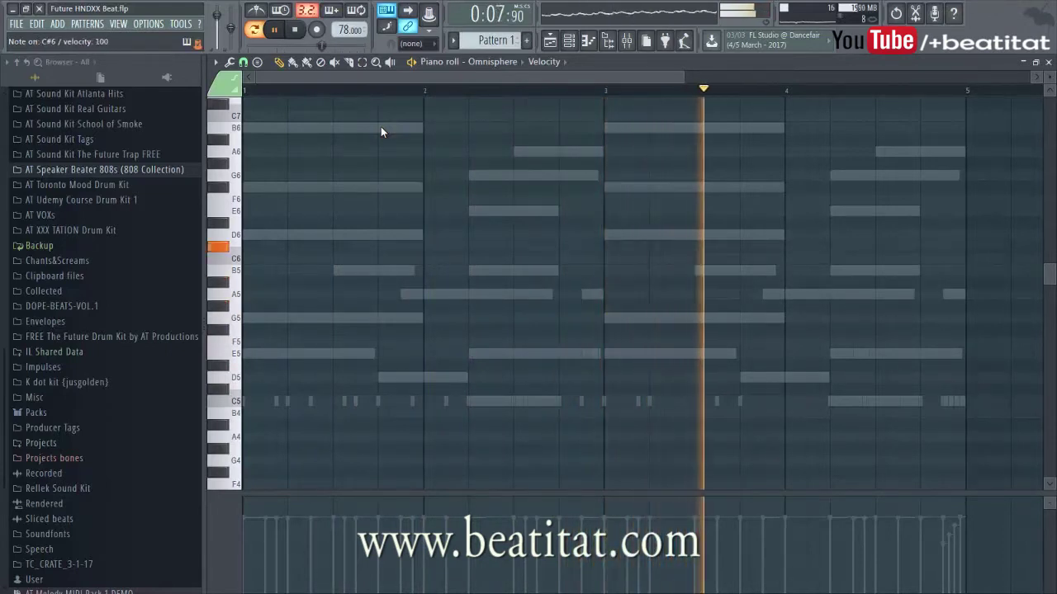
key(space)
key(space)
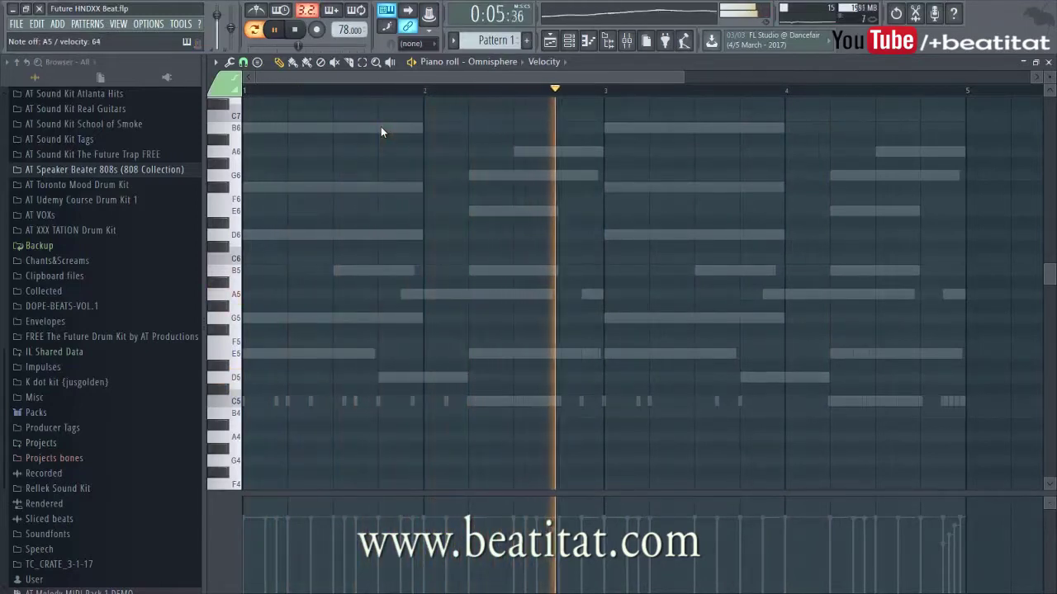
Draw equally long notes: D5 at bars 1 and 3, A5 at bars 2 and 4, and B5 halfway through bar 4.
drag(275, 377, 300, 371)
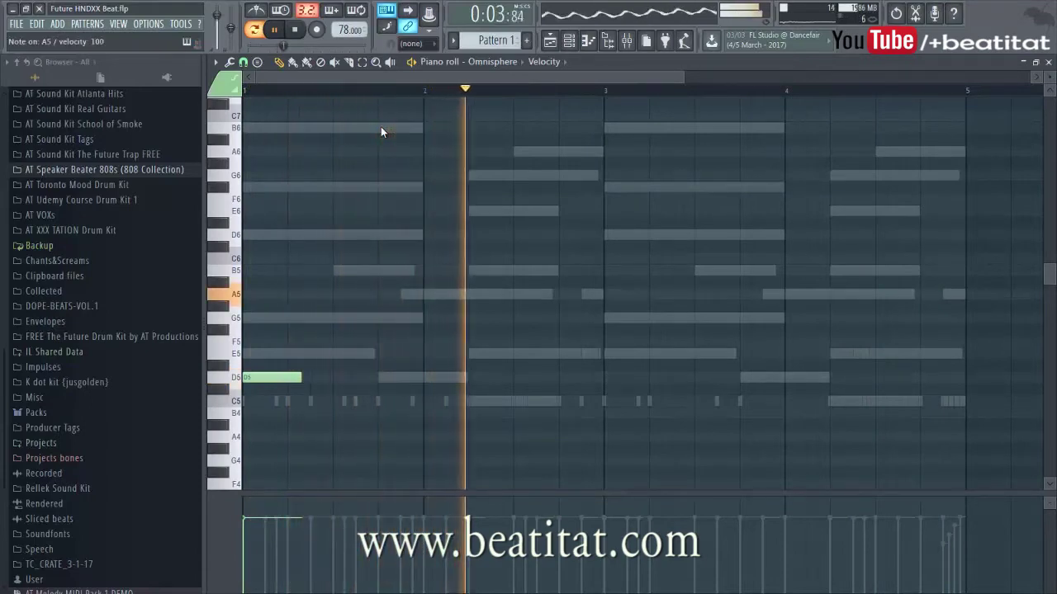
key(space)
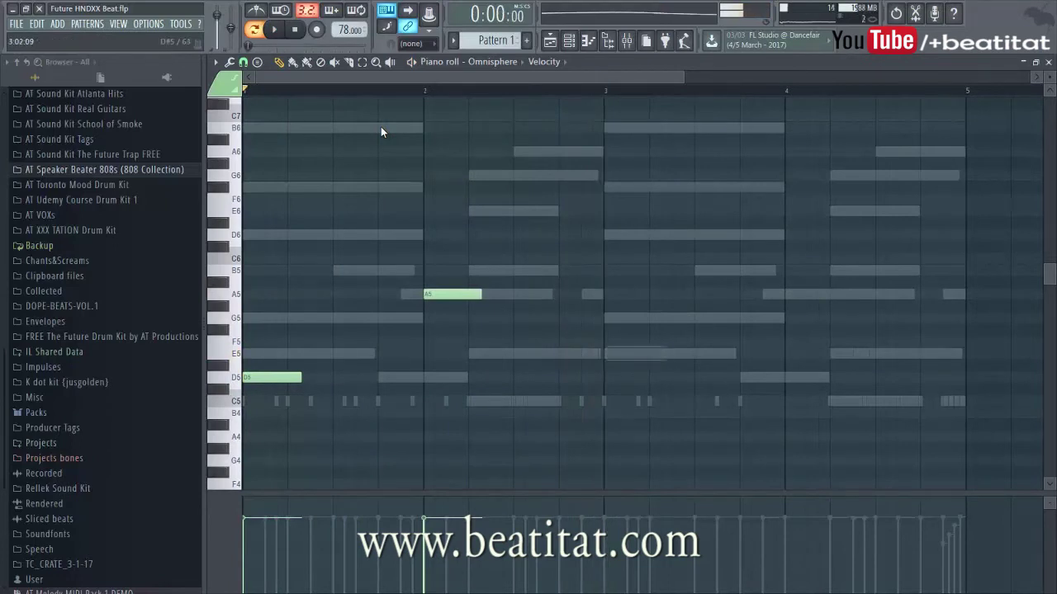
scroll(381, 132, up, 4)
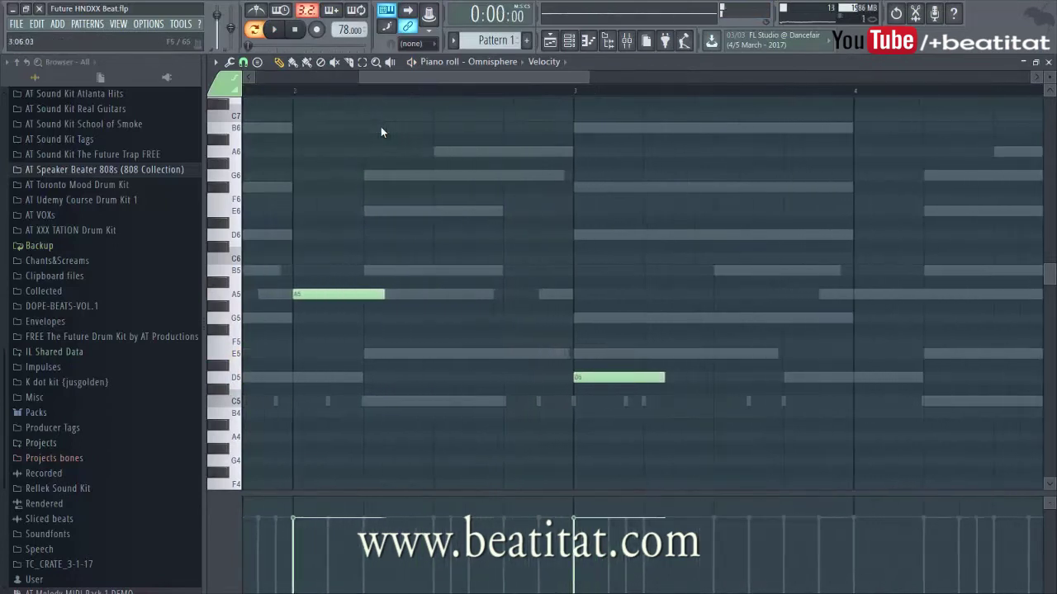
scroll(381, 132, down, 5)
scroll(381, 132, up, 2)
scroll(381, 132, up, 1)
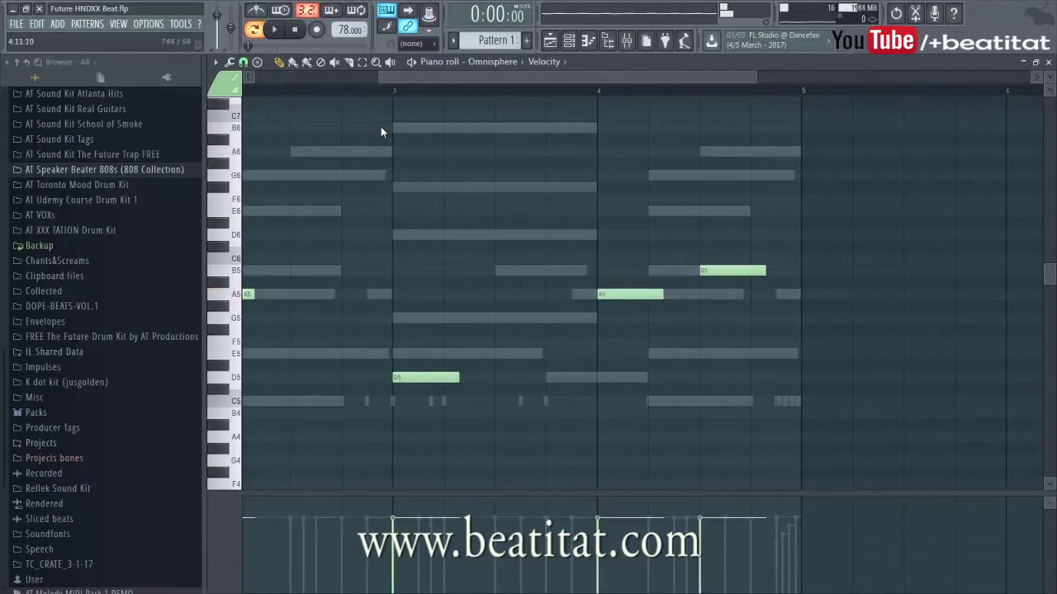
key(F7)
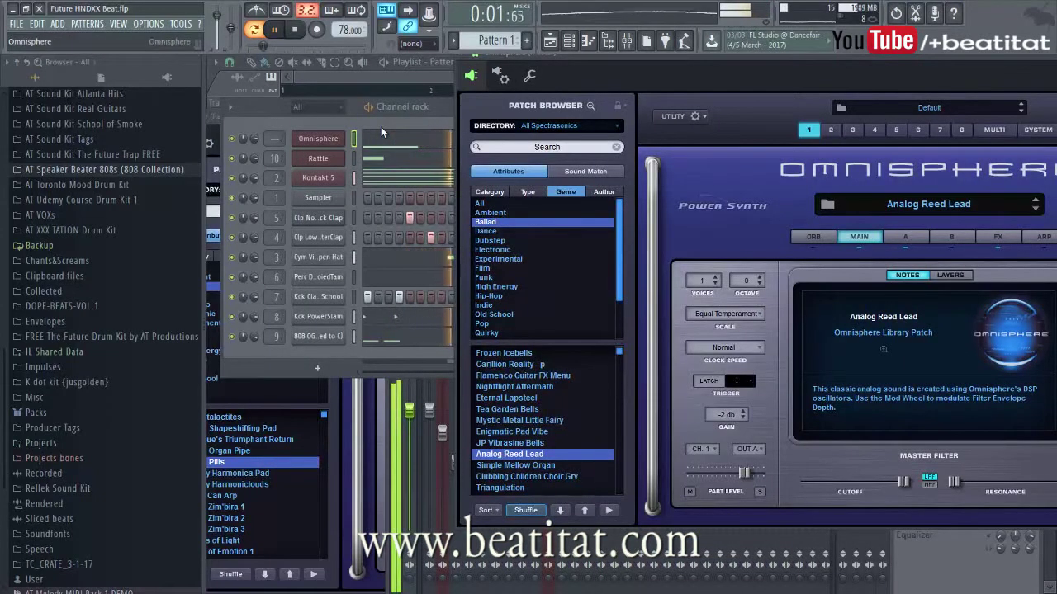
Rename the new Omnisphere channel to Lead.
right_click(318, 138)
click(382, 155)
text(Lead)
key(Return)
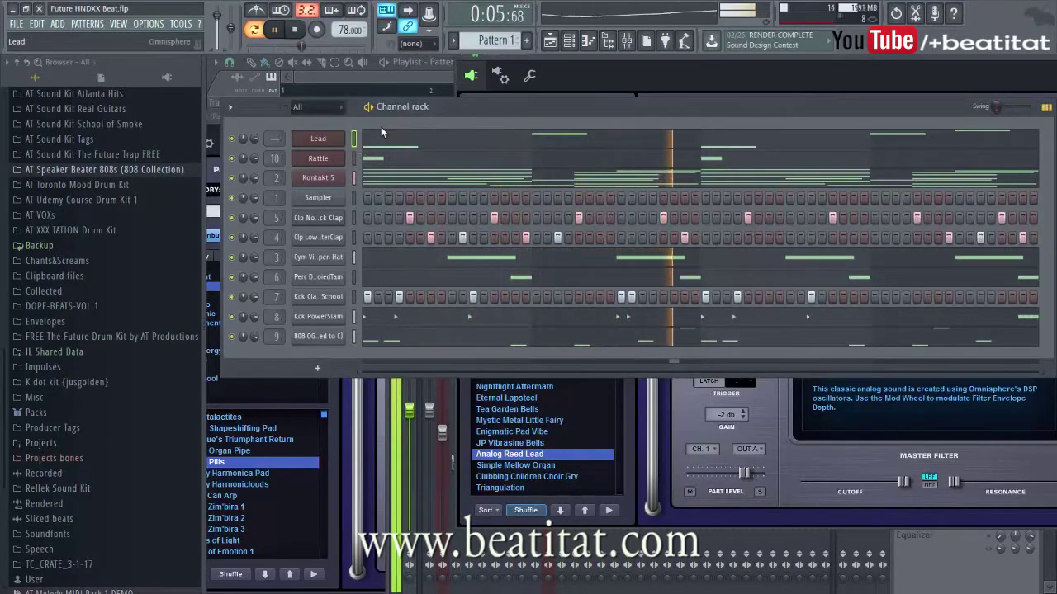
Route the Lead channel to mixer track 11 and lower that track's volume well below the default level.
click(318, 139)
click(317, 139)
drag(743, 57, 392, 158)
key(ctrl+l)
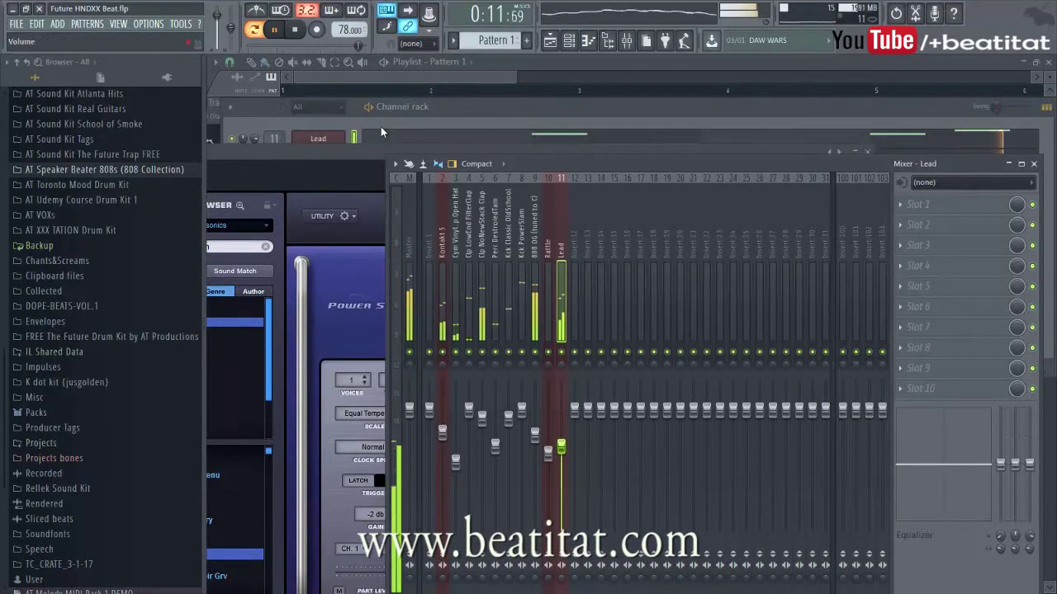
Add Fruity Parametric EQ 2 to the Lead track with a high-pass band at 99 Hz and lowered bands 5 and 7.
click(900, 204)
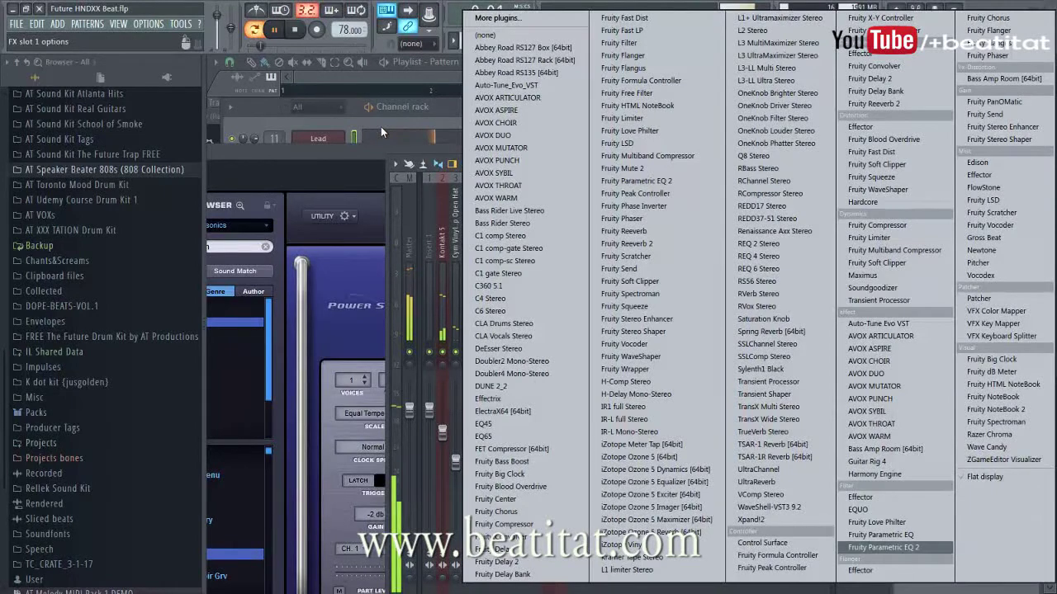
click(883, 547)
drag(526, 156, 526, 170)
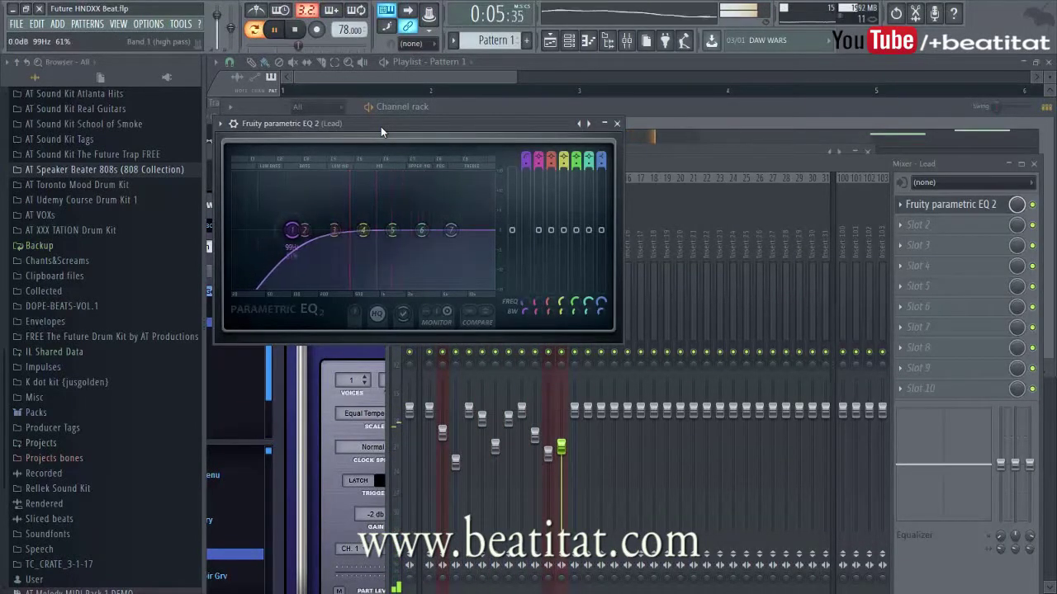
drag(392, 229, 389, 240)
drag(451, 229, 464, 255)
click(617, 124)
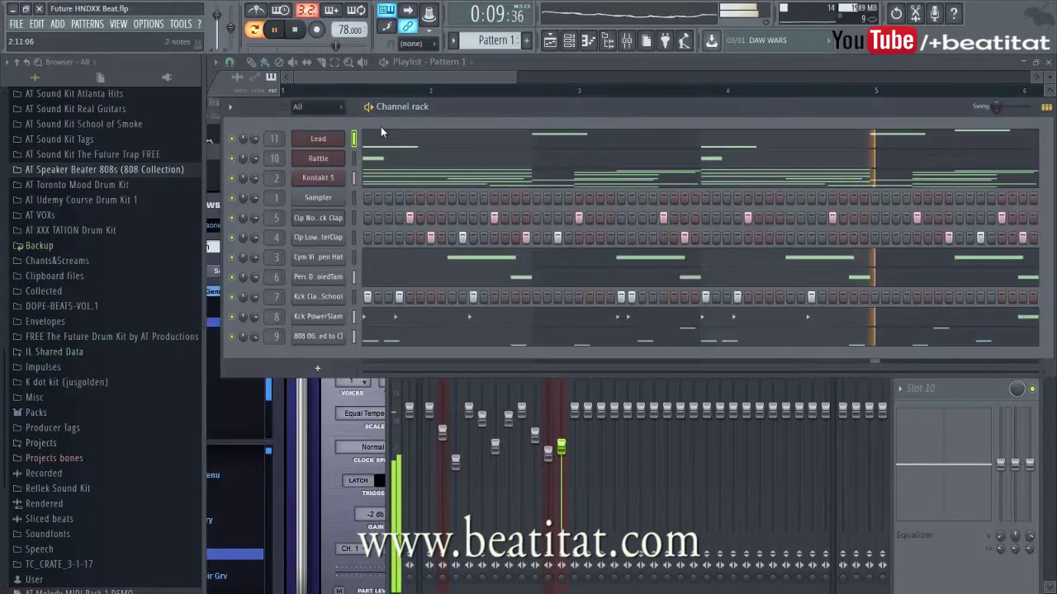
Add Fruity Reeverb 2 to slot 3 of the Lead track and lower the Rattle track's volume to 58% (-10.3 dB).
click(939, 463)
click(900, 245)
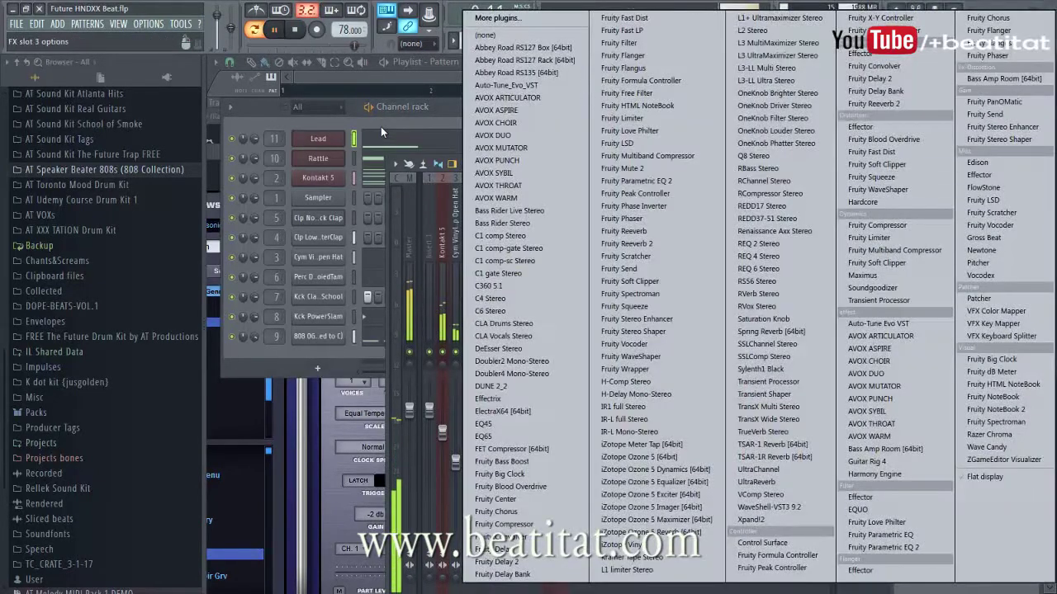
click(895, 104)
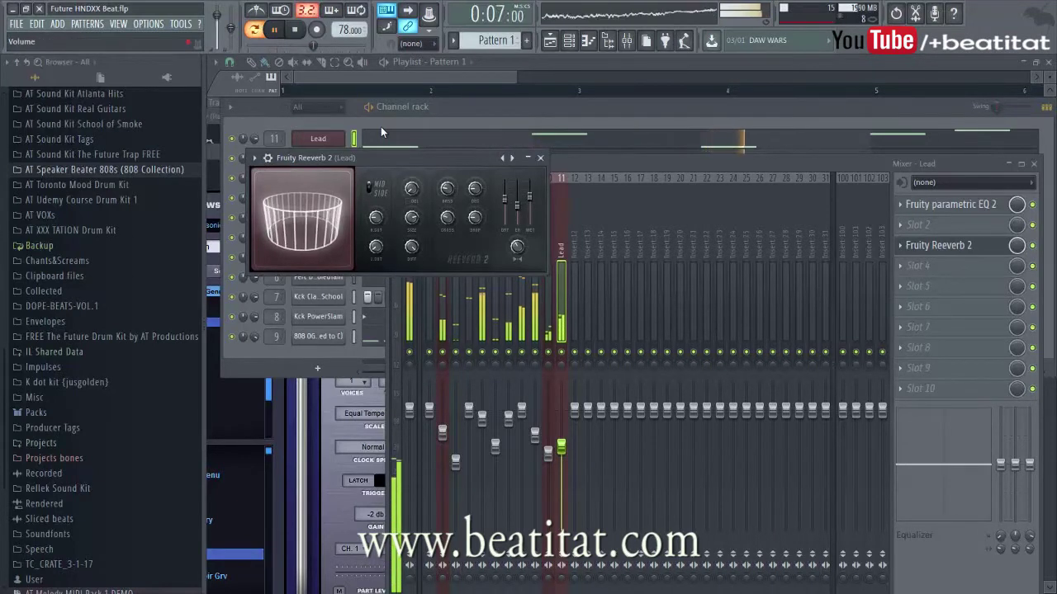
drag(561, 446, 548, 456)
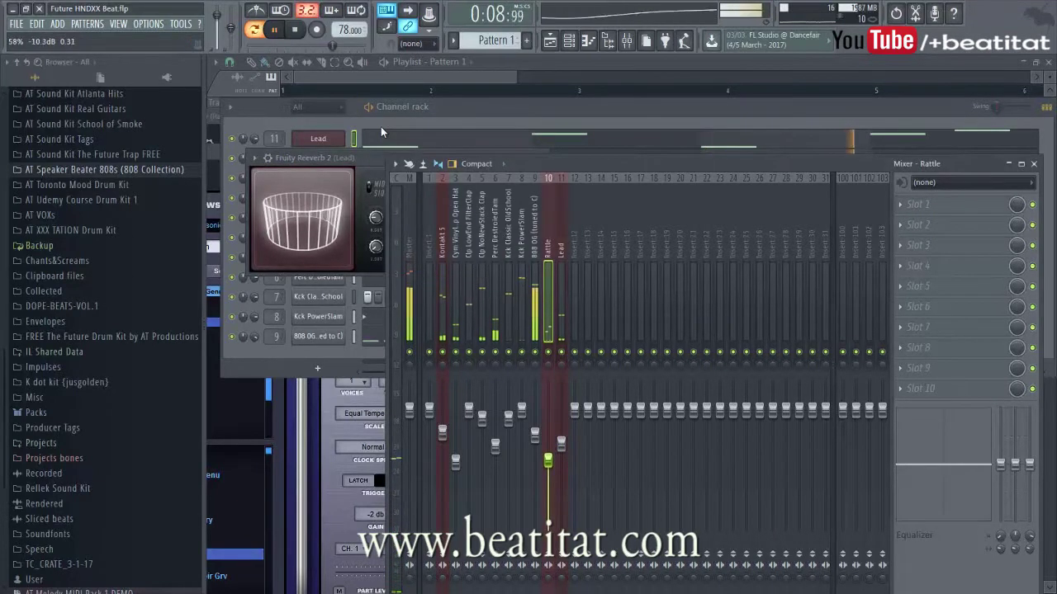
Add Fruity Parametric EQ 2 to the Rattle track with a raised high-pass first band and a slightly lowered band 7.
click(900, 205)
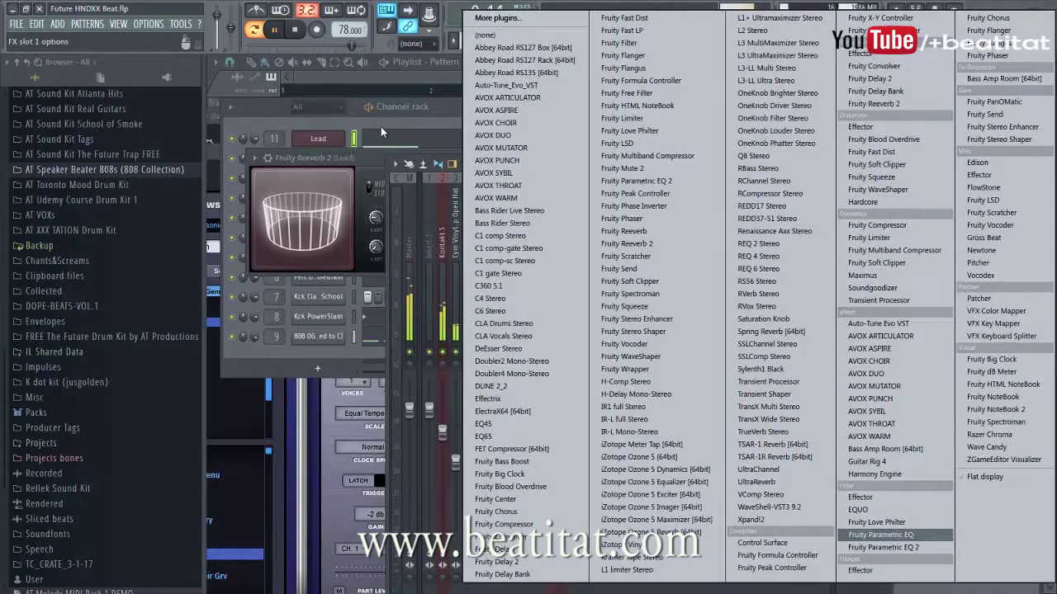
click(883, 547)
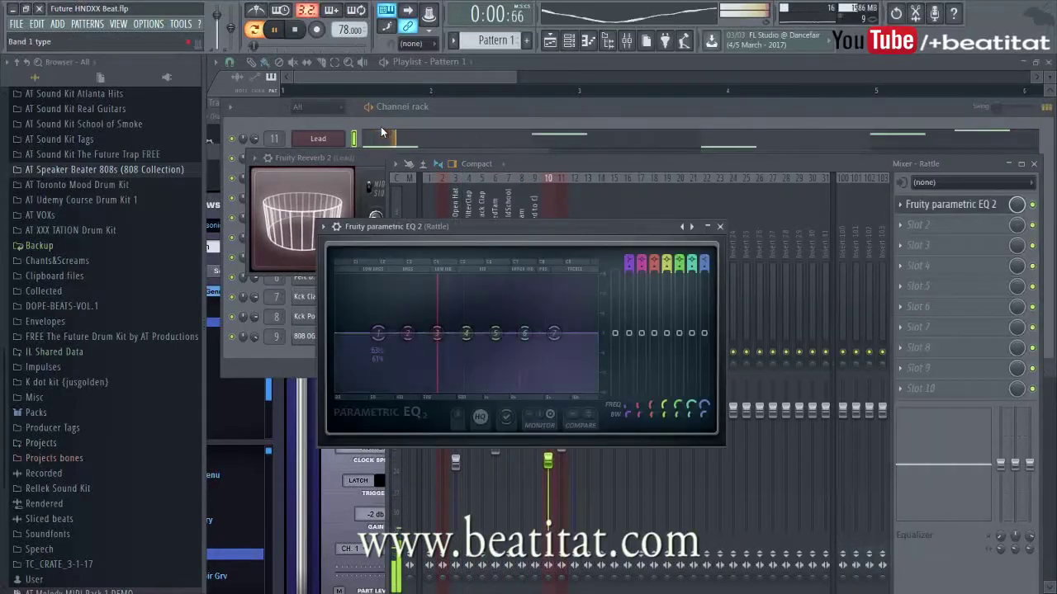
drag(629, 262, 629, 279)
drag(377, 333, 438, 333)
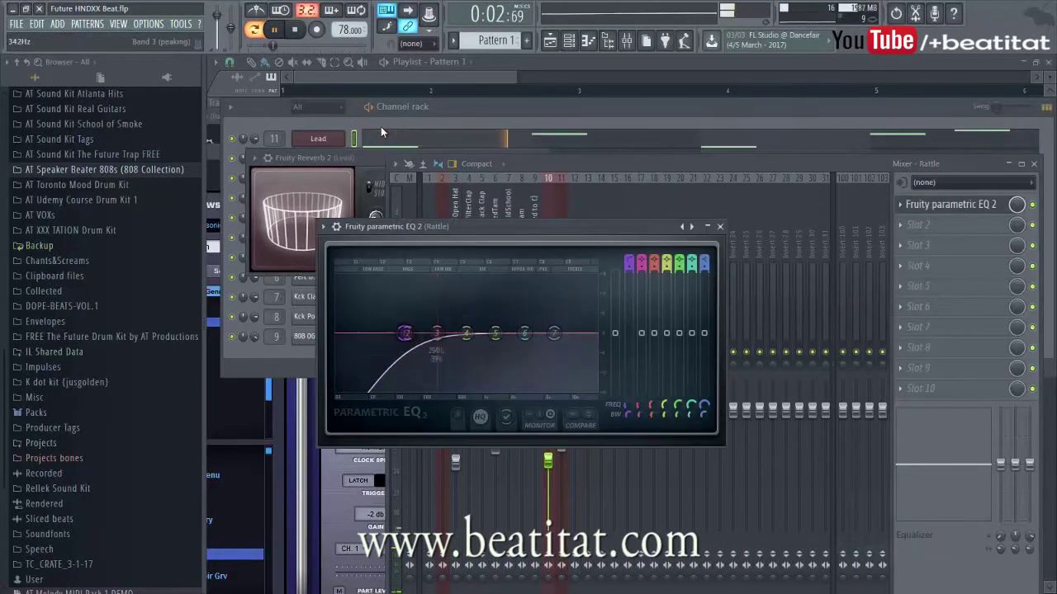
drag(555, 333, 587, 346)
click(719, 226)
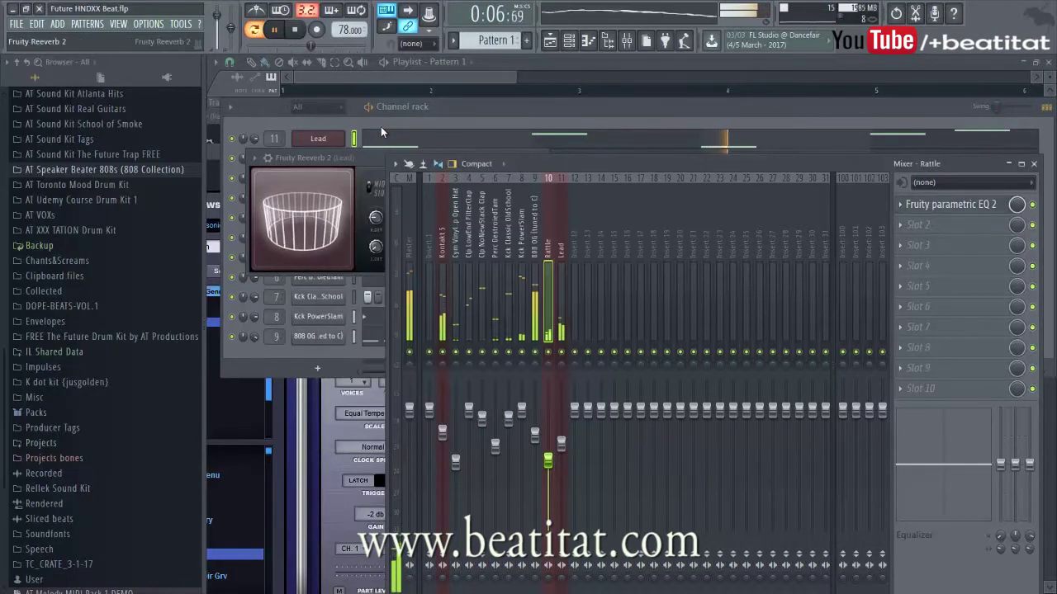
double_click(322, 158)
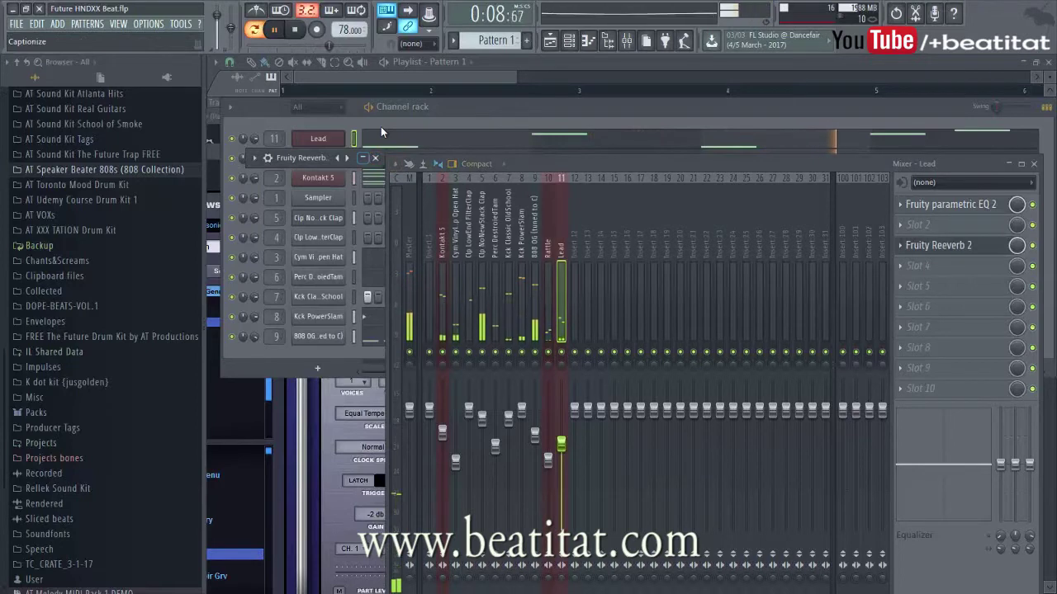
click(375, 157)
right_click(344, 138)
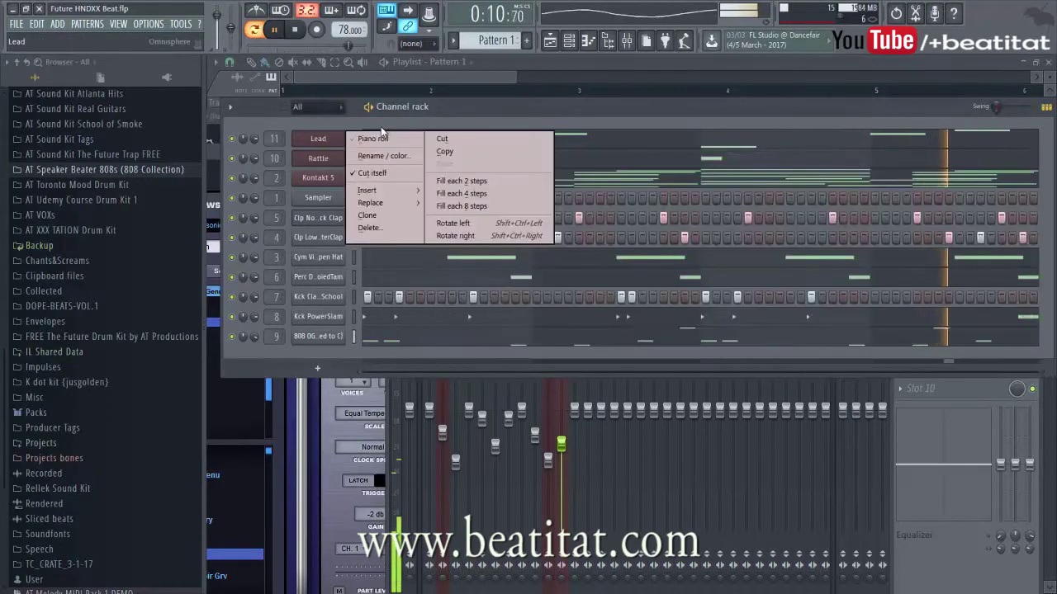
mouse_move(367, 189)
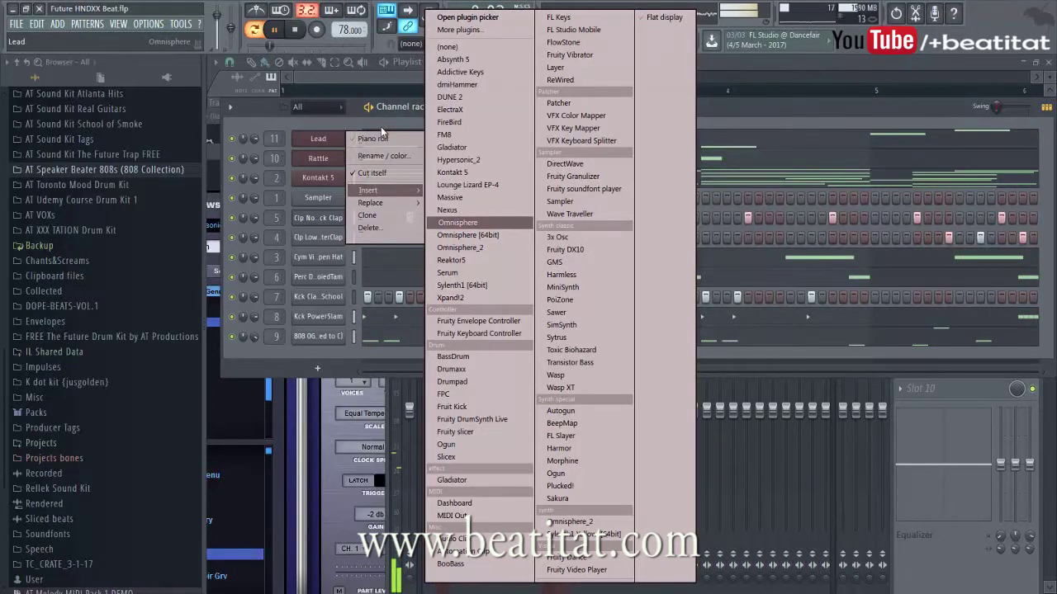
click(104, 169)
Open the AT Pop Kit folder in the sample browser and go to its percussion samples.
click(104, 157)
scroll(104, 306, up, 5)
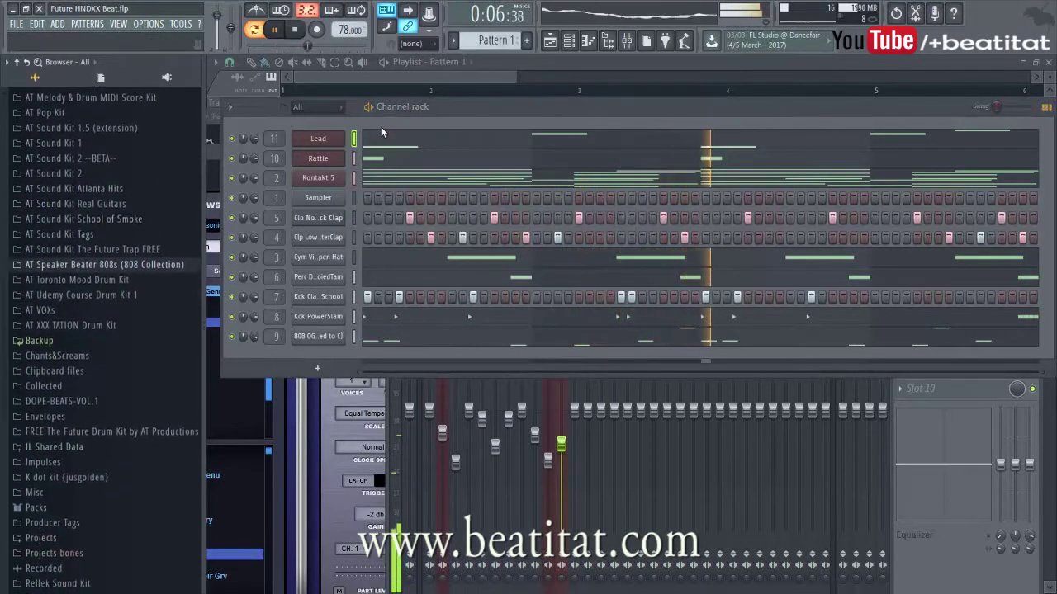
scroll(104, 306, up, 1)
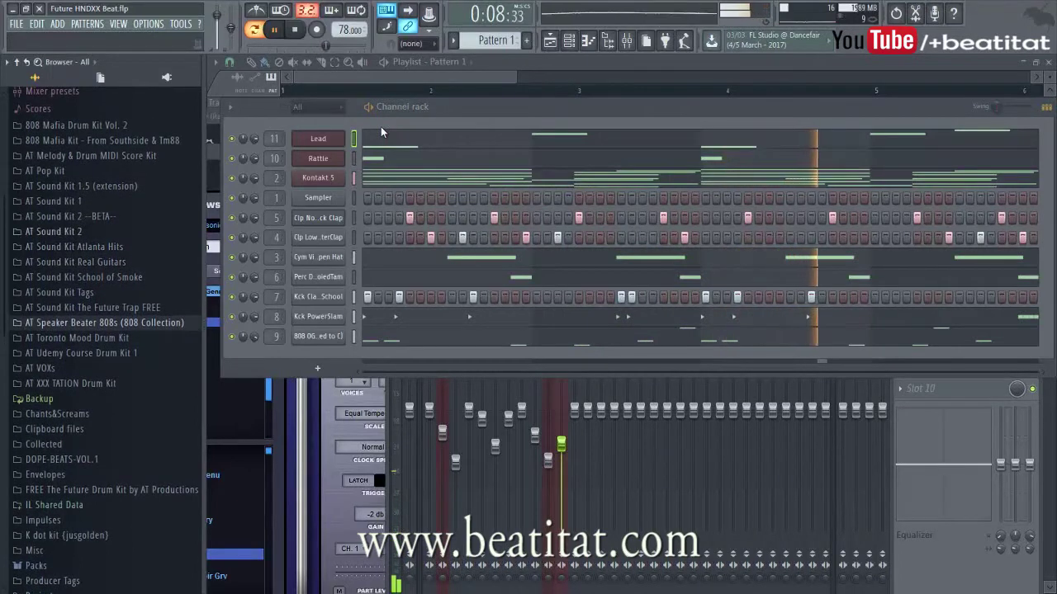
click(44, 171)
scroll(104, 306, down, 7)
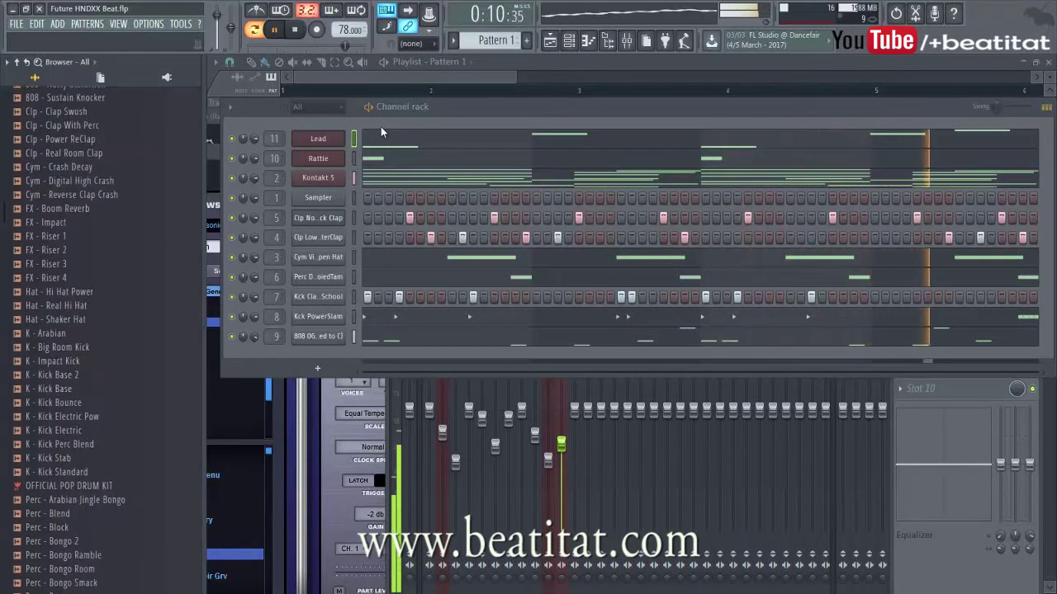
Audition the kit's percussion samples, including Perc - Cling, Perc - Block and Perc - Dirty Shaker, against the playing beat.
click(58, 442)
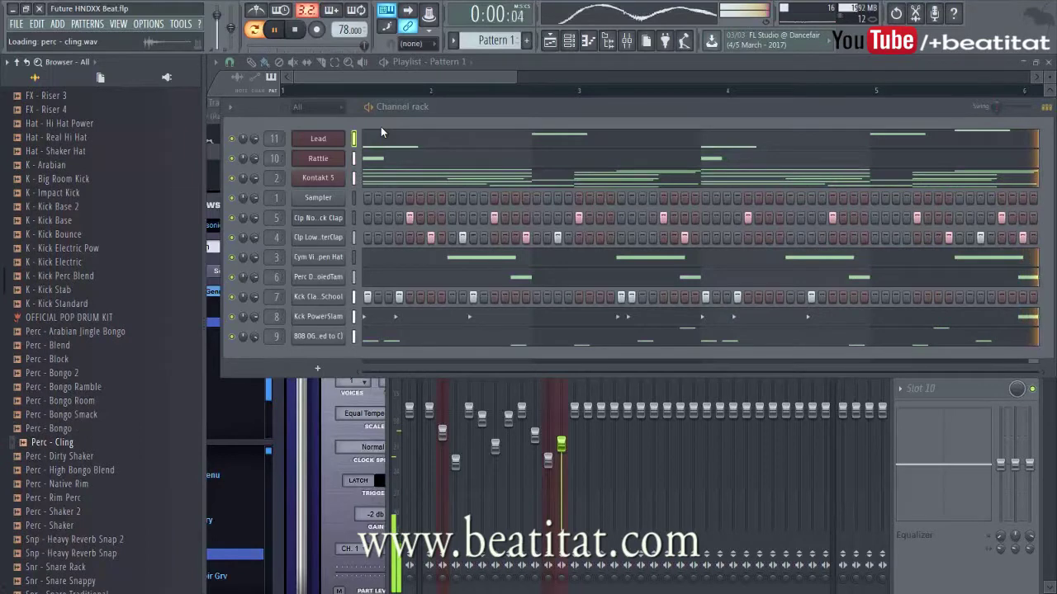
key(Up)
key(Up)
key(Up)
key(Up)
key(Up)
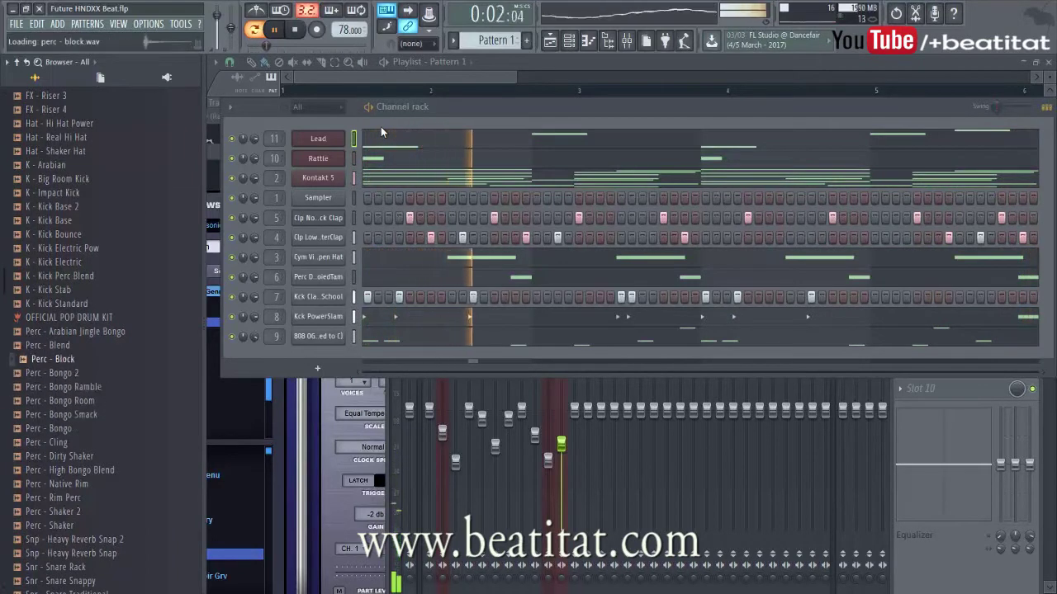
click(69, 471)
click(64, 456)
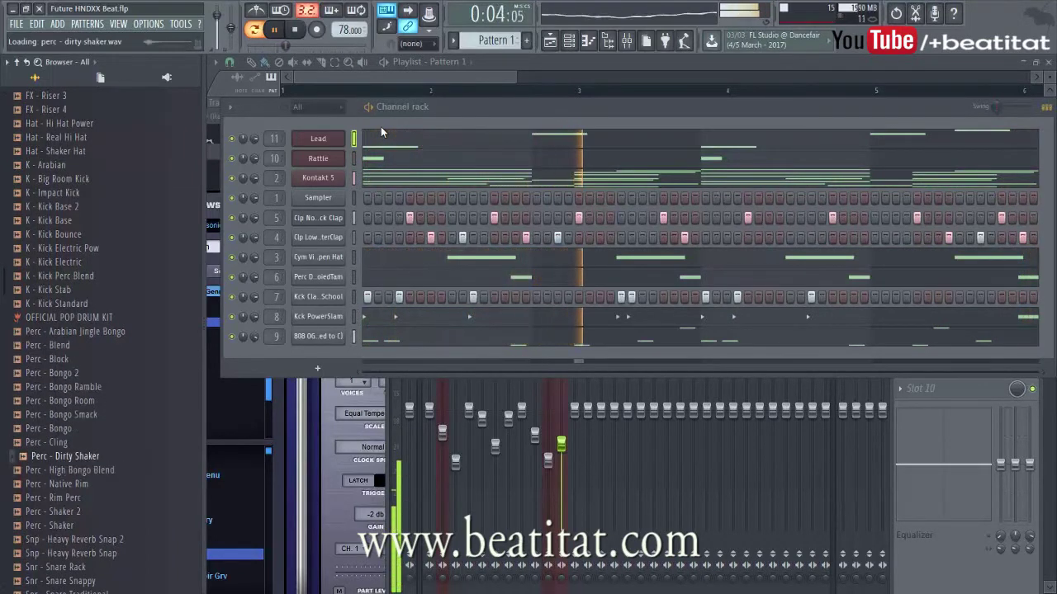
click(56, 484)
Add the Perc - Rim Perc sample as a new channel and route it to mixer track 12.
click(57, 497)
drag(58, 498, 367, 376)
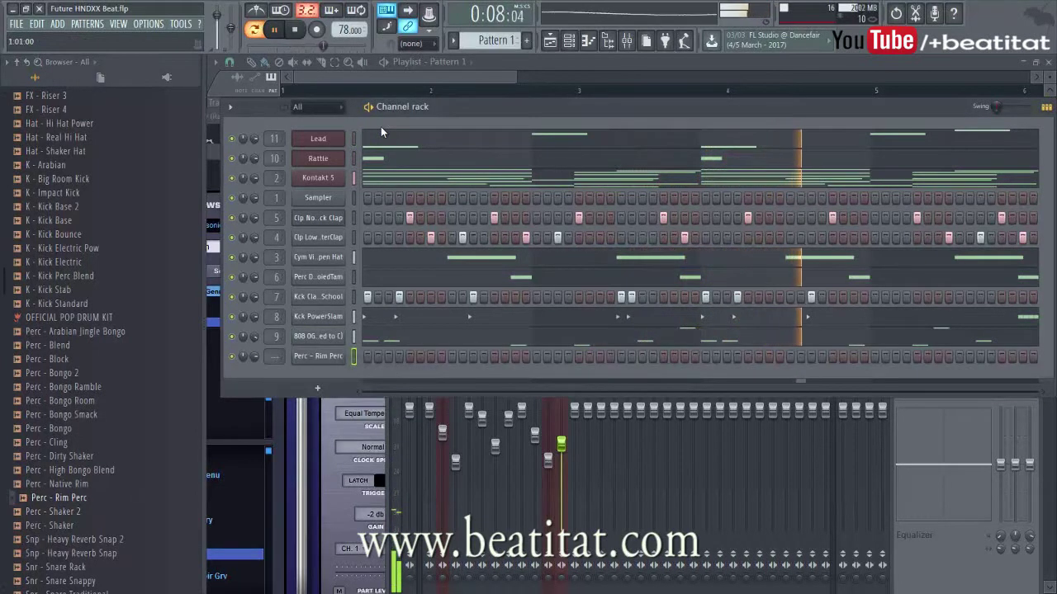
click(318, 357)
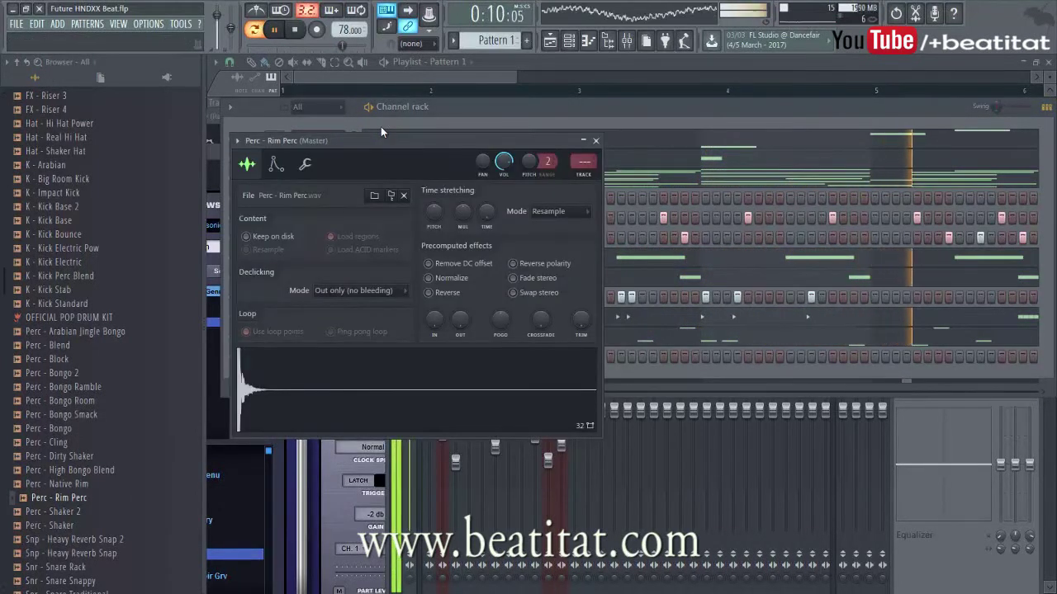
key(ctrl+l)
key(F6)
Insert another Omnisphere channel above the Lead channel.
key(Down)
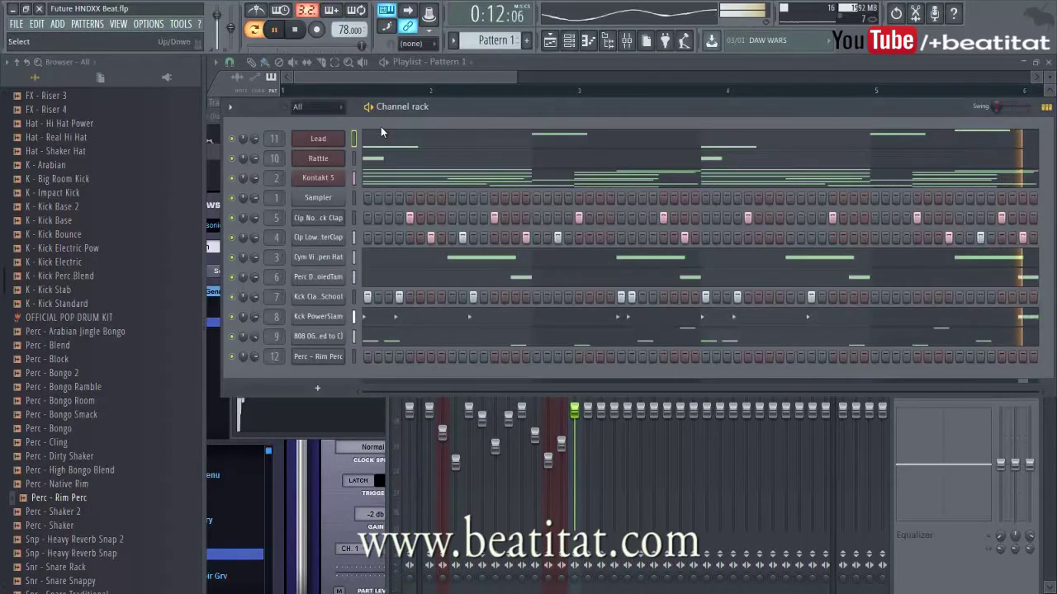
right_click(317, 139)
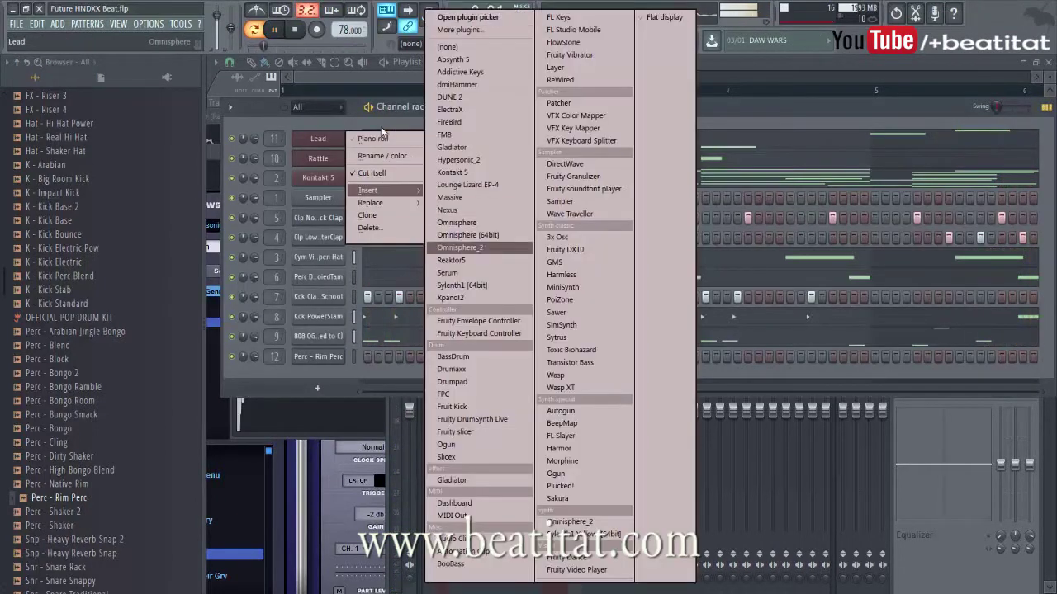
click(456, 222)
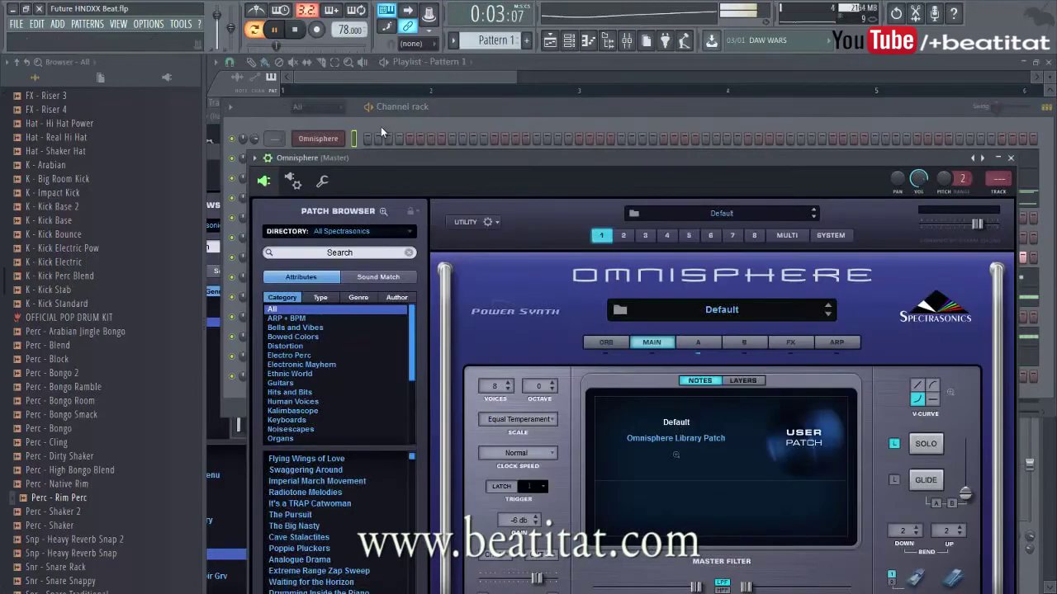
Program Perc - Rim Perc hits on steps 5, 8, 23, 27, 37, 40, 55 and 59 of Pattern 1.
click(381, 131)
key(space)
key(space)
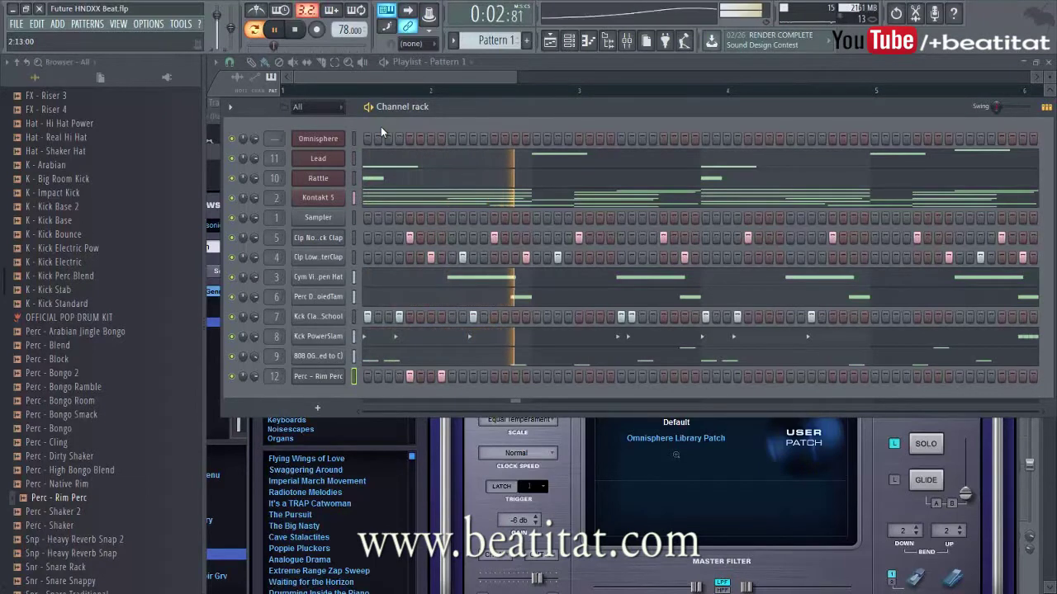
key(space)
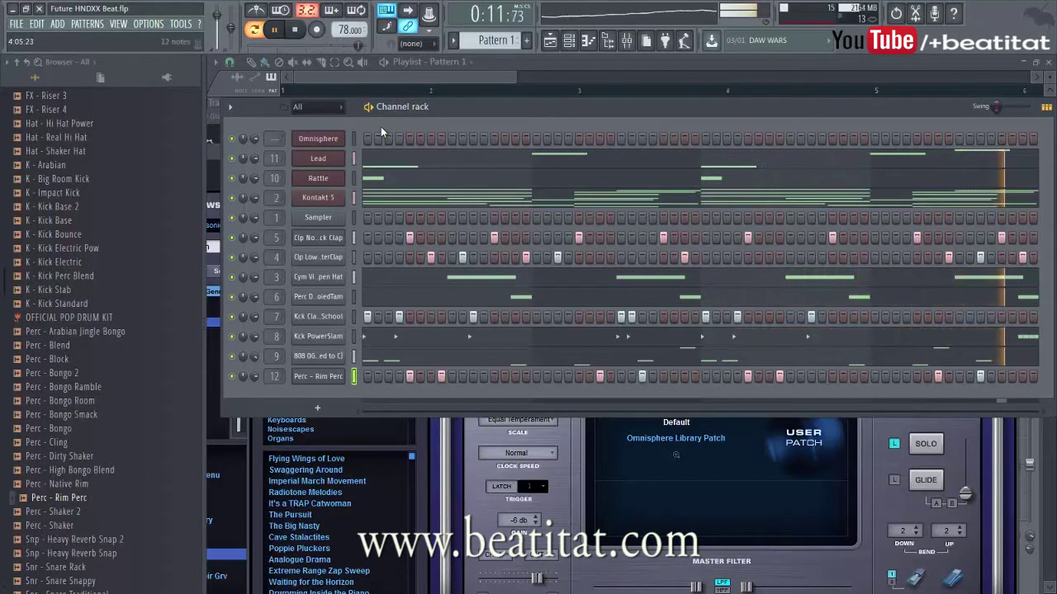
Pan the Perc - Rim Perc and Perc DestroiedTam mixer tracks off-center and lower their volumes to 84% and 66% respectively.
key(Return)
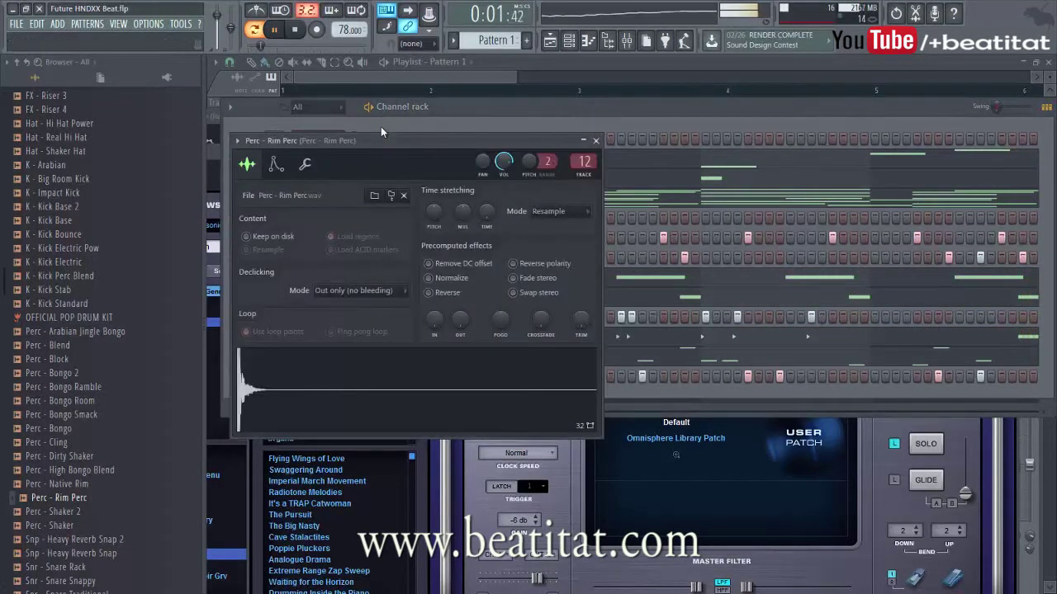
key(Escape)
key(F9)
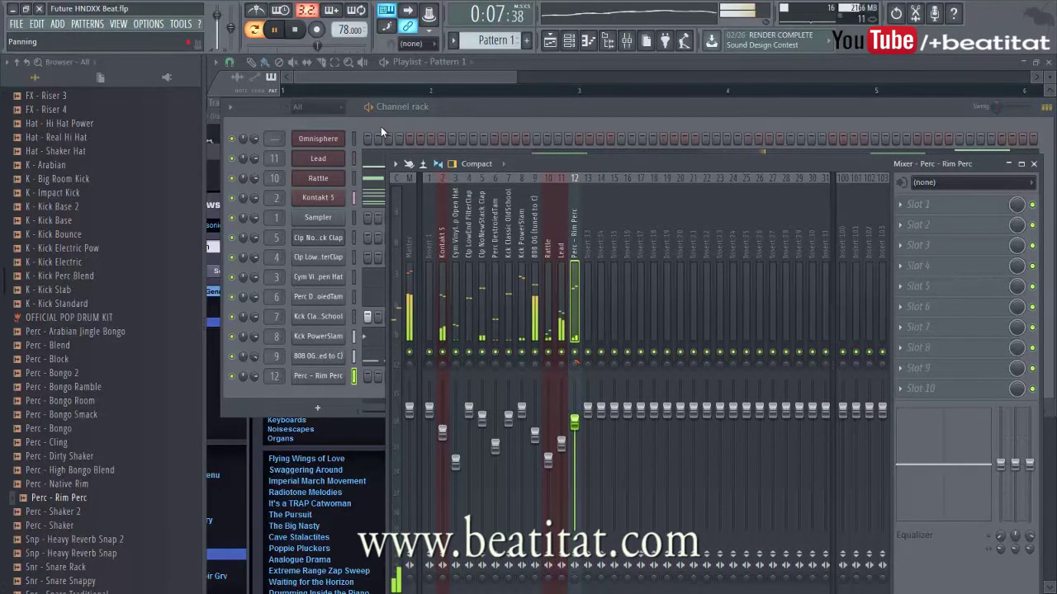
click(495, 364)
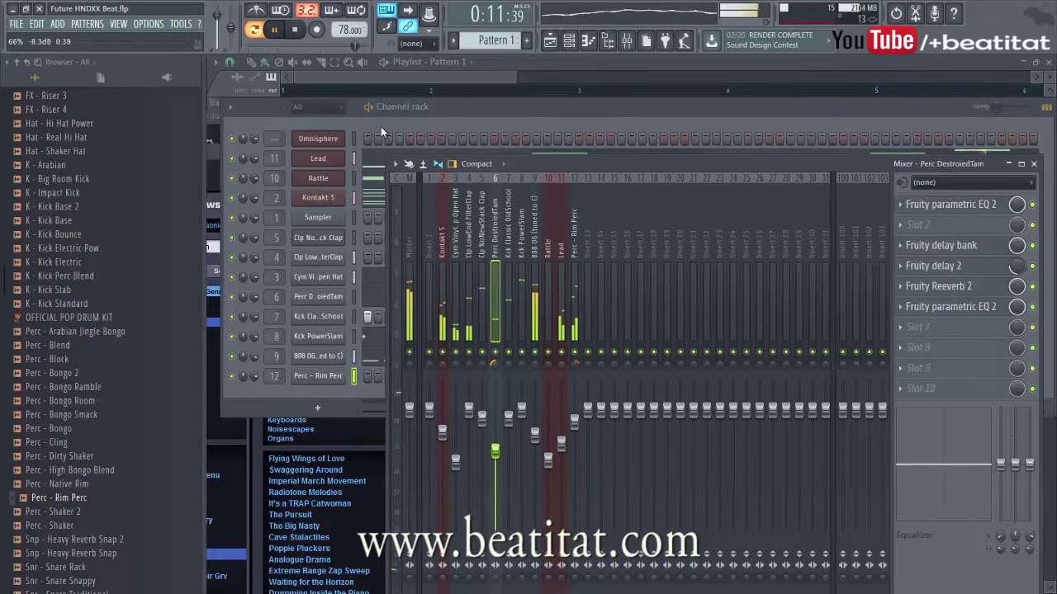
drag(575, 422, 574, 430)
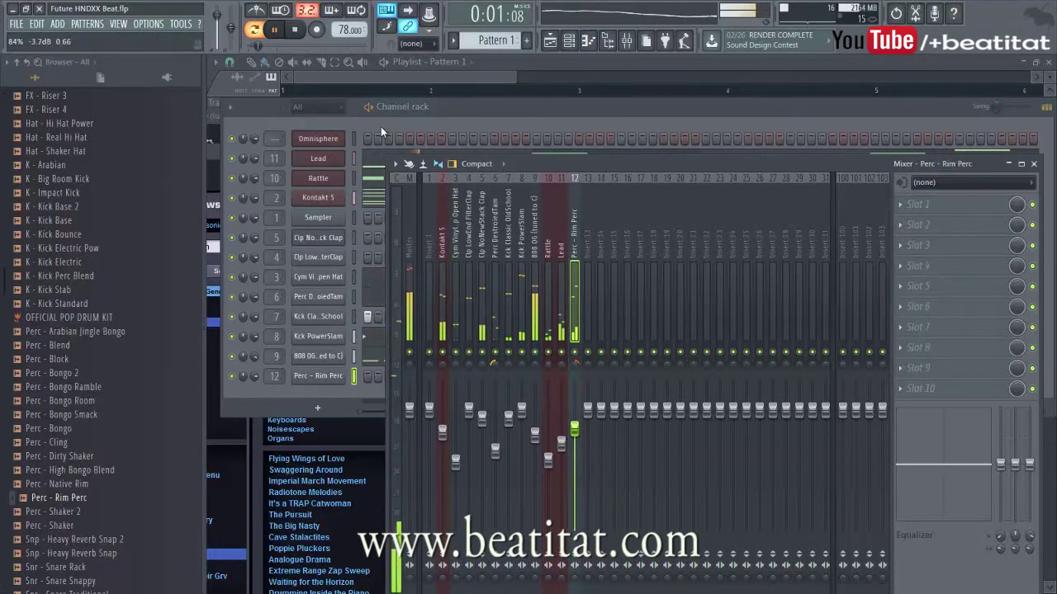
Add Fruity Parametric EQ 2 to the Perc - Rim Perc track with a high-pass first band and a slight high-frequency cut.
click(916, 204)
click(883, 547)
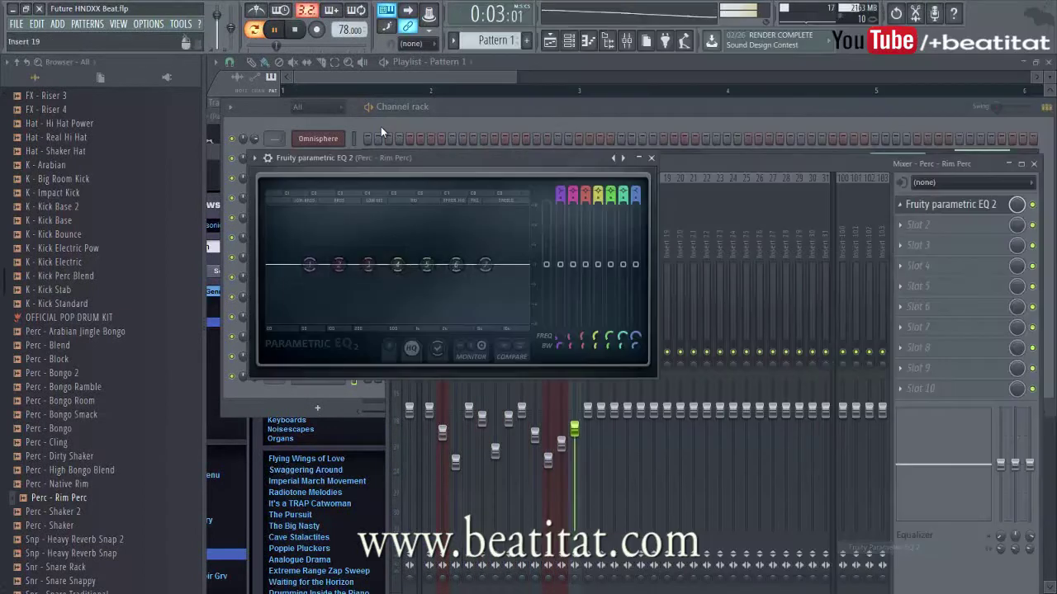
drag(560, 194, 560, 204)
drag(309, 264, 328, 264)
mouse_move(397, 264)
mouse_down()
mouse_move(463, 260)
mouse_move(498, 274)
mouse_up()
click(651, 158)
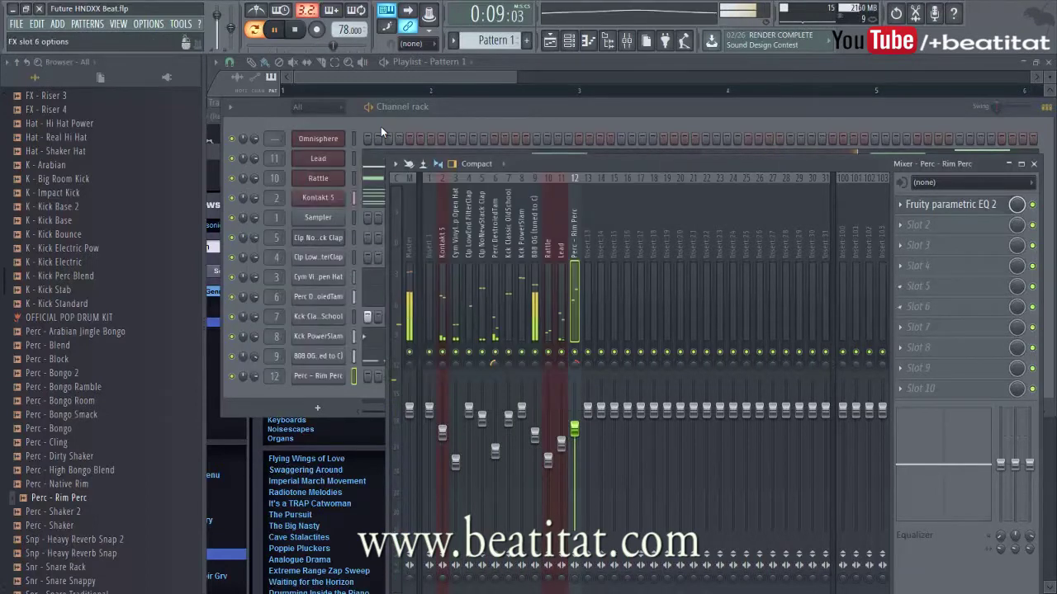
Add Fruity Reeverb 2 to slot 3 of the Perc - Rim Perc track and reduce the effect's mix level.
click(899, 245)
click(876, 104)
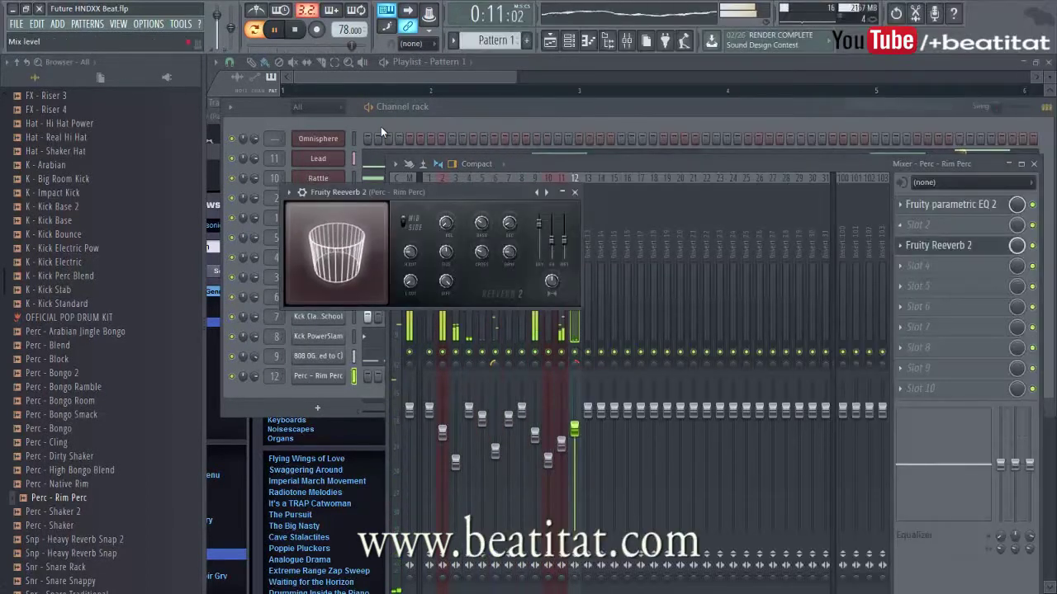
drag(1016, 245, 1016, 264)
click(346, 192)
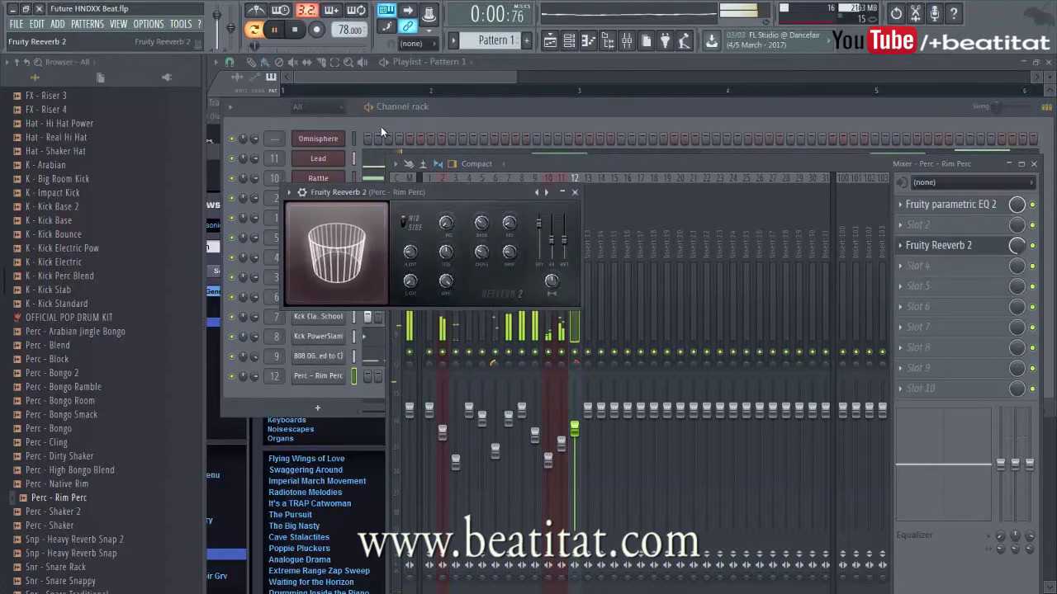
click(575, 191)
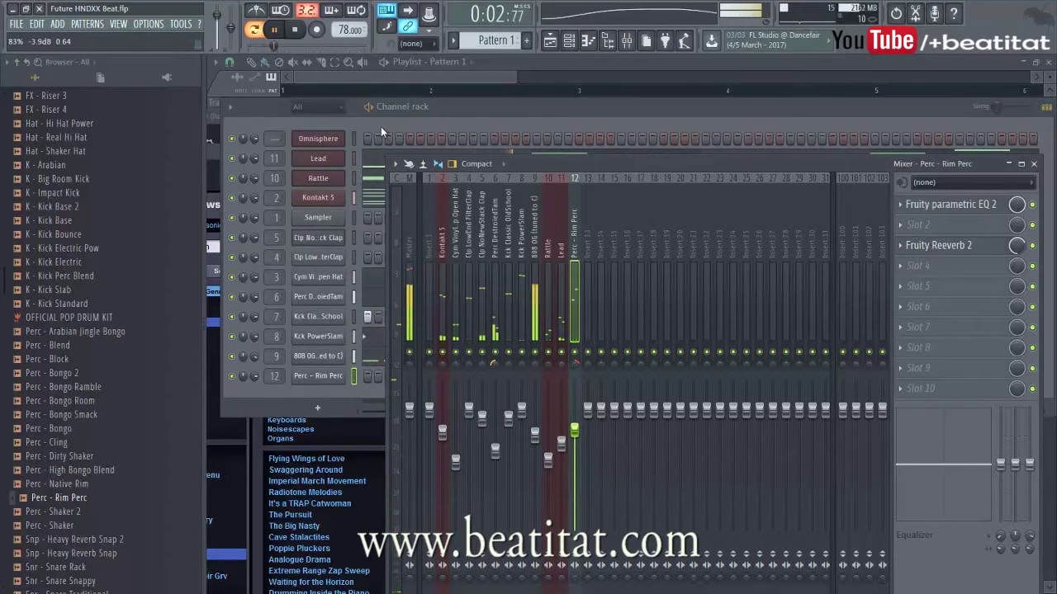
Collapse the AT Pop Kit folder in the browser and open the new Omnisphere channel's plugin window.
click(382, 132)
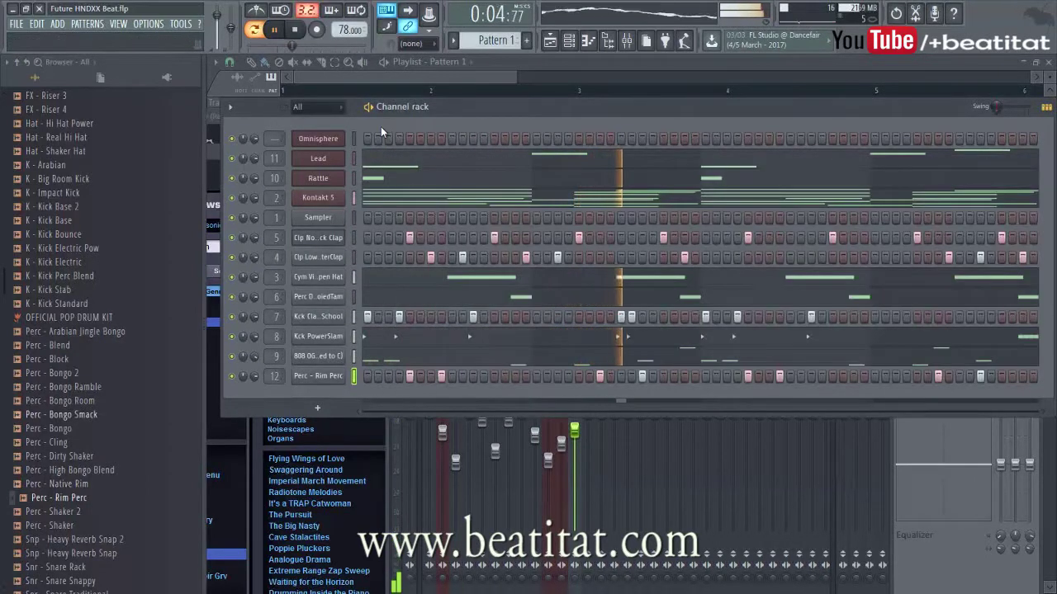
scroll(103, 331, up, 10)
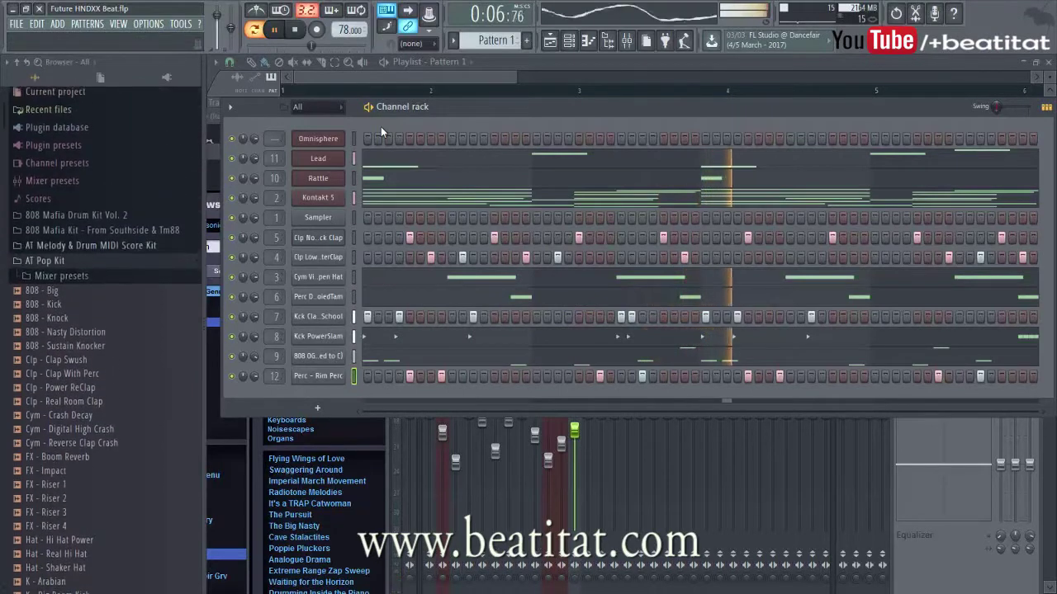
click(45, 264)
click(318, 139)
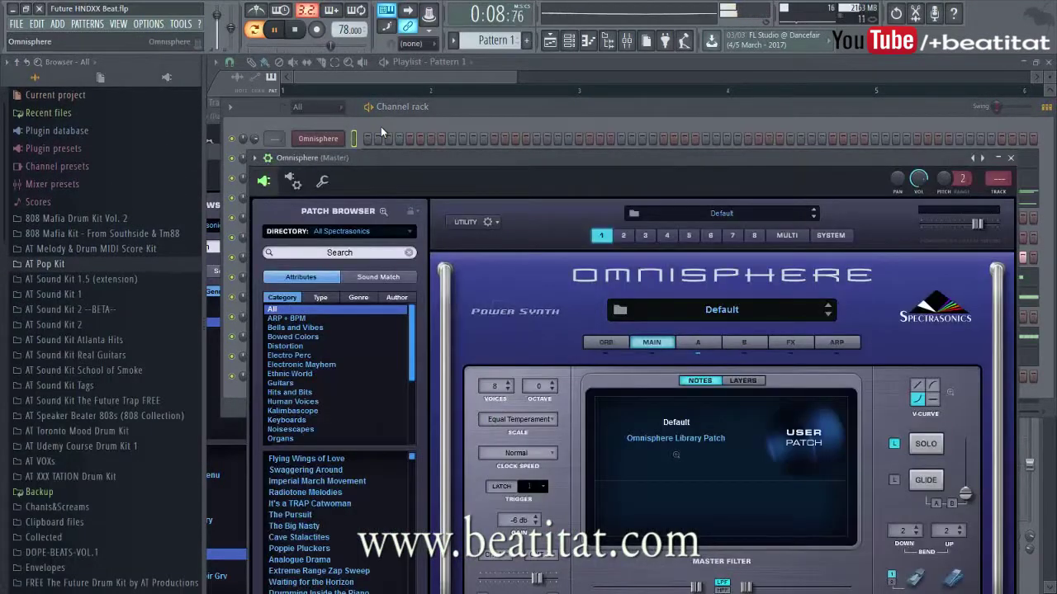
Filter Omnisphere's patches by the Ambient genre, load Harmonial Evolutions, and copy the Kontakt 5 chords into the Omnisphere channel.
drag(396, 158, 628, 89)
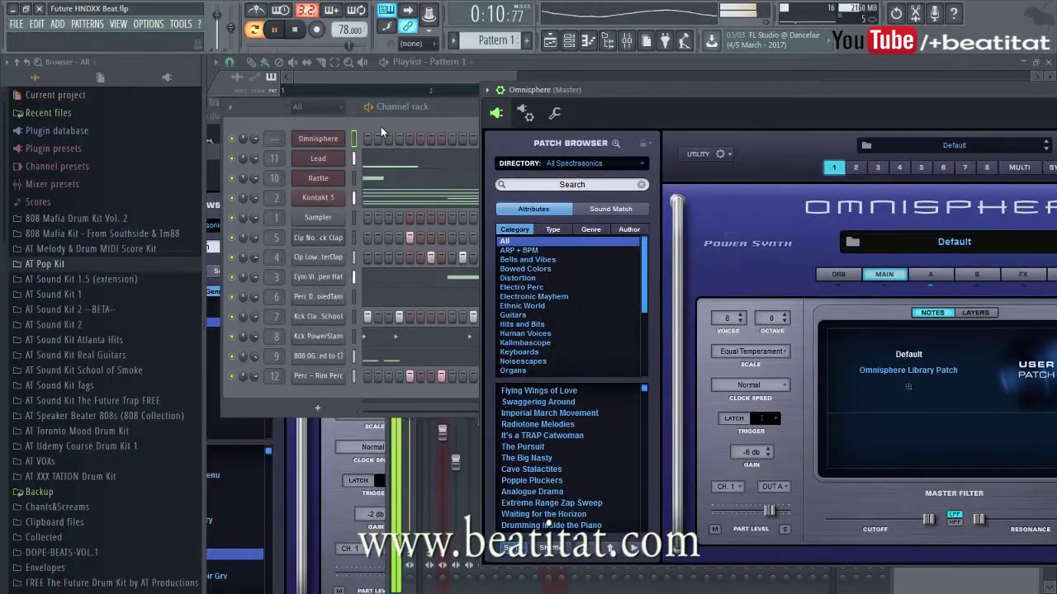
click(590, 230)
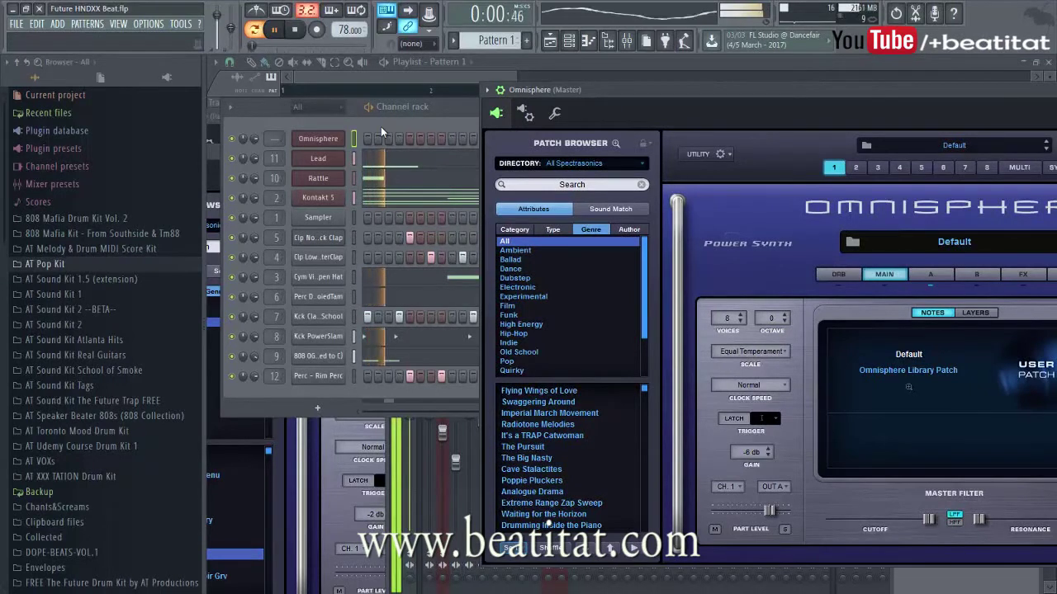
click(515, 250)
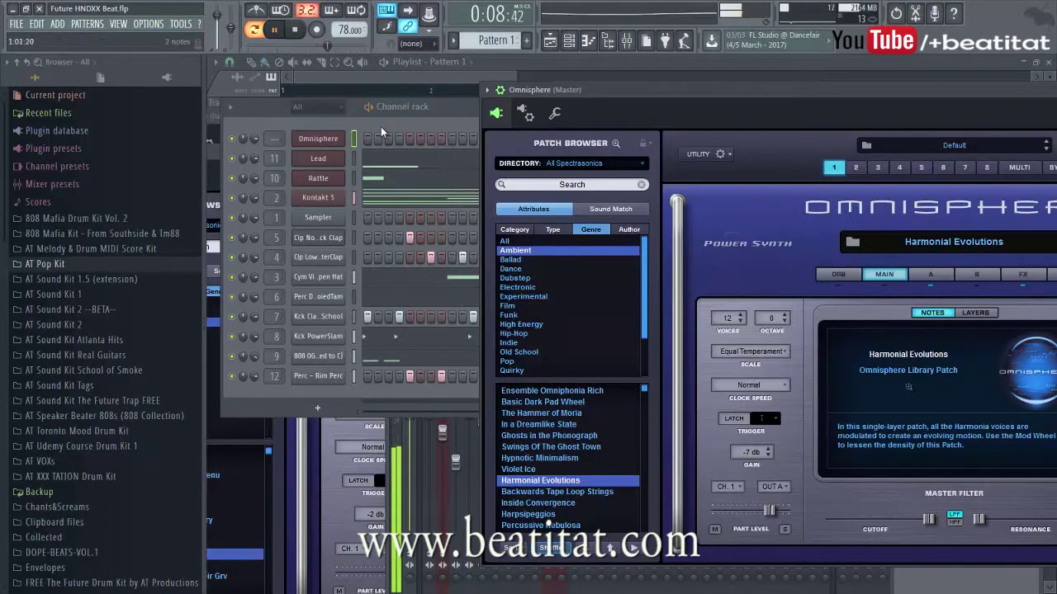
click(382, 132)
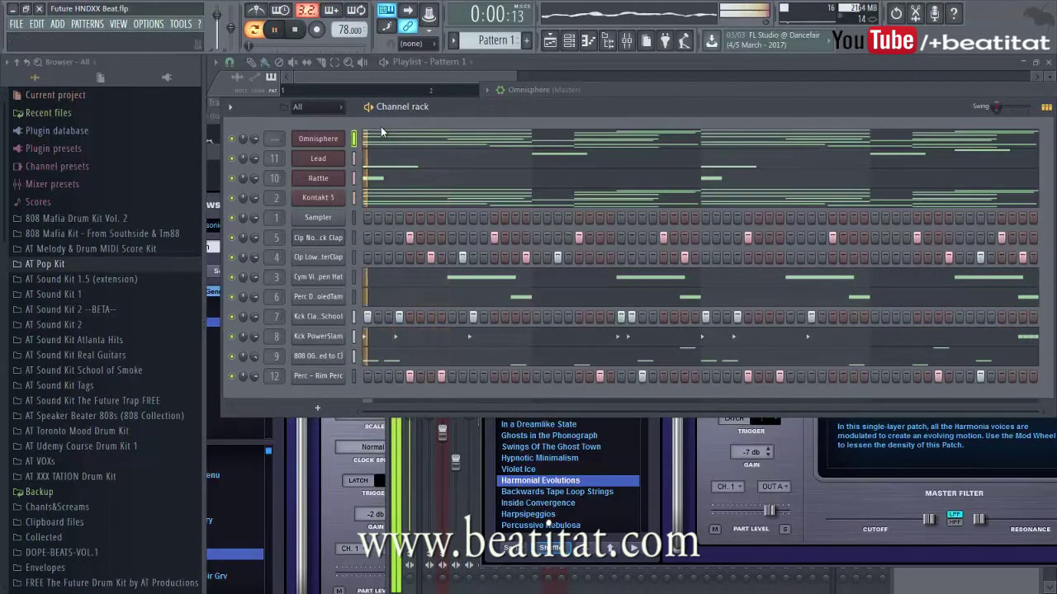
key(space)
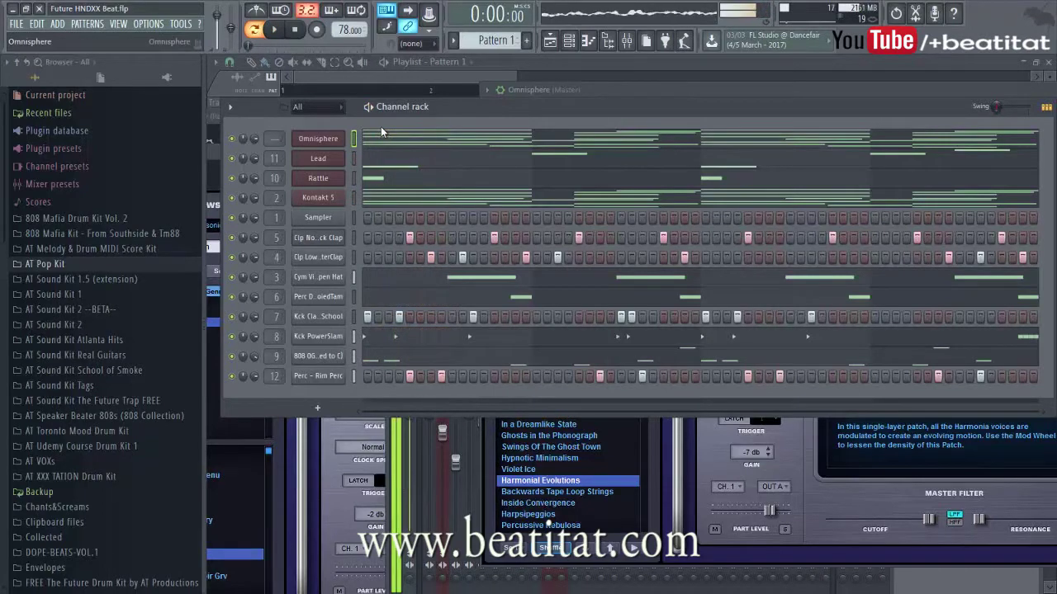
Split Pattern 1 by channel into separate clips stacked on individual playlist tracks at bar 5.
right_click(382, 132)
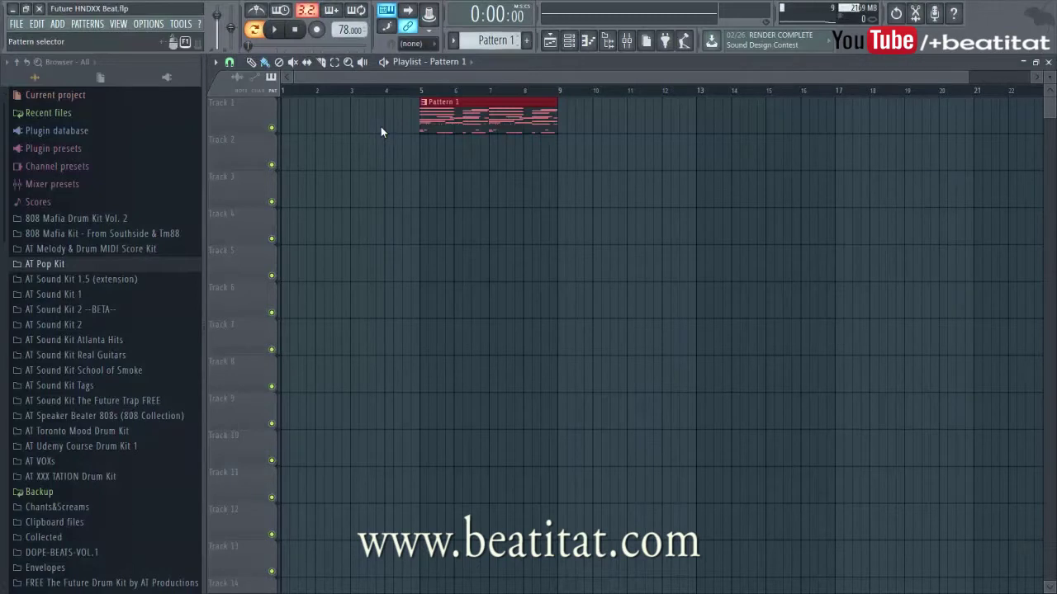
click(453, 40)
click(545, 203)
drag(491, 118, 491, 152)
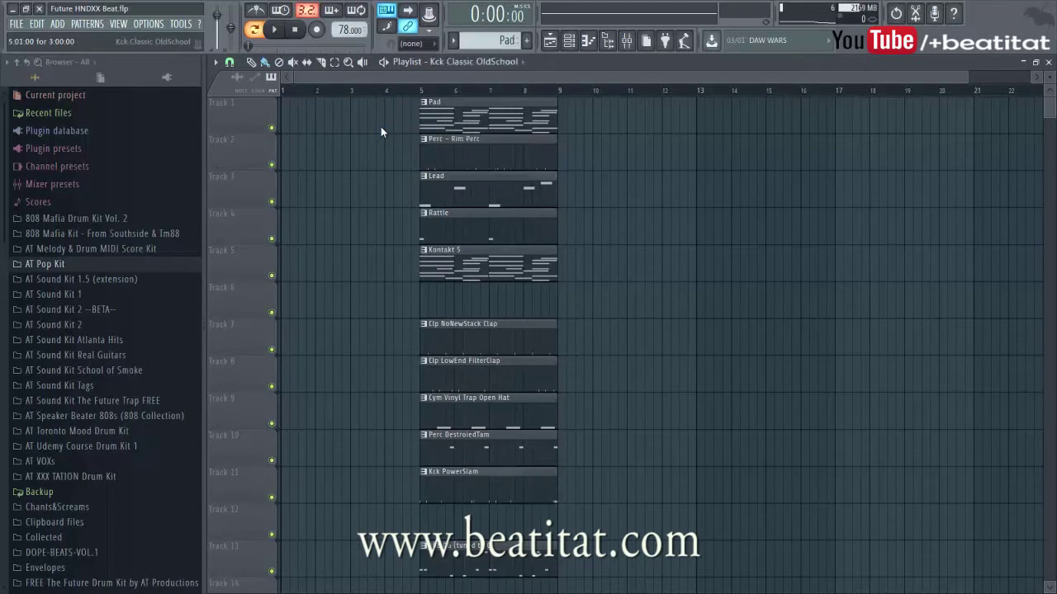
Place the Kck Classic OldSchool clip on Track 12 and move the Perc - Rim Perc clip to Track 6.
key(F7)
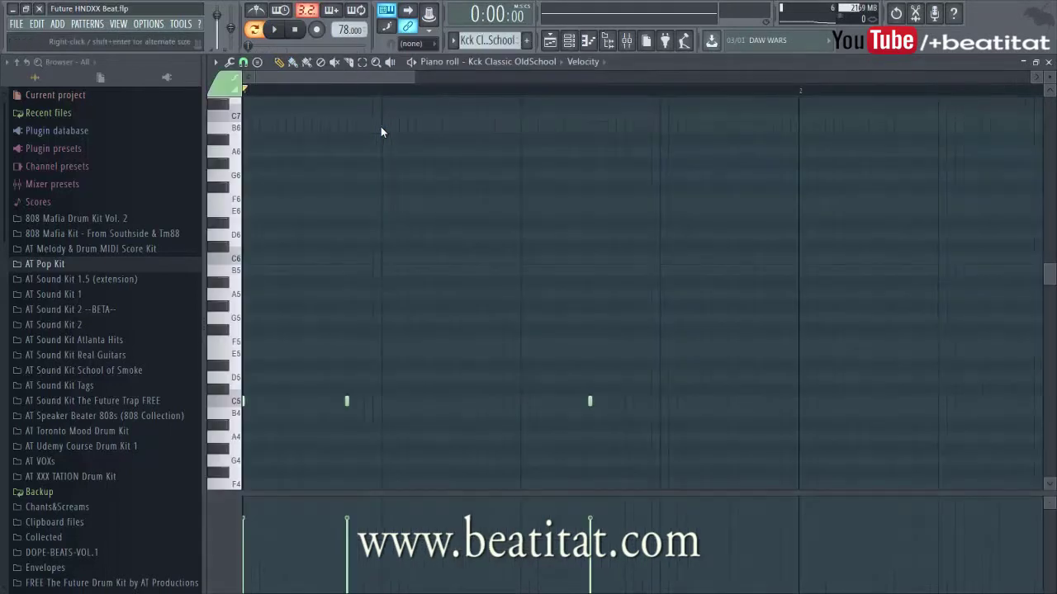
key(F7)
key(F6)
key(Delete)
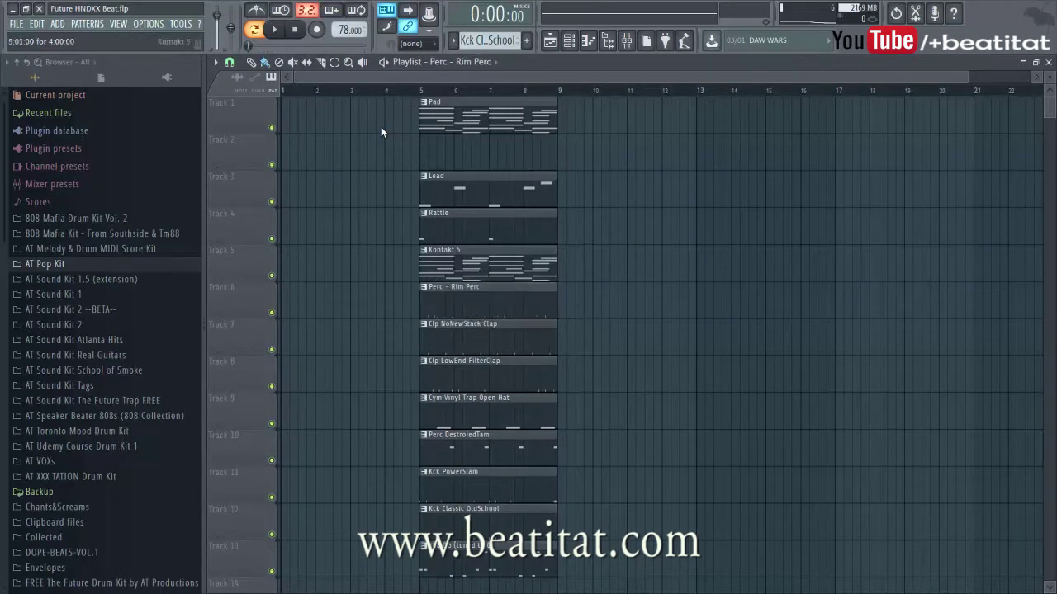
Move the Lead, Rattle and Kontakt 5 clips up one track and the 808 OG clip up to Track 5.
drag(497, 262, 501, 190)
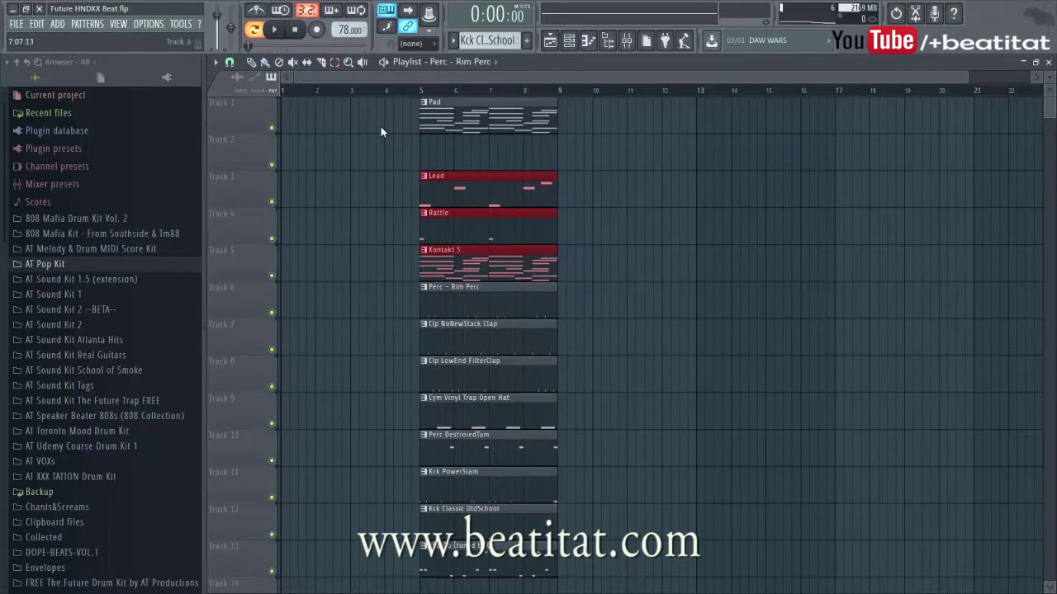
key(shift+Up)
click(515, 562)
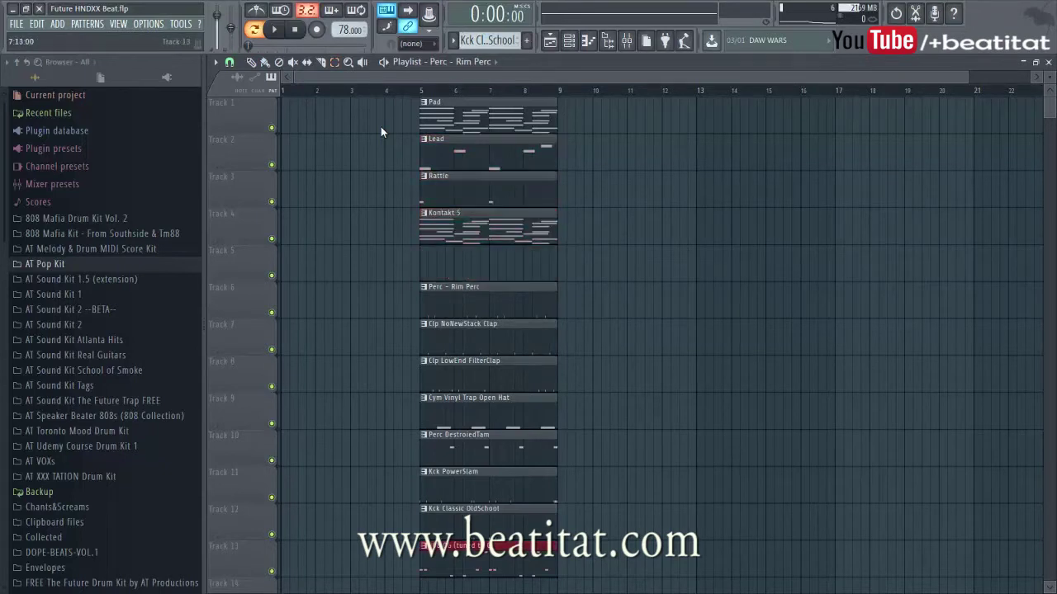
key(shift+Up)
key(shift+Up)
key(shift+Up)
key(shift+Up)
key(shift+Up)
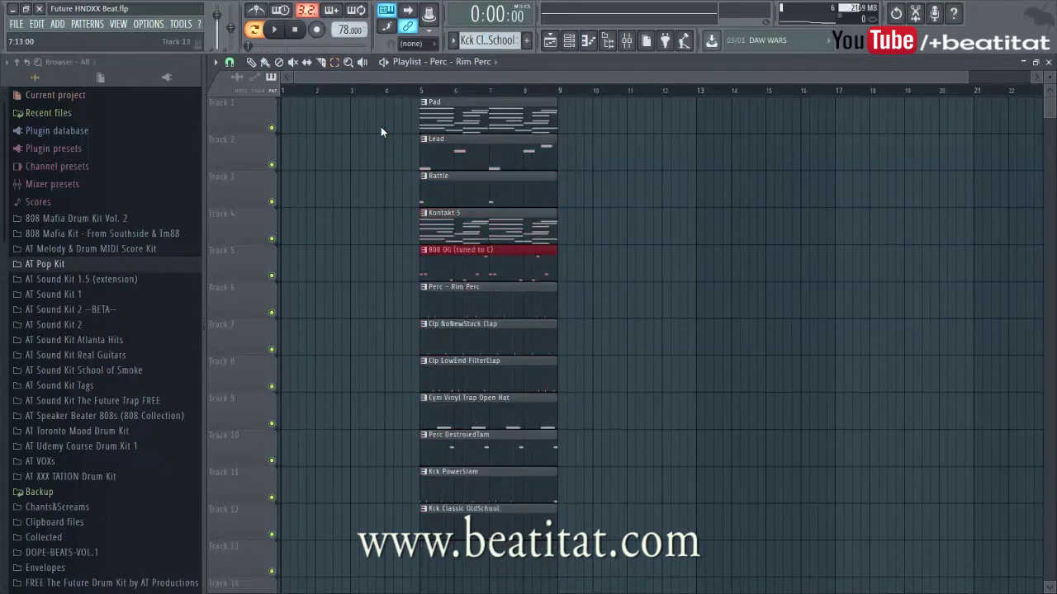
Select the playlist clips on Tracks 1 to 12 and duplicate them at bar 9.
click(490, 485)
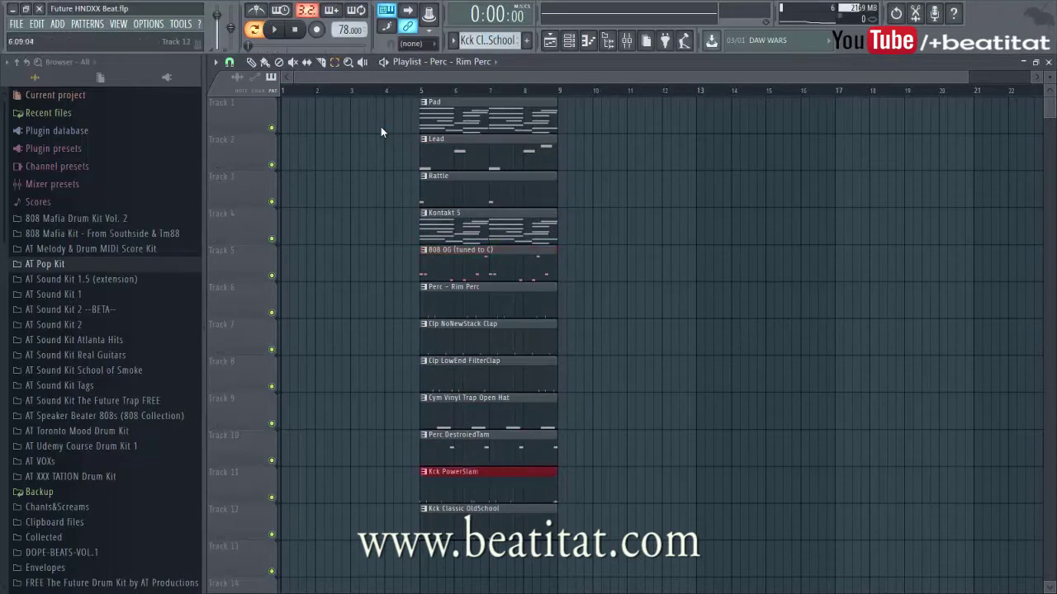
drag(472, 520, 490, 103)
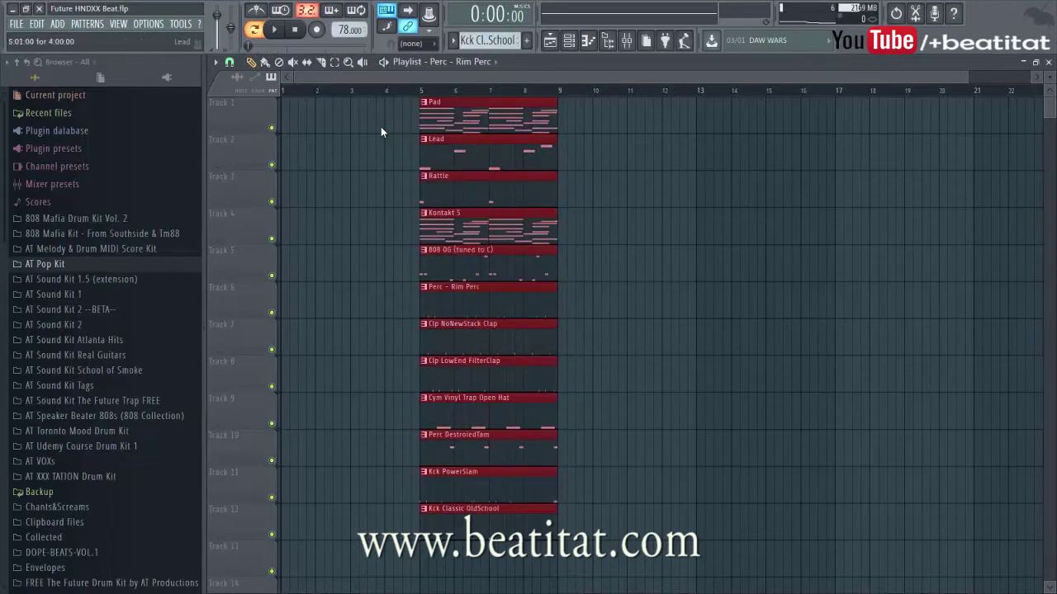
key(ctrl+b)
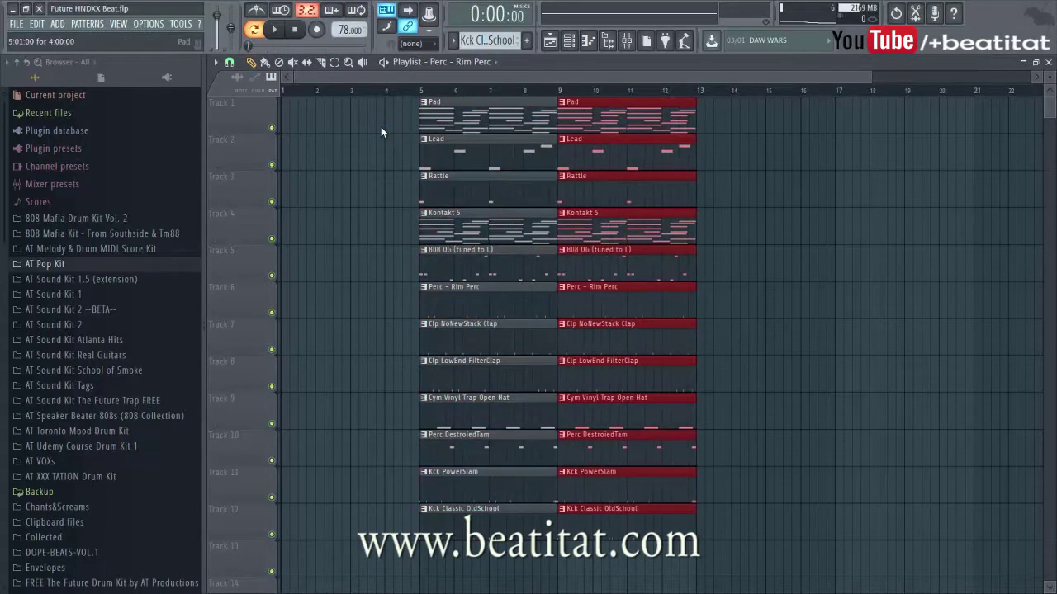
Delete the Pad clip at bar 5, add a Kontakt 5 clip at bar 1, and play the song from the start.
right_click(433, 105)
ctrl+click(403, 103)
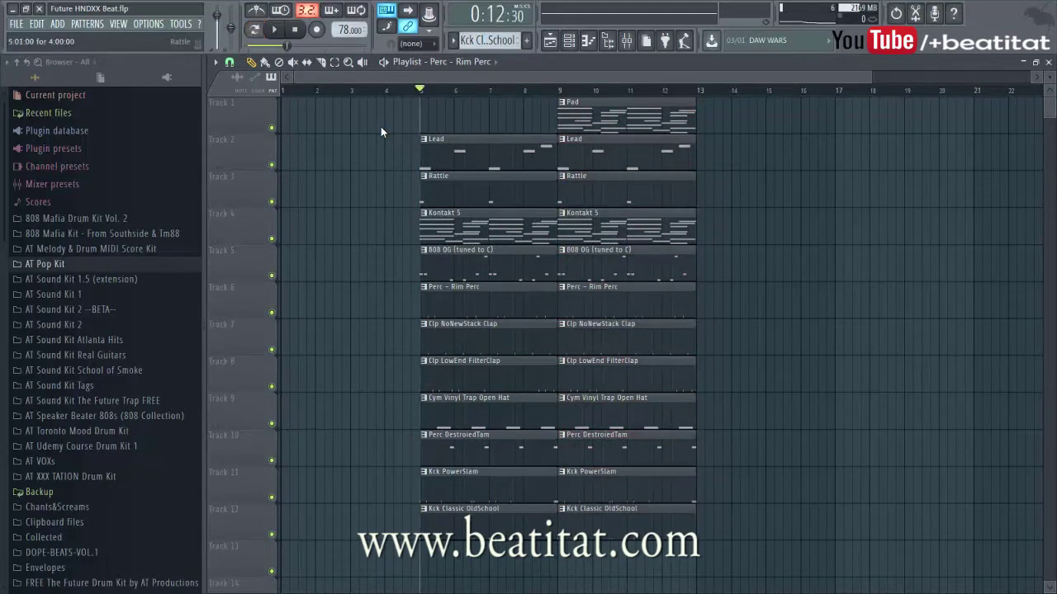
click(438, 225)
click(291, 225)
key(space)
click(283, 89)
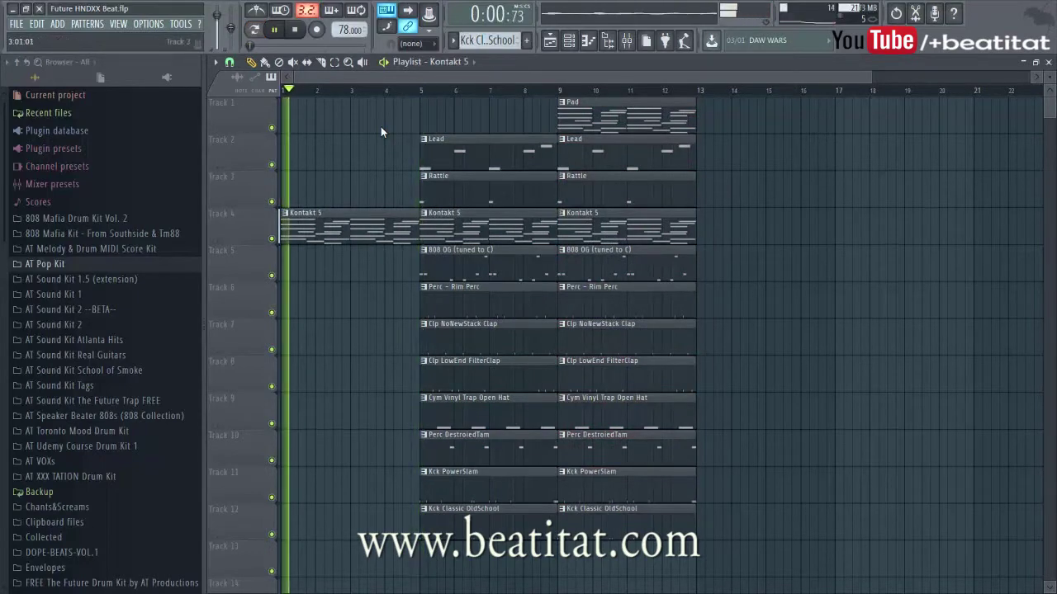
Stop playback and shift all playlist clips four bars later so the Kontakt 5 part starts at bar 5.
key(ctrl+a)
key(ctrl+d)
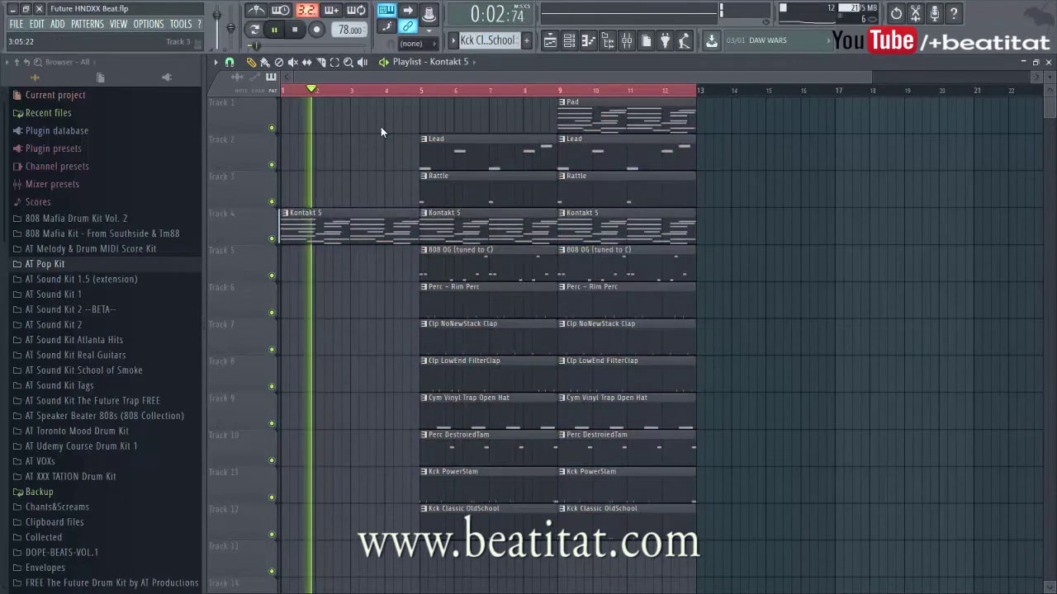
scroll(382, 132, down, 2)
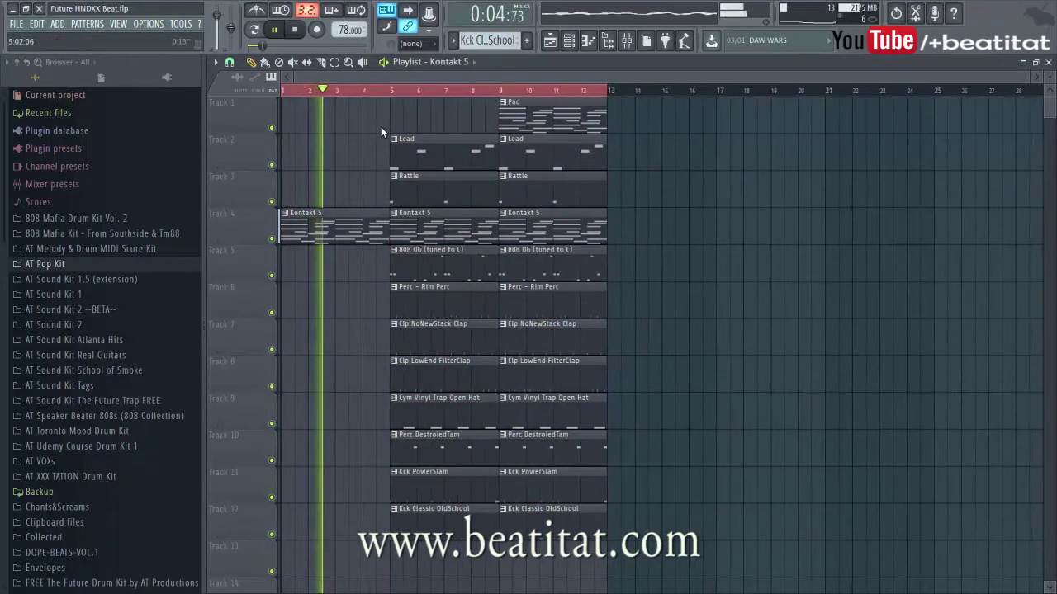
key(space)
key(ctrl+a)
drag(350, 226, 459, 227)
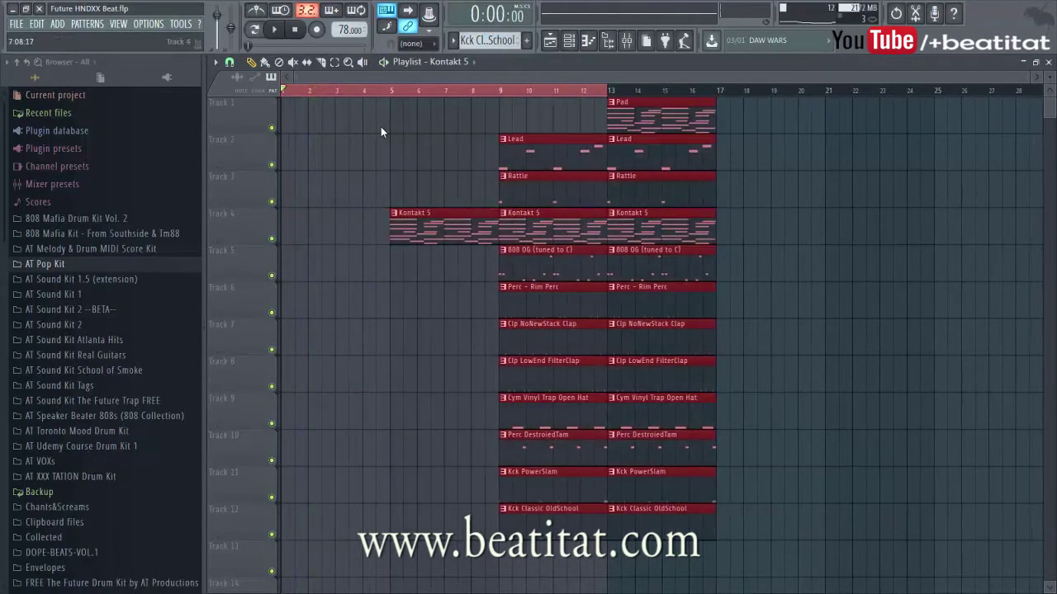
key(ctrl+d)
Add a Kontakt 5 clip at bar 1 on Track 4 and a Pad clip at bar 5 on Track 1.
click(291, 228)
click(625, 117)
drag(369, 118, 397, 117)
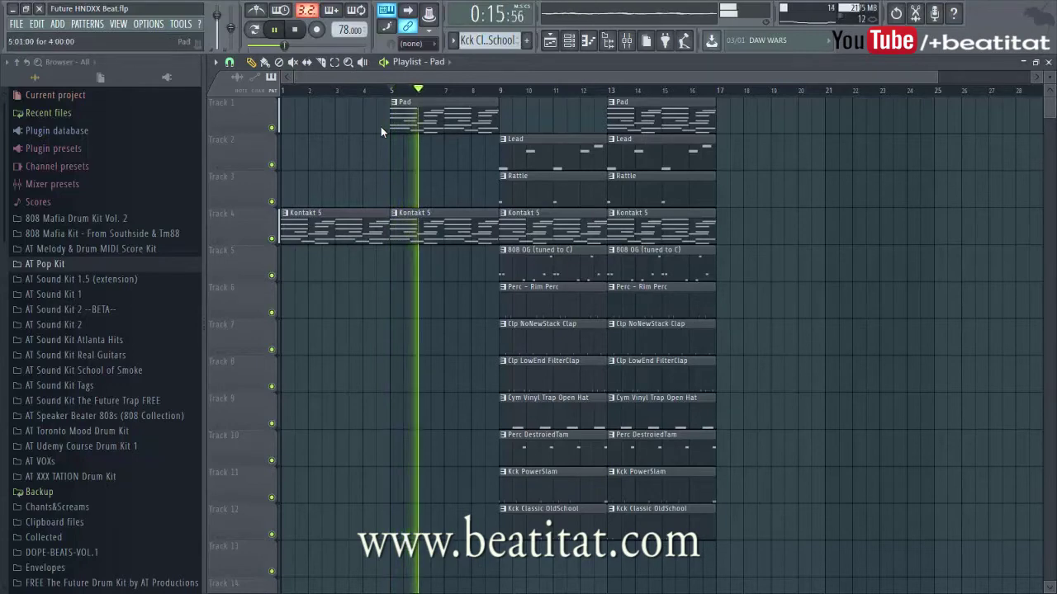
Add Gross Beat to slot 7 of the Pad mixer track and load the preset with repeat, scratch and speed time effects.
key(F9)
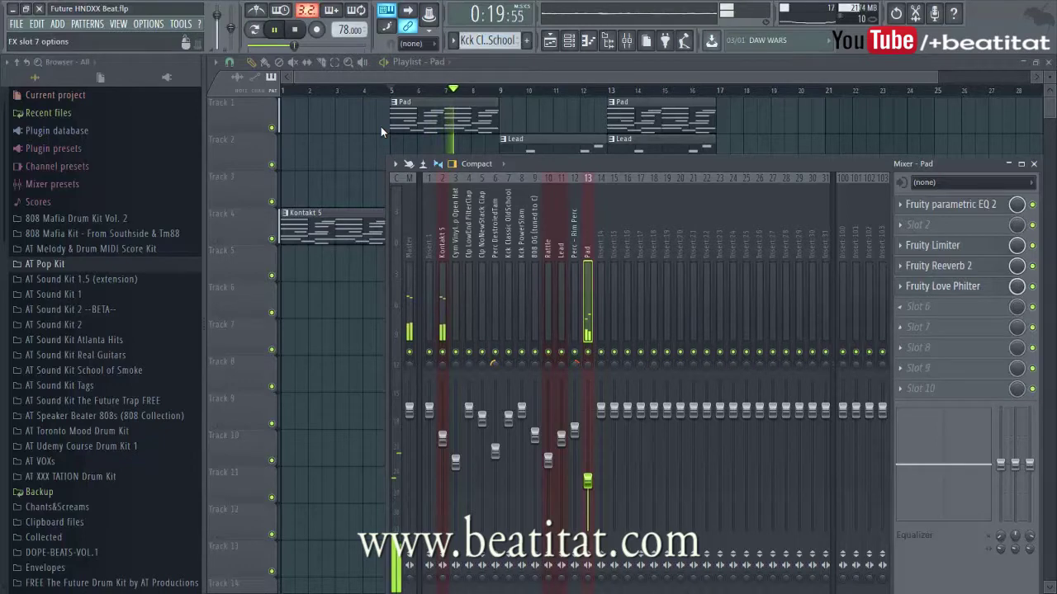
click(962, 328)
click(1003, 239)
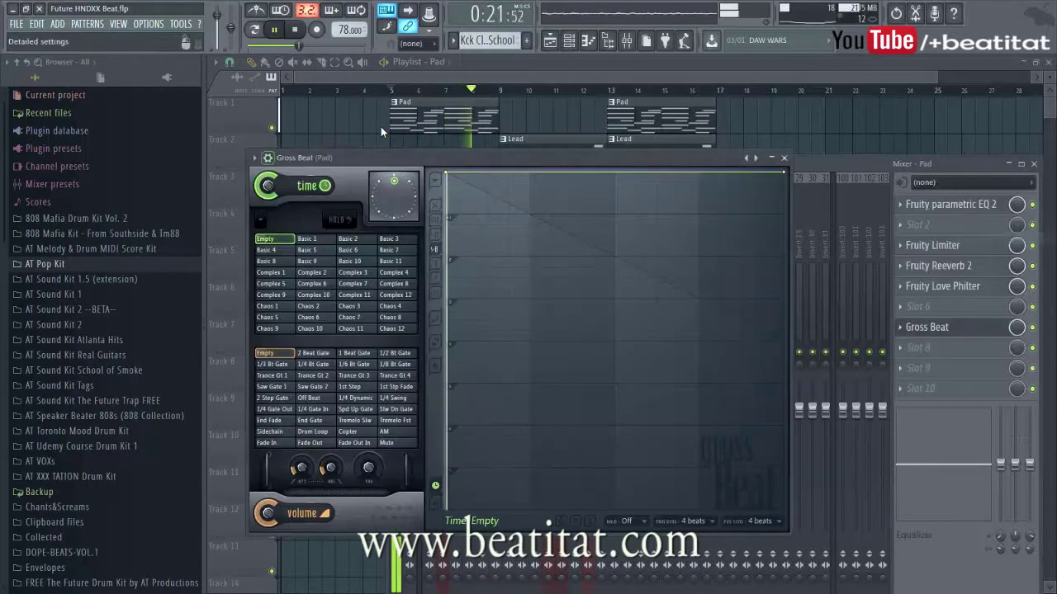
click(255, 158)
mouse_move(285, 196)
click(435, 221)
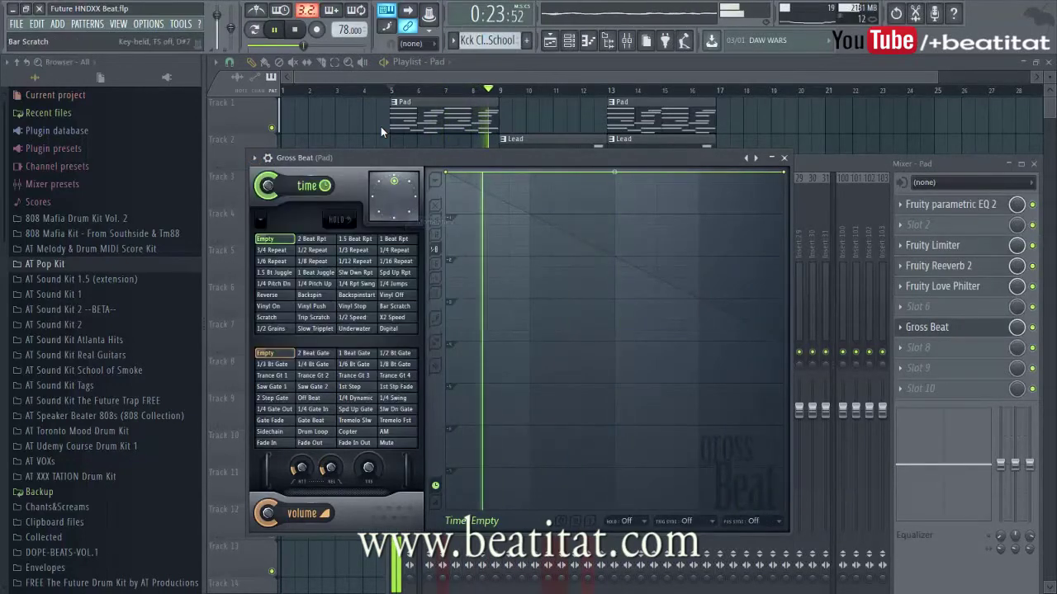
key(Escape)
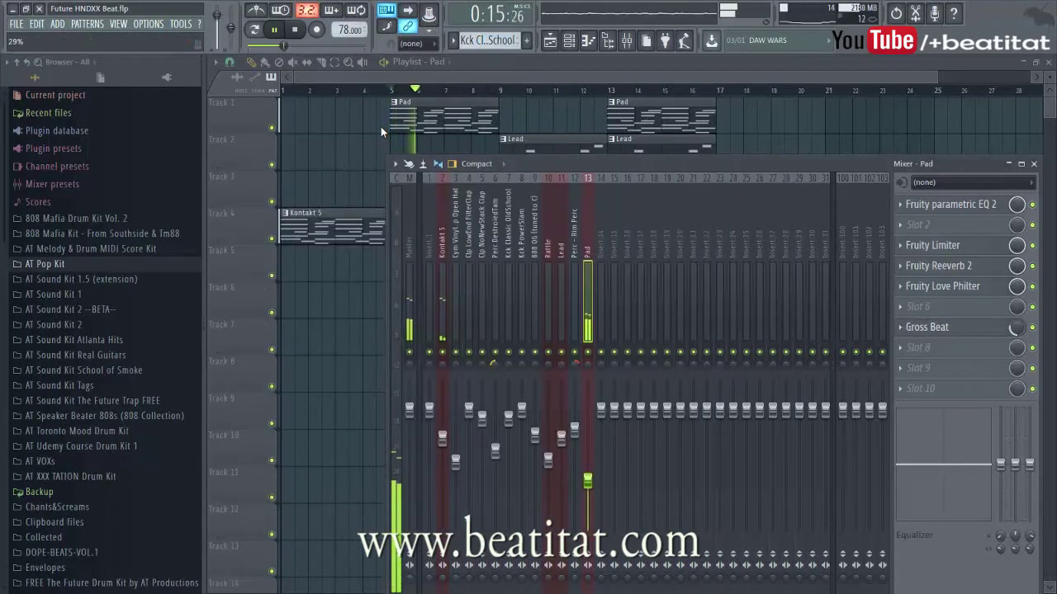
Create an automation clip for Gross Beat's mix level on the Pad track.
right_click(1017, 327)
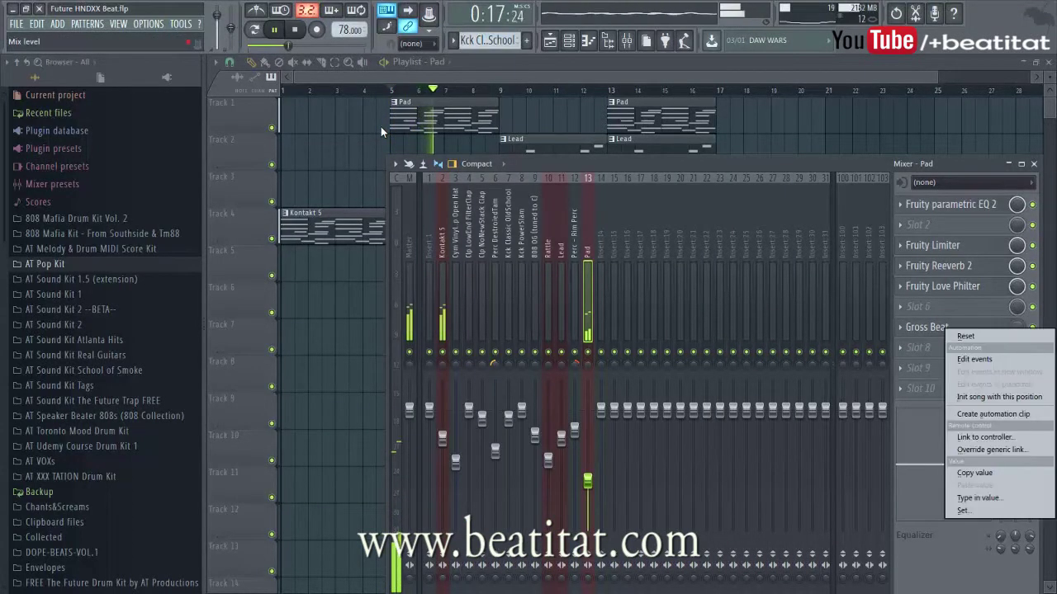
click(990, 415)
key(F9)
scroll(381, 132, down, 7)
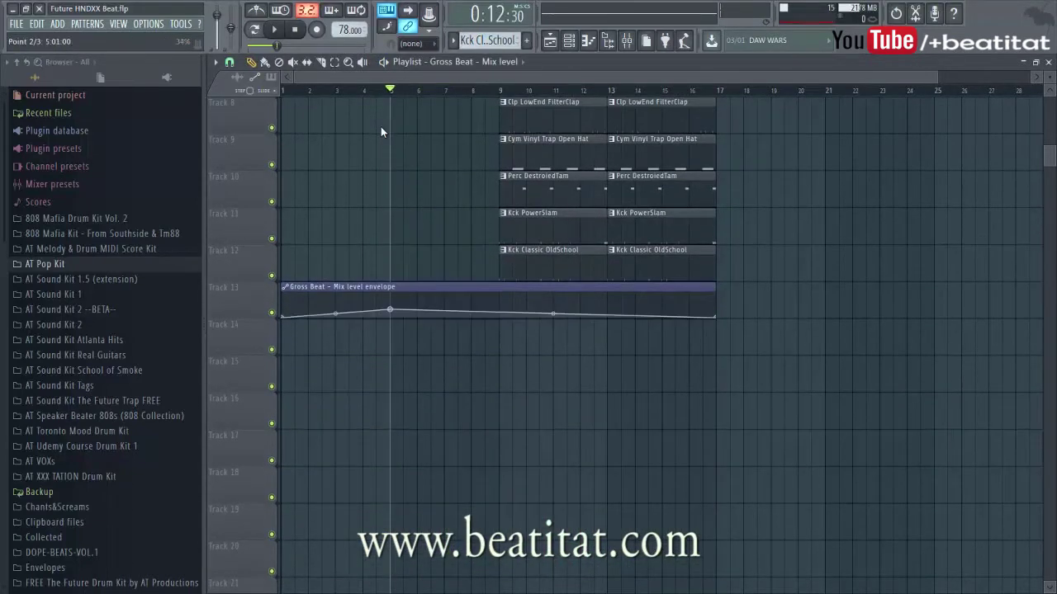
Shape the Gross Beat mix level envelope to stay at minimum until bar 5, stay high until bar 9, and drop back.
key(Delete)
key(ctrl+z)
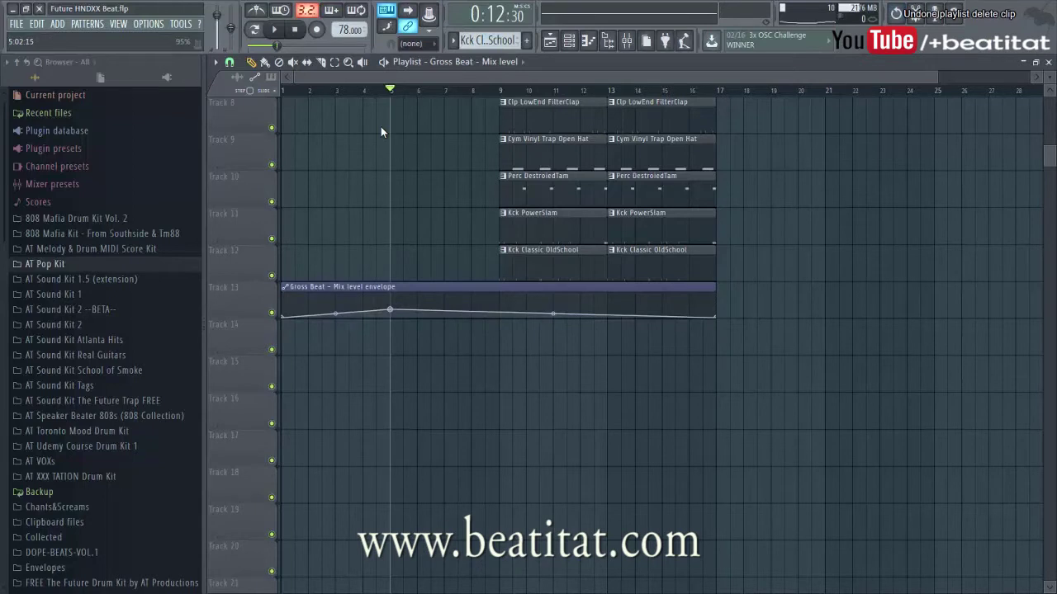
right_click(391, 296)
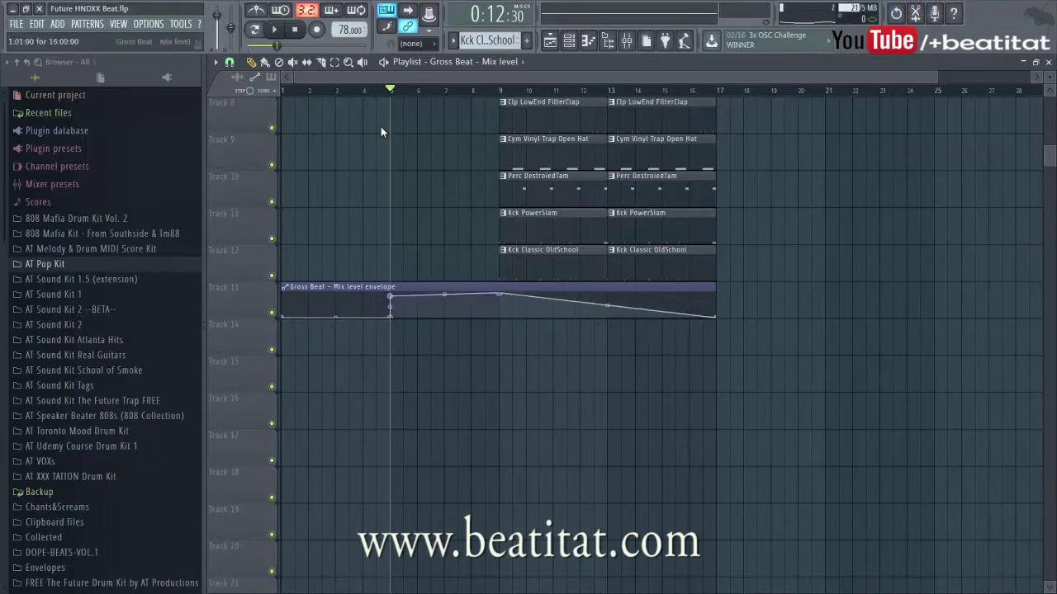
right_click(499, 305)
click(499, 305)
Play the arrangement from bar 5 and check Gross Beat's automated mix level on the Pad mixer track.
key(space)
scroll(382, 132, up, 5)
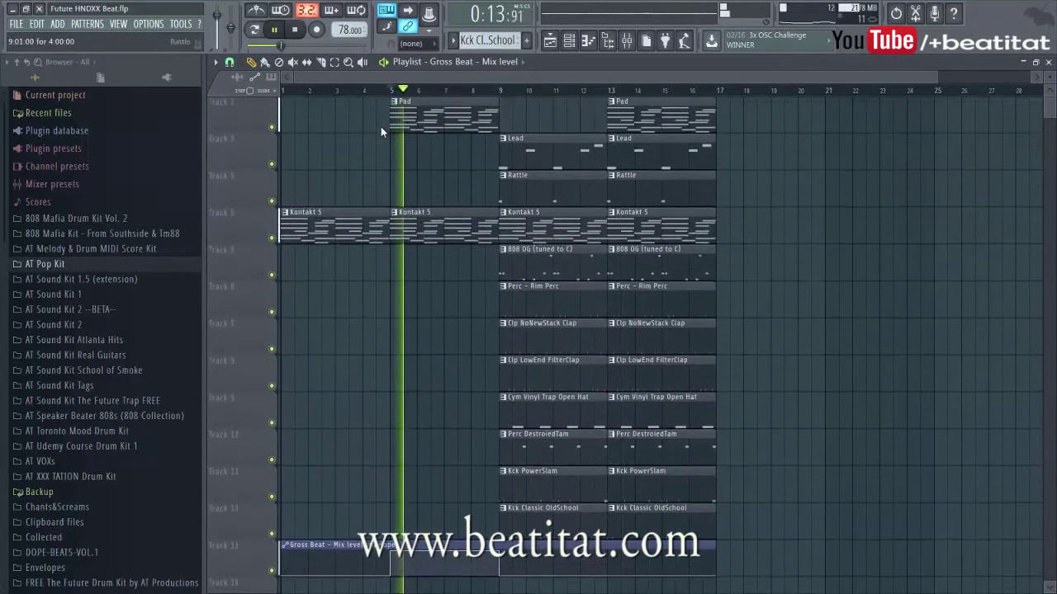
scroll(382, 132, down, 2)
scroll(381, 132, down, 1)
scroll(382, 132, up, 2)
key(F9)
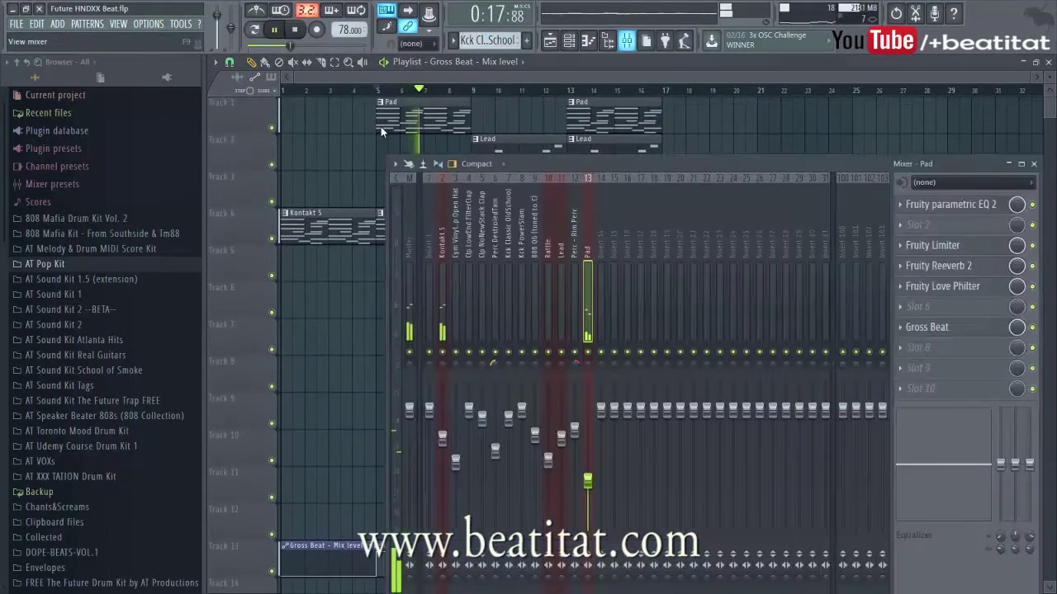
key(F9)
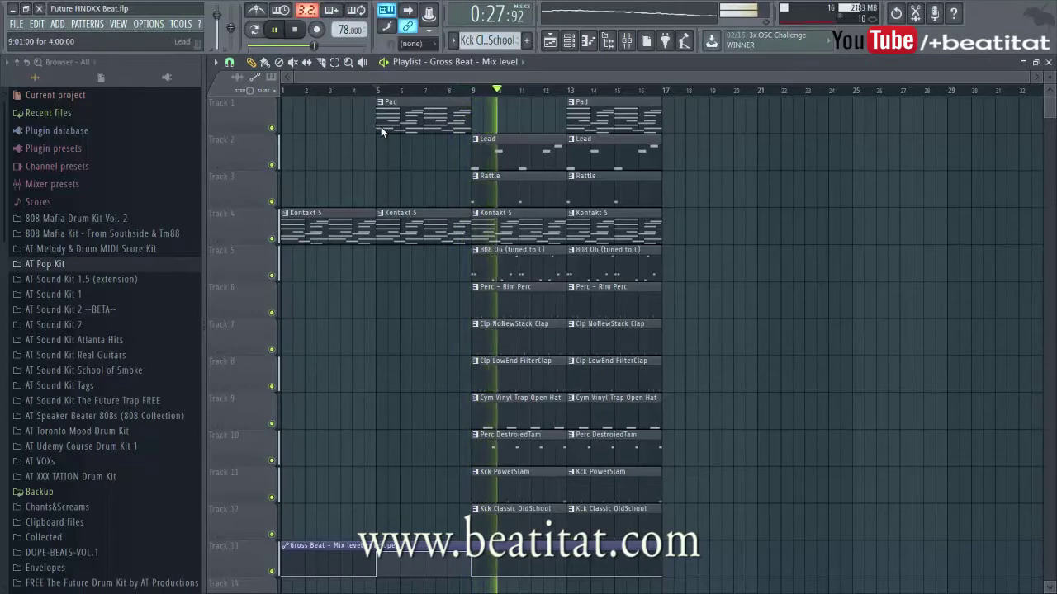
Duplicate the Track 1–12 clips from bars 9–17 to bar 17, and delete the Lead and kick clips from bars 9–17.
drag(477, 96, 658, 539)
mouse_move(611, 227)
shift+mouse_down()
mouse_move(897, 227)
mouse_move(801, 227)
shift+mouse_up()
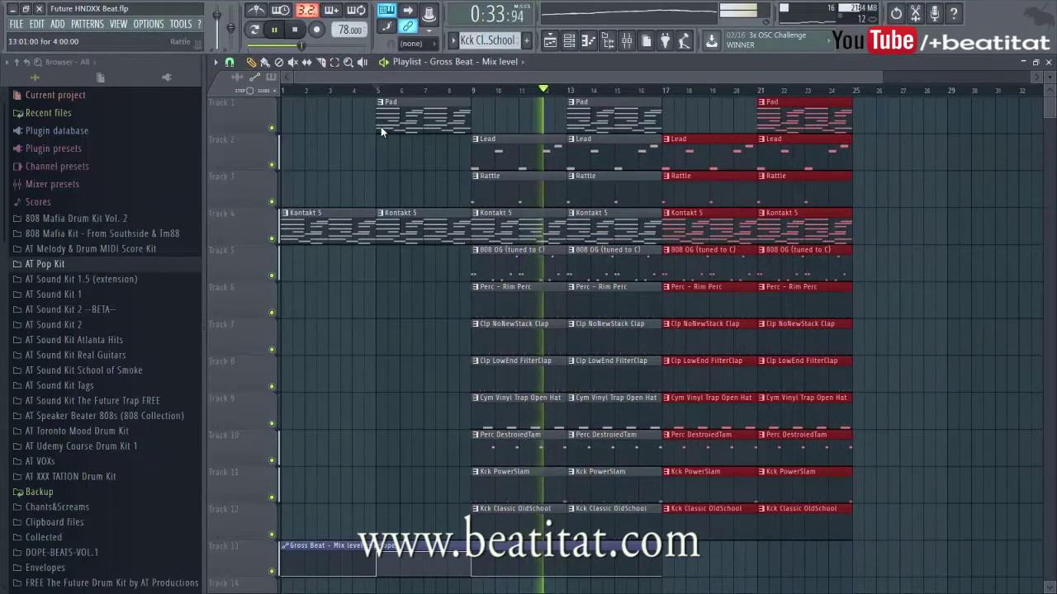
right_click(540, 153)
right_click(582, 153)
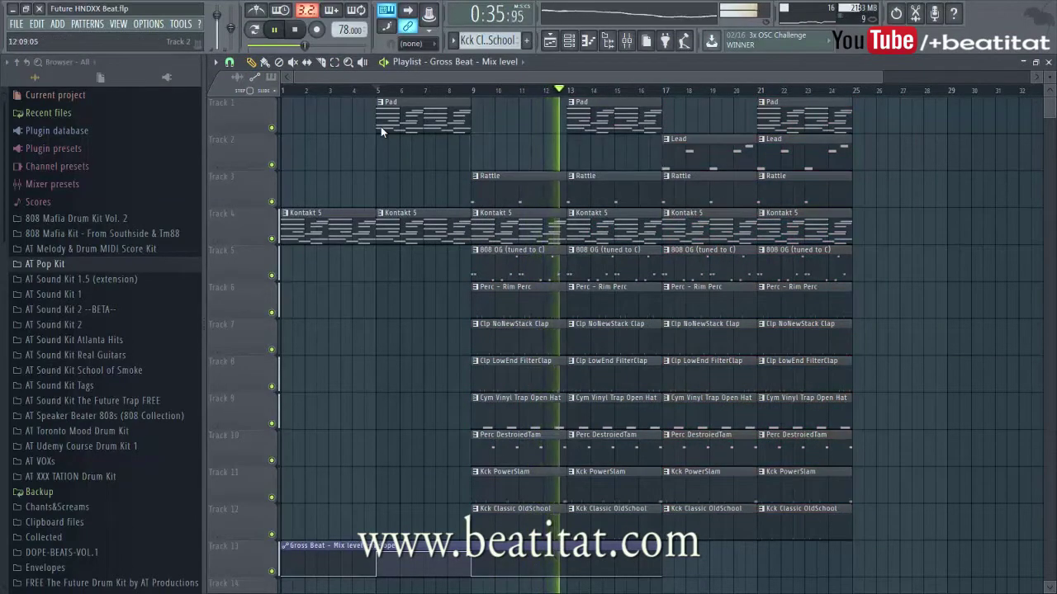
scroll(382, 131, down, 3)
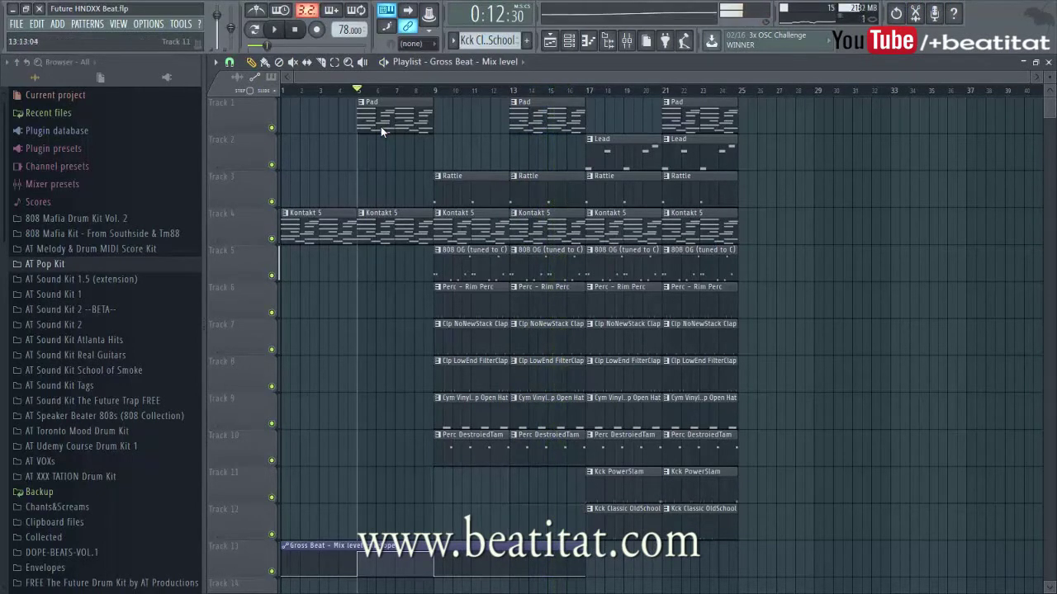
Duplicate the Track 1–12 clips from bars 17–25 to bar 25 and play the arrangement.
mouse_move(591, 115)
mouse_down()
mouse_move(769, 584)
mouse_move(776, 561)
mouse_up()
mouse_move(634, 363)
mouse_down()
mouse_move(807, 363)
mouse_move(787, 363)
mouse_up()
key(ctrl+d)
scroll(895, 396, up, 1)
key(space)
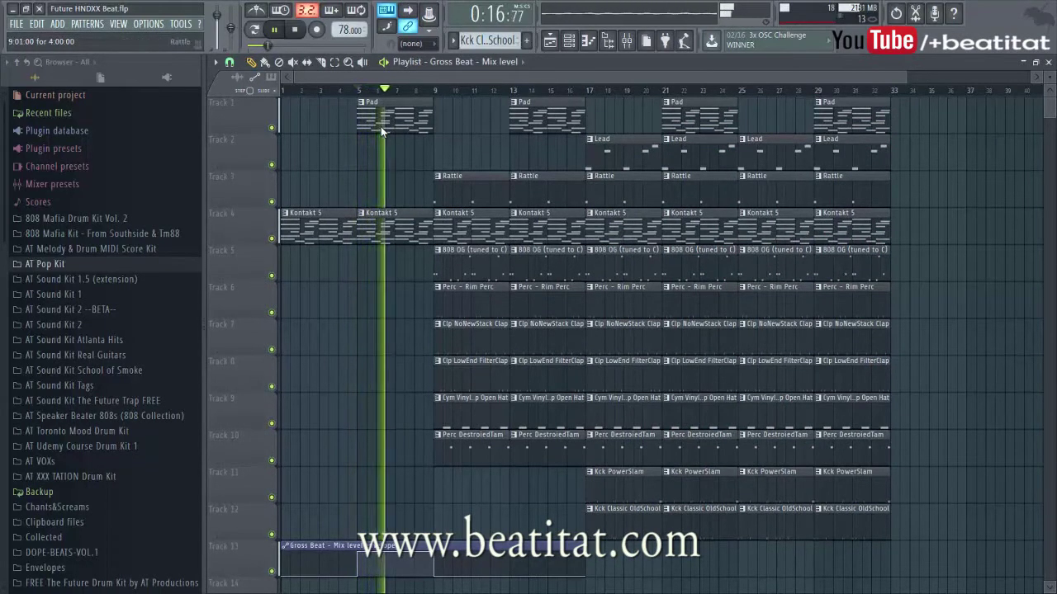
Delete the Rattle clips from bars 9–25 and the Lead clips from bars 17–25.
right_click(487, 190)
right_click(543, 191)
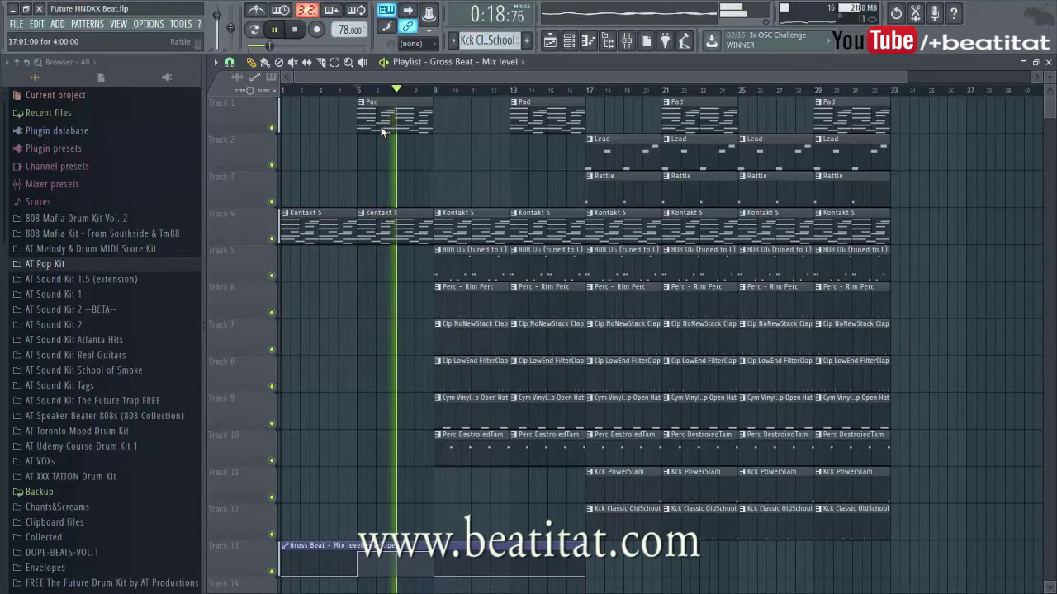
right_click(623, 191)
right_click(699, 191)
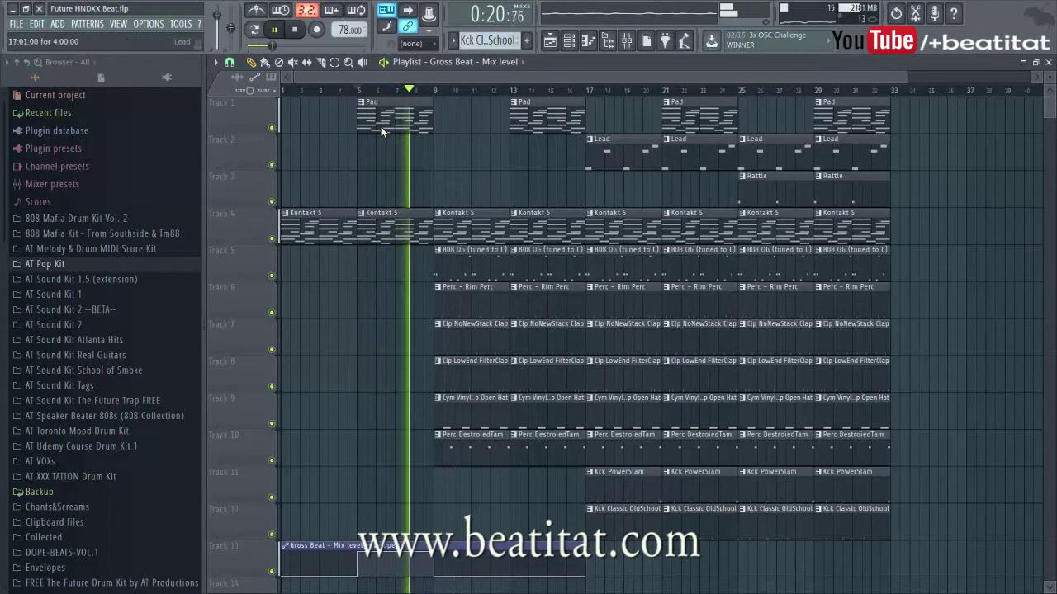
right_click(623, 153)
right_click(700, 153)
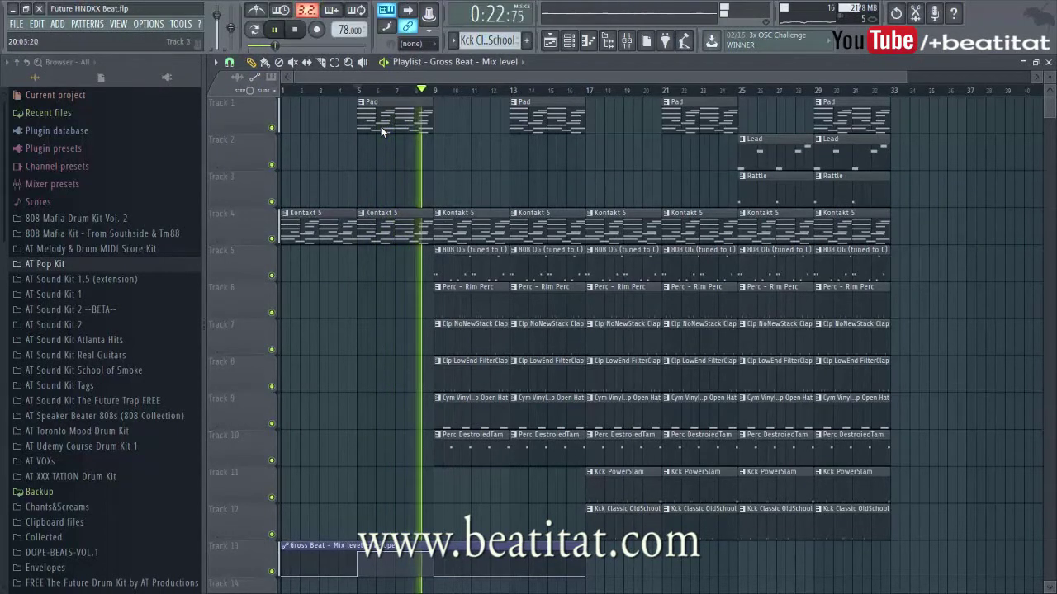
Add a Pad clip at bar 25, and copy the Gross Beat mix level clip to cover the Pad at bars 13–17, trimming its start.
click(755, 116)
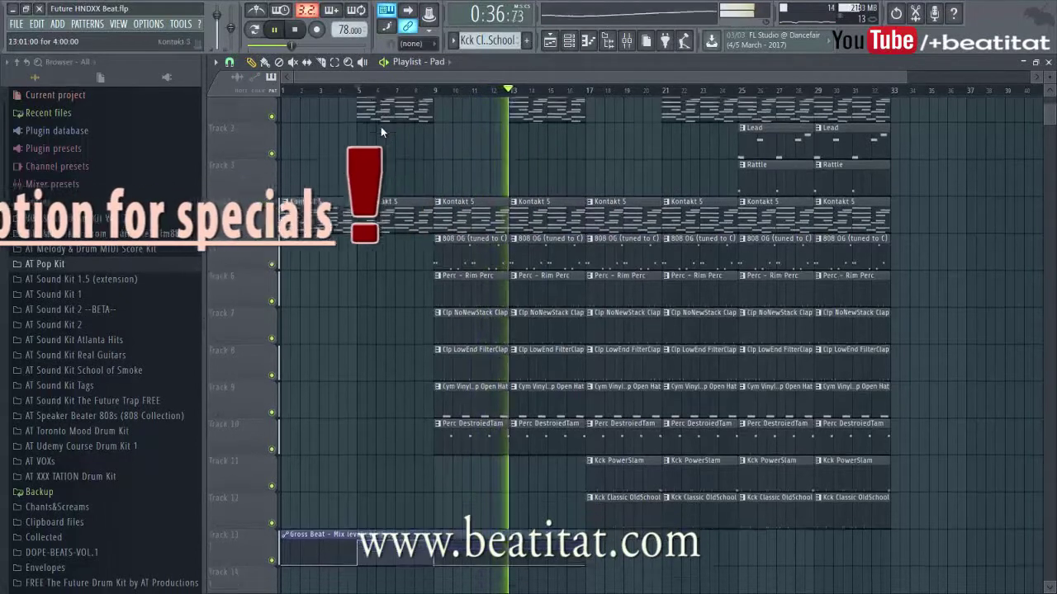
scroll(381, 130, down, 3)
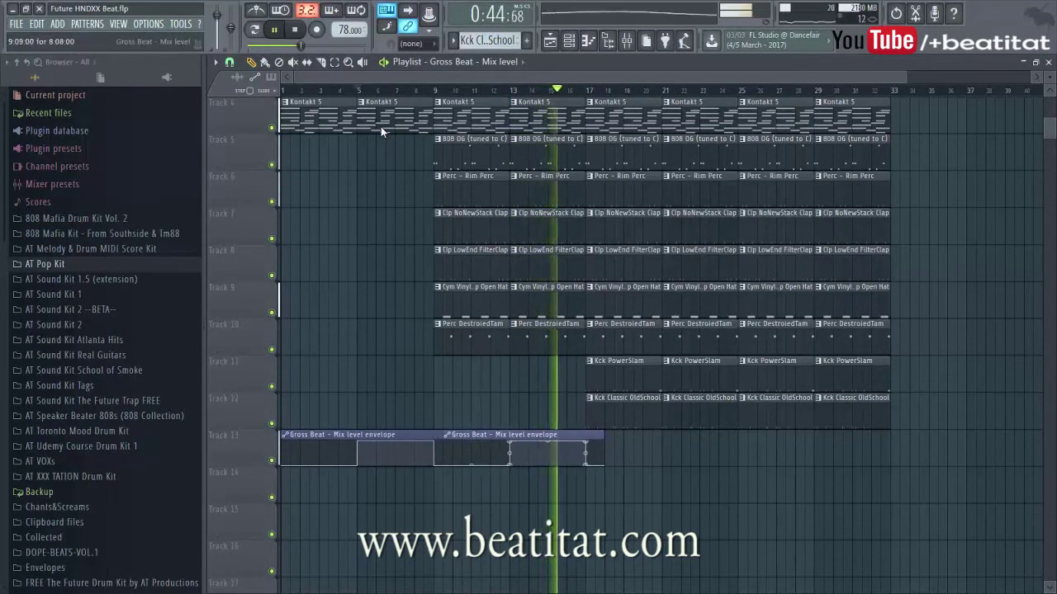
scroll(381, 131, up, 3)
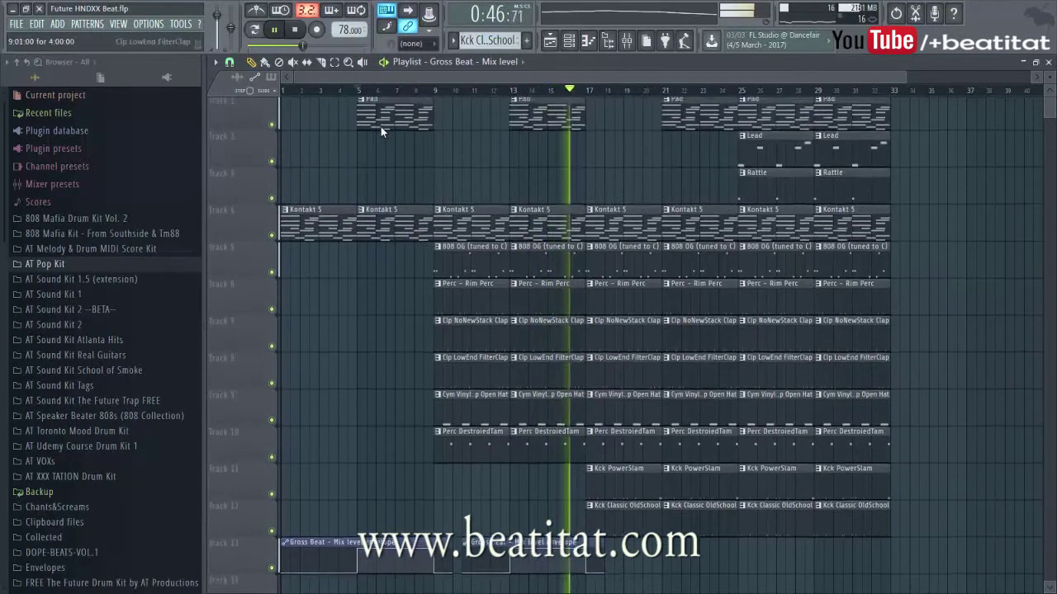
Delete the Clp LowEnd FilterClap clips from bars 9–25 and the Perc - Rim Perc clips from bars 9–17.
ctrl+scroll(381, 130, down, 1)
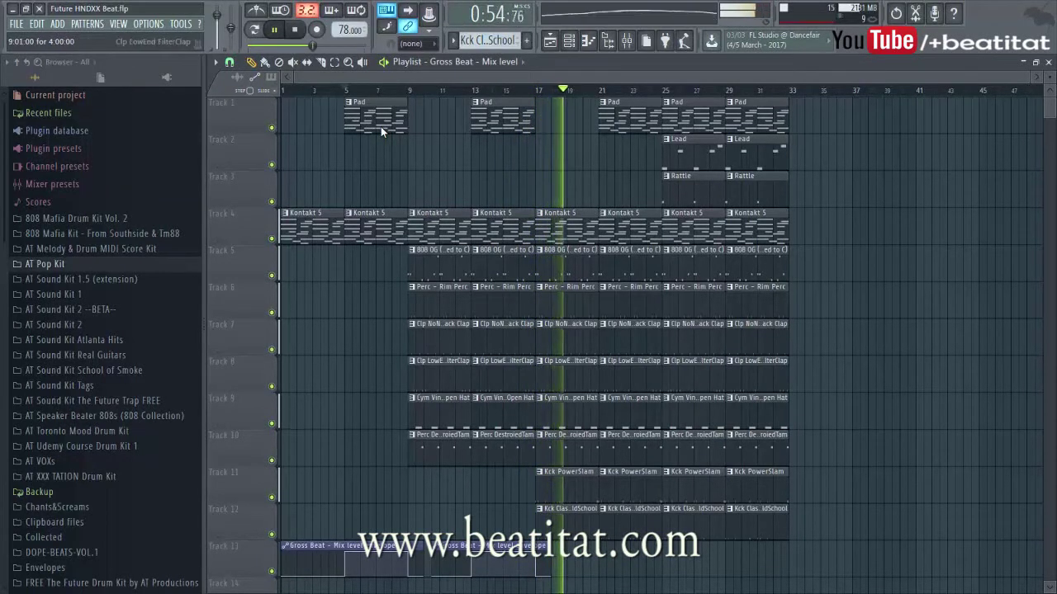
right_click(454, 376)
right_click(490, 375)
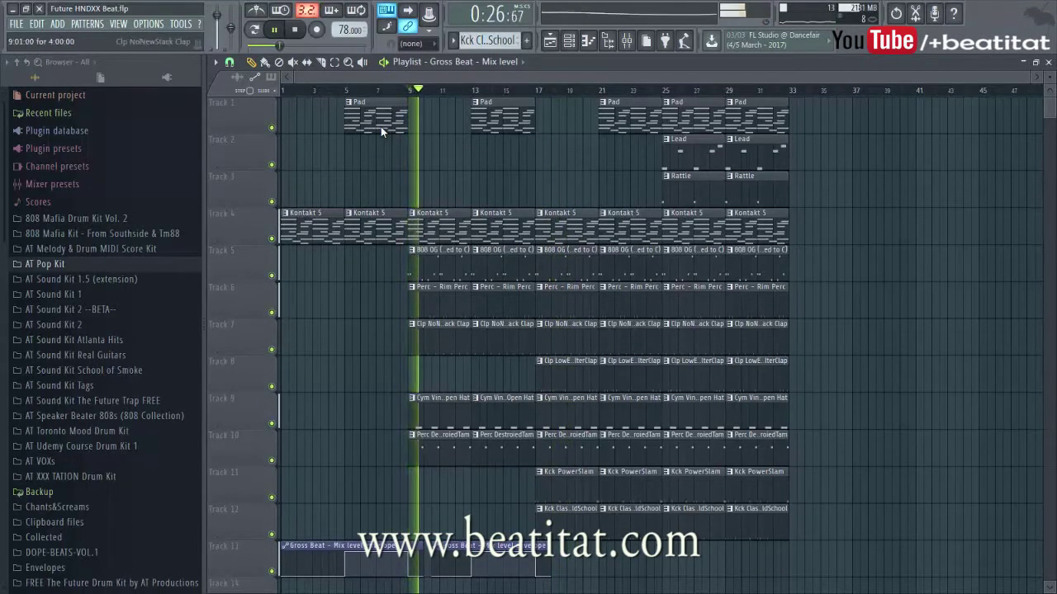
right_click(445, 293)
right_click(498, 293)
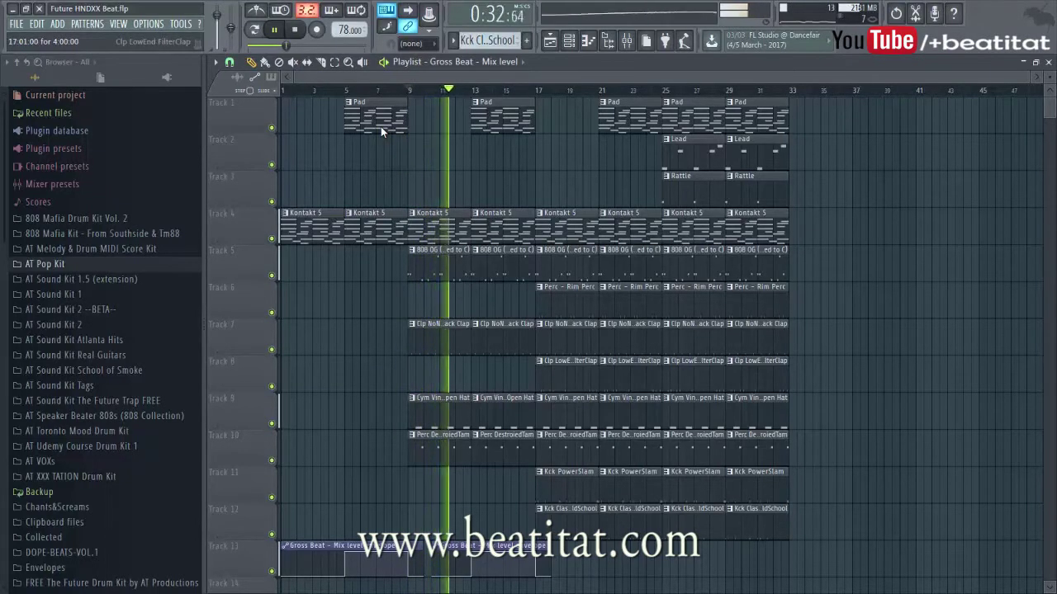
right_click(568, 371)
right_click(632, 372)
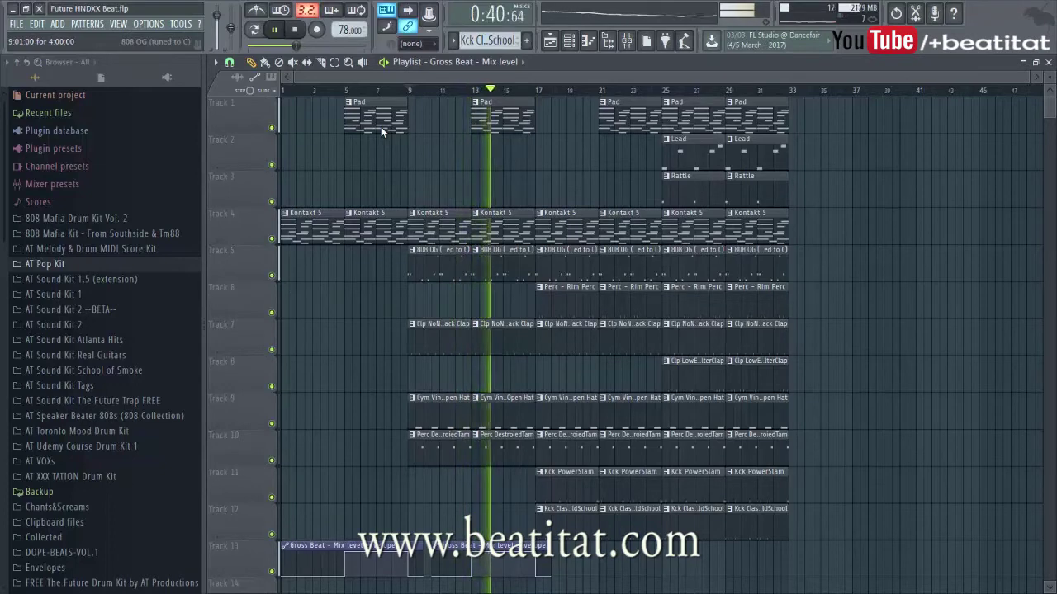
Make the 808 OG clip at bar 9 unique, insert a track at Track 5, and move the unique clip onto it.
click(413, 250)
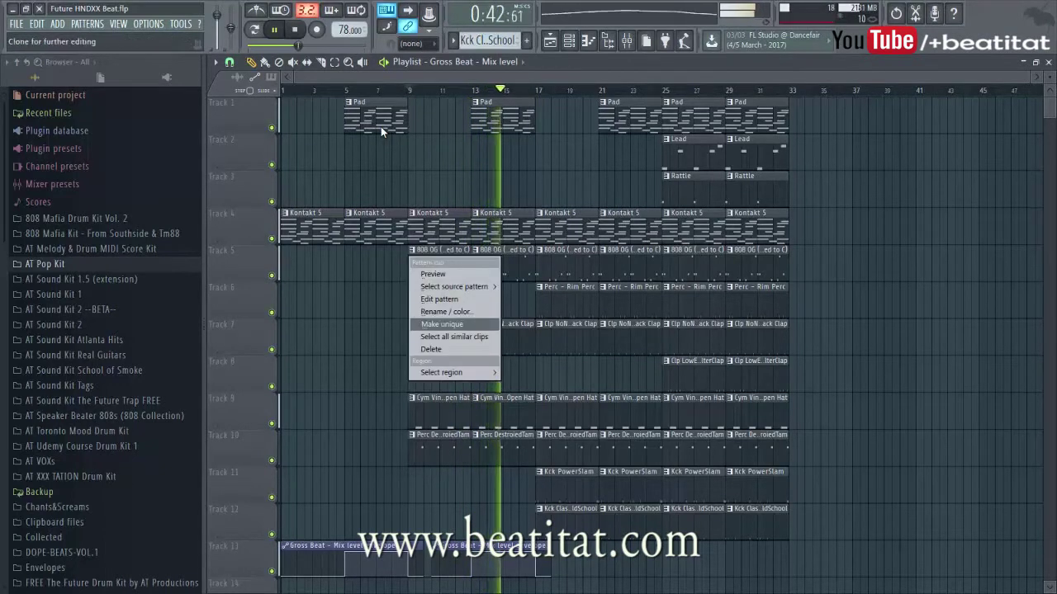
click(442, 325)
right_click(223, 249)
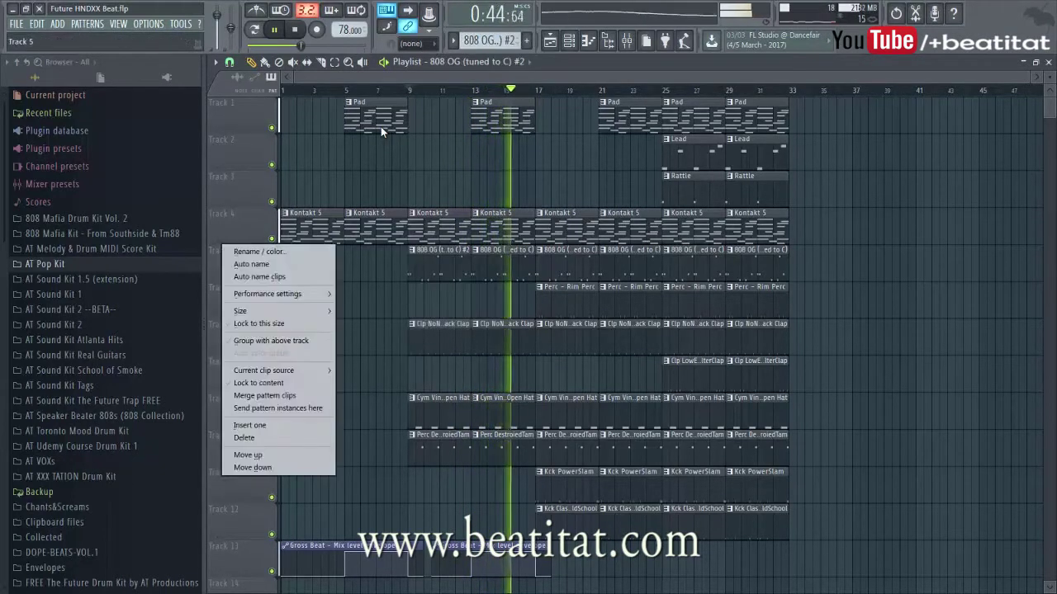
click(251, 426)
drag(423, 306, 423, 273)
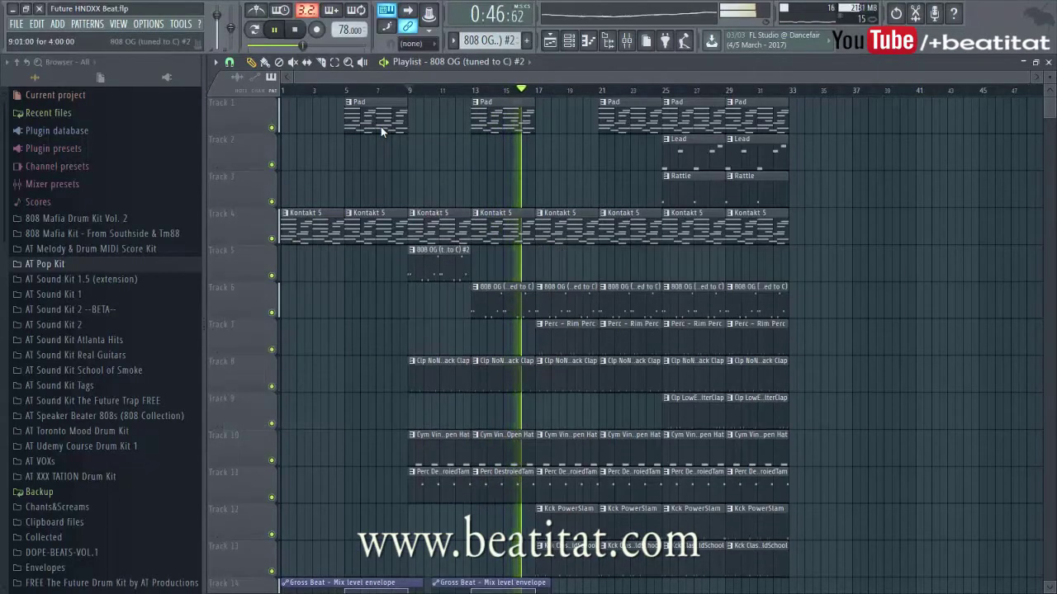
Delete the two high E5 notes from the unique 808 OG #2 pattern and return to the playlist.
double_click(423, 274)
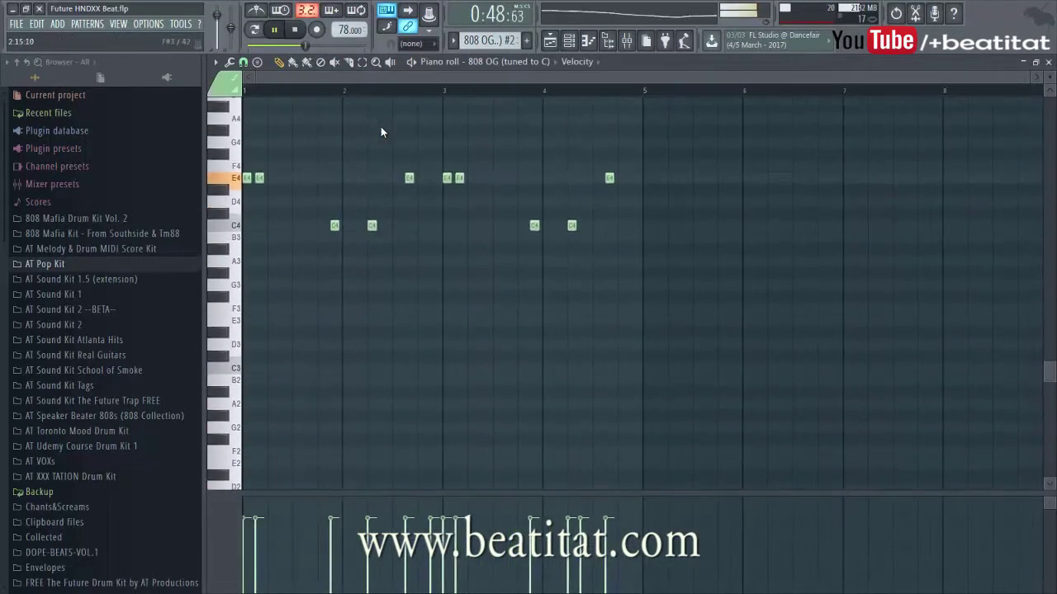
drag(423, 251, 611, 217)
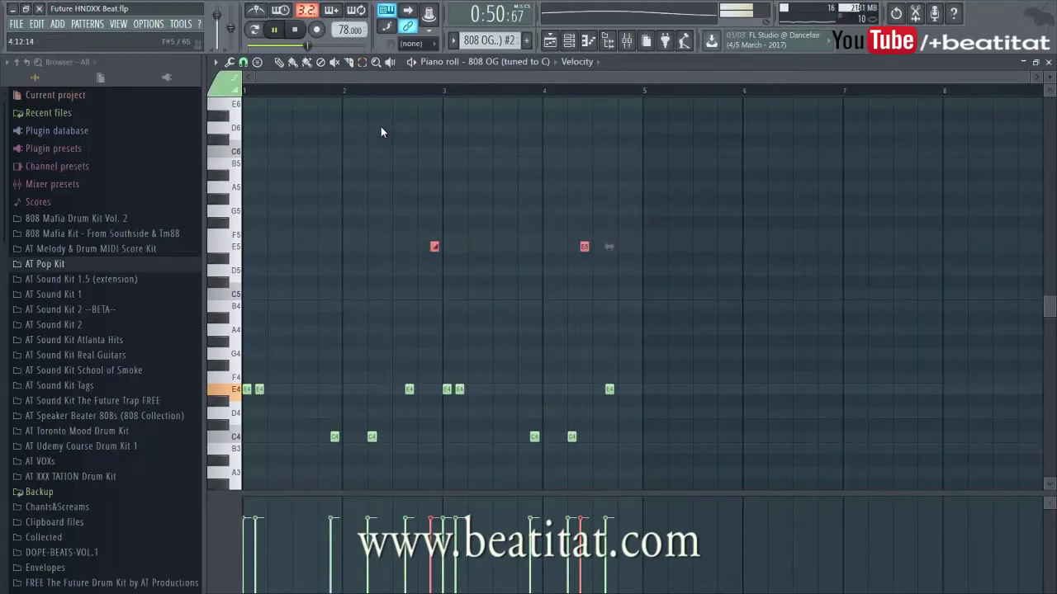
key(Delete)
key(Escape)
key(F6)
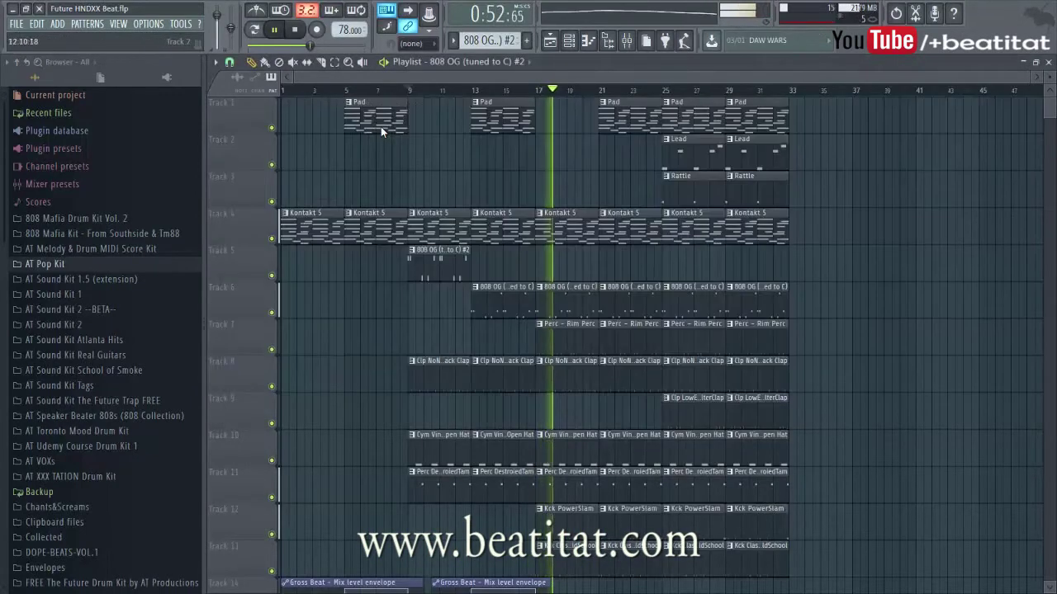
Replace the original 808 OG clips at bars 13, 17 and 21 with 808 OG #2 clips on Track 5.
click(476, 264)
right_click(484, 301)
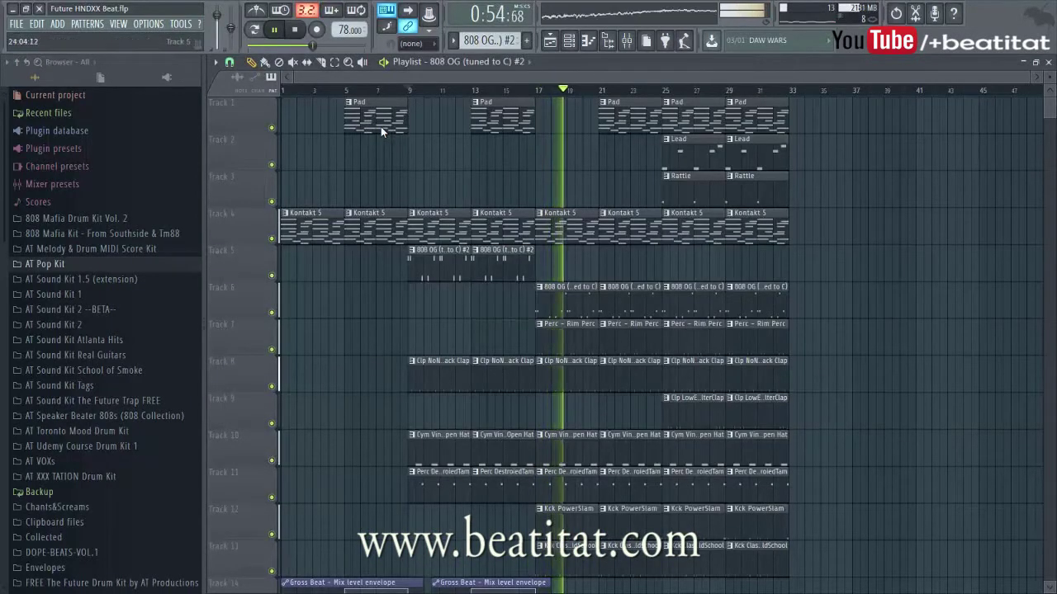
right_click(566, 300)
right_click(624, 300)
click(542, 264)
click(611, 264)
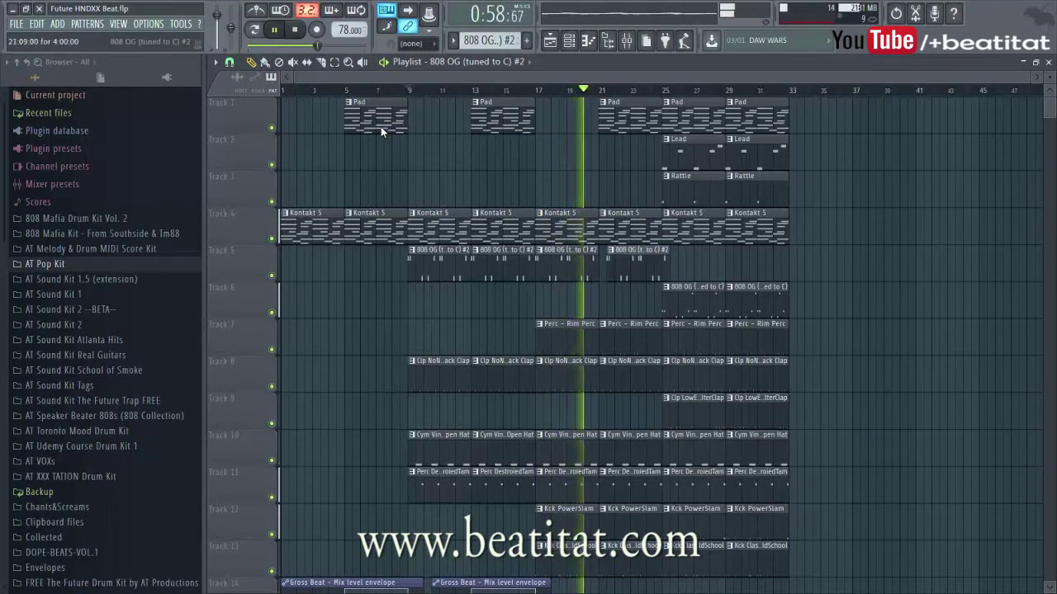
right_click(624, 264)
click(607, 264)
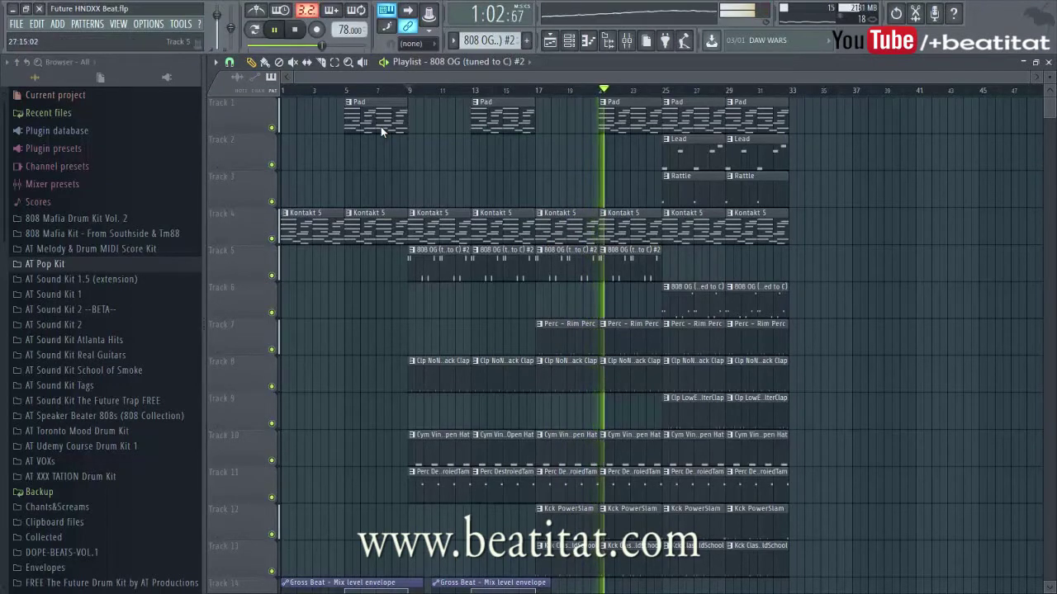
Copy the second Gross Beat mix level clip along Track 14 so its high section covers bars 21–25.
scroll(382, 132, down, 3)
scroll(382, 132, up, 2)
scroll(382, 132, down, 2)
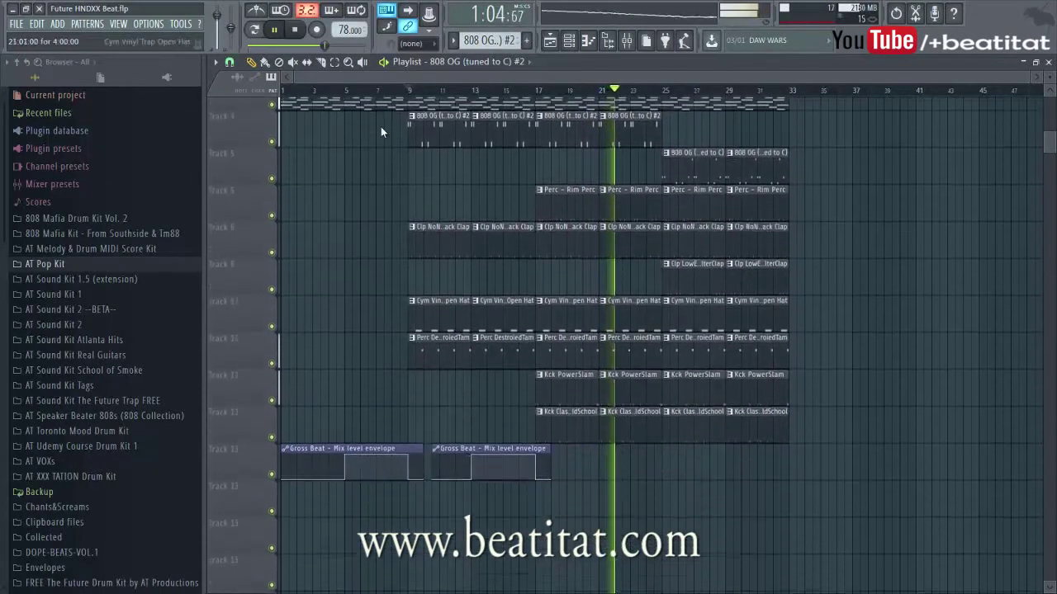
scroll(381, 133, down, 2)
drag(490, 398, 626, 398)
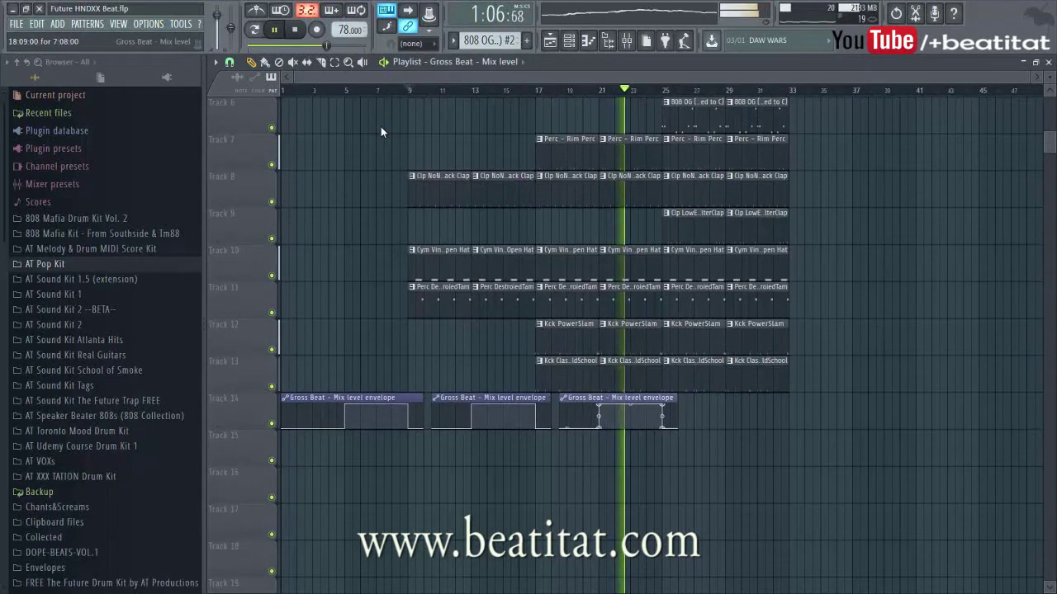
Shorten the Cym Vinyl Trap Open Hat clip at bar 21 to three bars, and check the Perc DestroiedTam pattern's last note.
scroll(382, 132, up, 5)
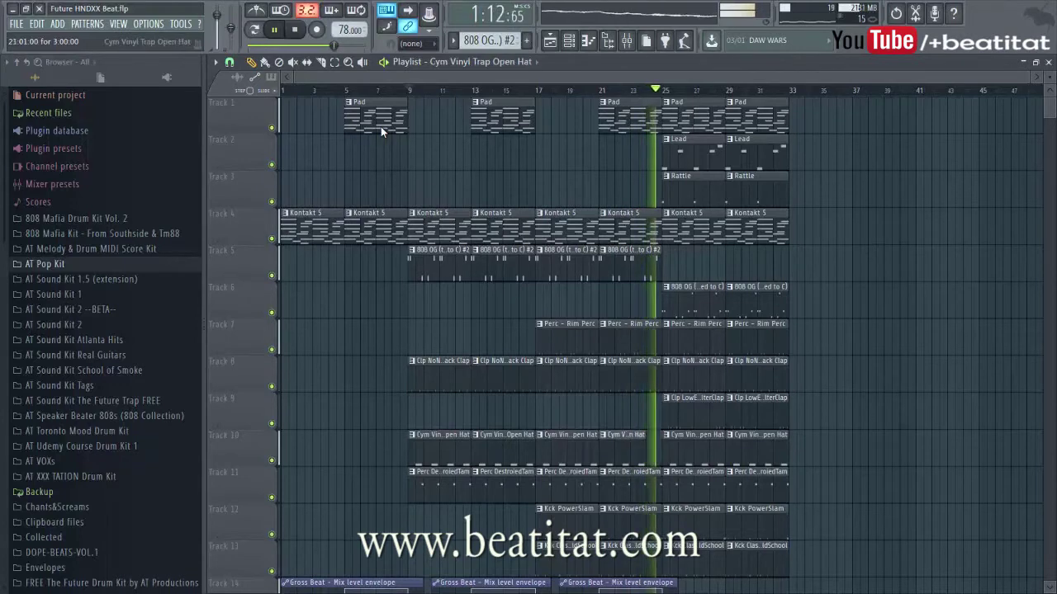
key(F7)
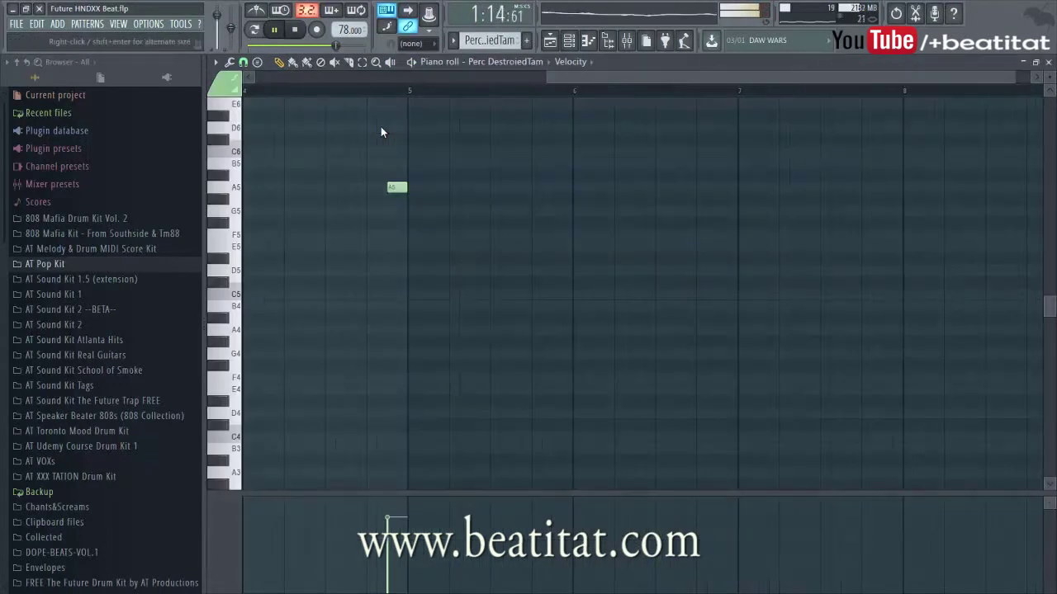
key(F7)
key(F6)
key(F7)
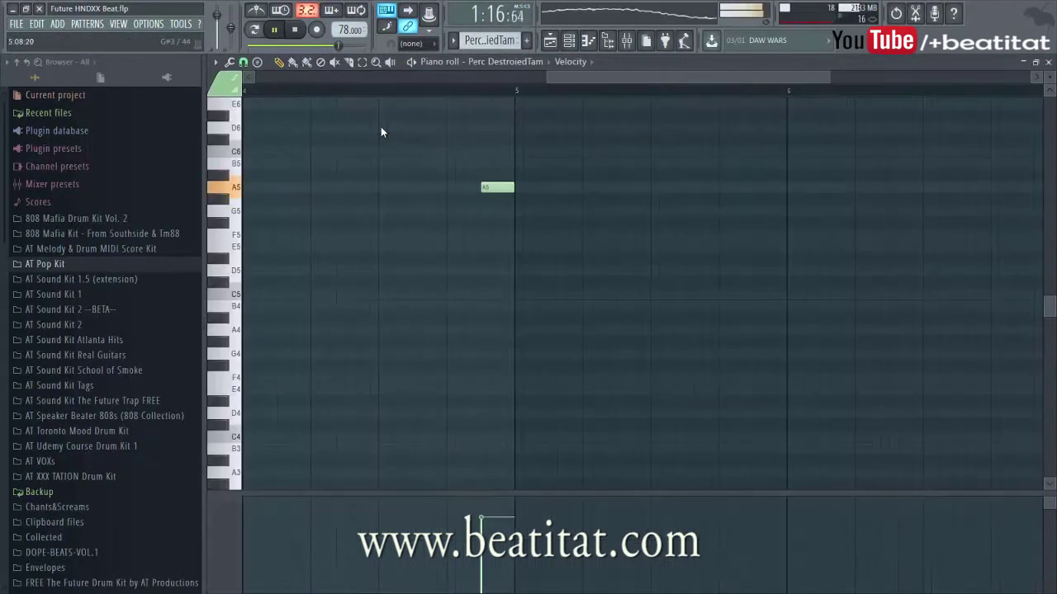
key(F7)
key(F6)
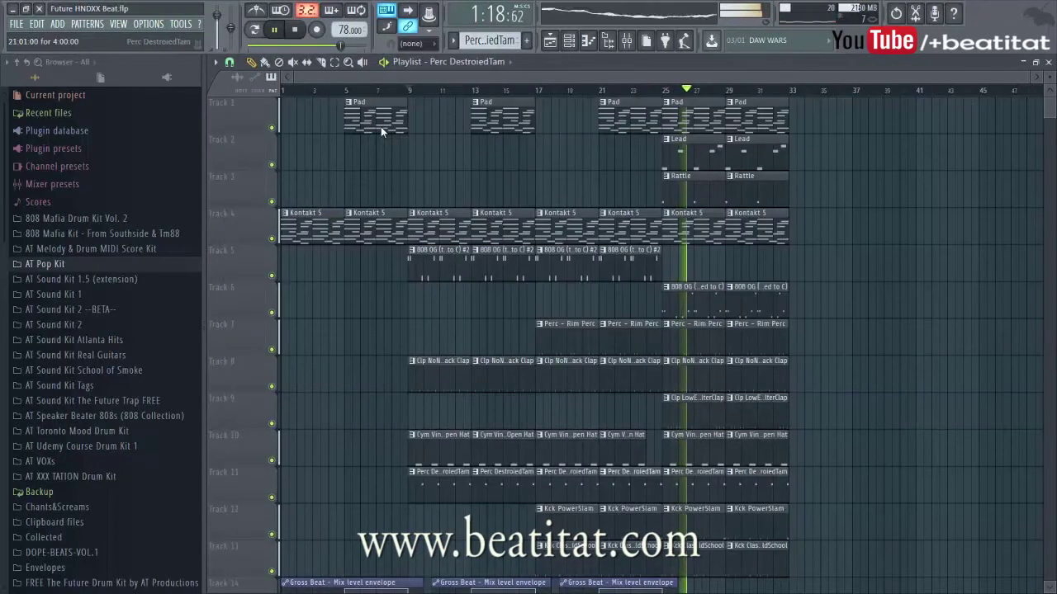
Shorten the Perc DestroiedTam and Clp NoNewStack Clap clips at bar 21 to end at bar 24, and save the project.
key(space)
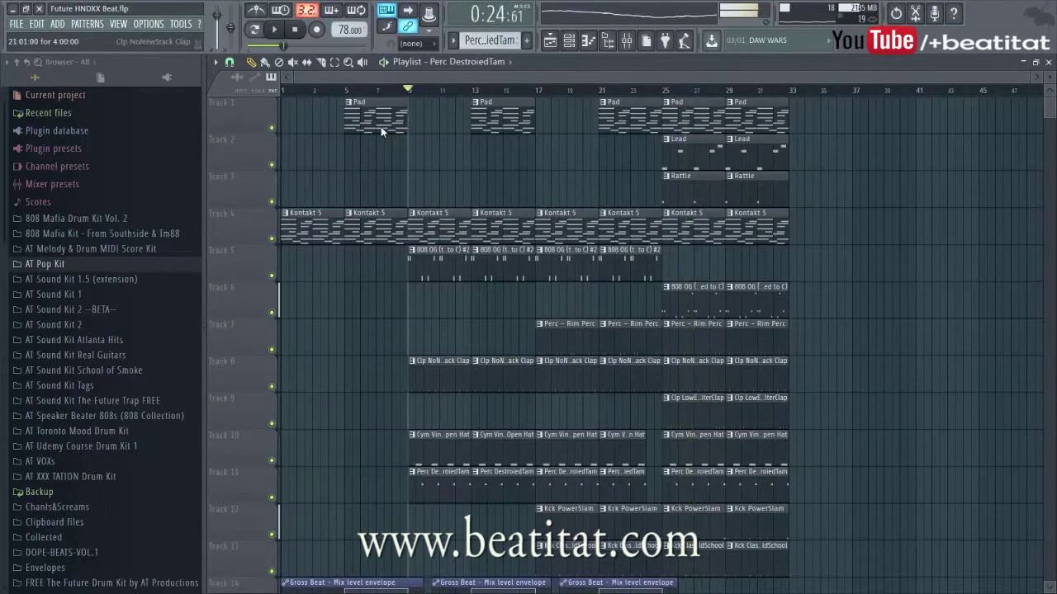
key(space)
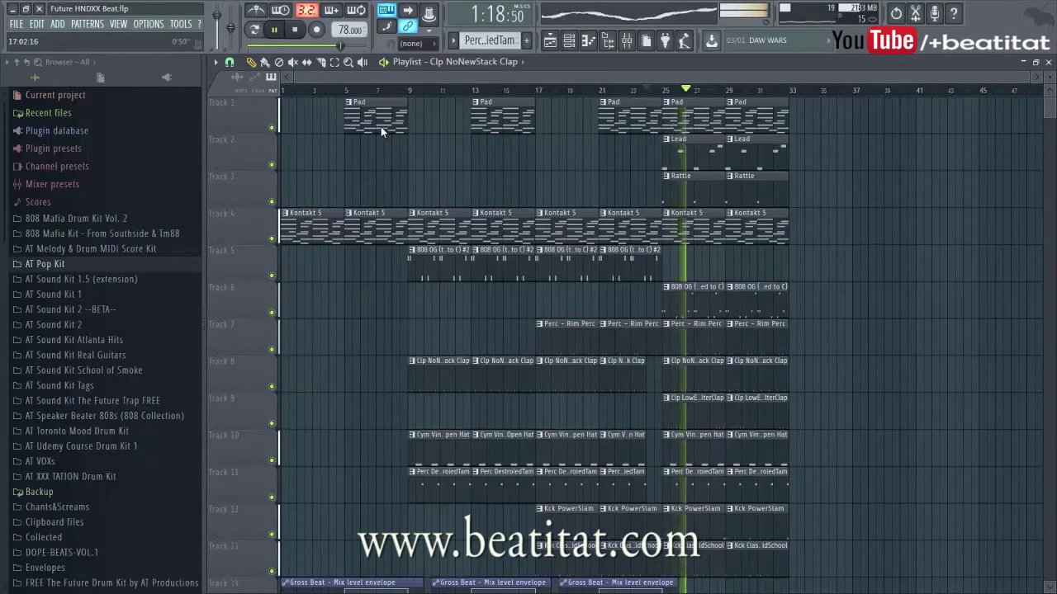
key(ctrl+s)
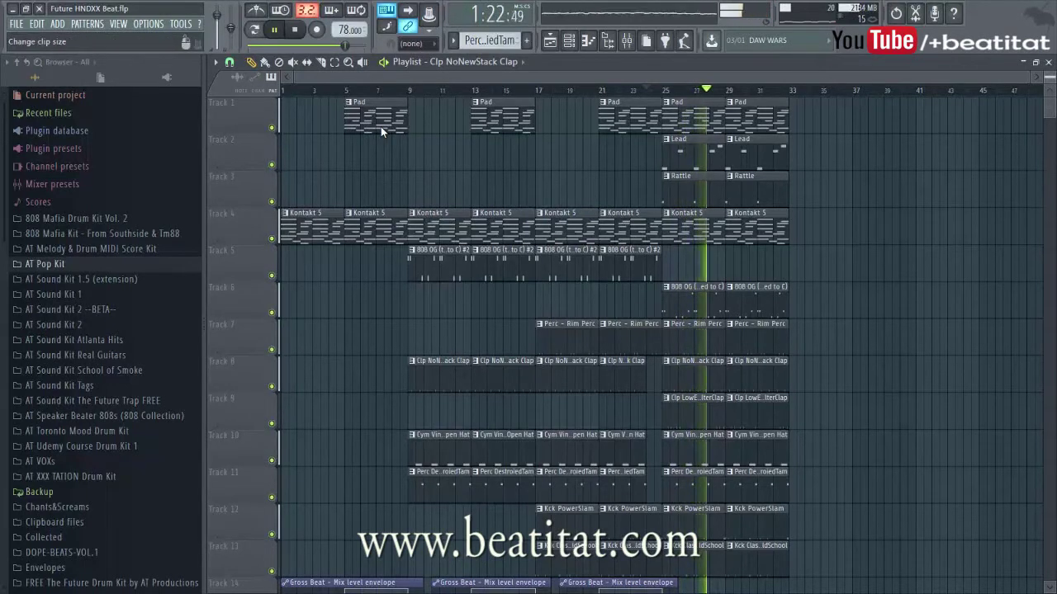
scroll(382, 132, down, 3)
key(ctrl+s)
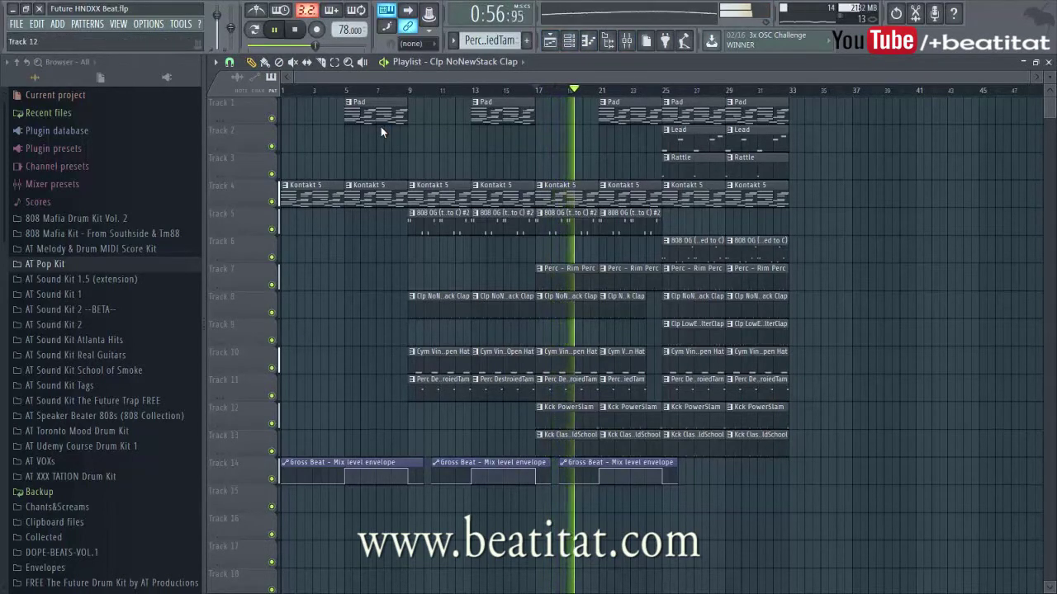
Create a new pattern named Hi Hats.
key(F4)
text(Hi Hats)
key(Return)
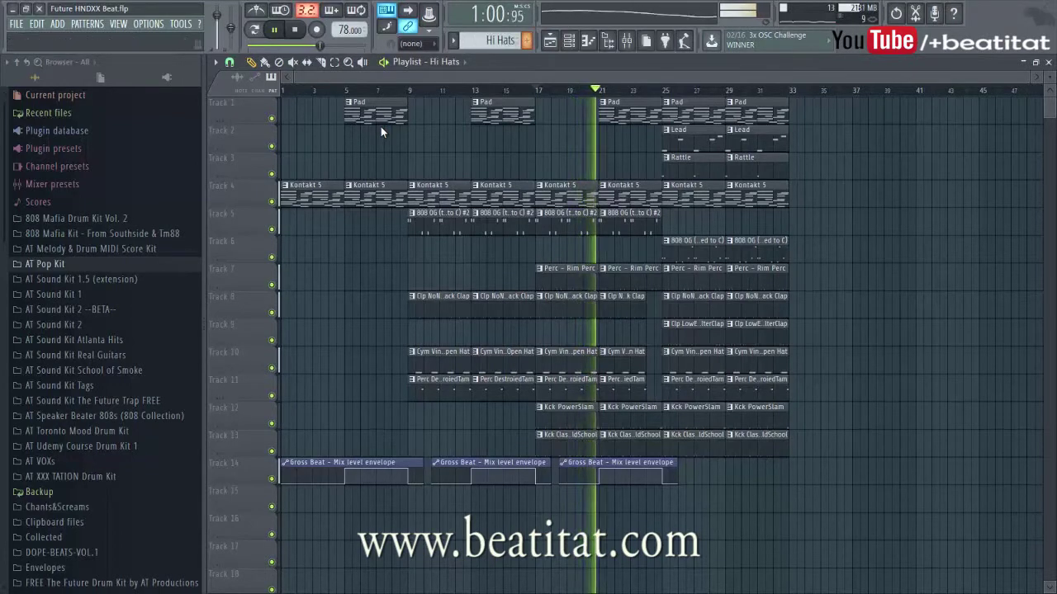
Insert a track at Track 7 and place Hi Hats clips at bars 21, 25 and 29, with the first ending at bar 24.
right_click(256, 264)
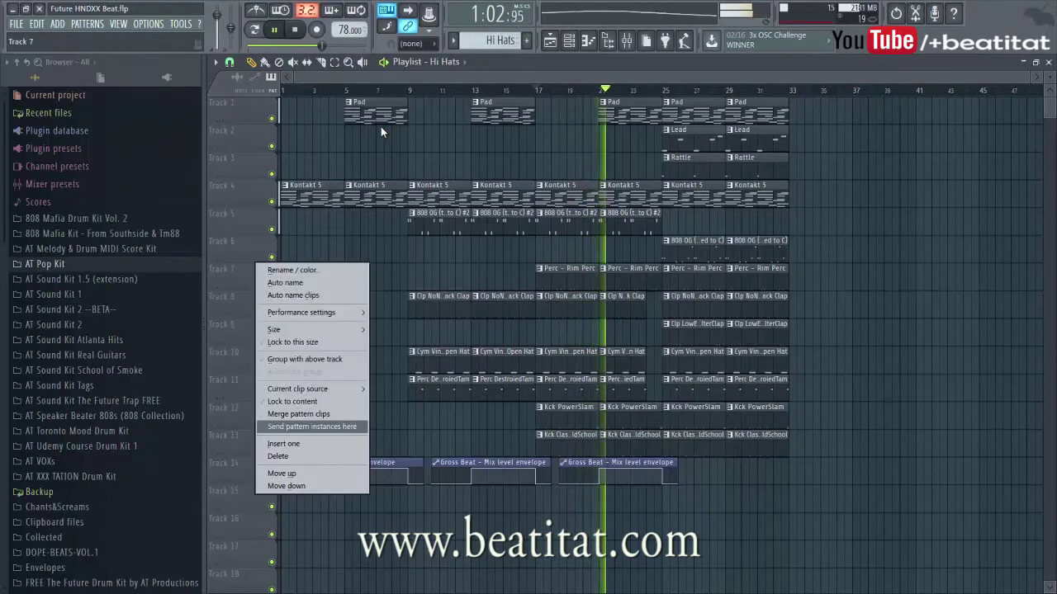
click(284, 444)
click(604, 278)
drag(612, 279, 660, 279)
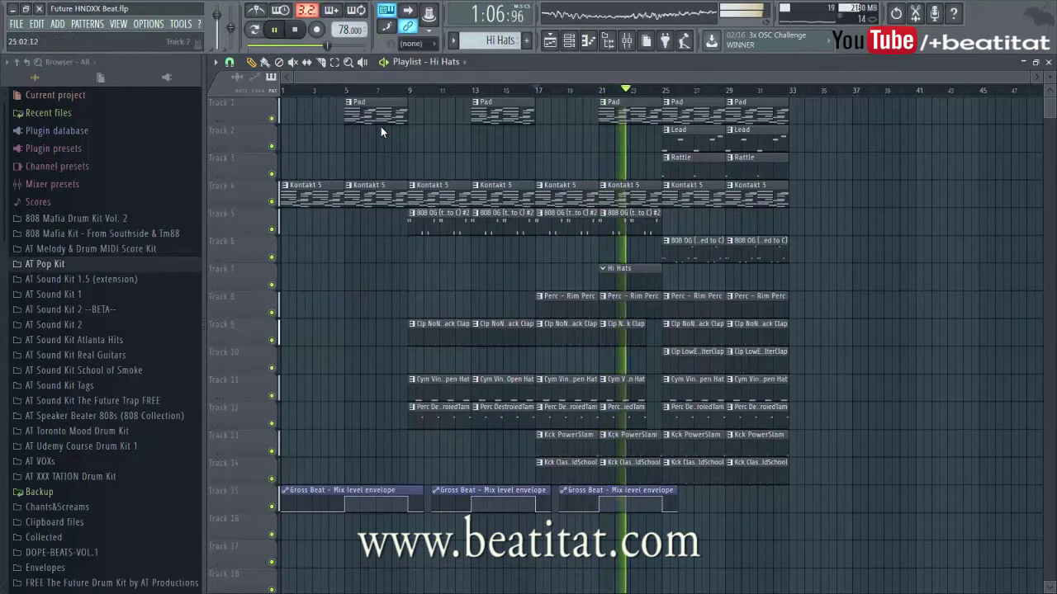
click(669, 278)
click(731, 278)
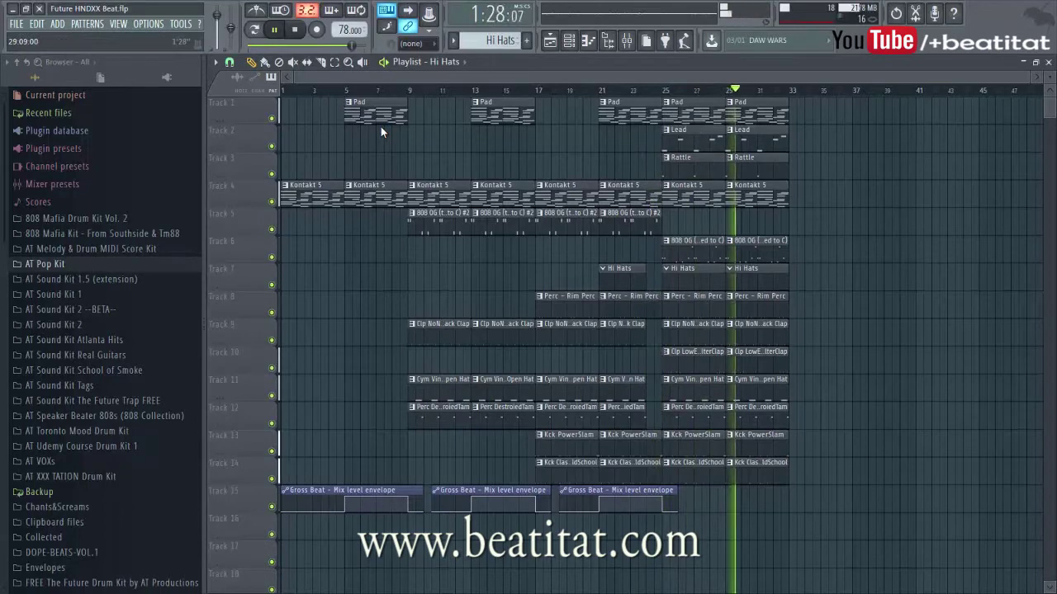
key(space)
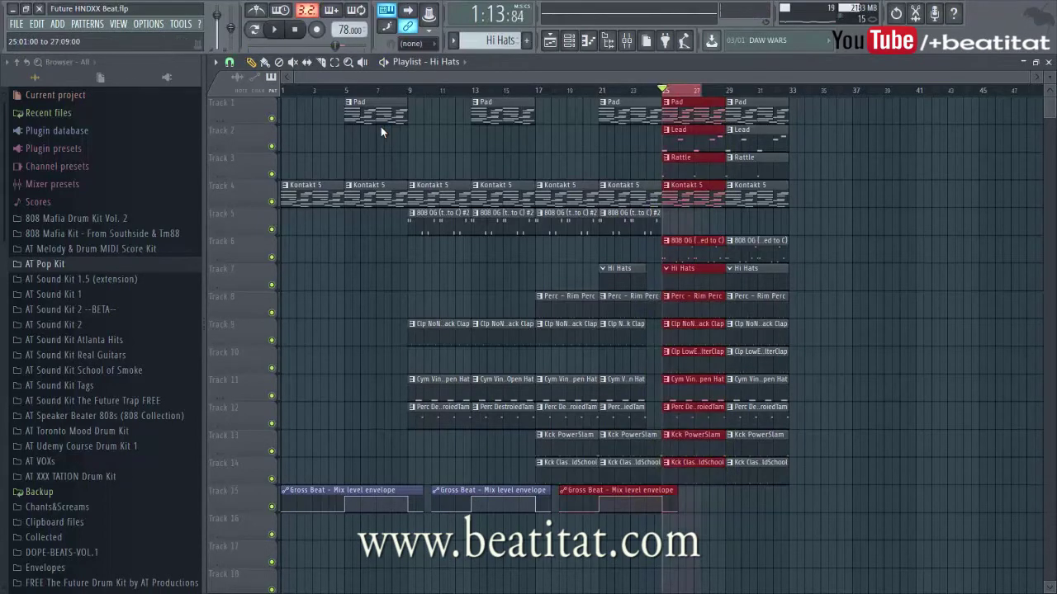
Add the Hat - Hat 1 sample from AT Sound Kit 1 as a new channel and route it to mixer track 14.
key(F6)
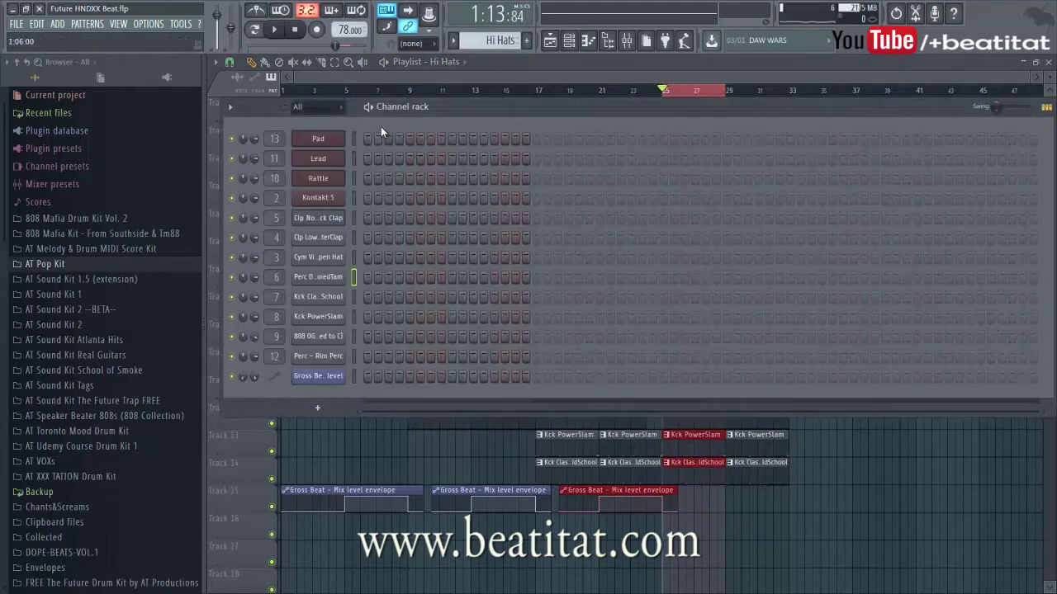
click(53, 295)
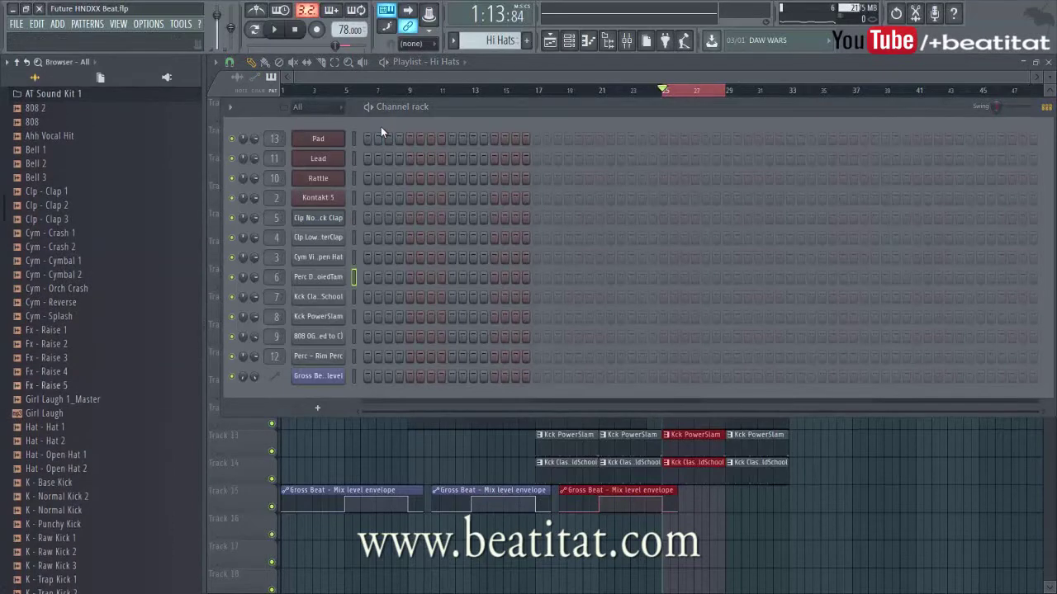
drag(324, 431, 324, 411)
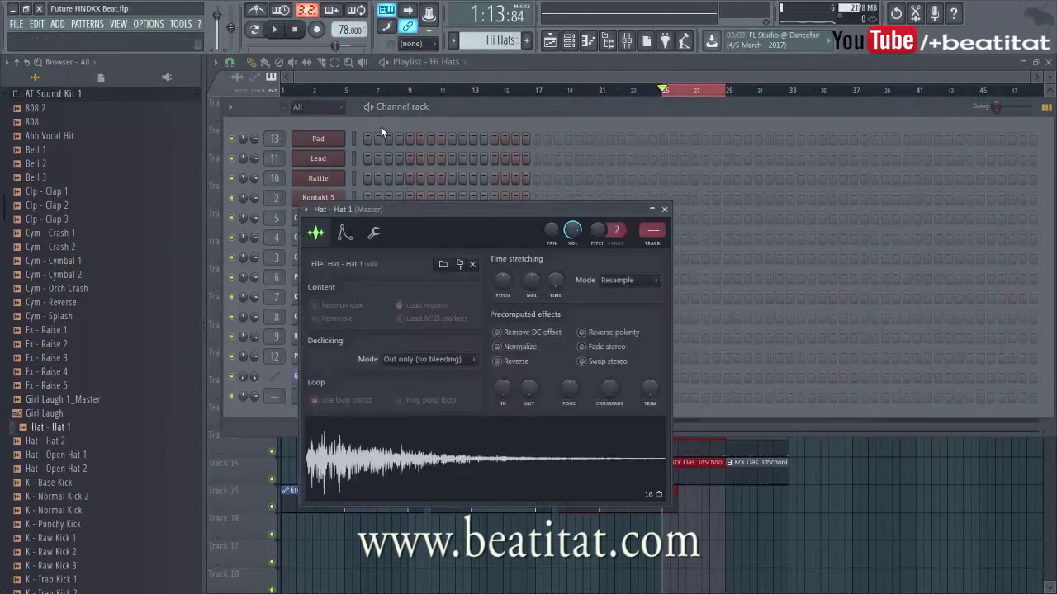
key(ctrl+l)
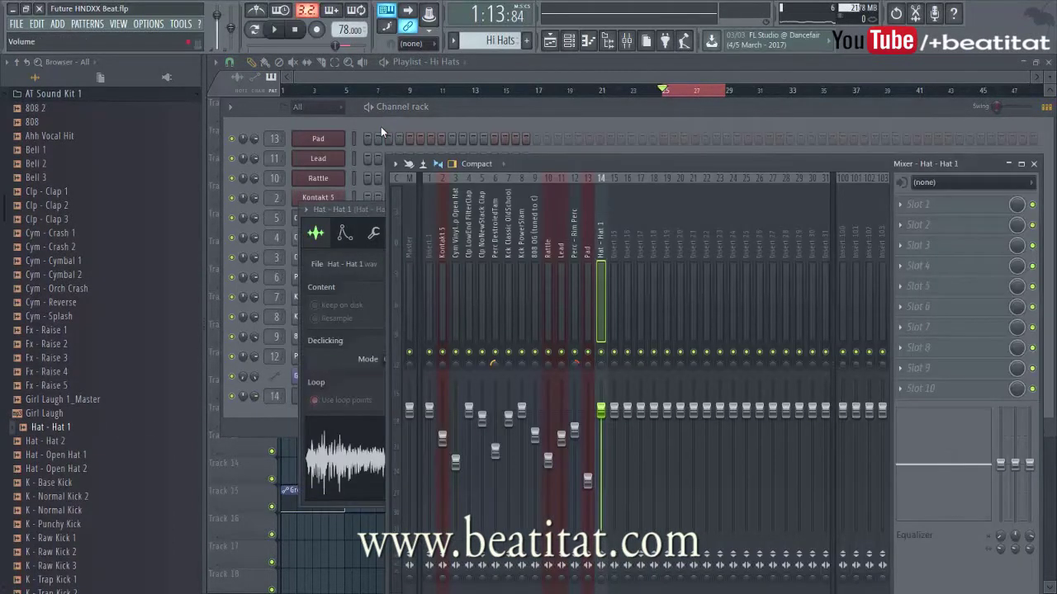
click(381, 132)
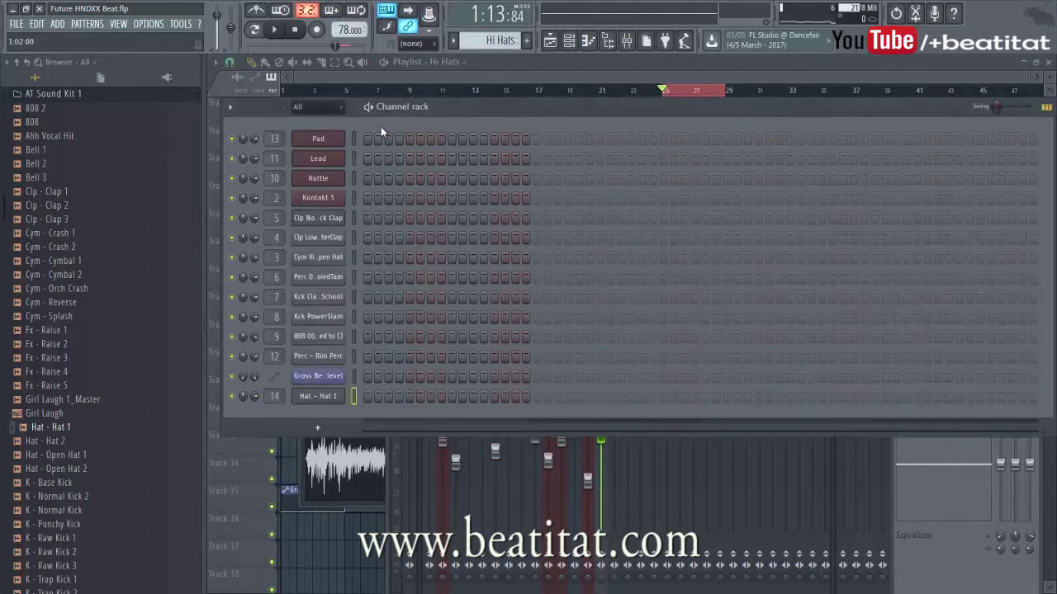
Fill the Hat 1 channel with a hit every two steps across four bars and lengthen its notes in the piano roll.
right_click(319, 396)
click(462, 438)
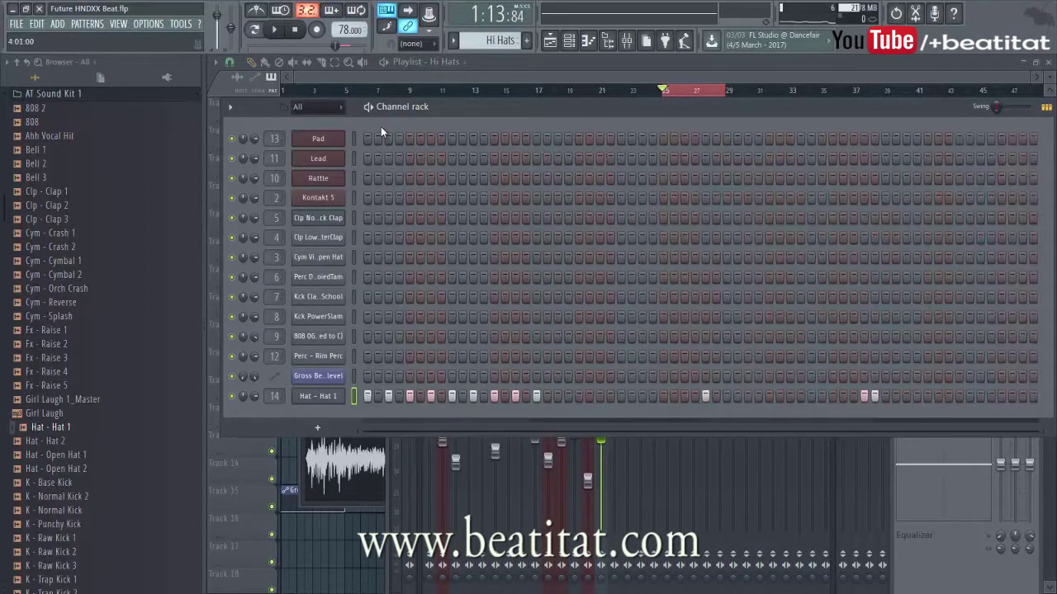
right_click(318, 396)
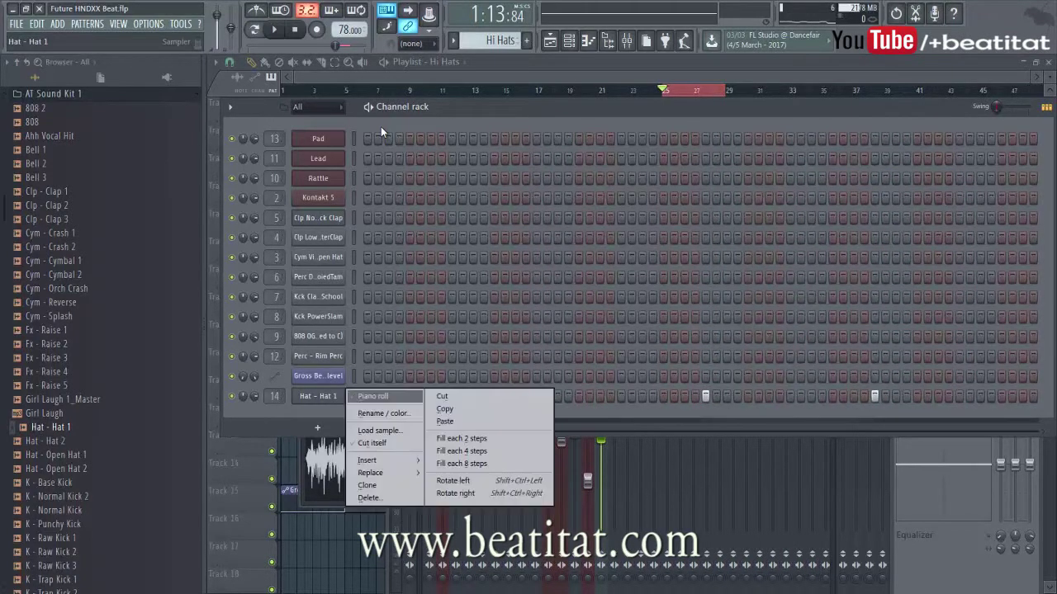
click(462, 438)
right_click(318, 396)
click(377, 396)
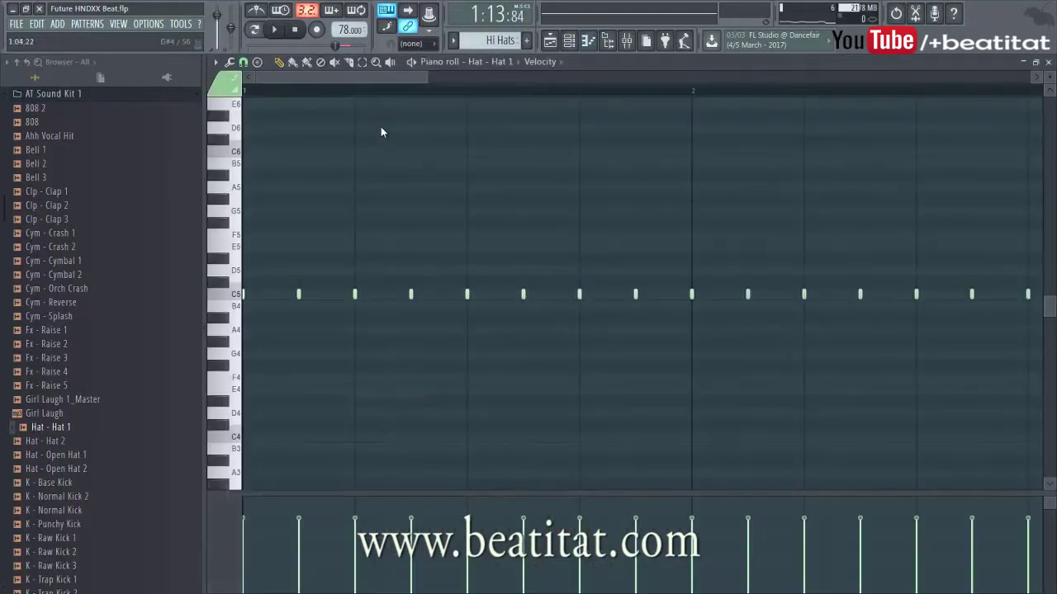
key(ctrl+a)
key(ctrl+q)
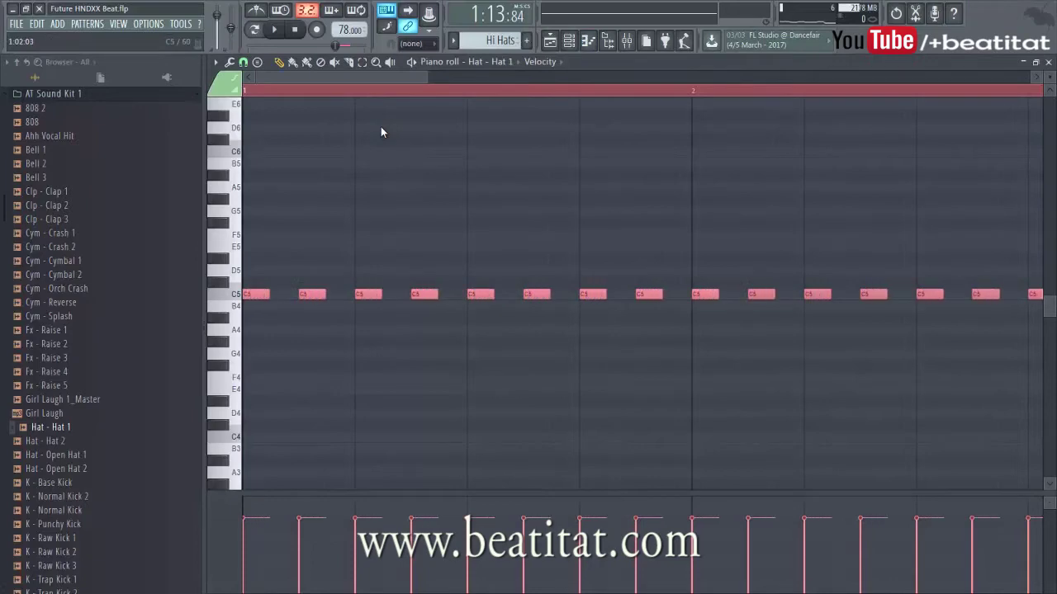
Try extra quick hits at the start of bar 1 while auditioning the pattern, and delete all Hat 1 notes.
scroll(381, 132, down, 3)
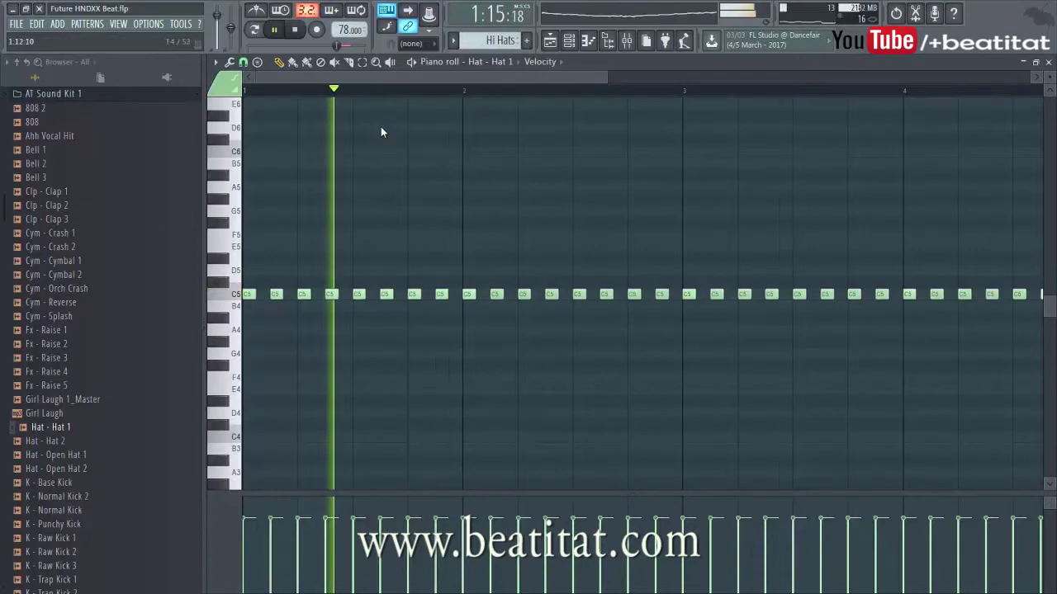
scroll(382, 132, down, 3)
scroll(381, 132, up, 2)
scroll(381, 132, down, 2)
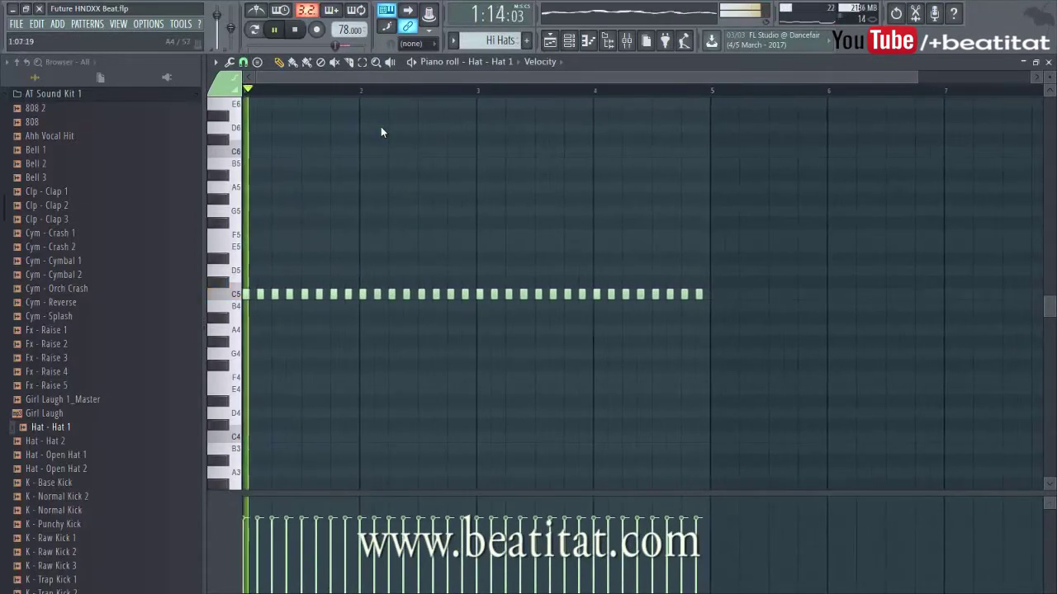
scroll(381, 132, up, 2)
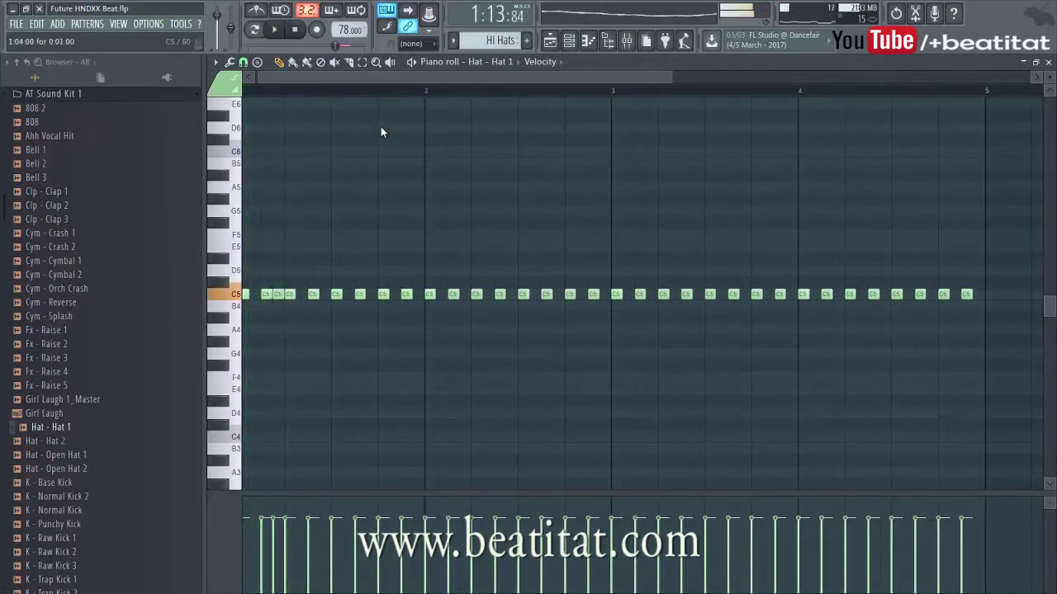
scroll(382, 132, up, 2)
key(space)
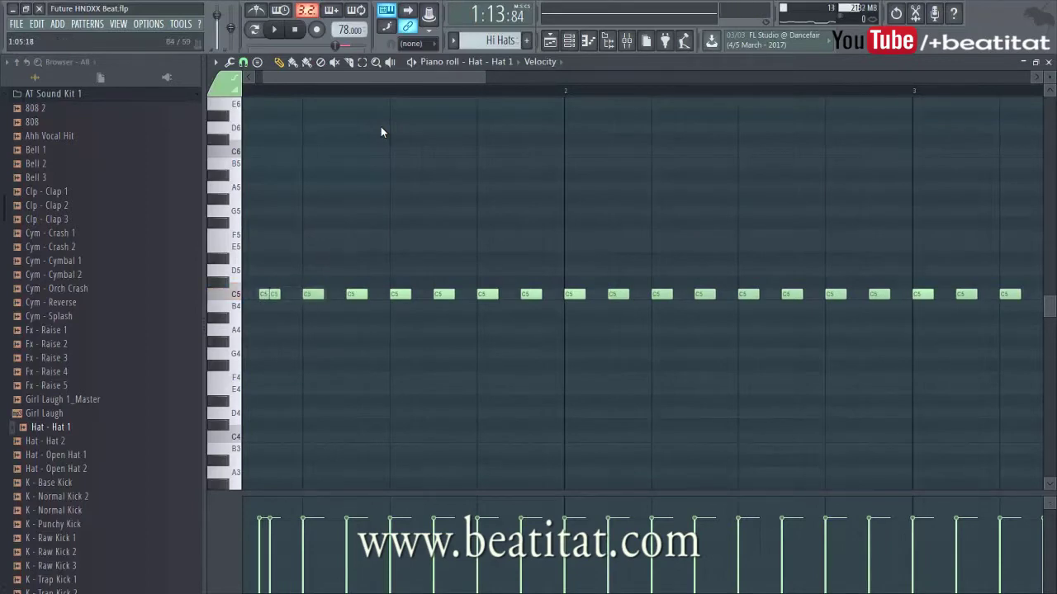
scroll(381, 132, down, 4)
key(Delete)
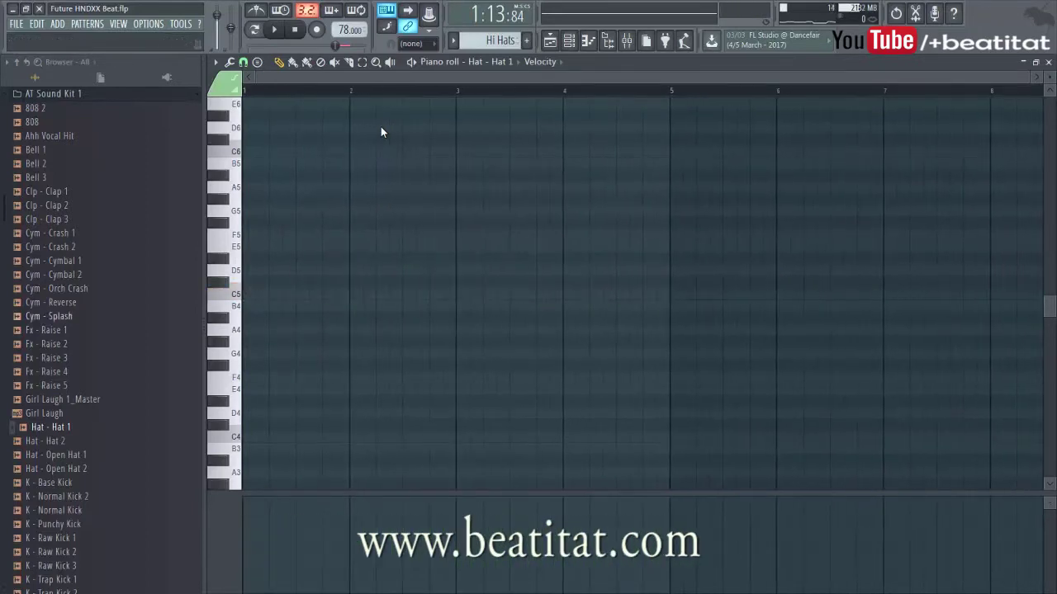
Enter spaced C5 hat hits in the first half of bar 1 and a four-note roll near the end of the bar.
scroll(381, 132, up, 4)
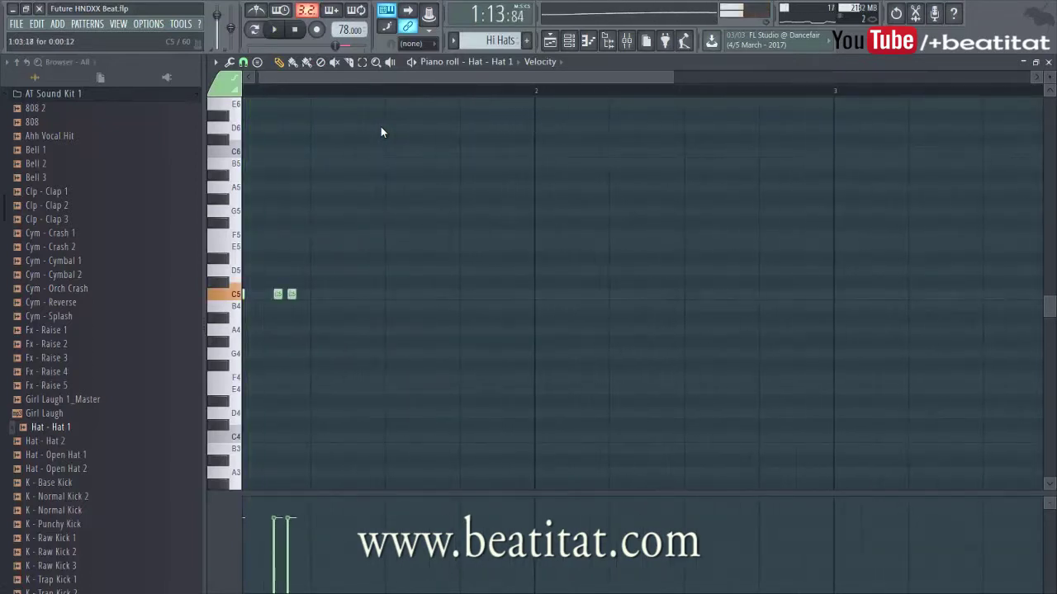
key(space)
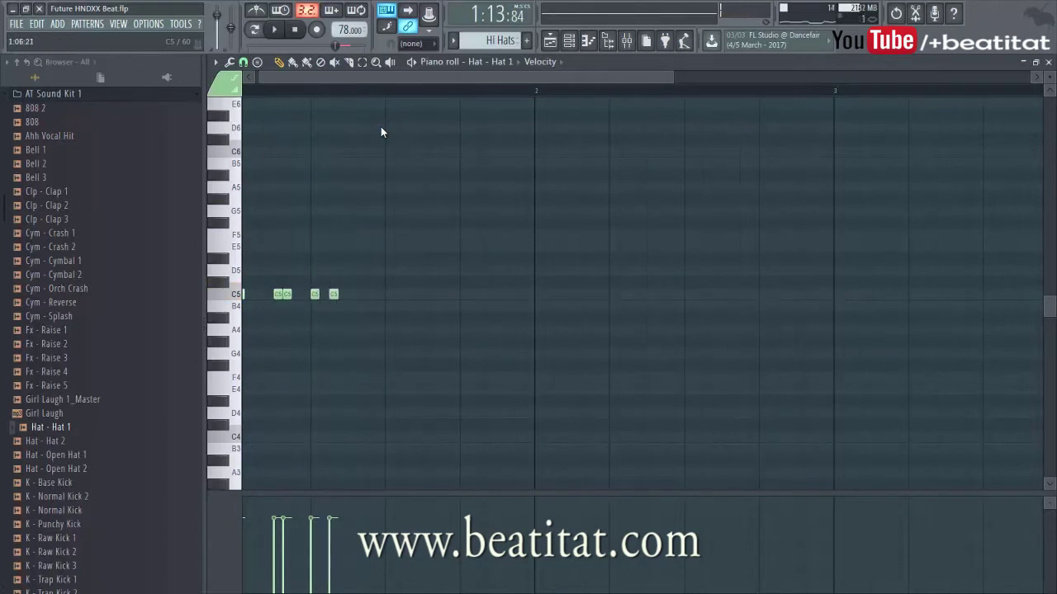
key(space)
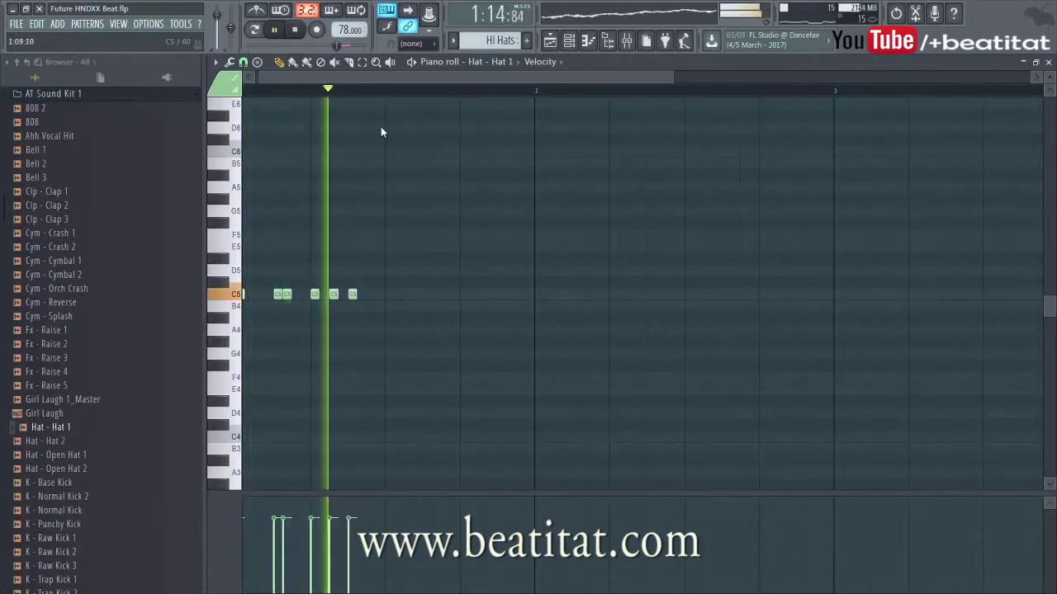
click(501, 295)
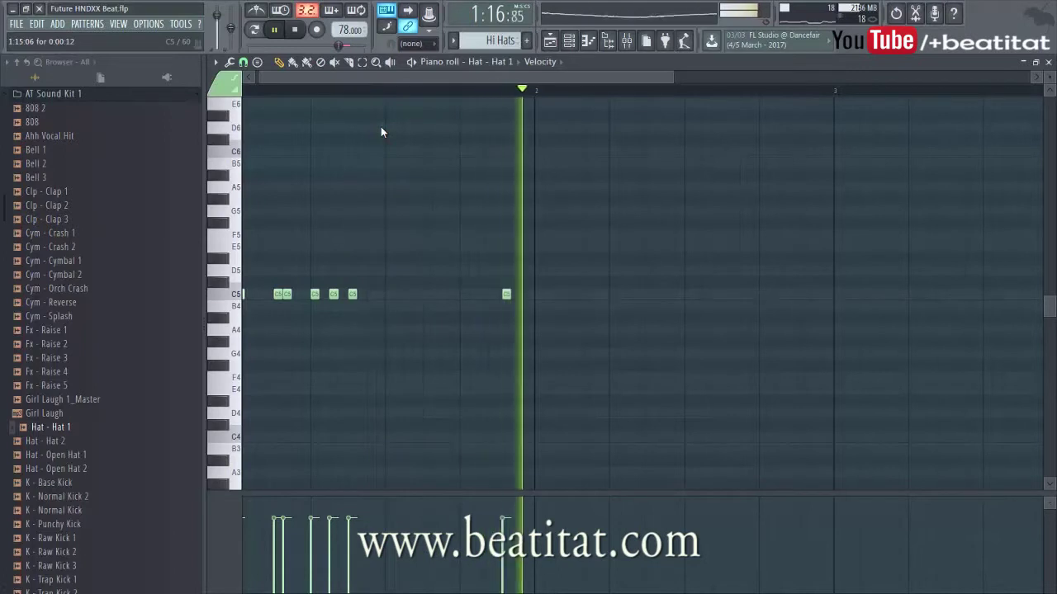
key(space)
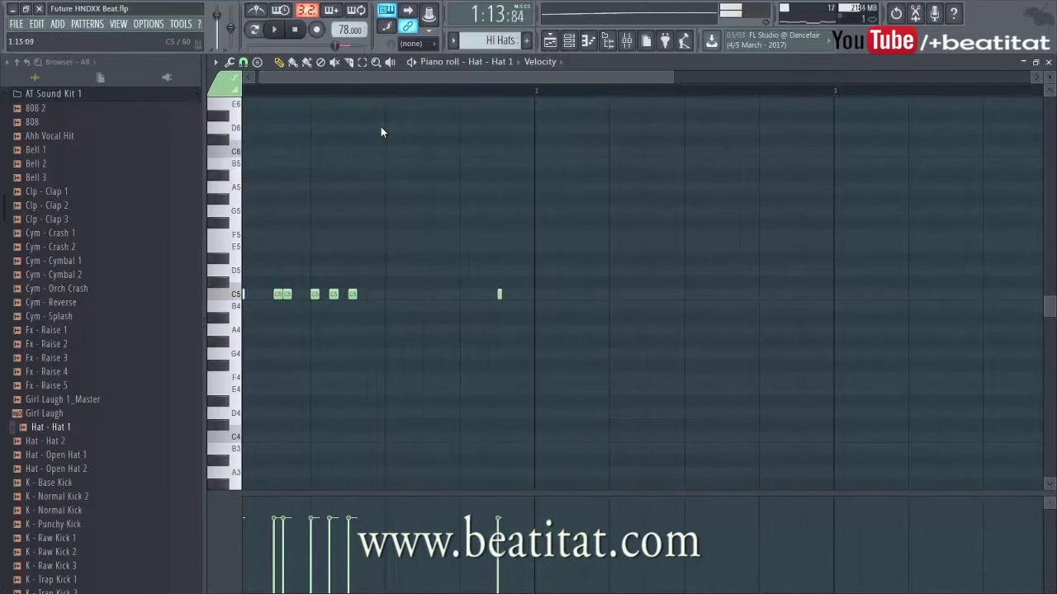
key(space)
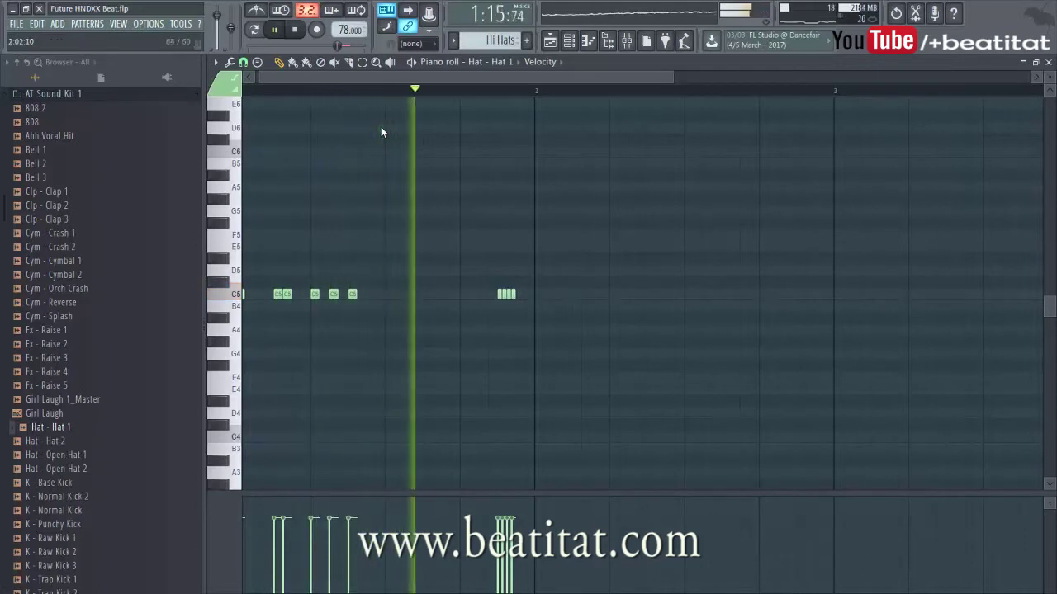
Add a fast eight-note C5 roll with rising velocities just before the middle of bar 2.
click(657, 295)
key(space)
drag(657, 294, 653, 295)
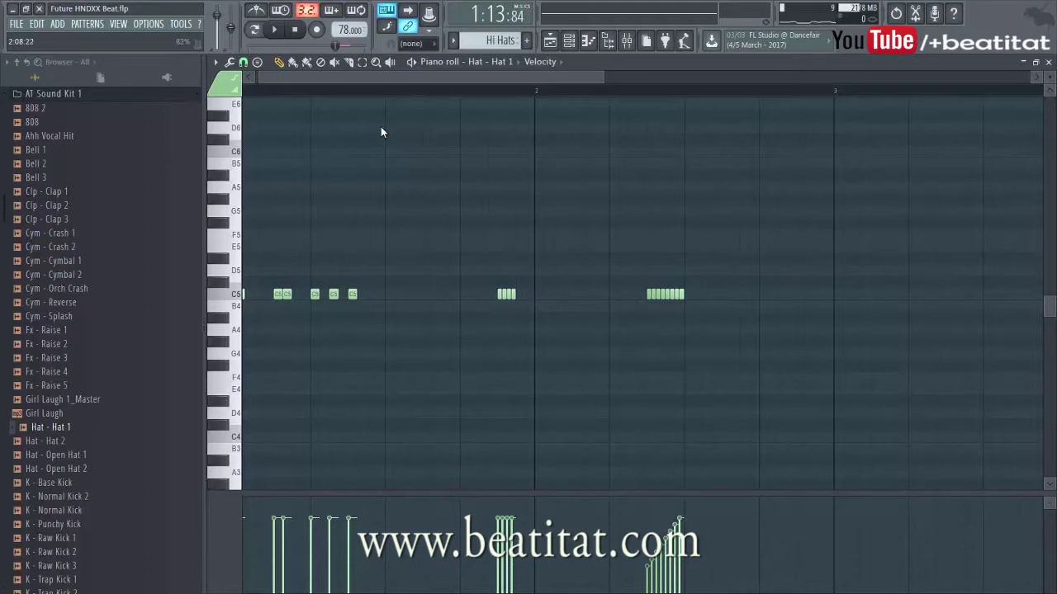
Set the piano roll snap to 1/3 step and add three evenly spaced C5 hits in the last beat of bar 2.
key(space)
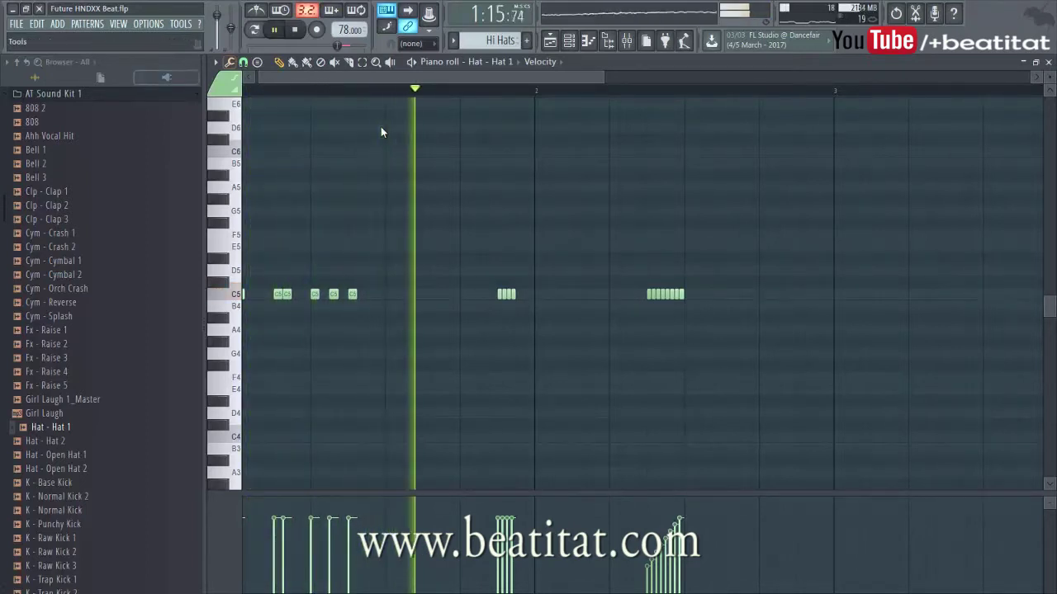
click(215, 62)
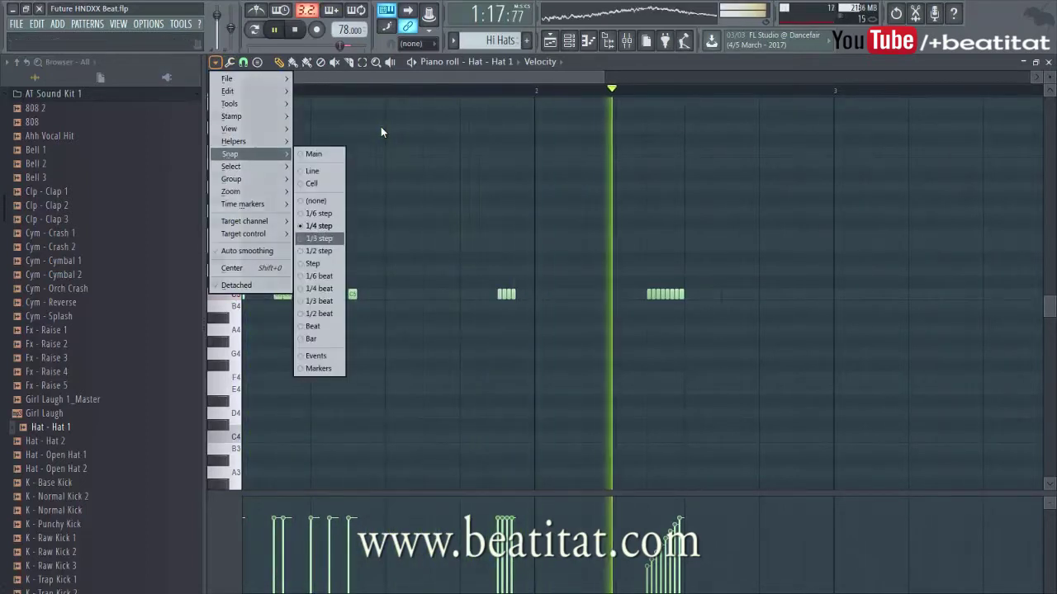
click(319, 239)
click(761, 294)
key(space)
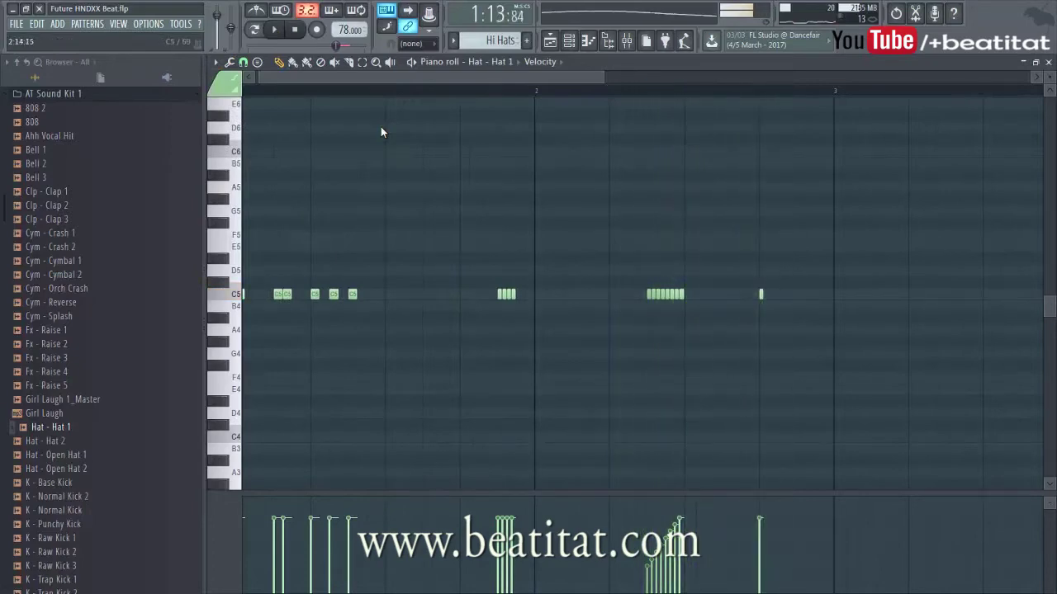
key(space)
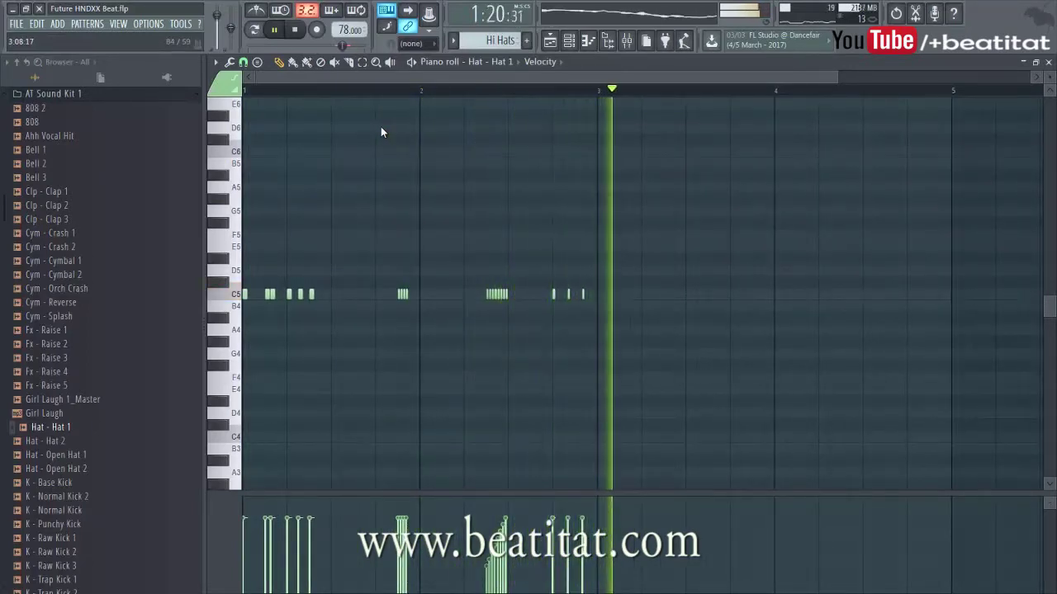
Add a row of five evenly spaced C5 hits across the second beat of bar 3 and play the pattern.
scroll(382, 132, up, 3)
key(space)
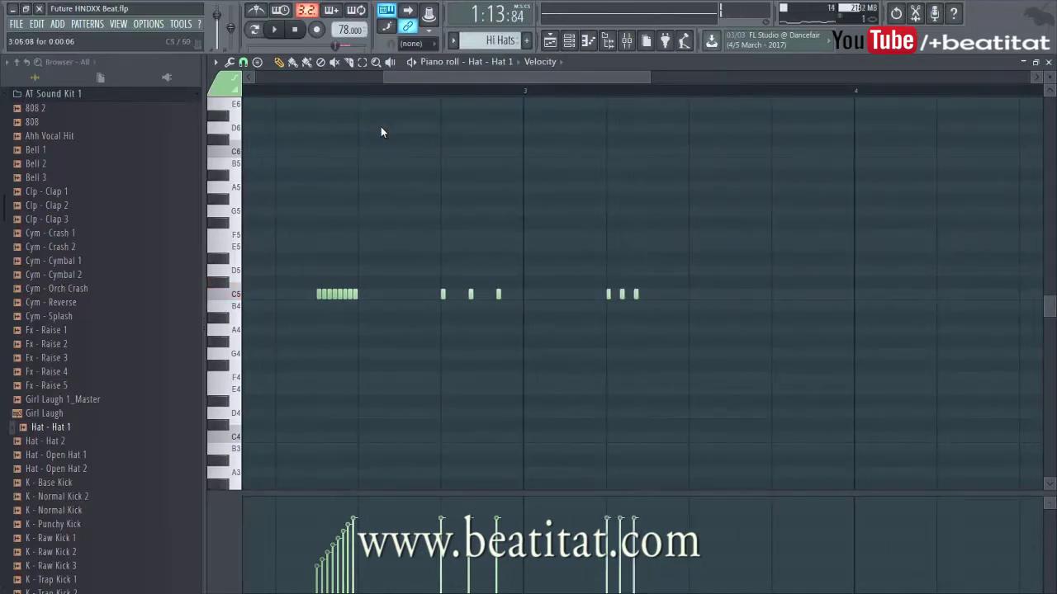
double_click(670, 294)
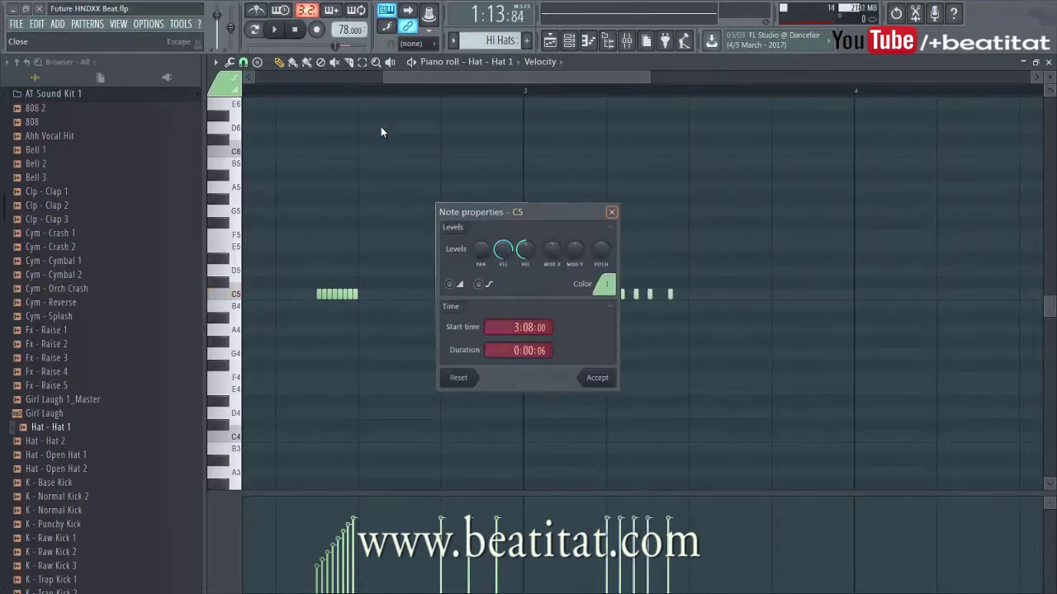
key(Escape)
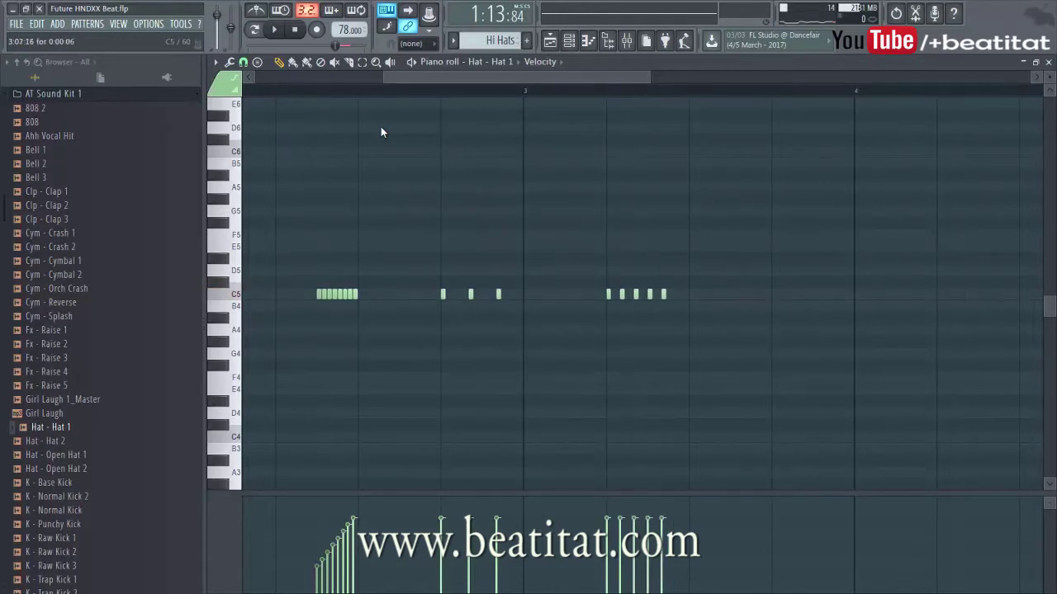
key(space)
Tighten the hits on the second beat of bar 3 into a roll of five notes spaced 1/3 step apart.
scroll(381, 132, down, 3)
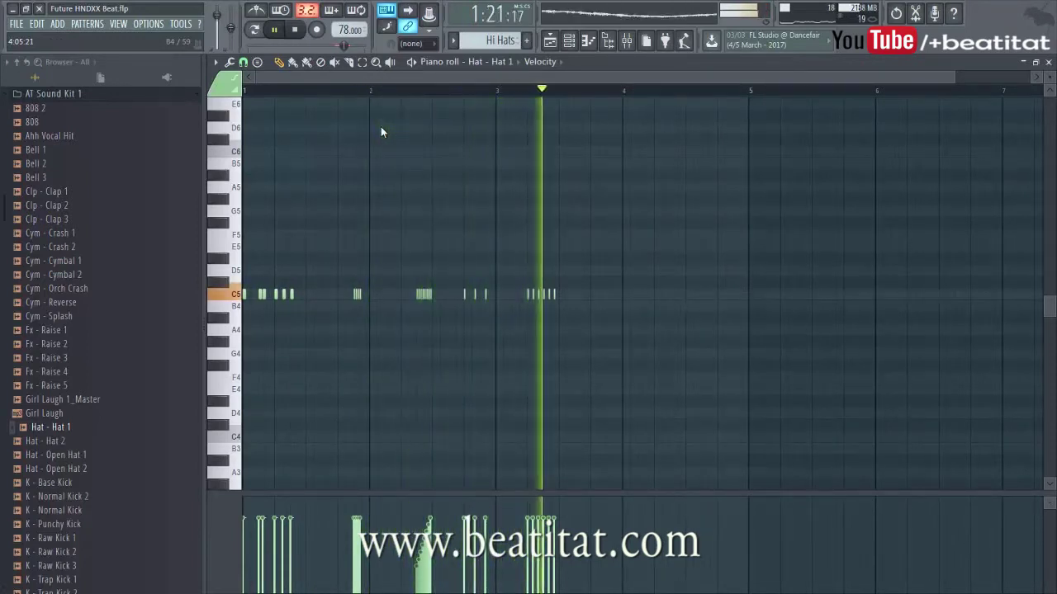
scroll(382, 133, up, 3)
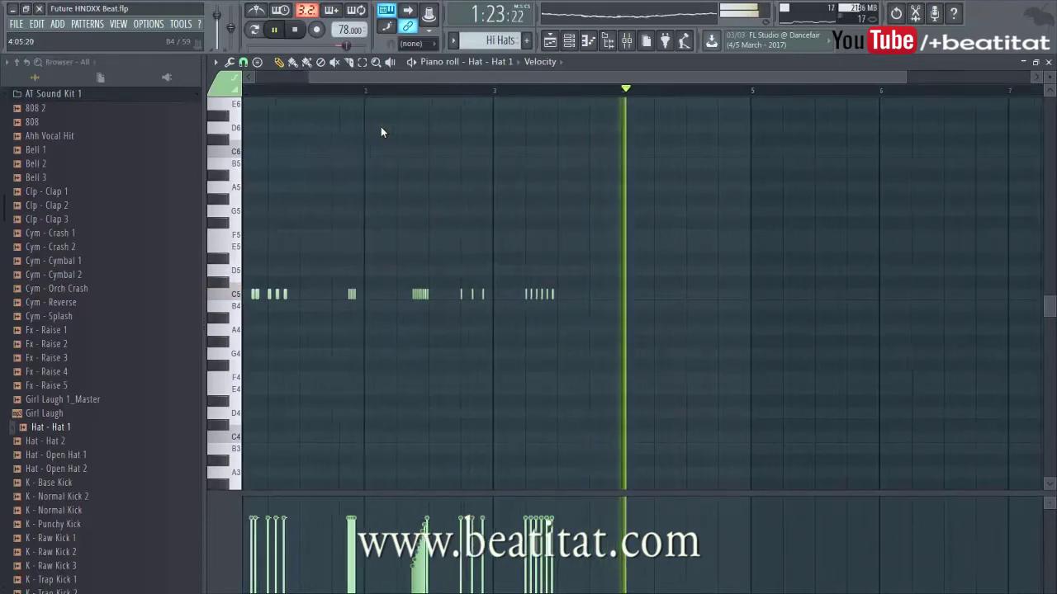
scroll(381, 132, up, 3)
scroll(381, 132, down, 5)
scroll(381, 132, up, 4)
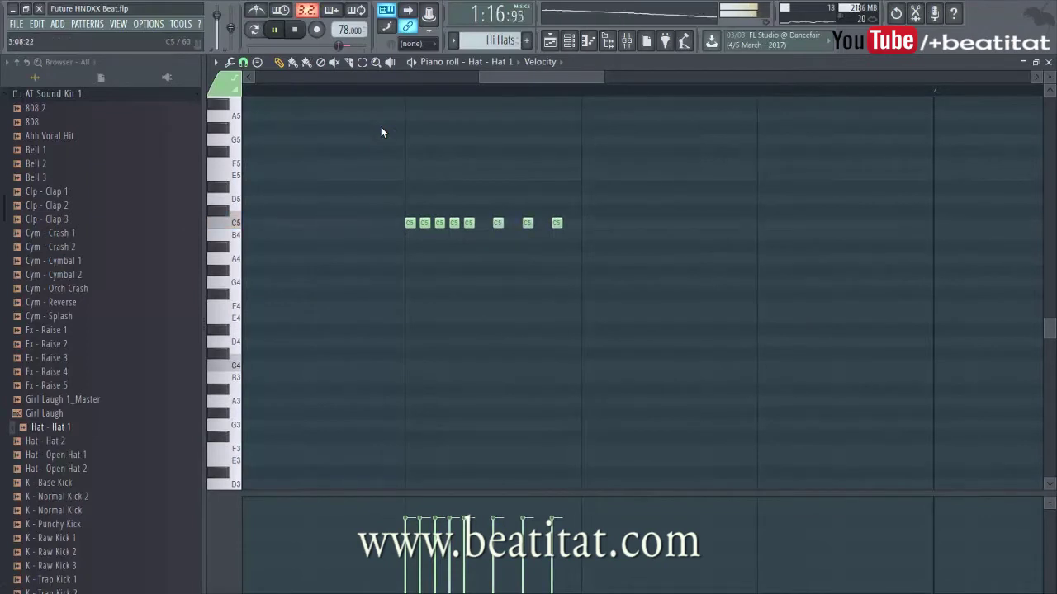
scroll(381, 132, down, 5)
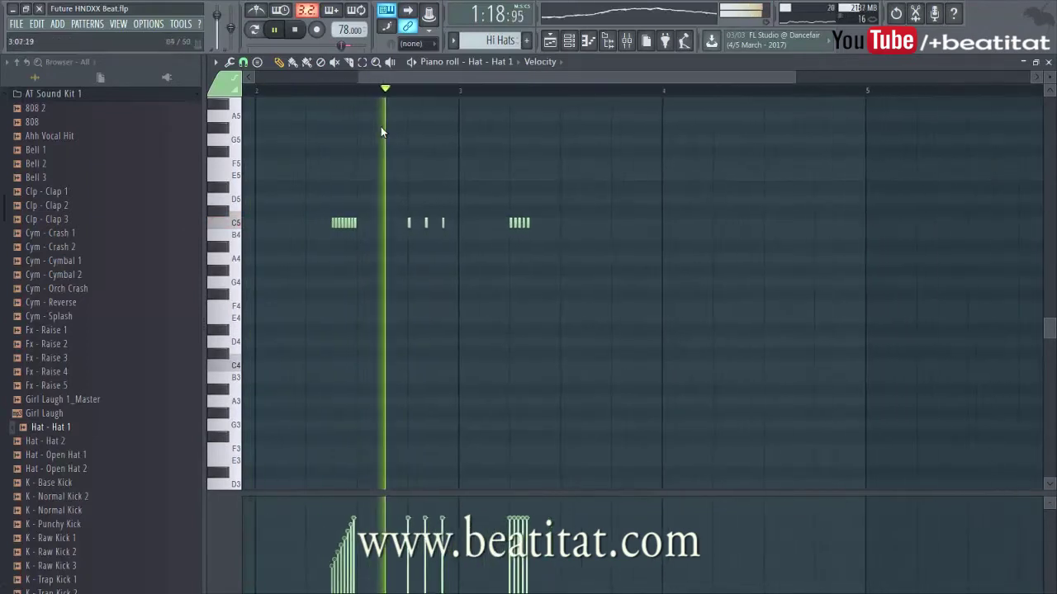
scroll(382, 132, up, 2)
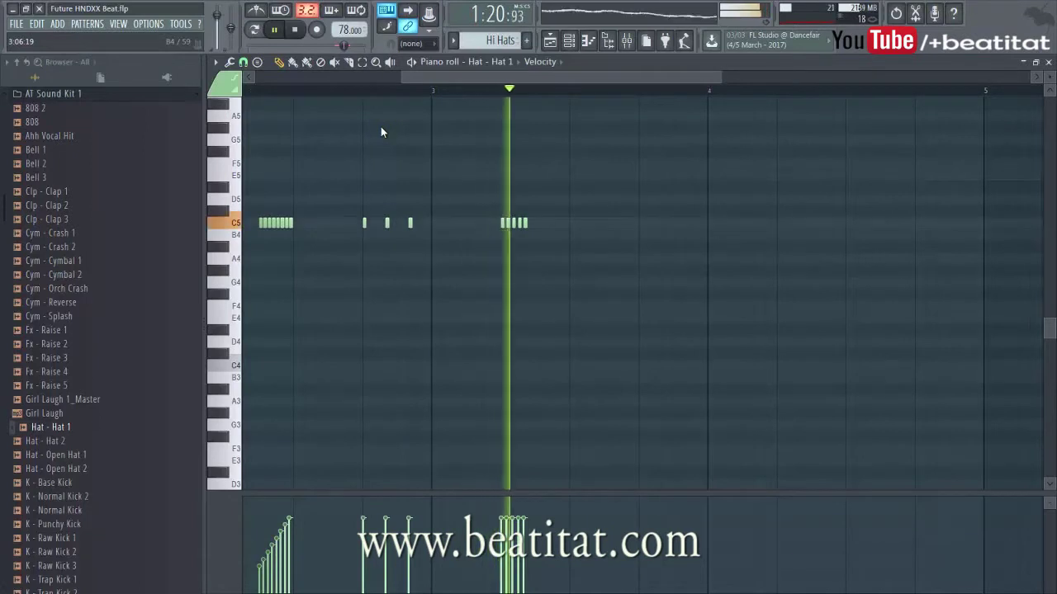
Add three evenly spaced C5 hits in the last two steps of bar 3.
click(674, 223)
click(698, 223)
drag(698, 223, 686, 223)
click(698, 223)
click(215, 62)
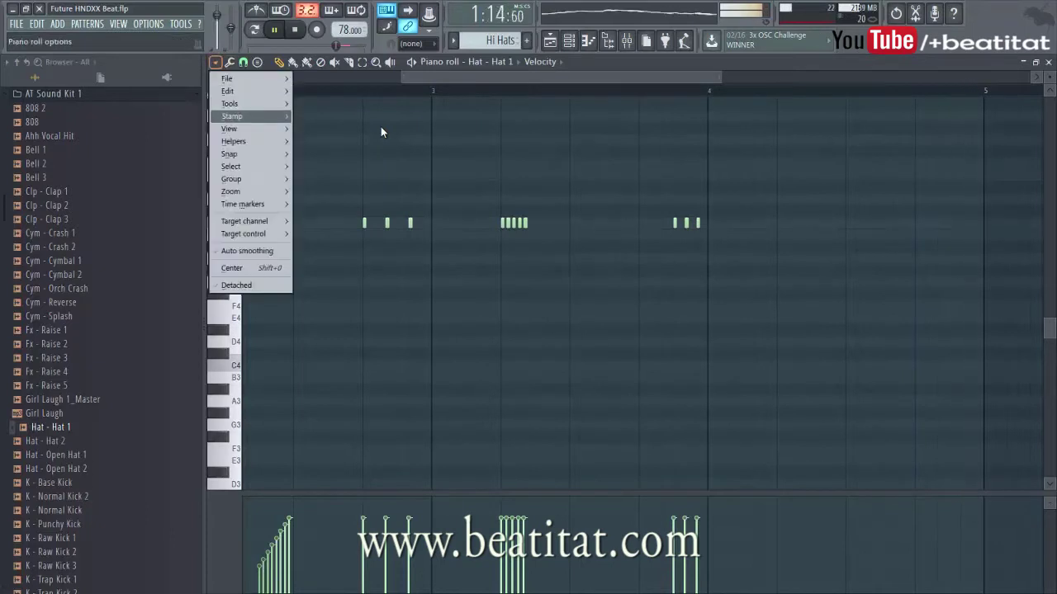
click(381, 132)
Copy the rising roll and the three spaced hits from bar 2 to the same positions in bar 4.
scroll(381, 132, down, 2)
drag(282, 211, 428, 227)
mouse_move(326, 223)
mouse_down()
mouse_move(767, 221)
mouse_move(720, 221)
mouse_move(730, 222)
mouse_up()
ctrl+click(751, 259)
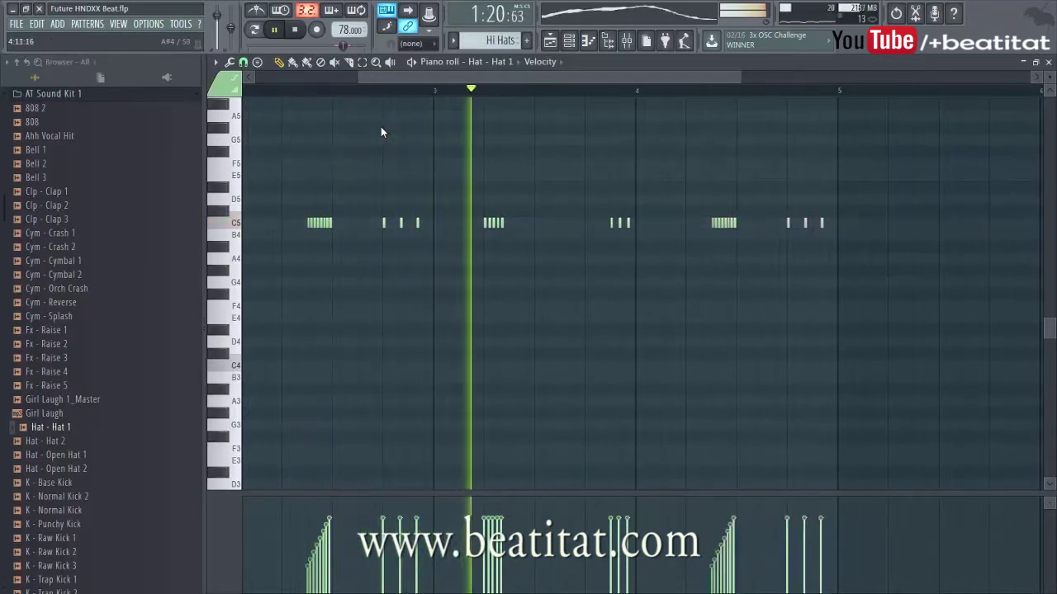
Add three C5 hits interleaved with the existing ones in the last beat of bar 4, with rising velocities, and close the piano roll.
scroll(381, 132, up, 2)
click(882, 222)
click(806, 570)
click(842, 544)
click(879, 527)
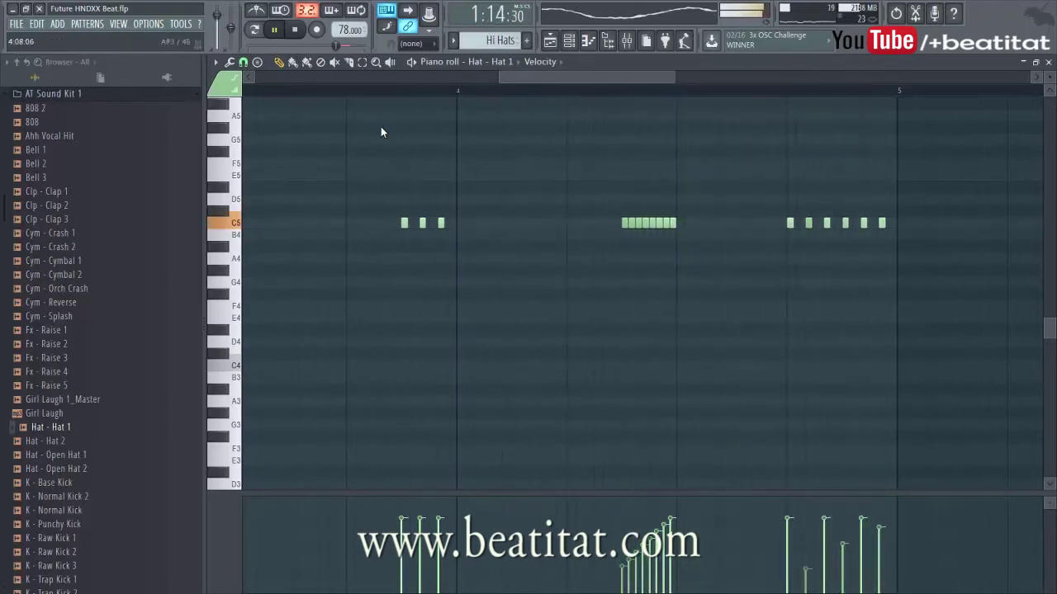
scroll(382, 132, down, 3)
click(216, 61)
key(Escape)
key(Escape)
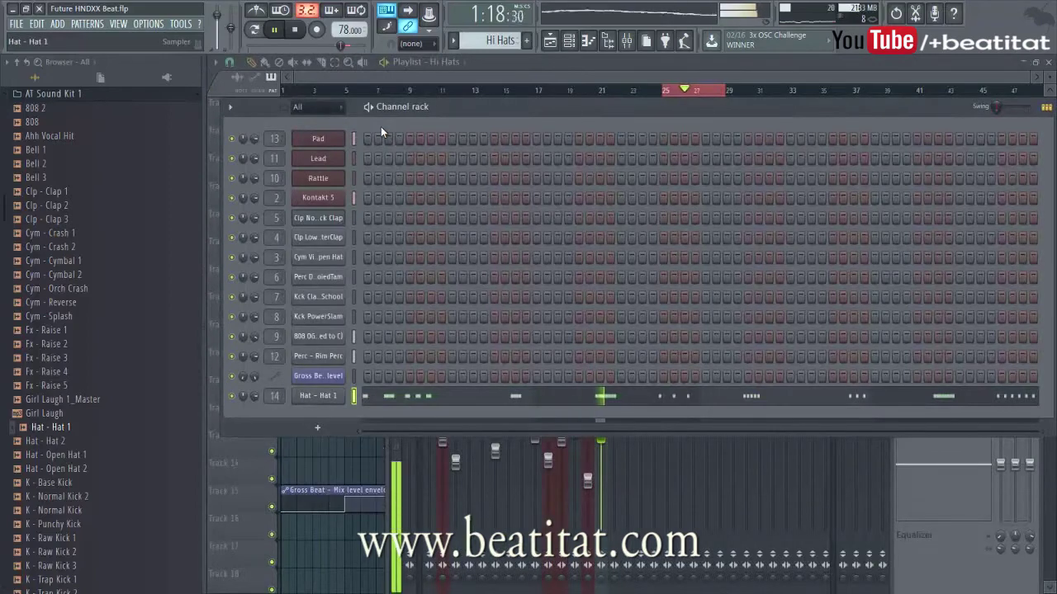
Lower the Hat - Hat 1 mixer level and insert Fruity Parametric EQ 2 in its first effect slot.
key(F9)
drag(601, 436, 600, 456)
click(918, 204)
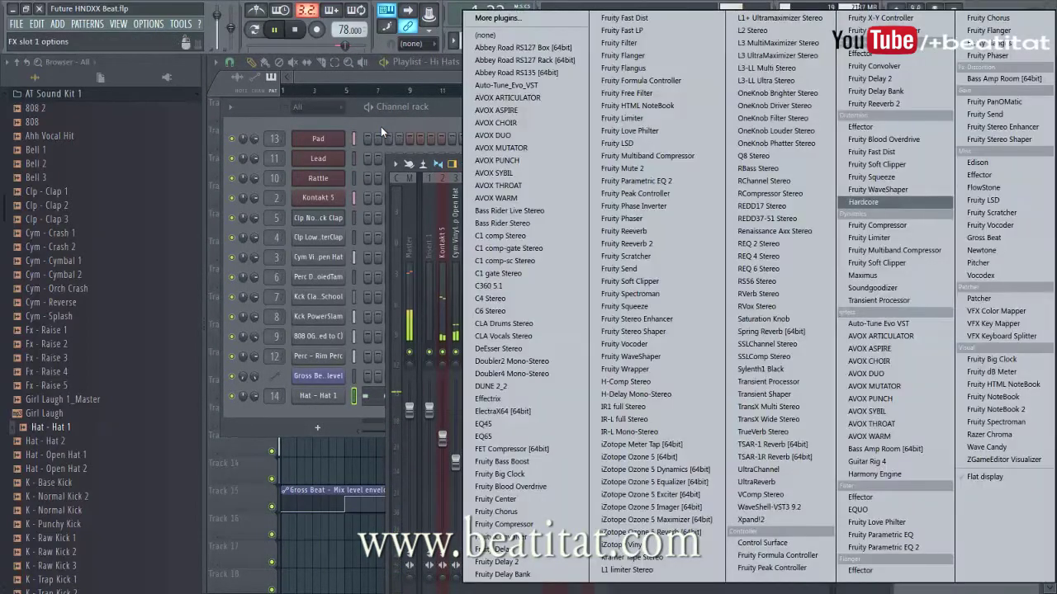
click(884, 547)
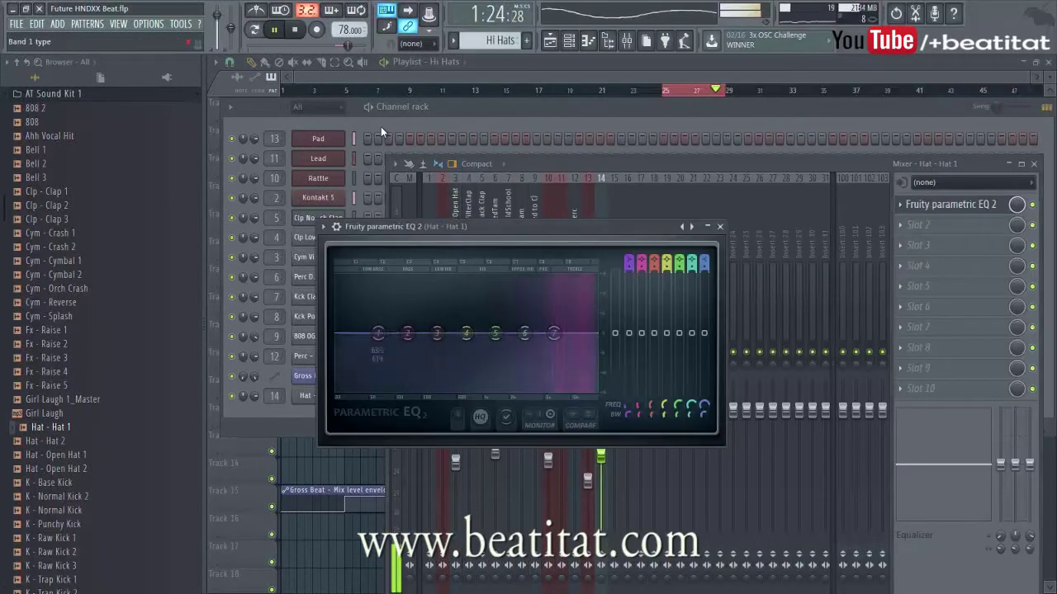
Shape the hat EQ with a high-pass on band 1, a slight boost on band 6 at 3950 Hz, and a lowered band 7.
drag(629, 262, 629, 276)
drag(378, 333, 474, 333)
drag(553, 334, 591, 350)
drag(474, 333, 531, 333)
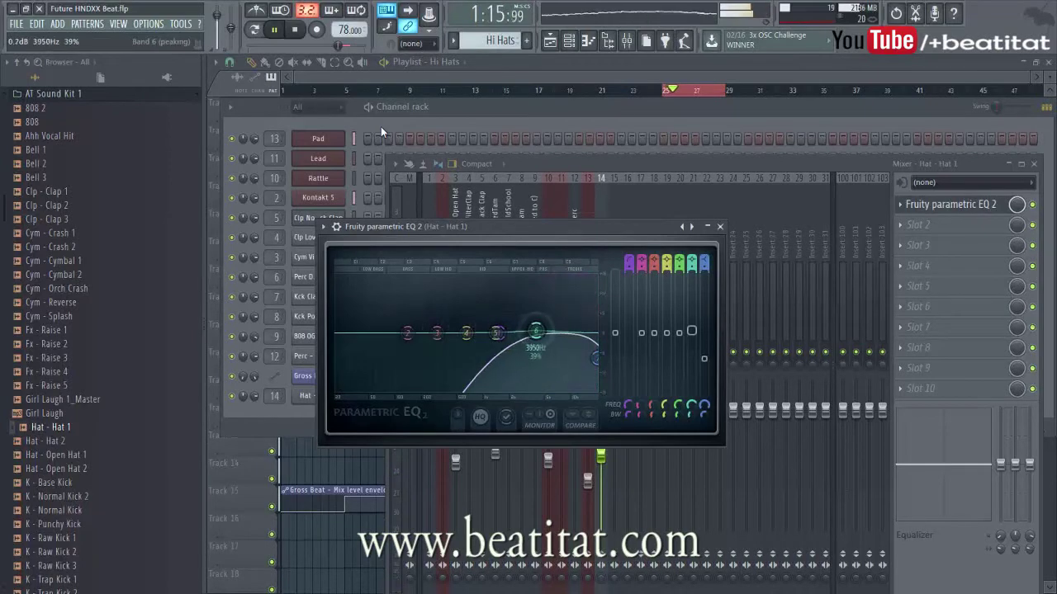
click(720, 226)
Add Fruity Delay 2 in the hat's third effect slot, with ping-pong feedback and a lowered cutoff frequency.
click(899, 246)
click(871, 79)
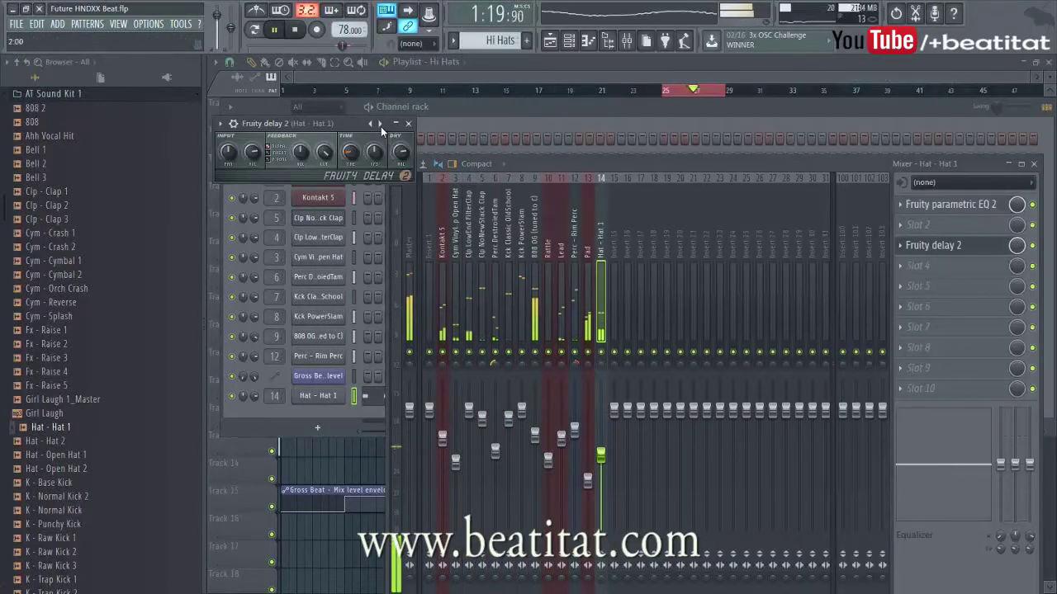
click(267, 159)
drag(325, 152, 326, 162)
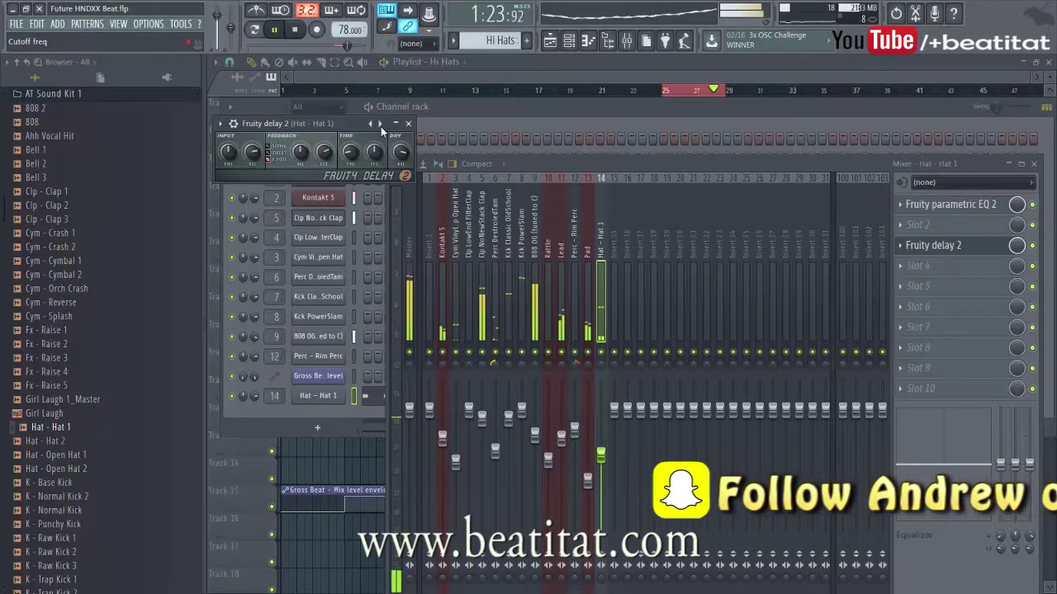
click(408, 124)
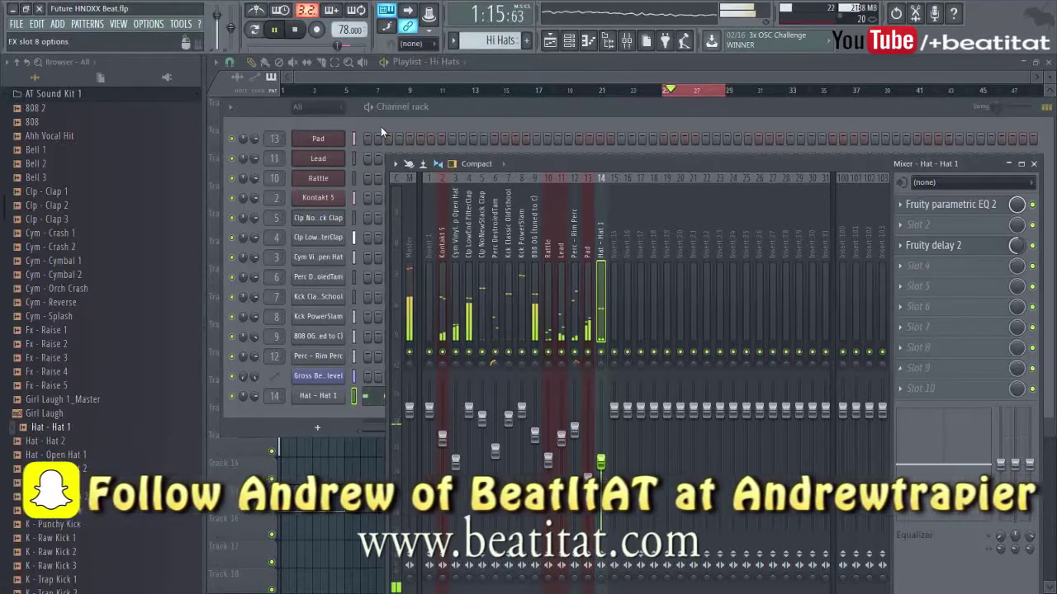
Add Fruity Reeverb 2 in the hat's fourth effect slot and return to the playlist.
click(918, 265)
click(895, 127)
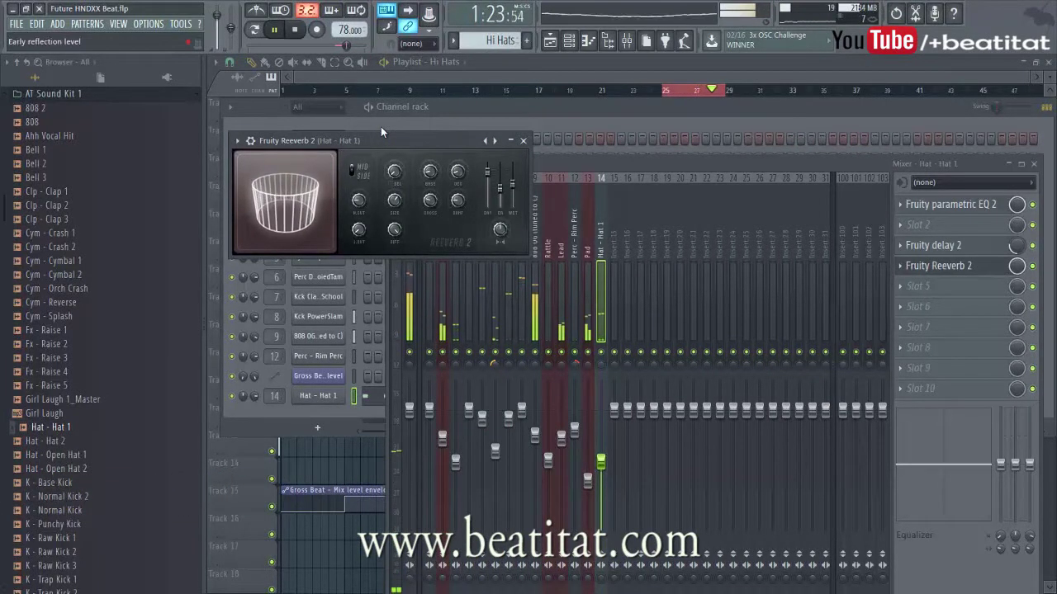
key(Escape)
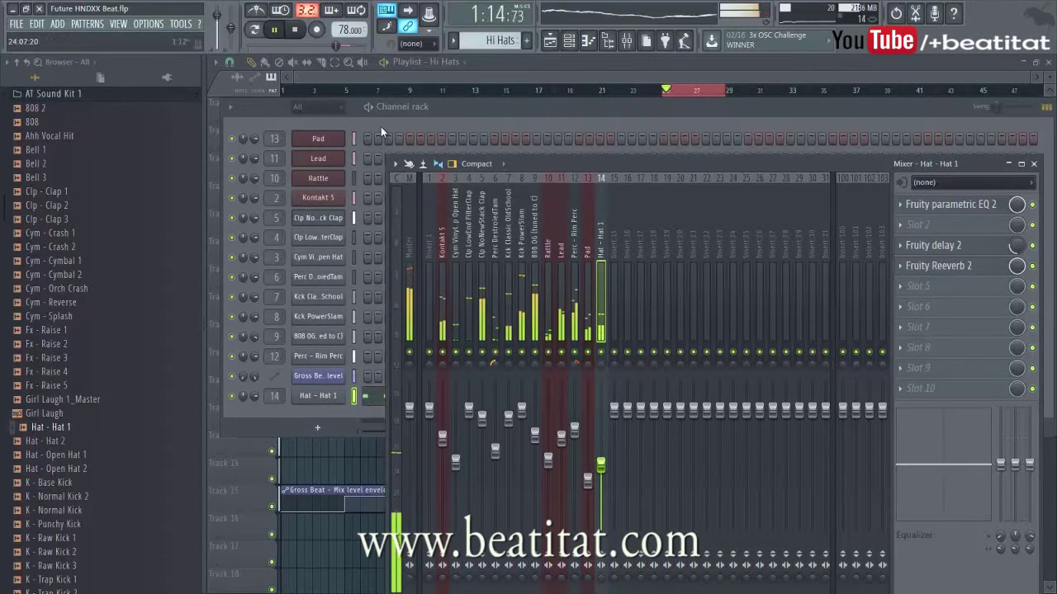
key(F5)
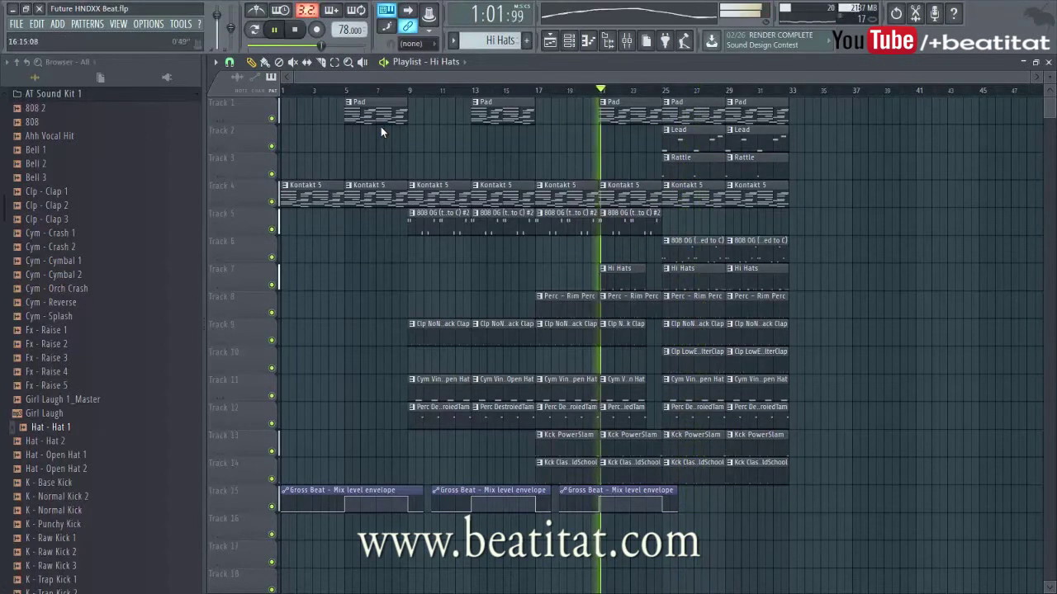
Insert Gross Beat in the hat's fifth effect slot and choose the 1/2 Speed time preset.
key(F9)
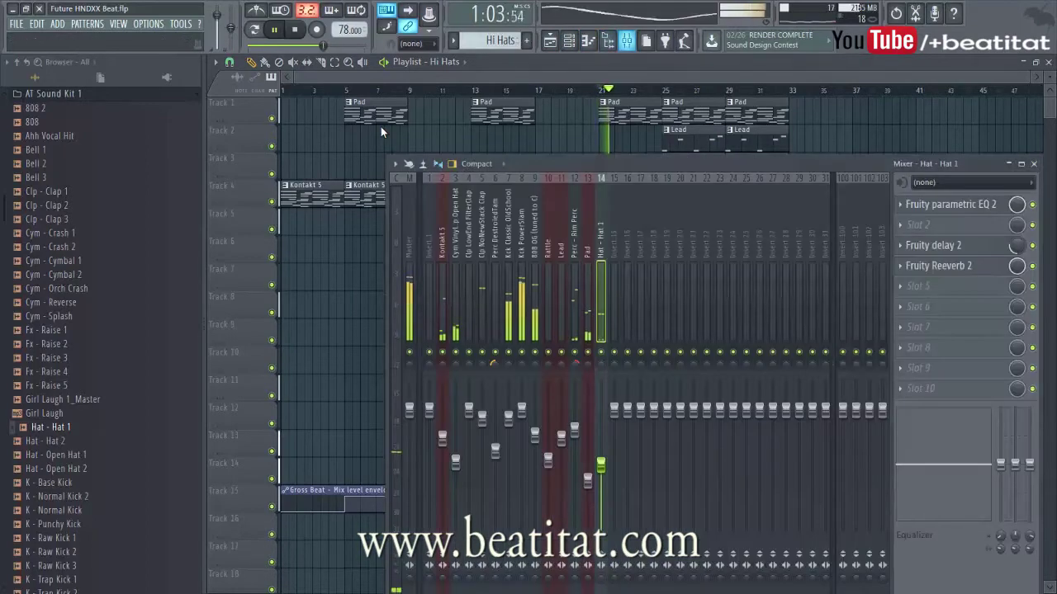
click(899, 286)
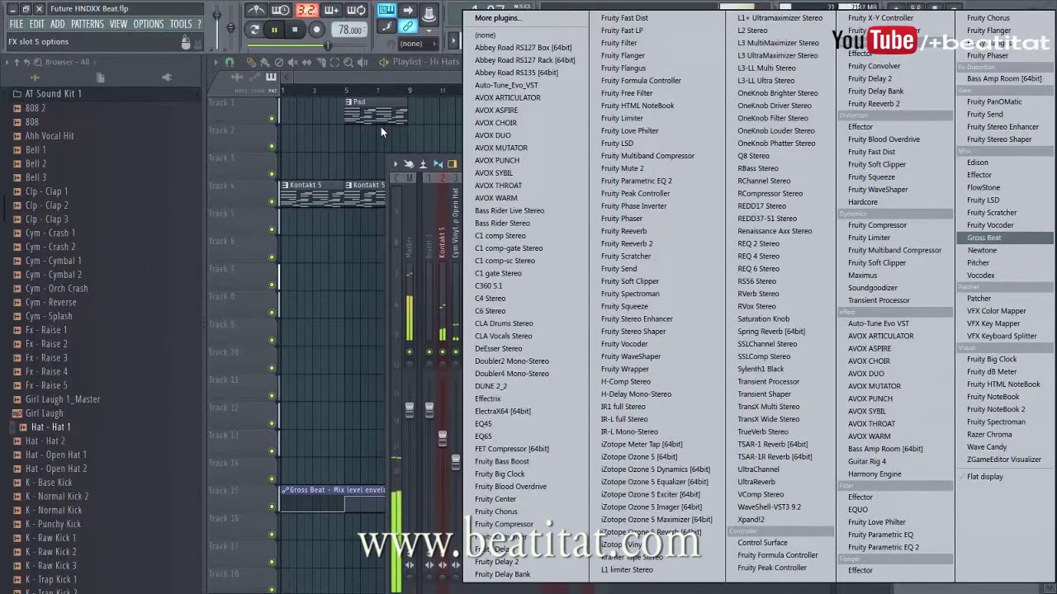
click(983, 238)
click(256, 157)
mouse_move(273, 197)
click(435, 222)
click(352, 317)
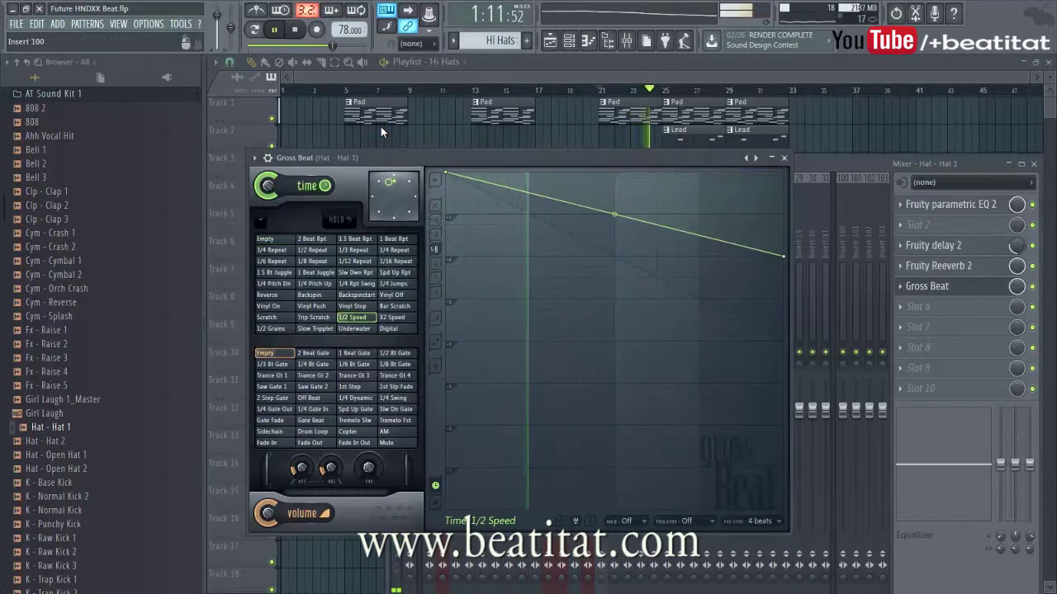
key(F9)
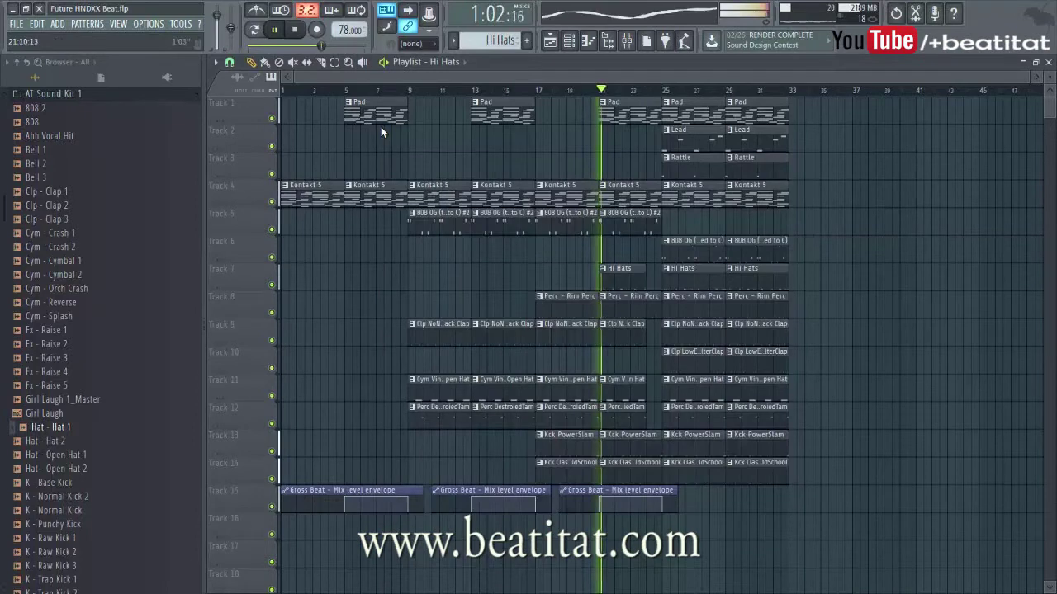
Create an automation clip for the mix level of Gross Beat on the Hat - Hat 1 mixer channel.
key(F9)
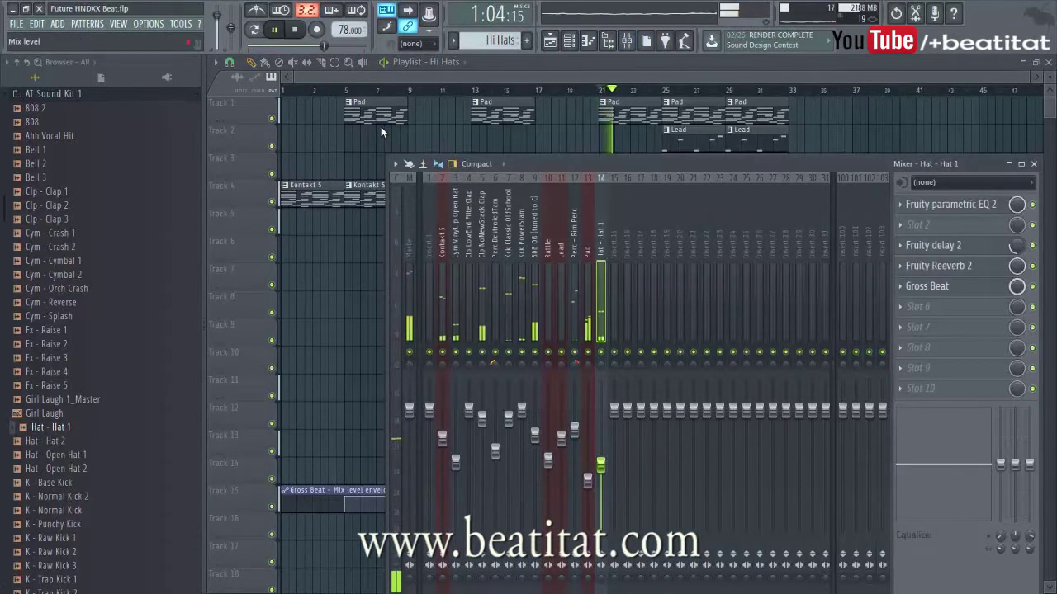
right_click(1017, 286)
click(993, 375)
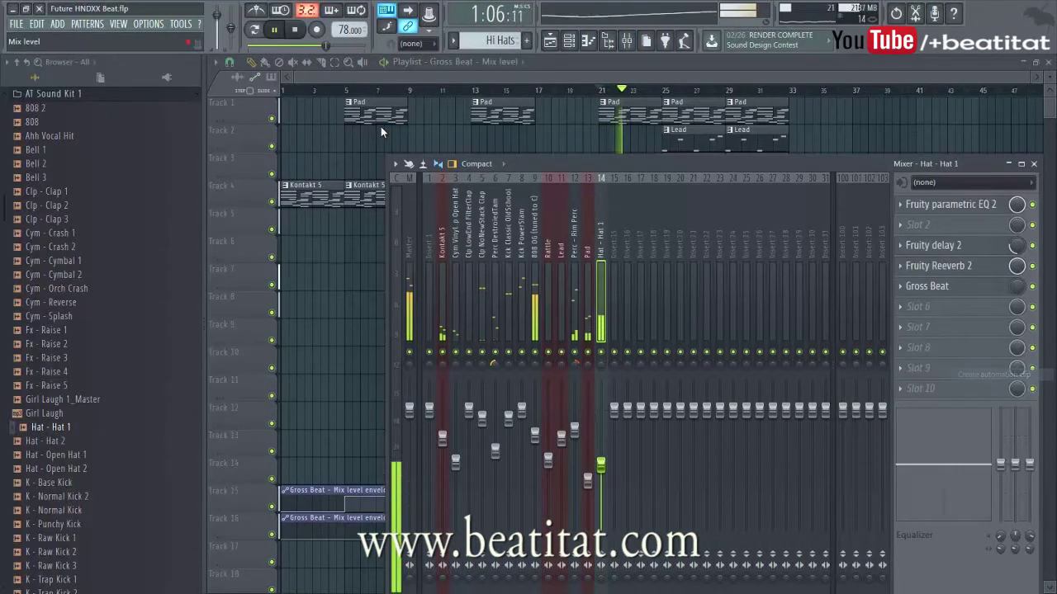
key(F9)
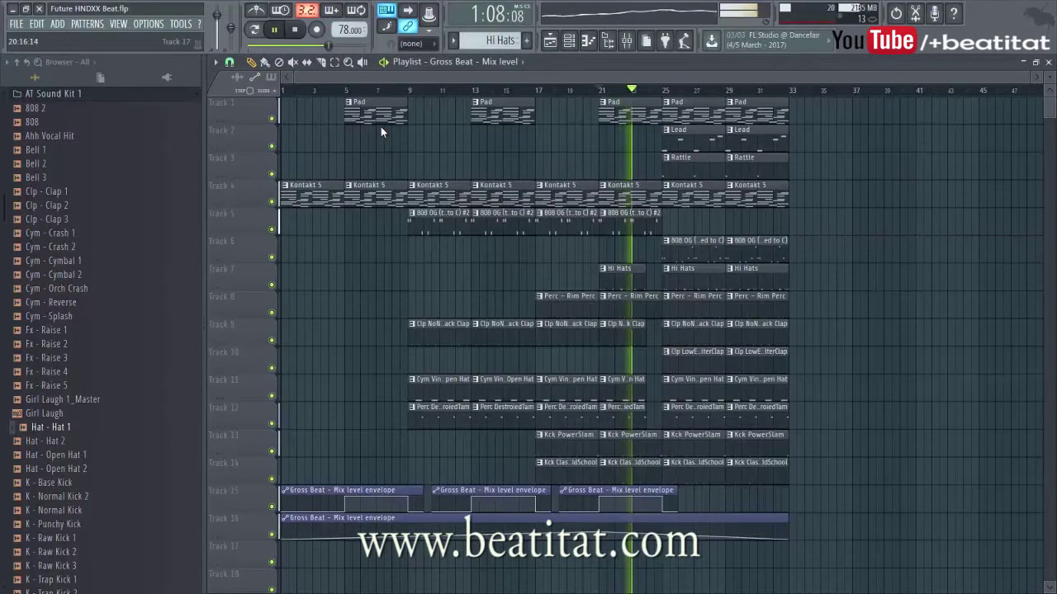
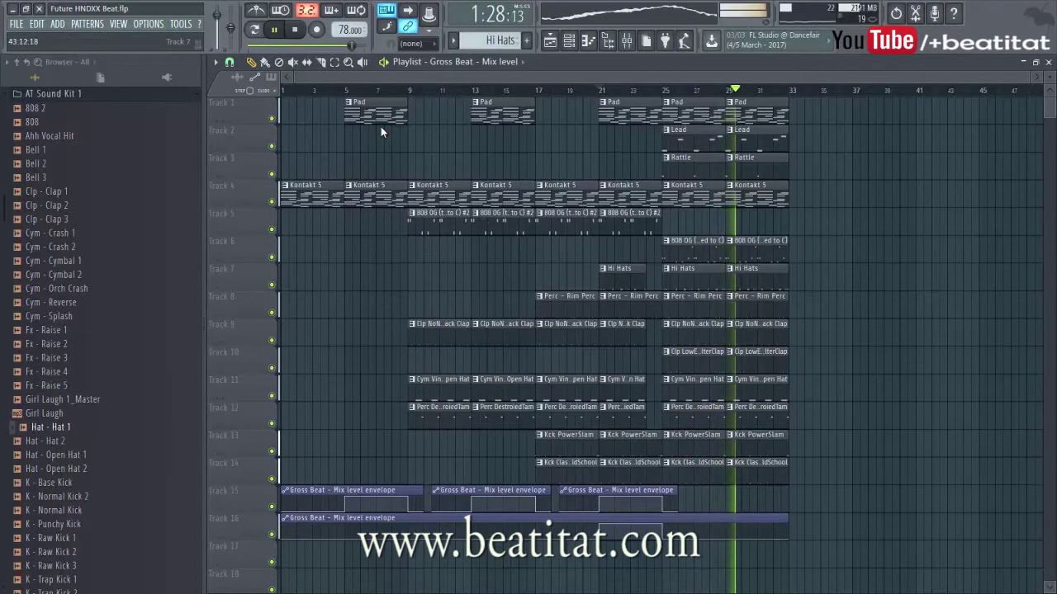
Duplicate all pattern clips of bars 25 to 32 on tracks 1 to 14 into bars 33 to 40.
mouse_move(675, 106)
mouse_down()
mouse_move(767, 449)
mouse_move(795, 484)
mouse_up()
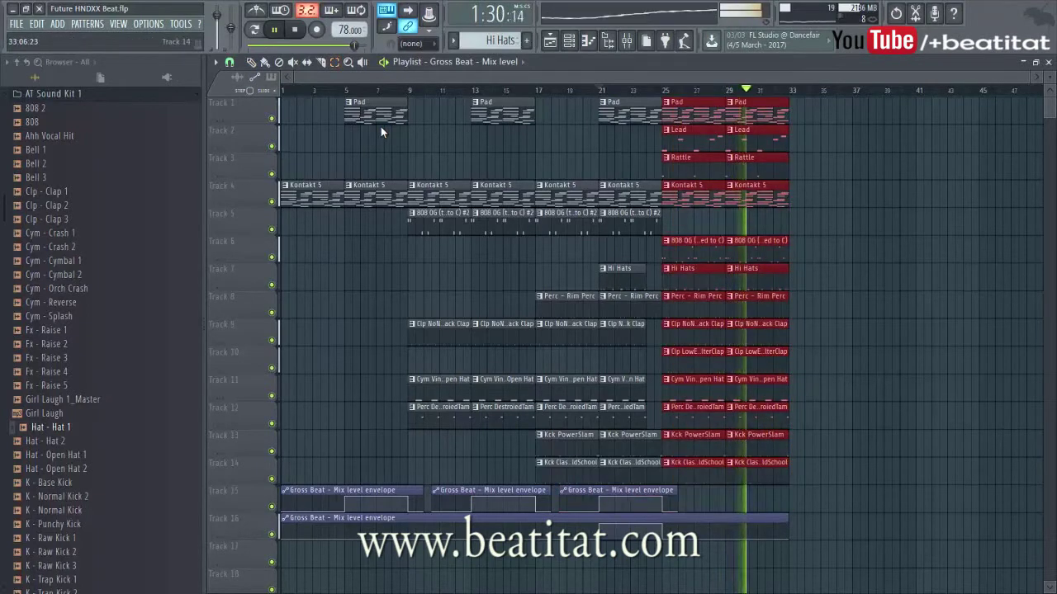
drag(772, 388, 788, 388)
key(ctrl+b)
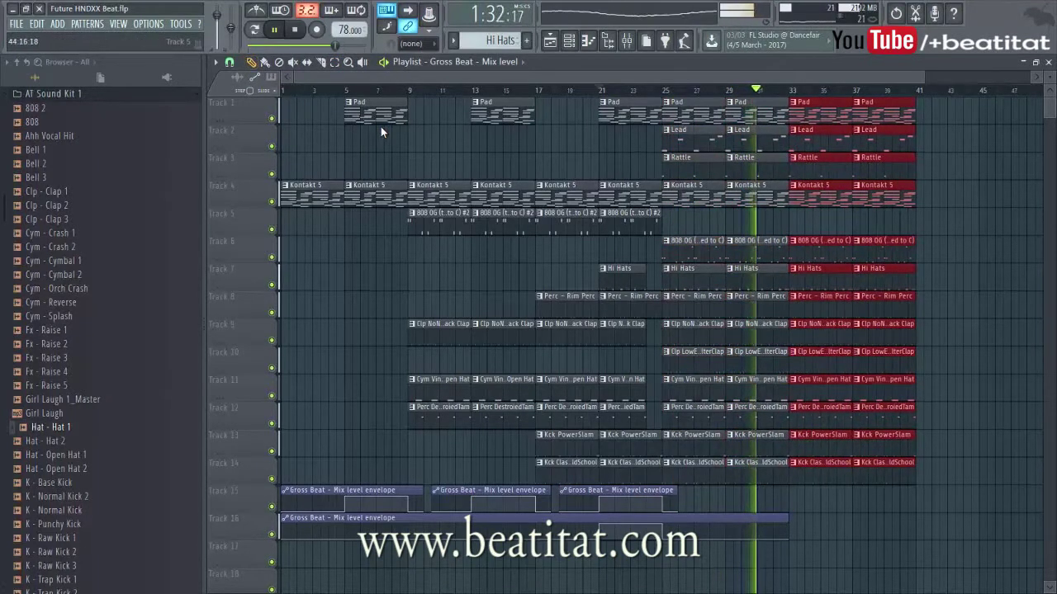
key(ctrl+d)
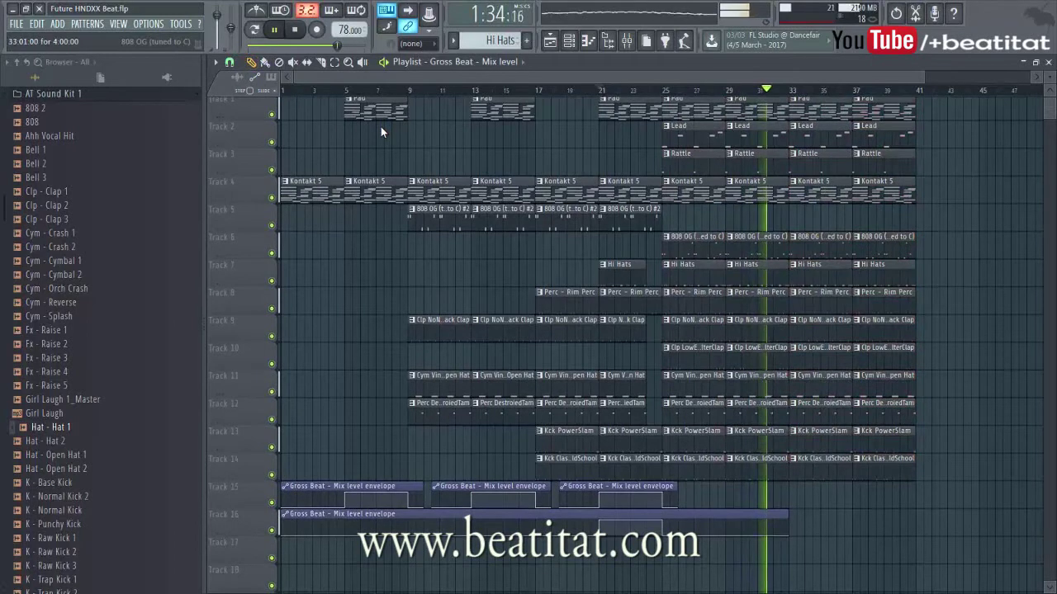
Replace the 808 clip at bar 33 with the 808 OG (tuned to C) #2 pattern on track 5.
right_click(819, 247)
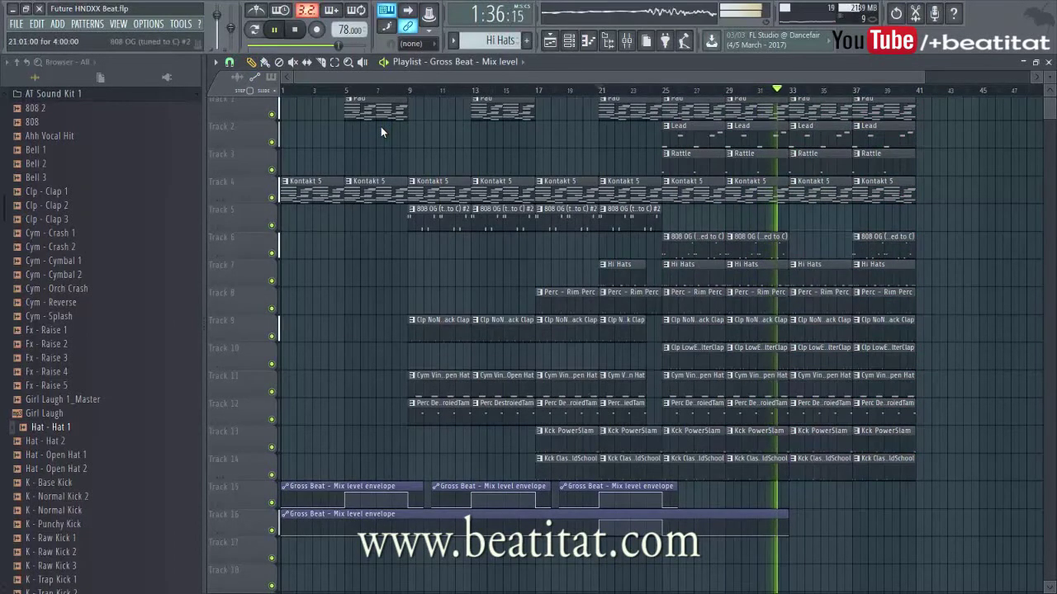
click(634, 219)
click(819, 219)
Delete the hi-hat, rim perc, both clap and both kick clips that start at bar 33.
right_click(808, 274)
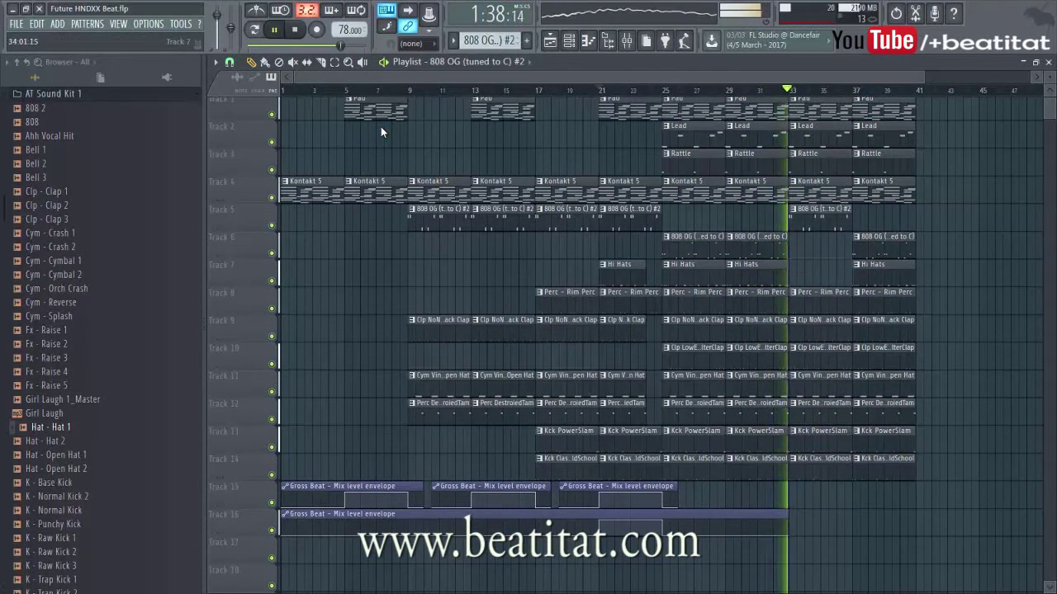
right_click(807, 302)
right_click(808, 330)
right_click(807, 358)
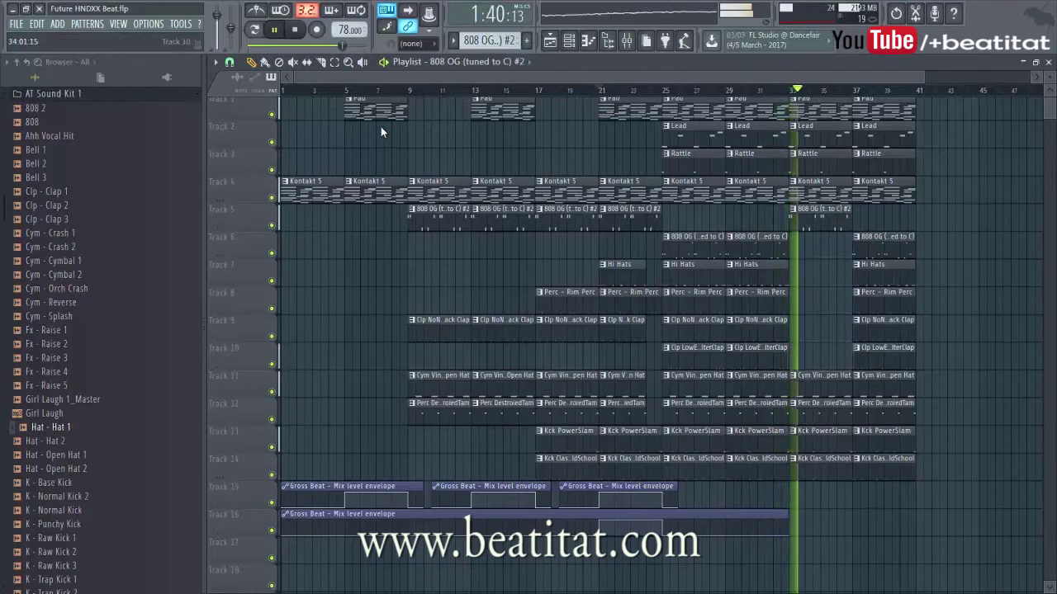
right_click(817, 438)
right_click(817, 465)
Delete the hi-hat, rim perc, both clap and both kick clips that start at bar 37.
right_click(882, 465)
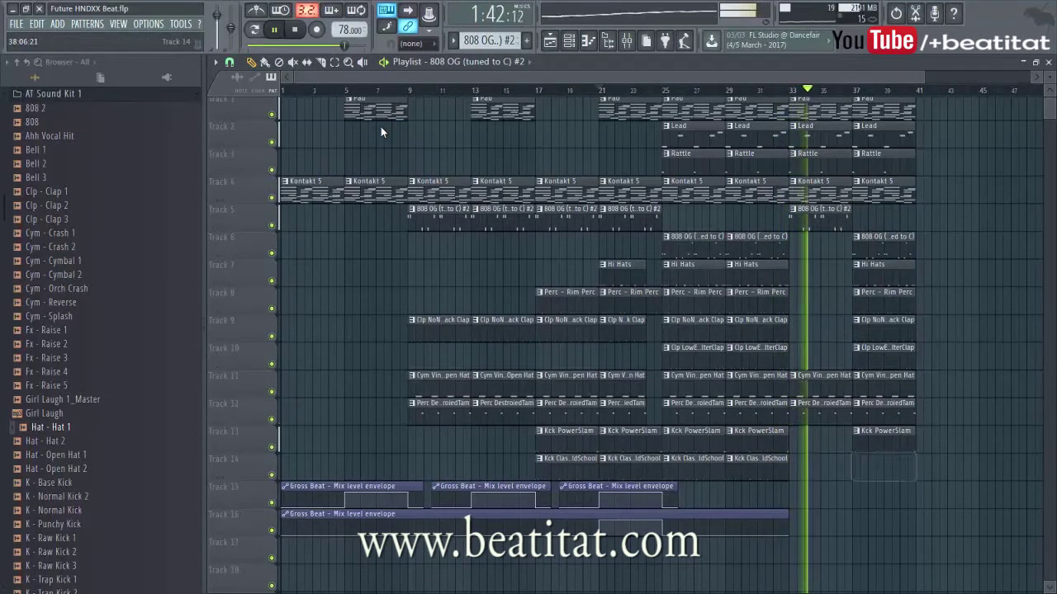
right_click(882, 437)
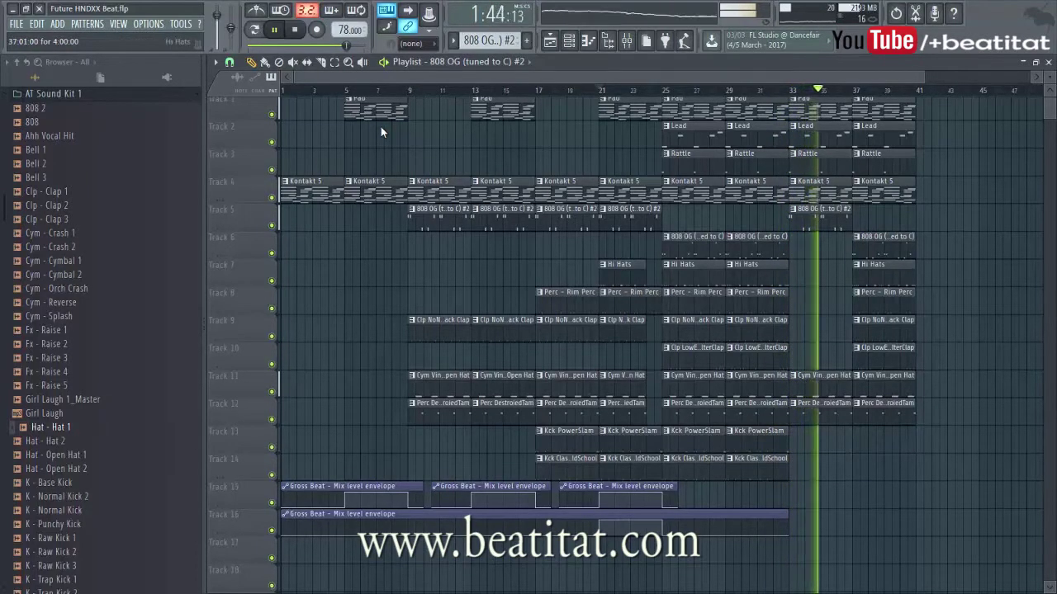
right_click(882, 302)
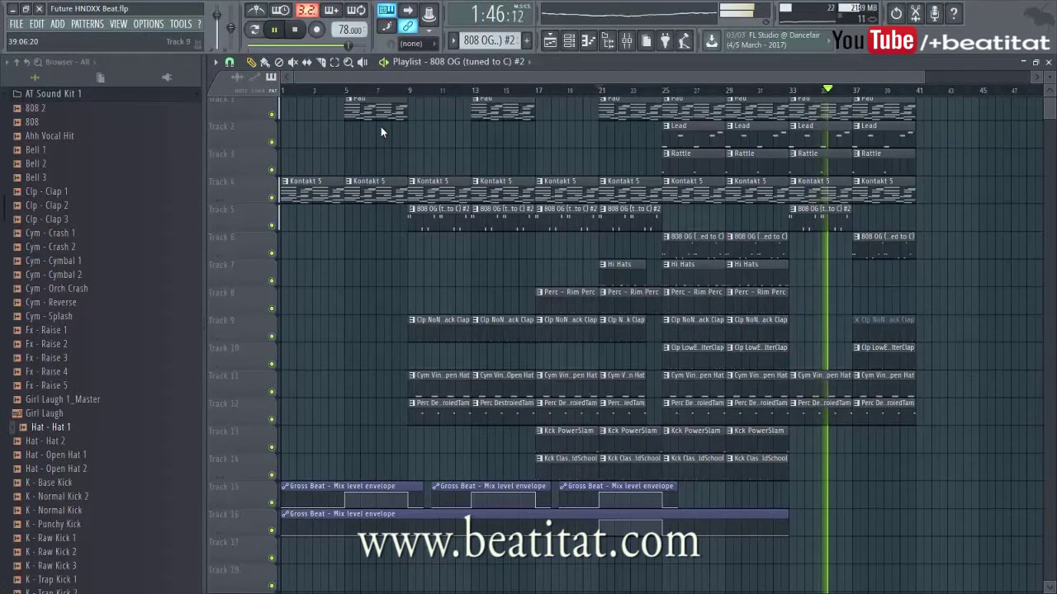
right_click(881, 355)
right_click(893, 330)
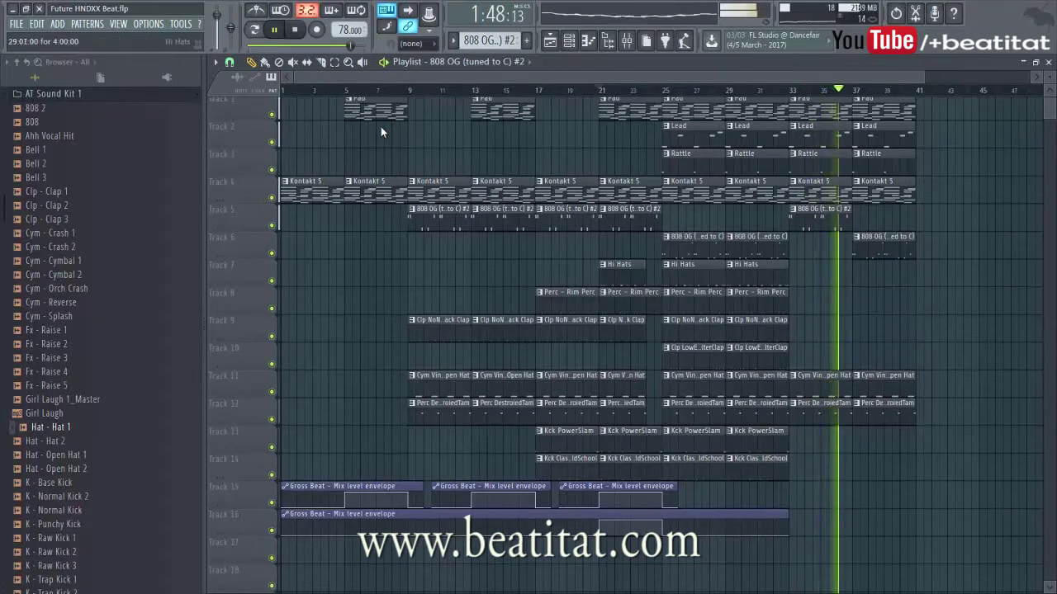
Place Perc - Rim Perc clips on track 8 at bars 33 and 37.
mouse_move(756, 302)
mouse_down()
mouse_move(828, 302)
mouse_move(793, 302)
mouse_up()
click(860, 302)
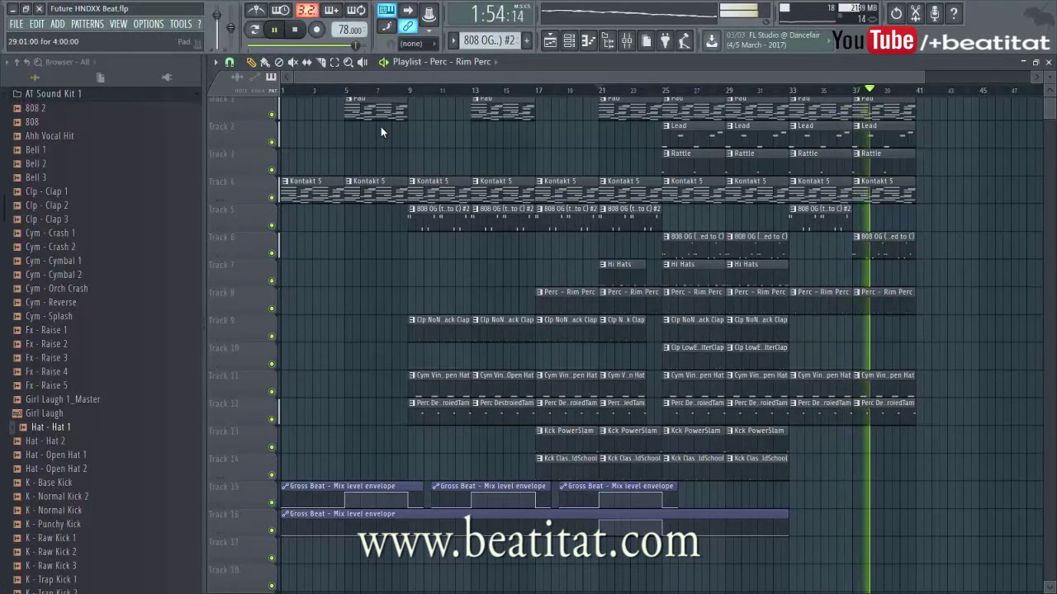
Stop playback and copy the pattern clips of bars 9 to 16 into bars 41 to 48.
scroll(382, 132, up, 1)
scroll(382, 133, down, 1)
scroll(381, 132, up, 1)
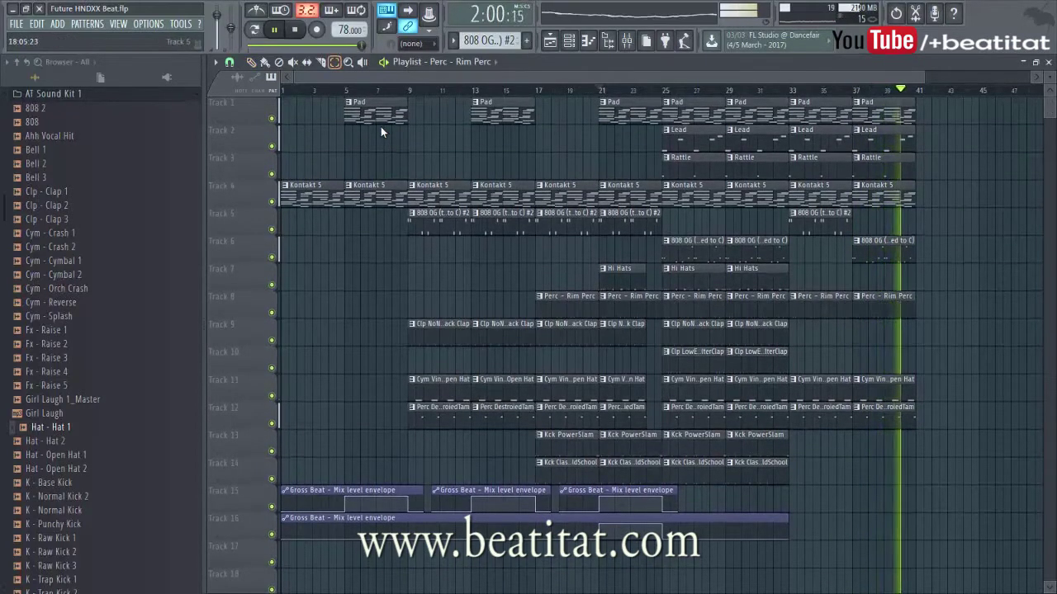
drag(492, 112, 431, 446)
key(space)
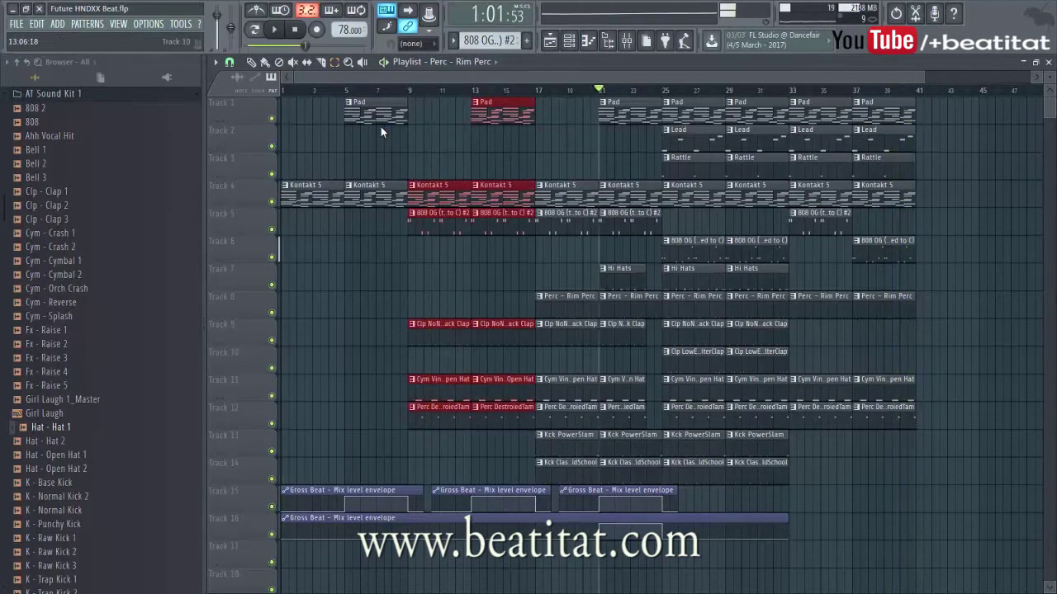
mouse_move(483, 217)
mouse_down()
mouse_move(1006, 216)
mouse_move(990, 216)
mouse_up()
key(ctrl+d)
Copy the third Gross Beat mix level envelope on track 15 so its raised part covers bars 45 to 48, and start playback.
scroll(381, 132, down, 2)
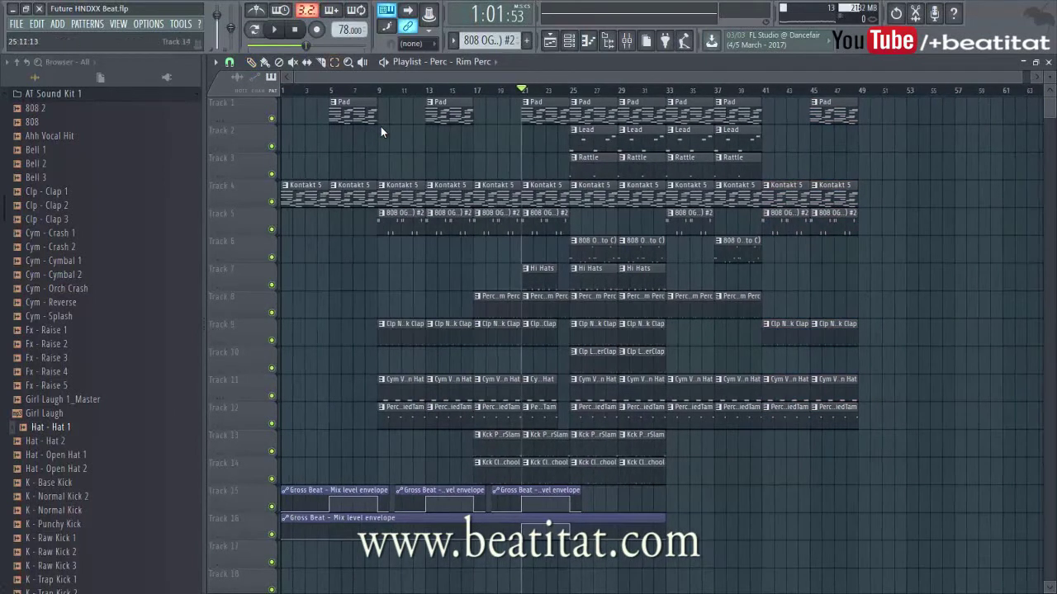
drag(553, 490, 841, 487)
key(ctrl+d)
key(space)
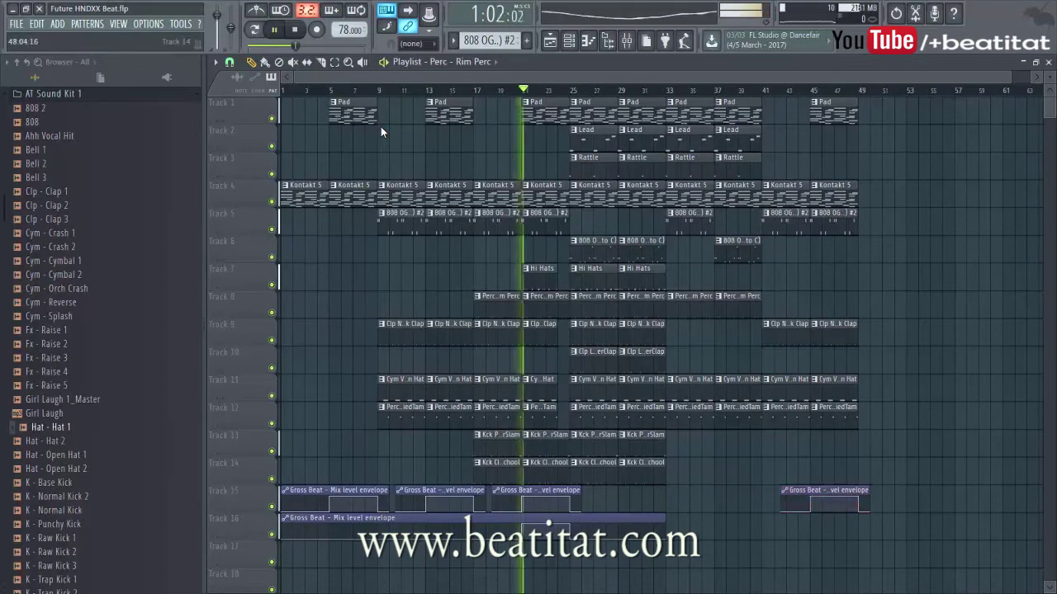
Copy the full section of bars 25 to 32 on tracks 1 to 14 into bars 49 to 56.
drag(580, 101, 642, 472)
mouse_move(586, 132)
mouse_down()
mouse_move(933, 132)
mouse_move(875, 132)
mouse_up()
key(ctrl+d)
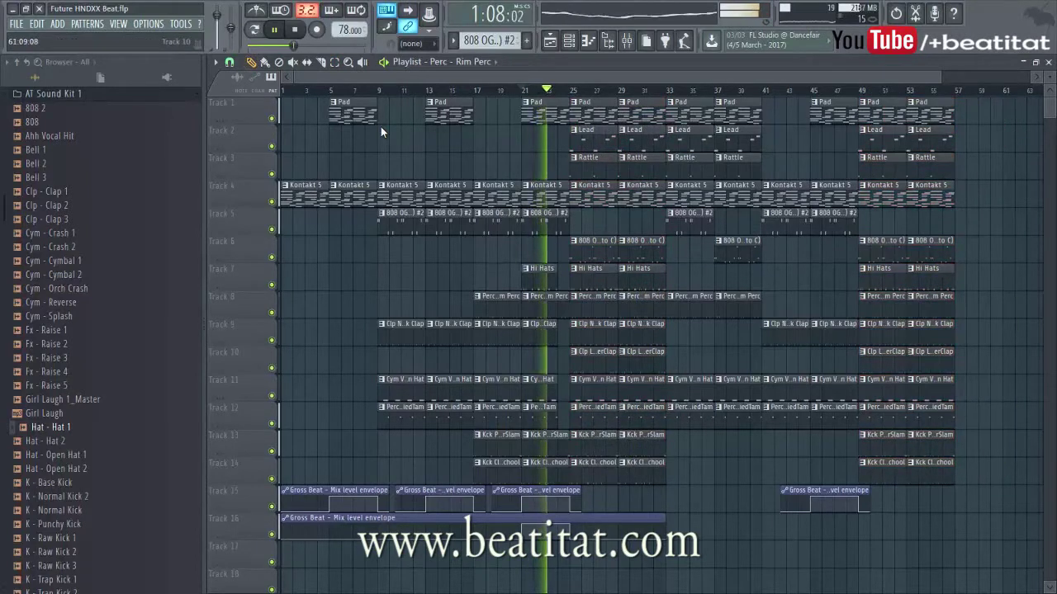
Listen to the arrangement from about bar 23 to bar 32 while checking the mixer levels.
drag(939, 77, 1030, 77)
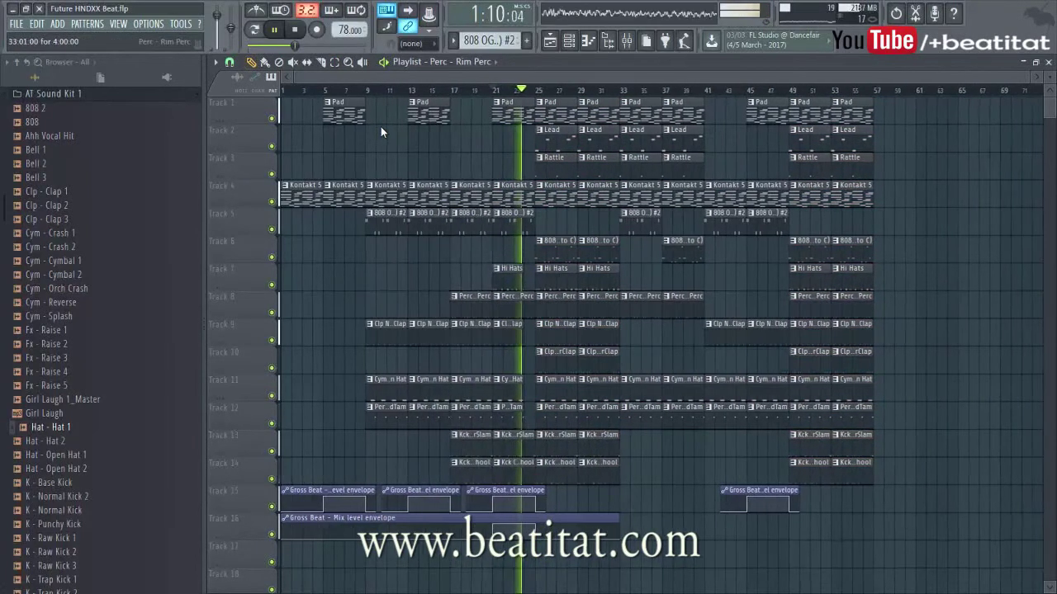
key(F9)
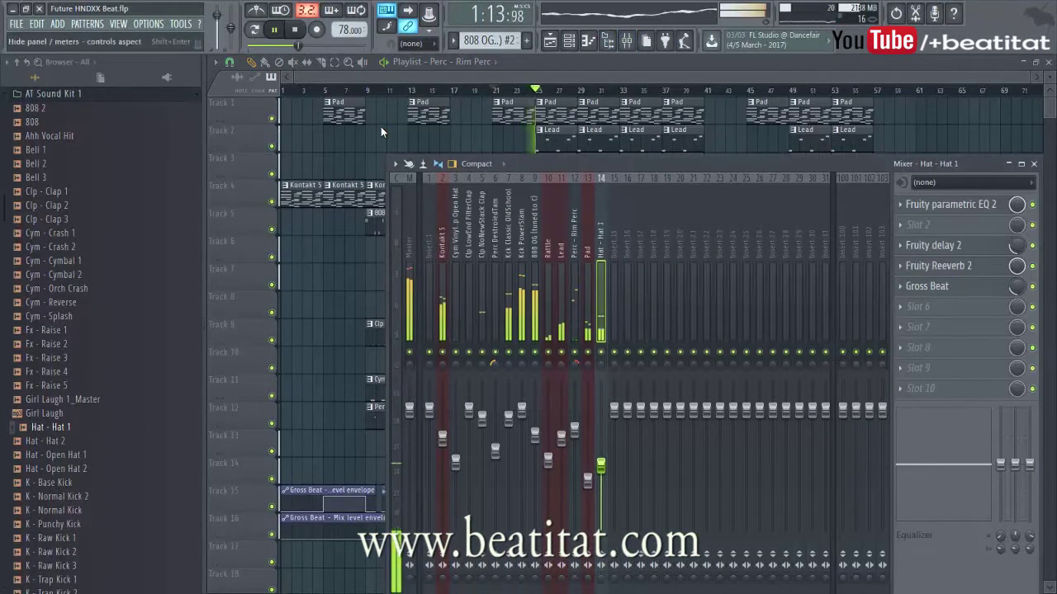
key(F9)
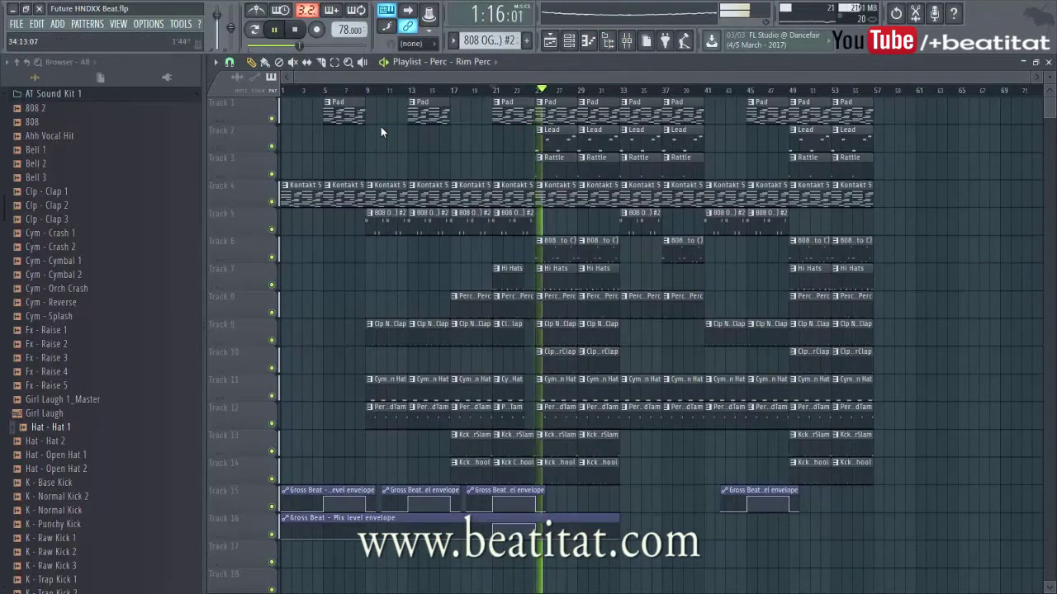
key(F9)
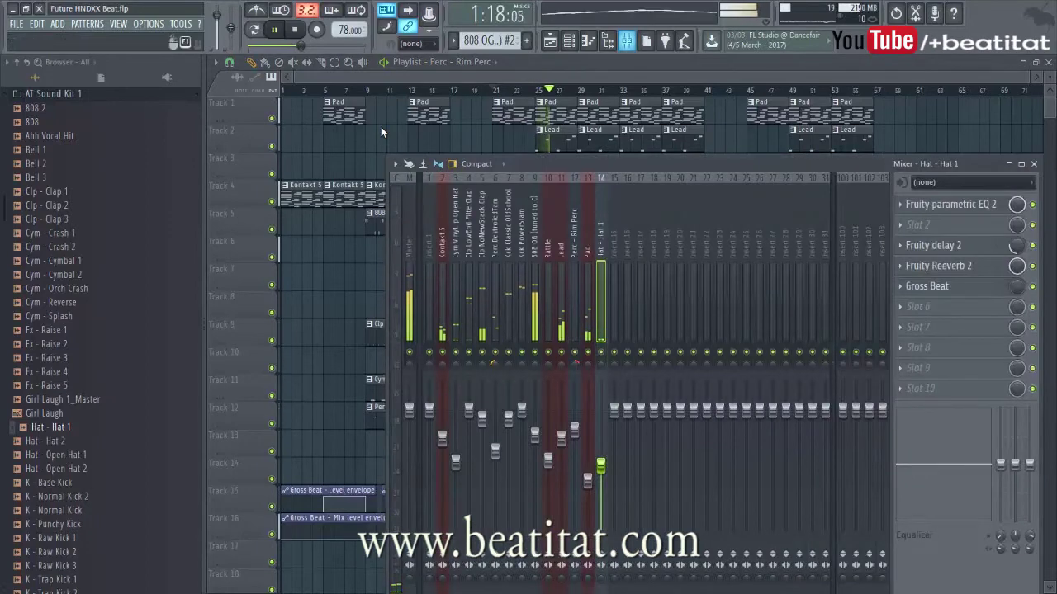
key(F6)
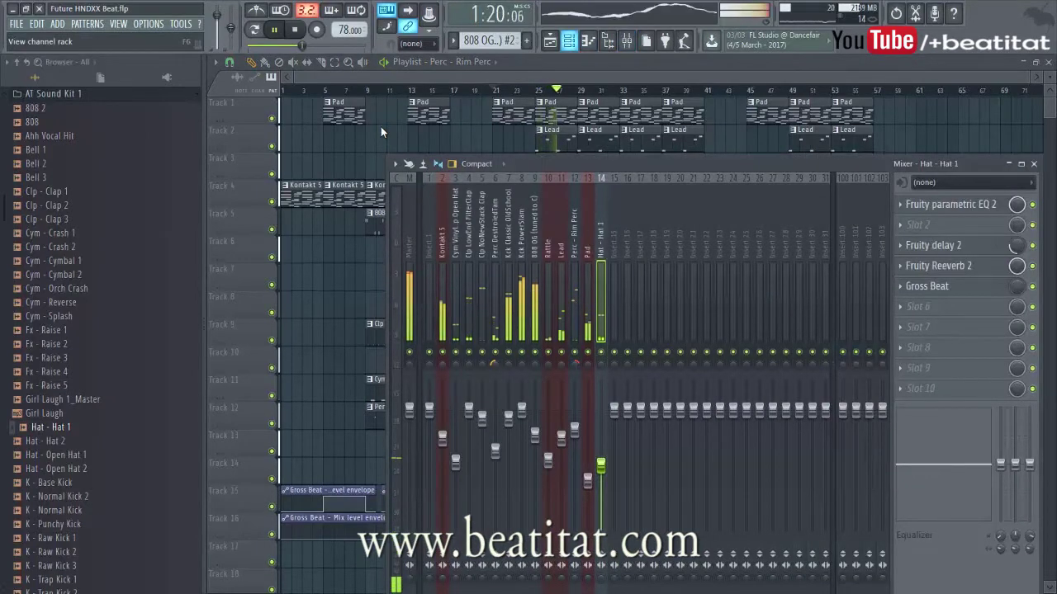
key(F9)
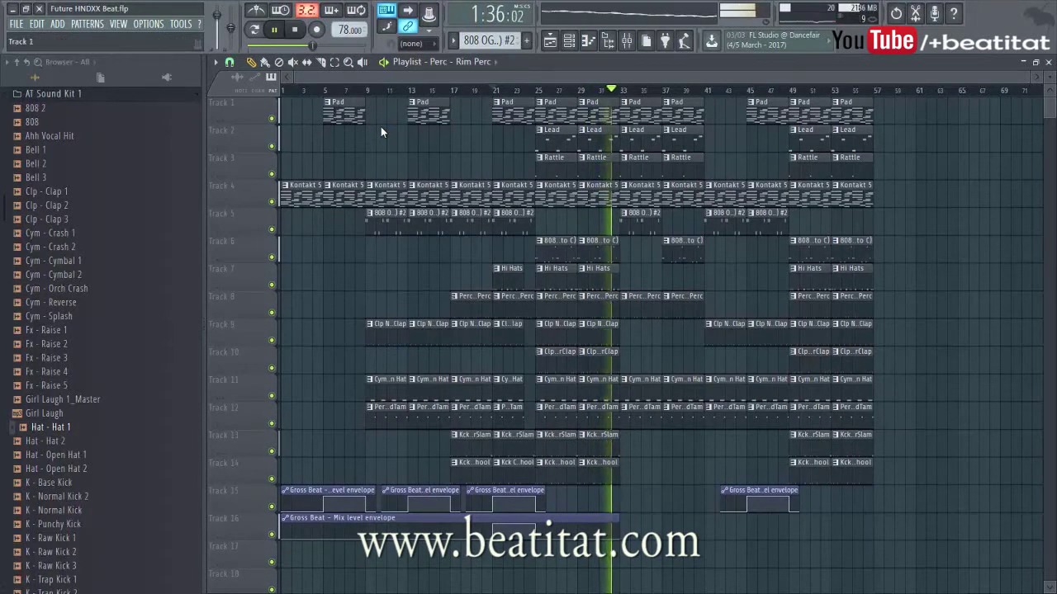
Insert an empty playlist track above the Pad clips.
right_click(246, 100)
click(281, 278)
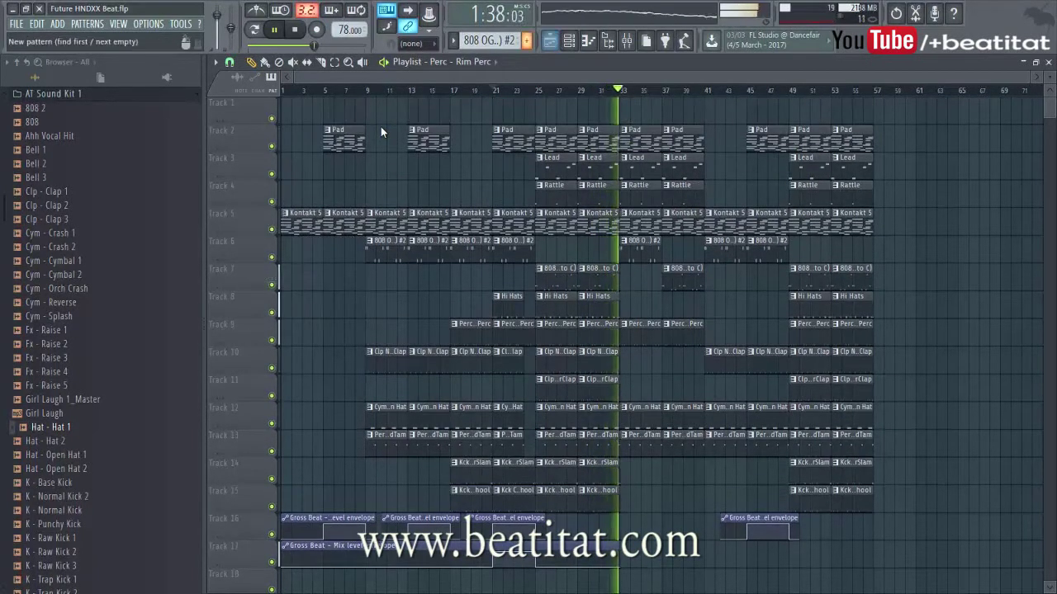
Create a new pattern named Lead 2 and place it on track 1 across bars 37 to 40.
key(F4)
text(Lead 2)
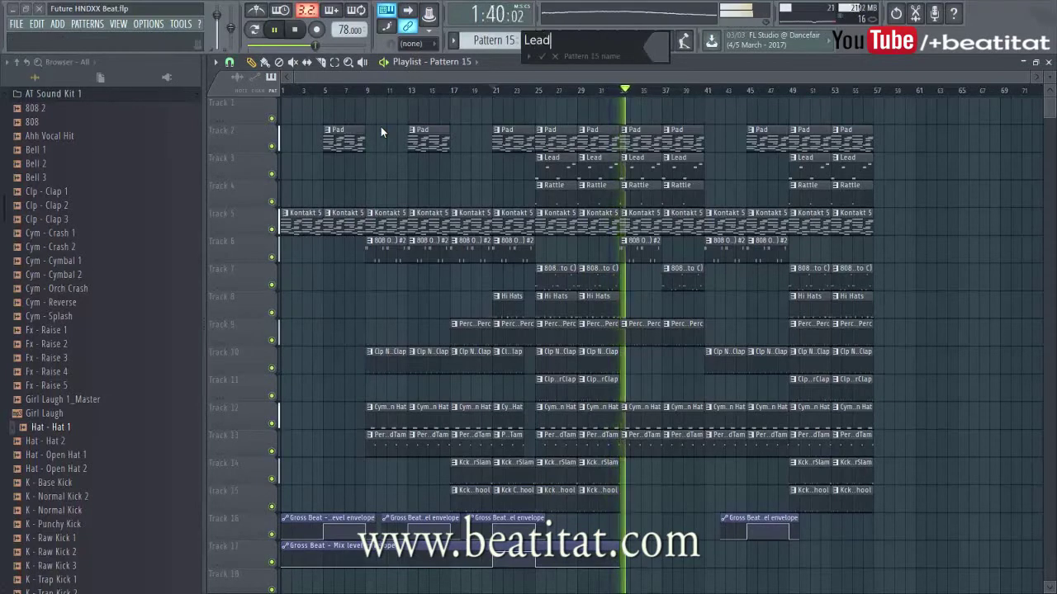
key(Return)
click(667, 113)
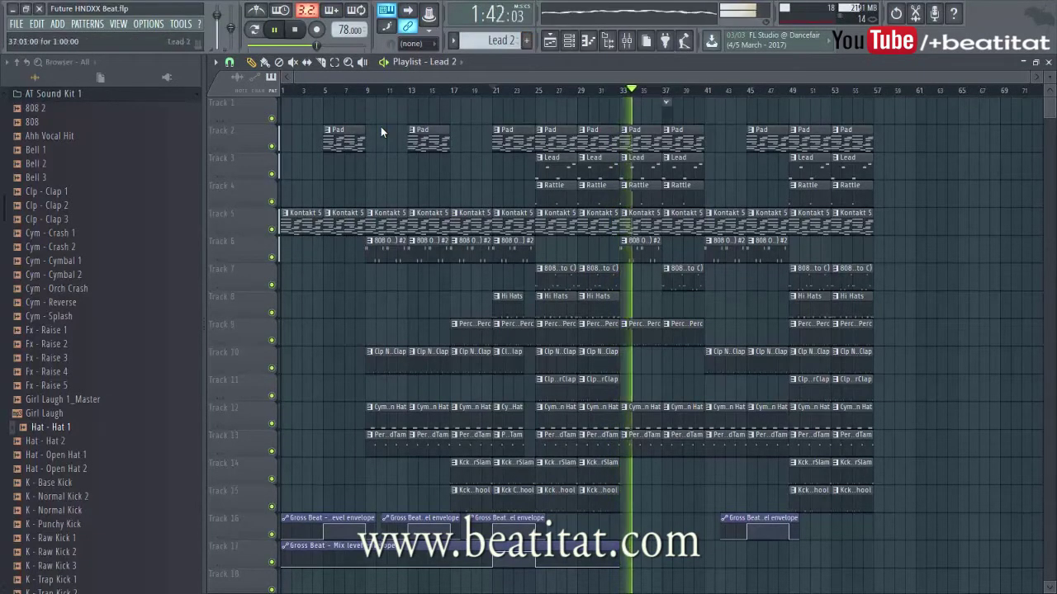
drag(673, 112, 703, 112)
Insert an Omnisphere_2 channel above Pad and replace its instrument with Omnisphere.
key(F6)
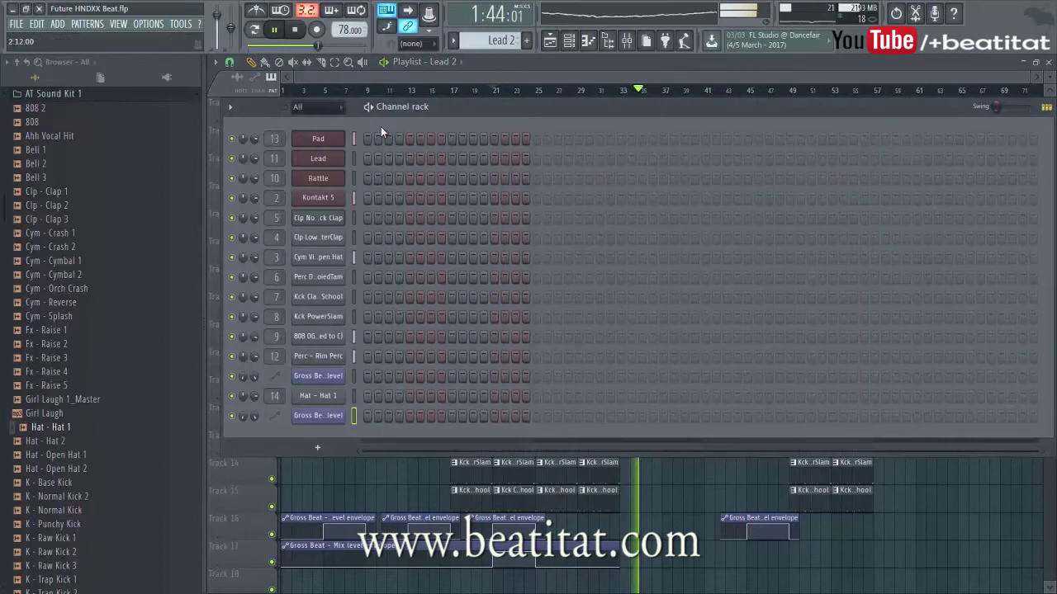
right_click(318, 138)
mouse_move(378, 190)
click(462, 248)
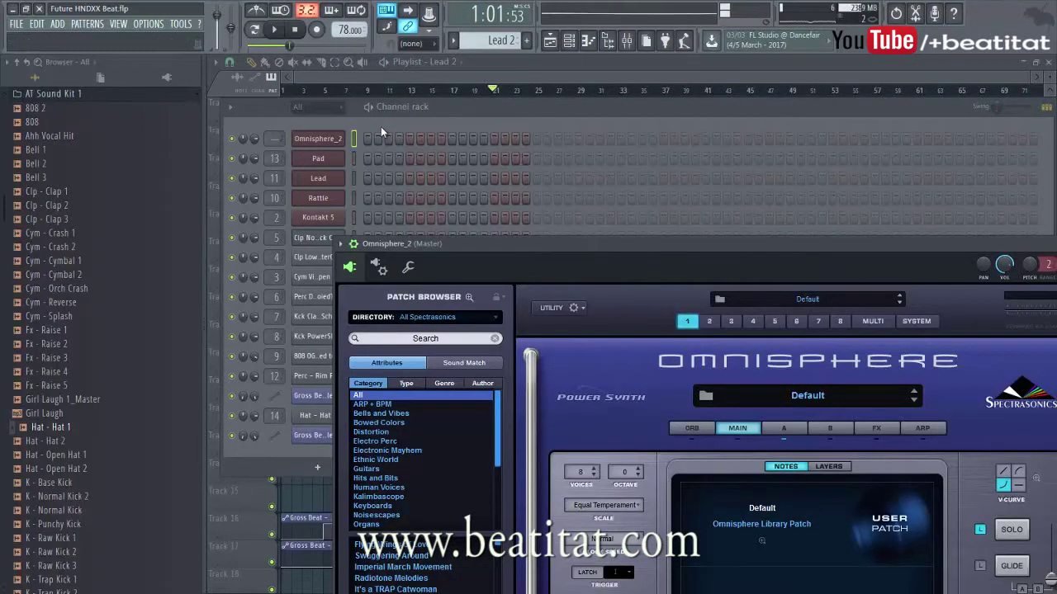
right_click(318, 138)
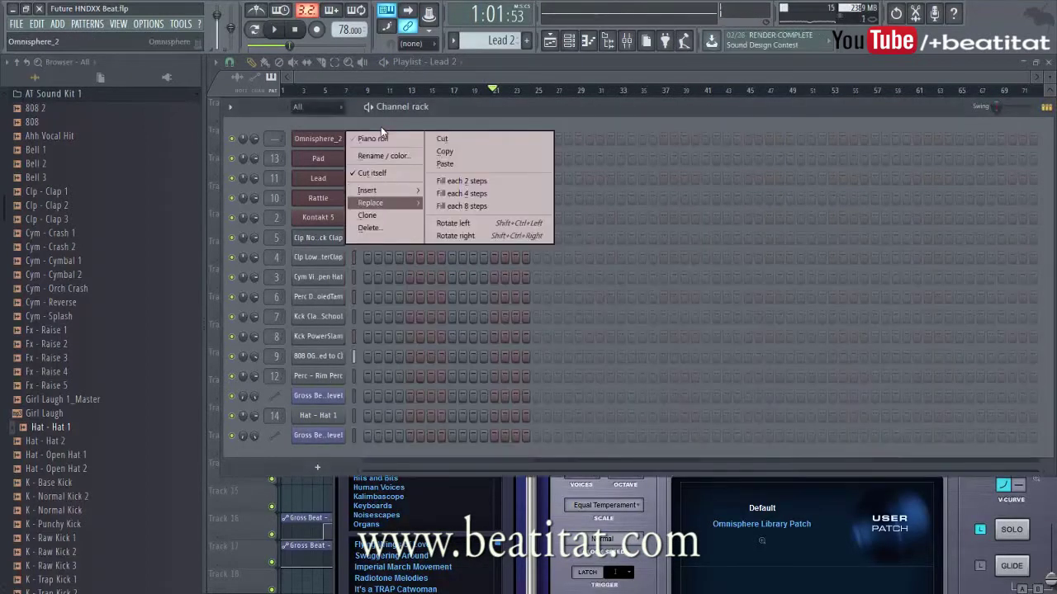
mouse_move(378, 203)
key(Return)
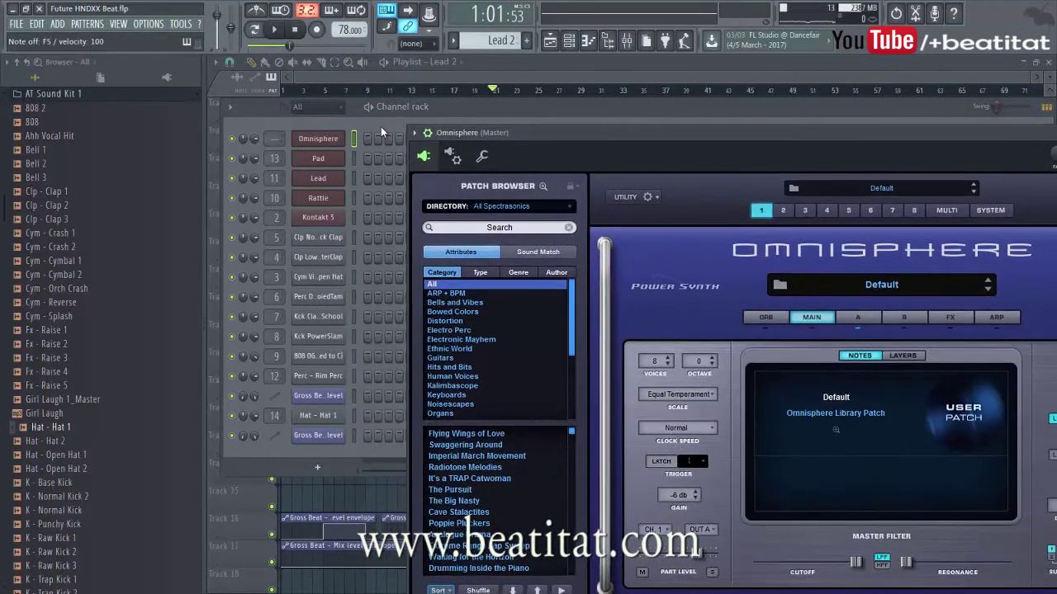
Filter the Omnisphere patches by the Ballad genre and browse the matching patches.
click(519, 273)
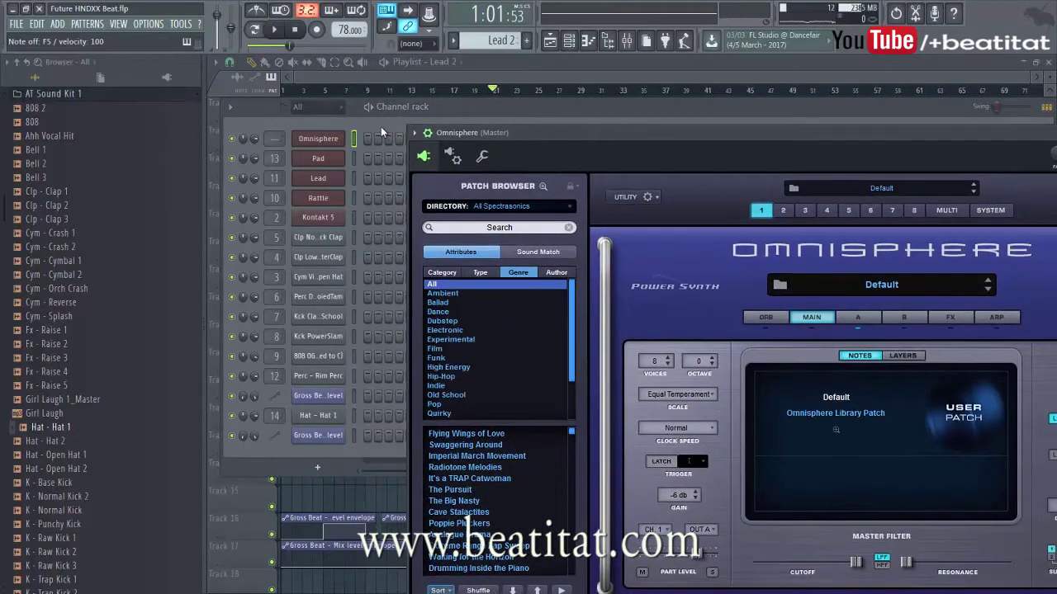
click(438, 302)
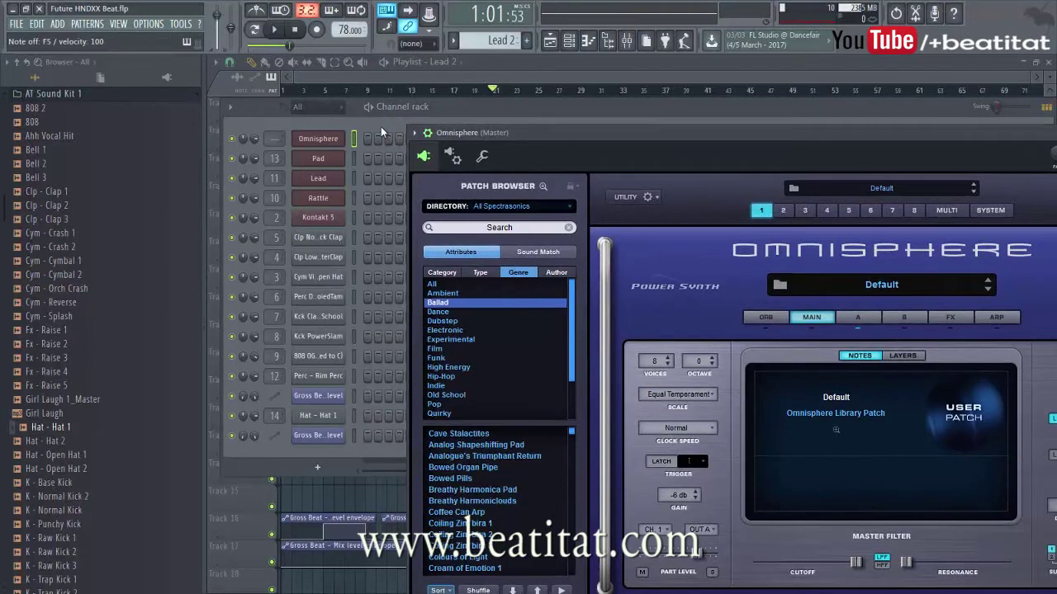
scroll(495, 347, down, 2)
scroll(495, 499, down, 8)
Narrow the Omnisphere patches by type to both Flutes and Winds and Flutey Colors.
click(479, 273)
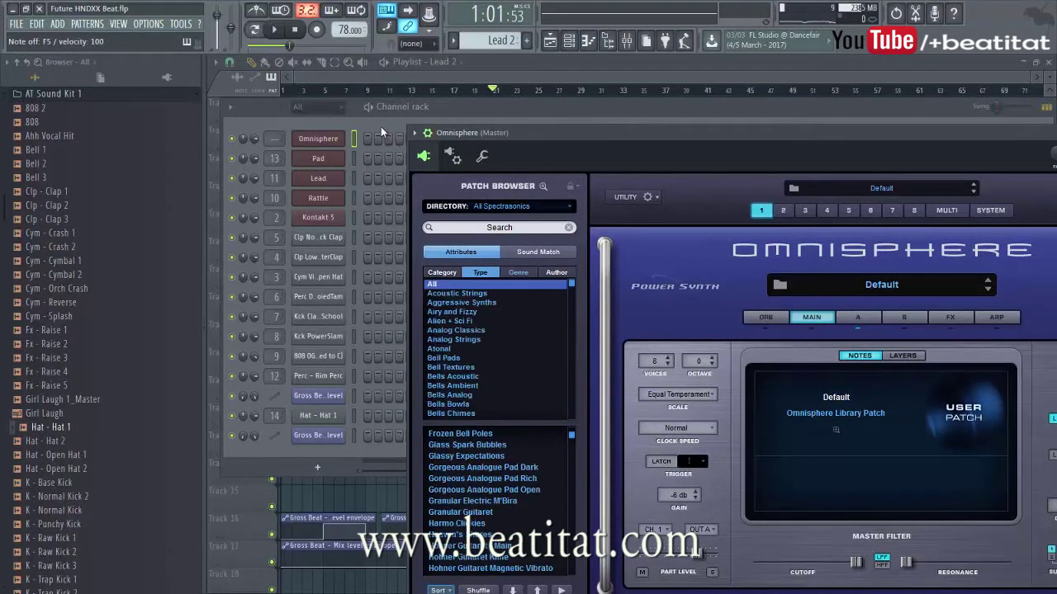
scroll(495, 347, down, 10)
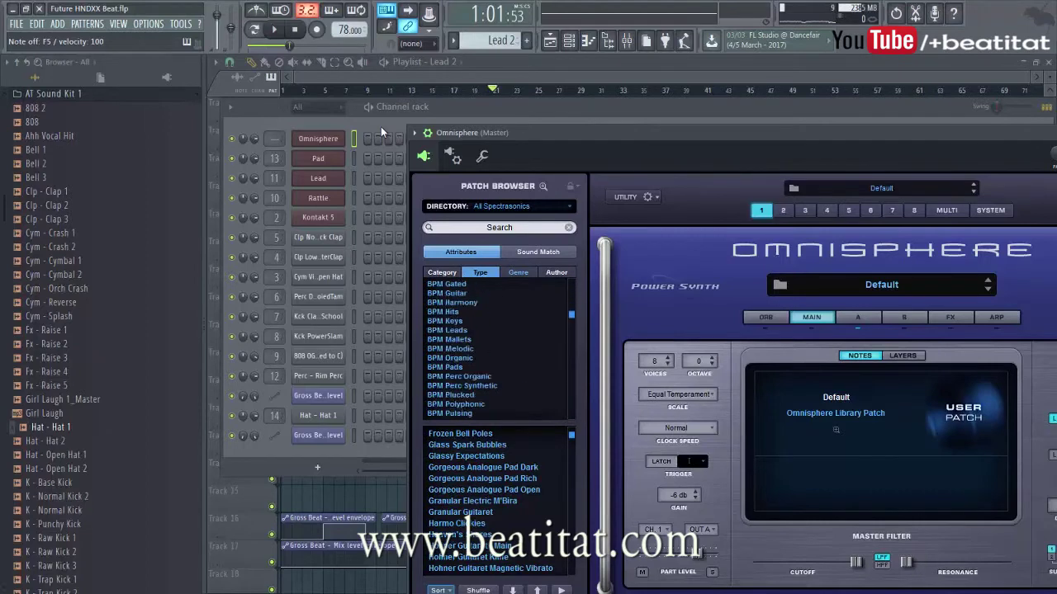
scroll(495, 347, down, 12)
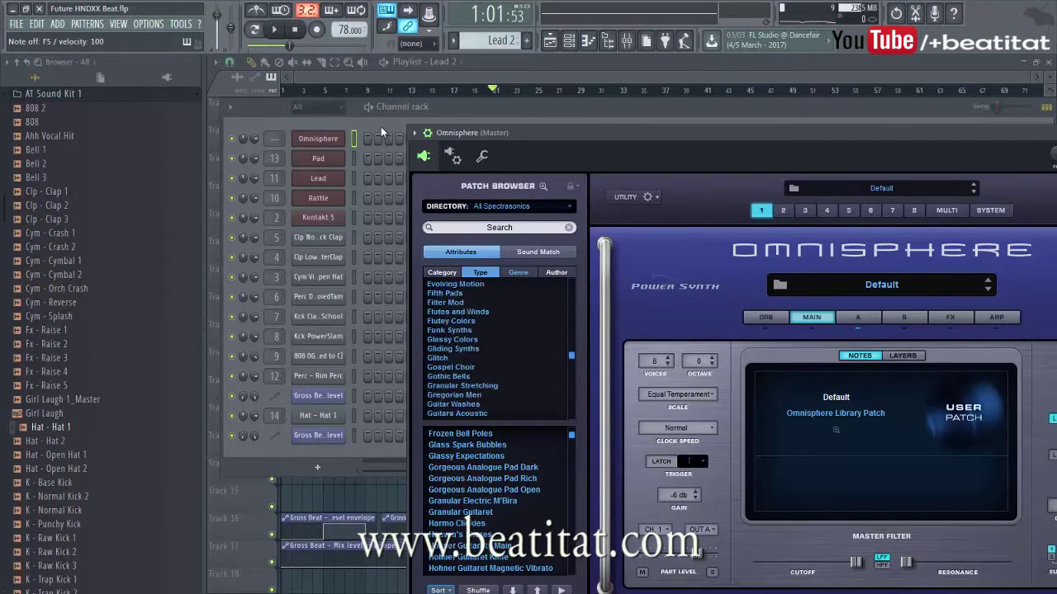
scroll(495, 346, up, 1)
scroll(496, 347, up, 1)
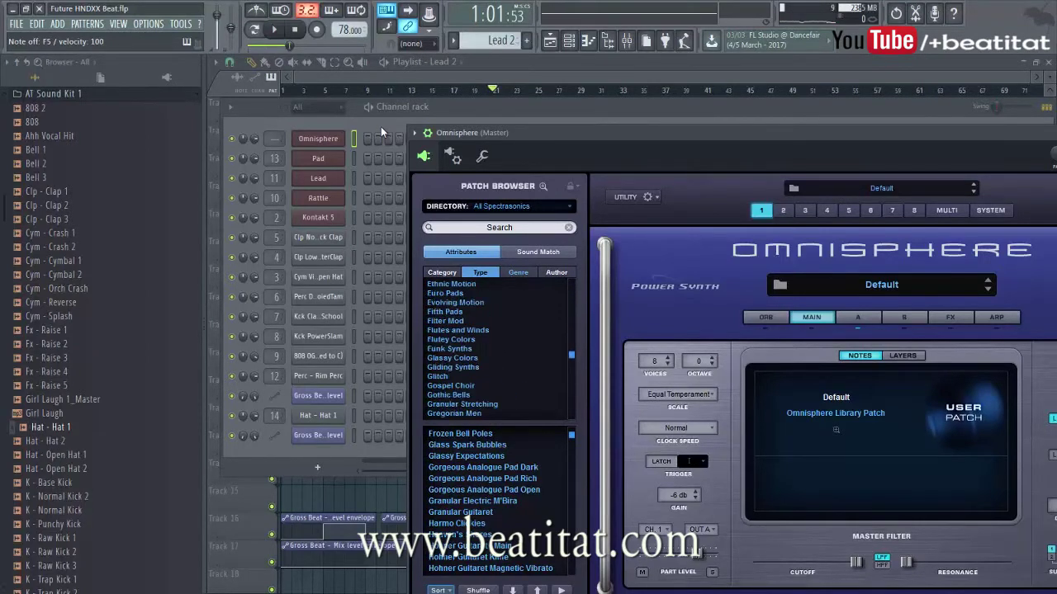
click(458, 331)
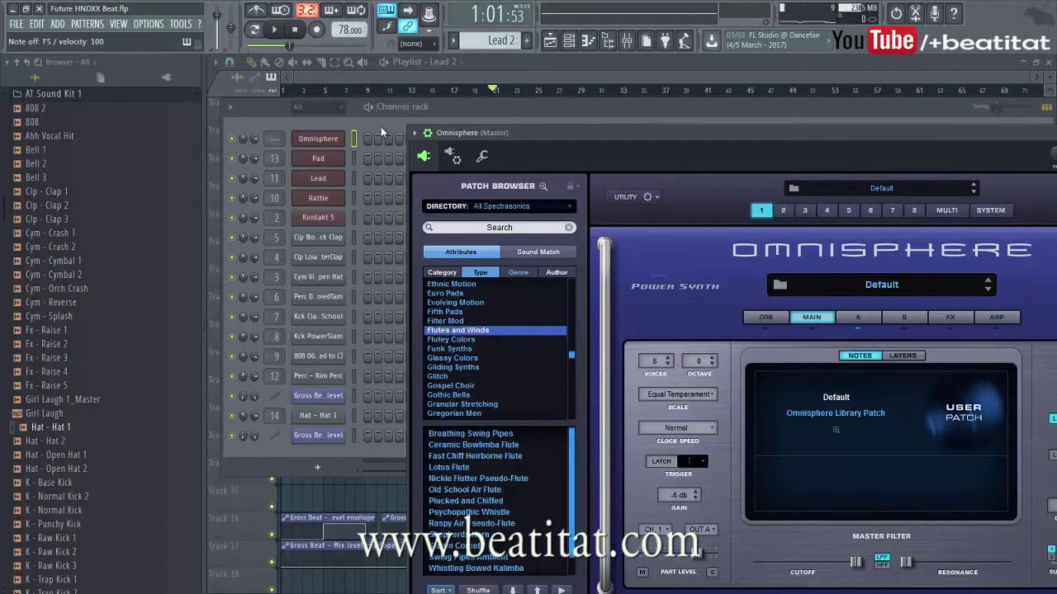
key(Down)
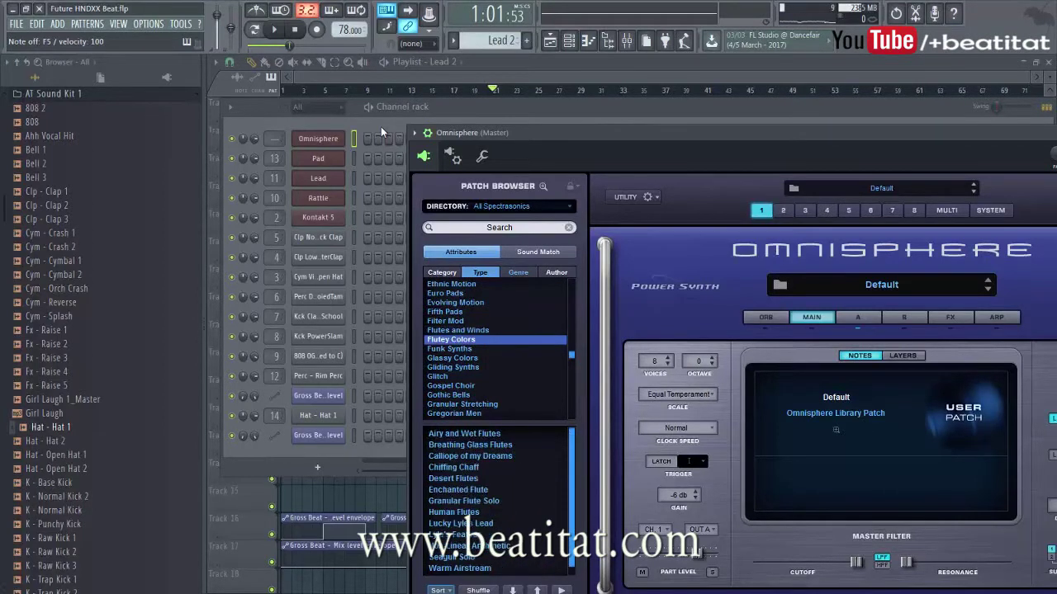
key(shift+Up)
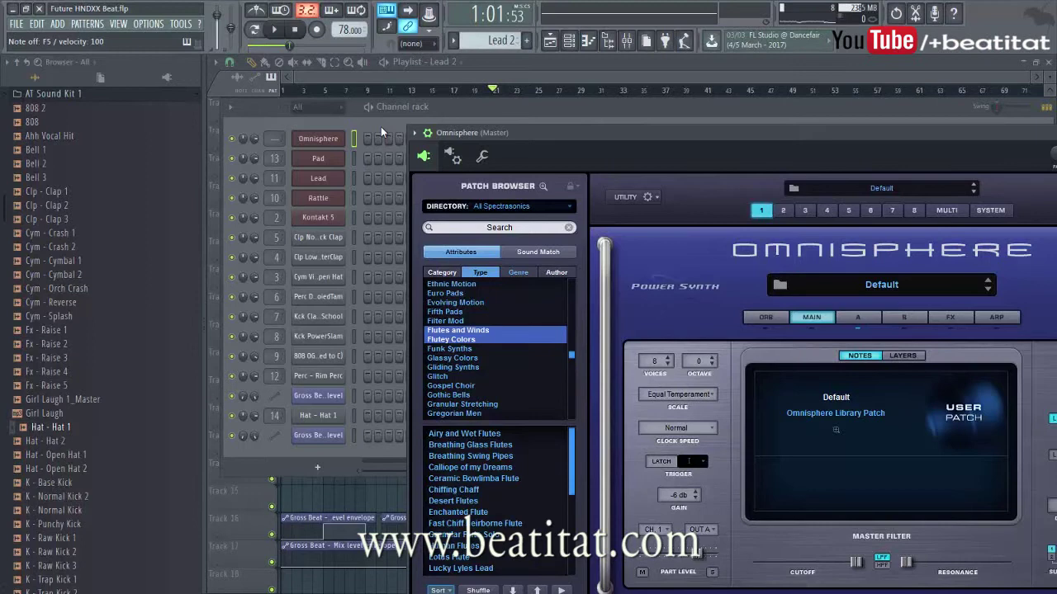
Load the Old School Air Flute patch and try it against the arrangement from about bar 36.
drag(472, 132, 507, 87)
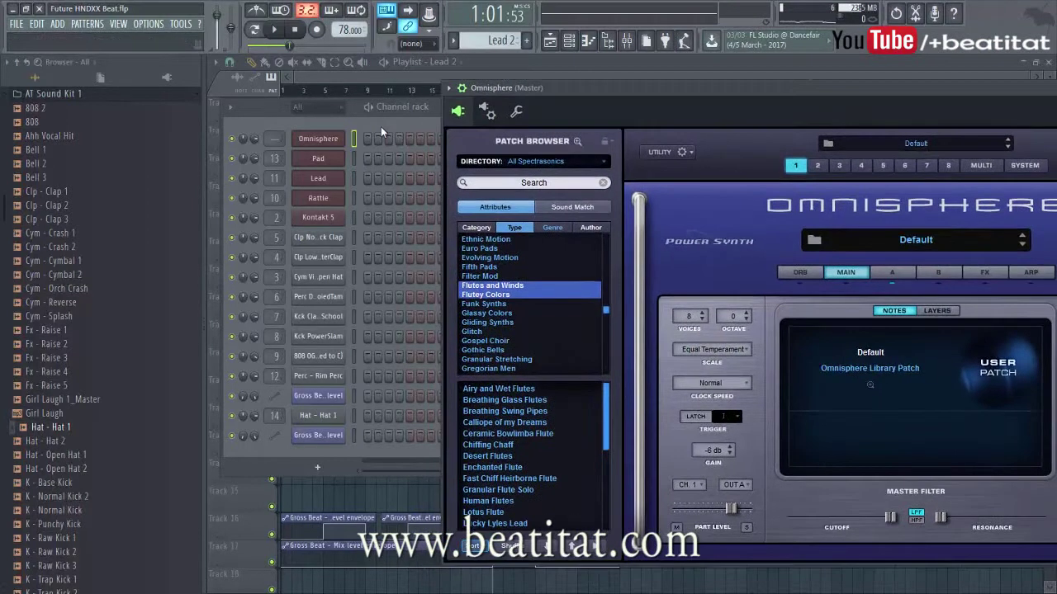
scroll(530, 304, up, 1)
scroll(499, 433, down, 4)
click(499, 434)
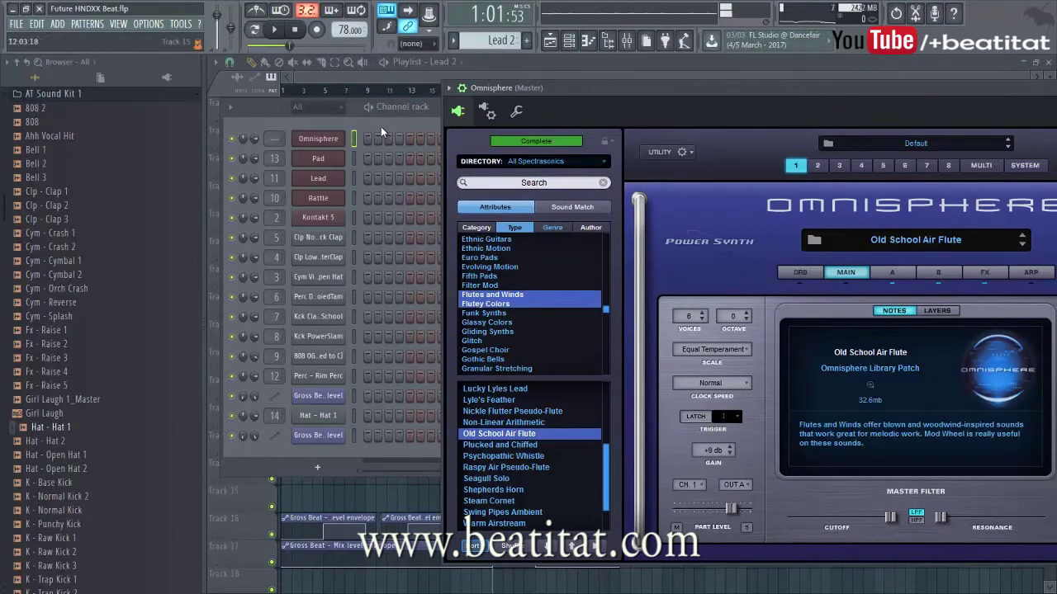
key(F5)
key(space)
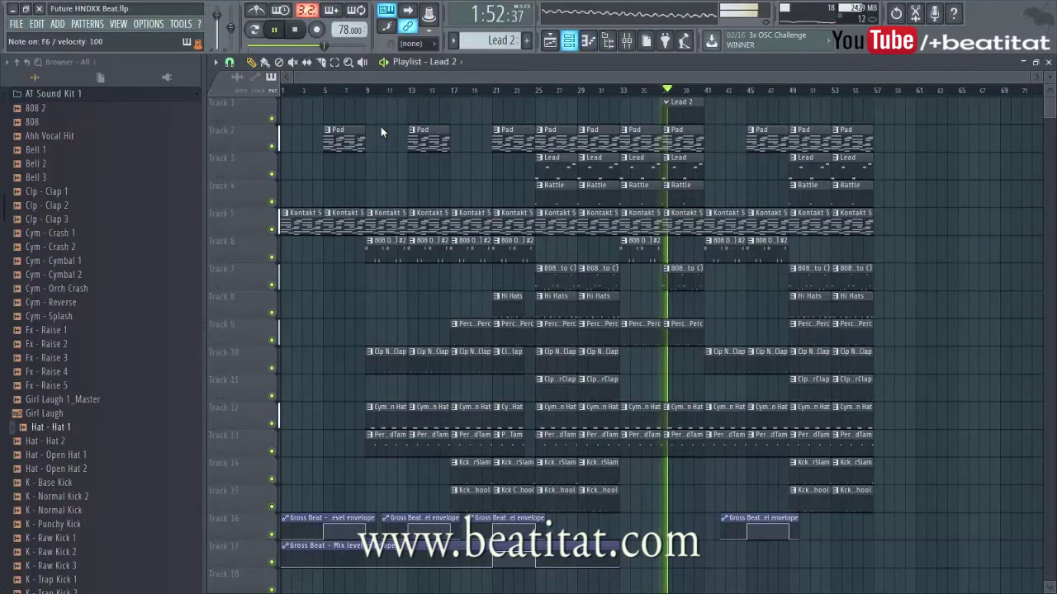
Audition the flute patches below Old School Air Flute during playback and load Seagull Solo, then return to the playlist.
key(F6)
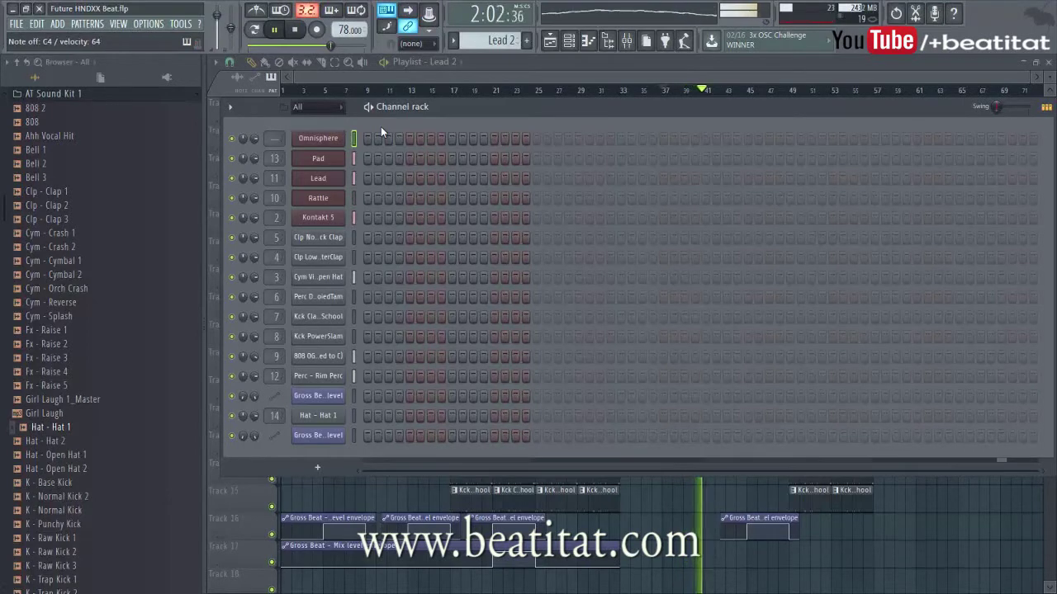
key(Down)
key(Down)
key(Down)
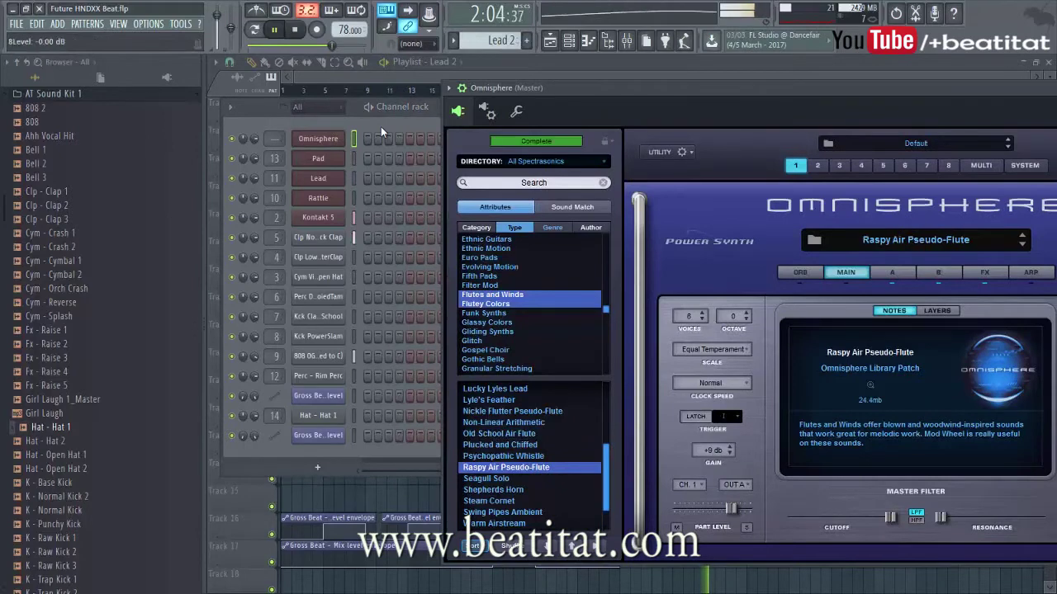
key(Down)
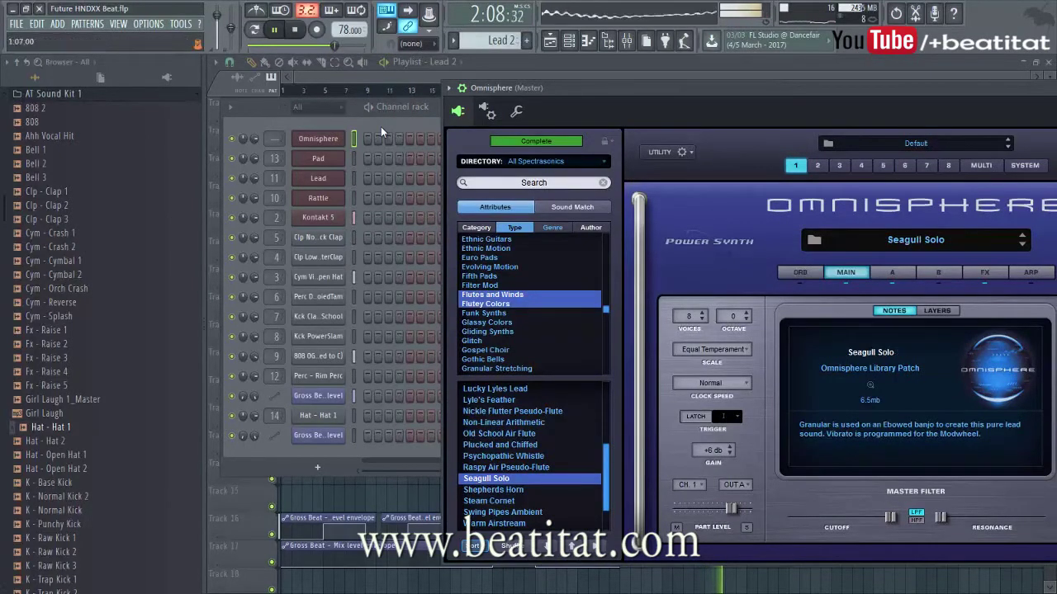
click(381, 133)
key(F5)
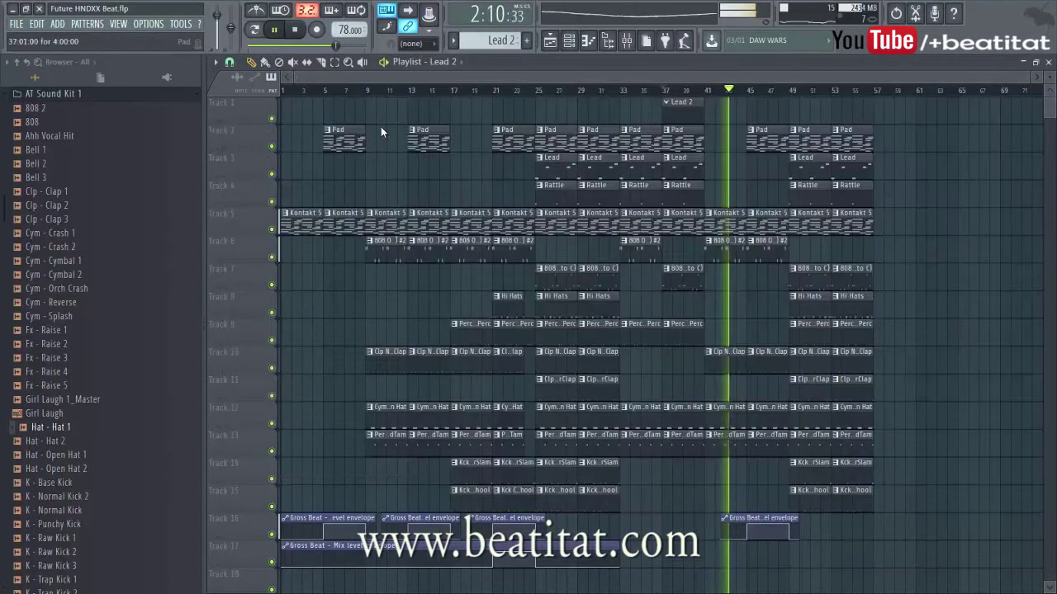
Open the Omnisphere piano roll, place a one-beat D5 note at the start of bar 1, and play it back.
key(F6)
right_click(381, 132)
click(381, 133)
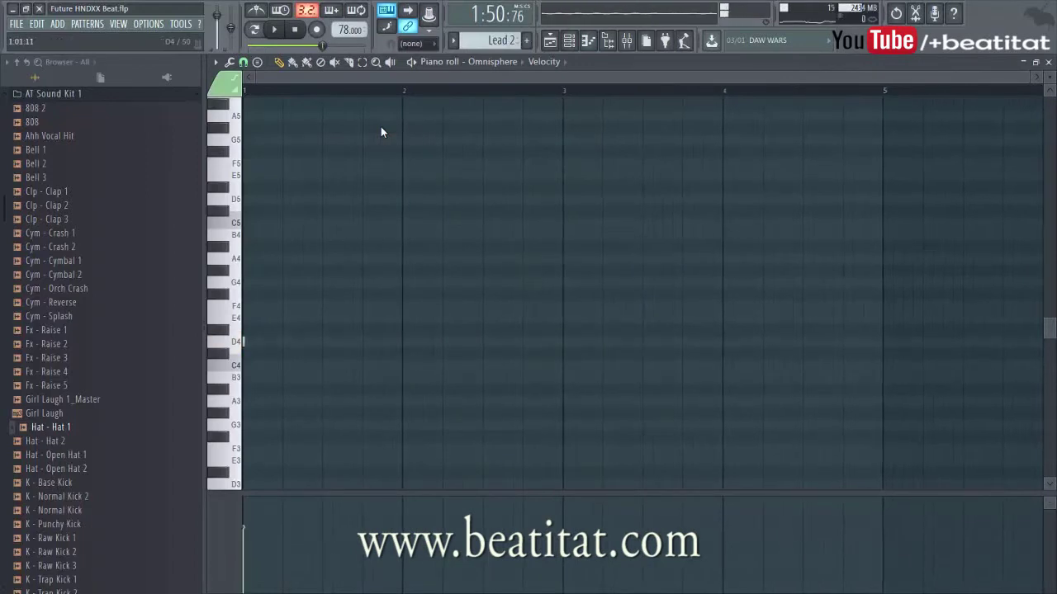
key(space)
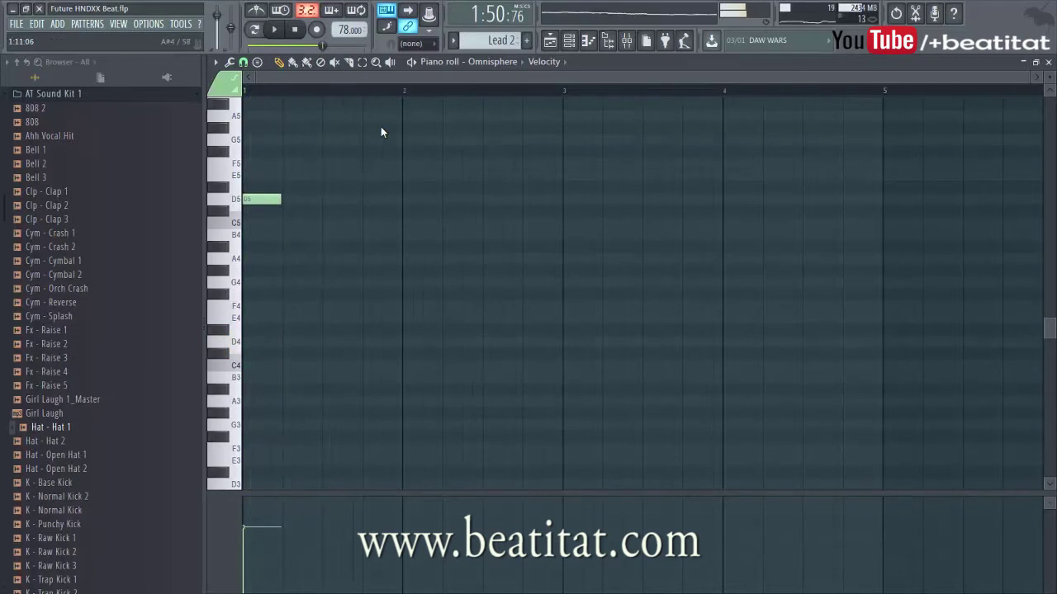
key(space)
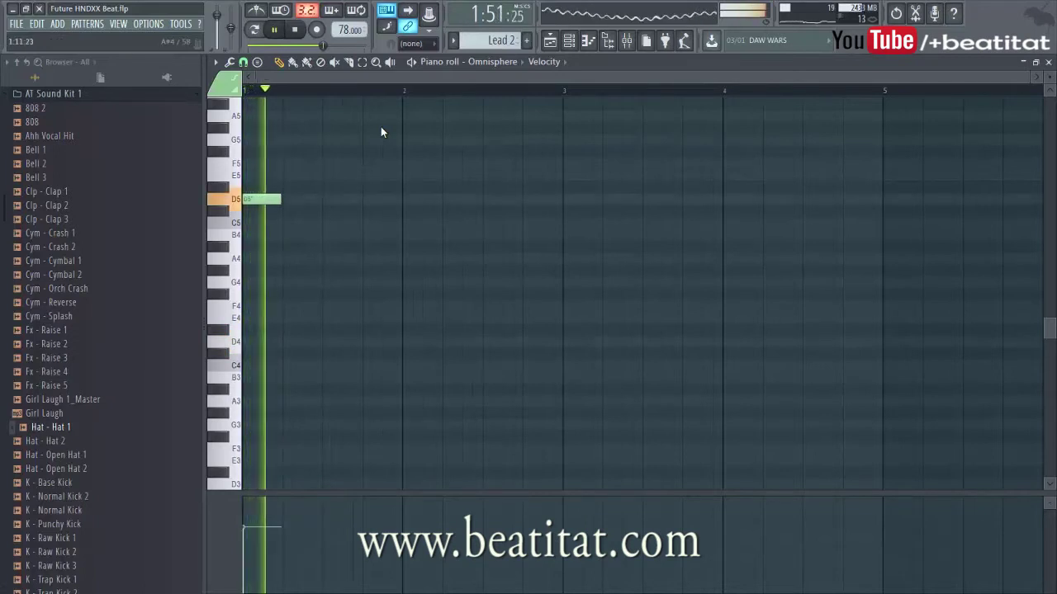
Add one-beat A4 notes on beat 3 of bars 1 and 2, and play back the melody.
click(328, 260)
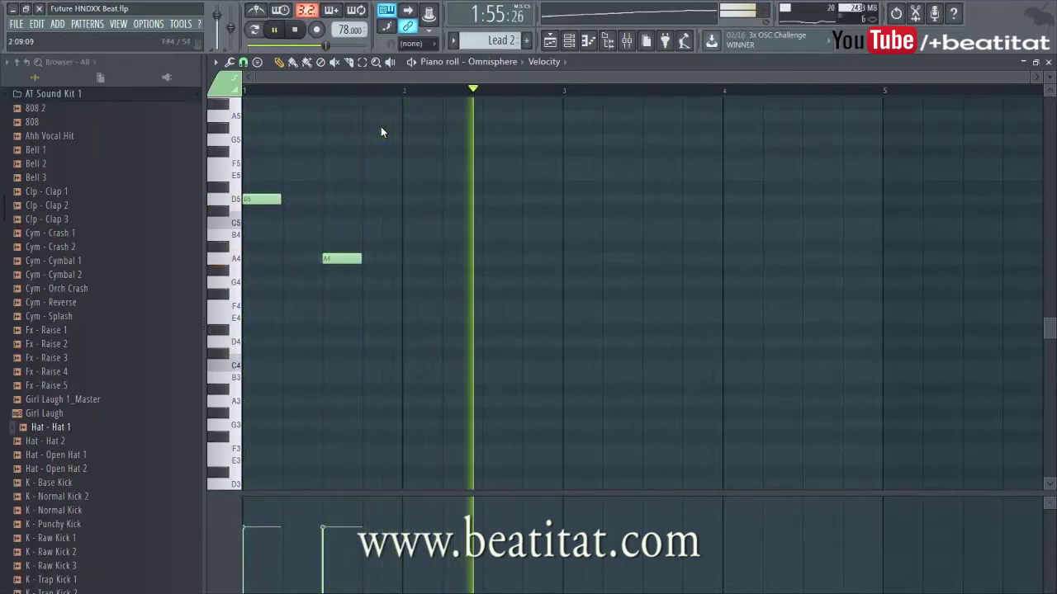
key(space)
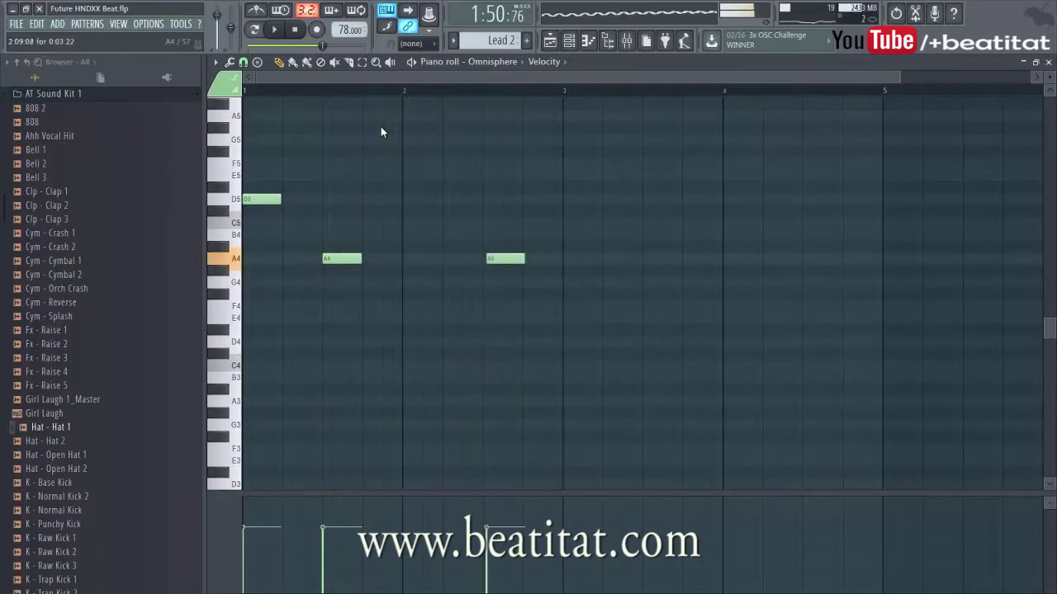
key(space)
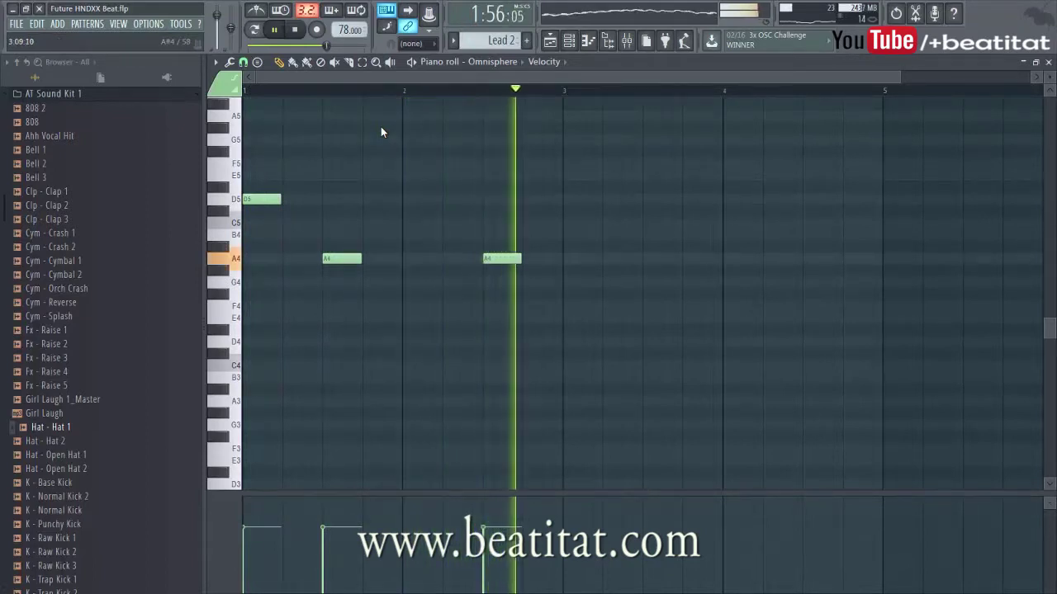
Add one-beat D5 at bar 3, B4 at bar 4 and G4 on beat 4 of bar 4, listening to the melody.
key(space)
click(568, 199)
key(space)
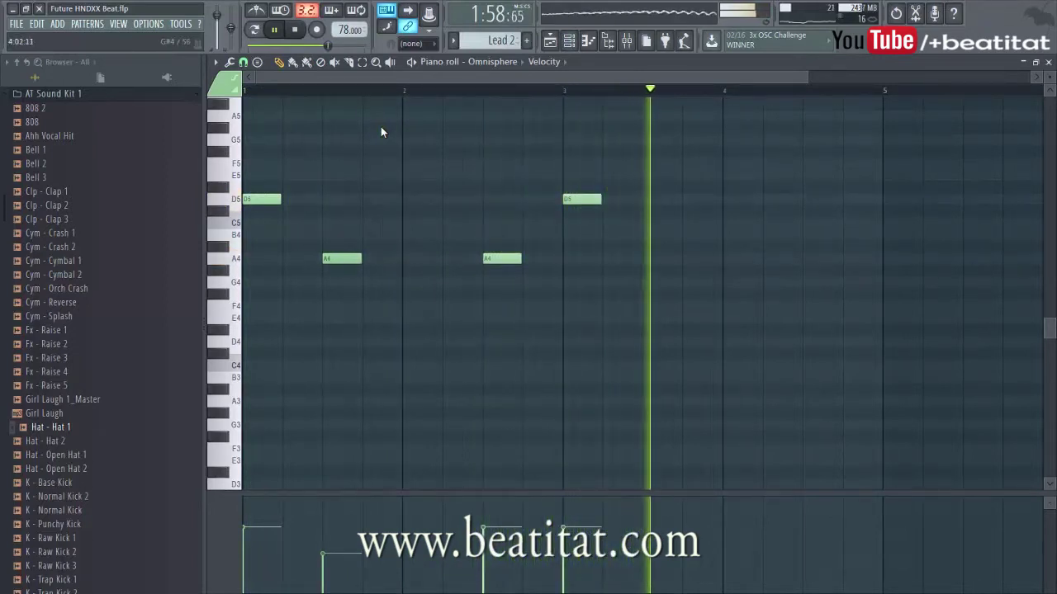
click(737, 235)
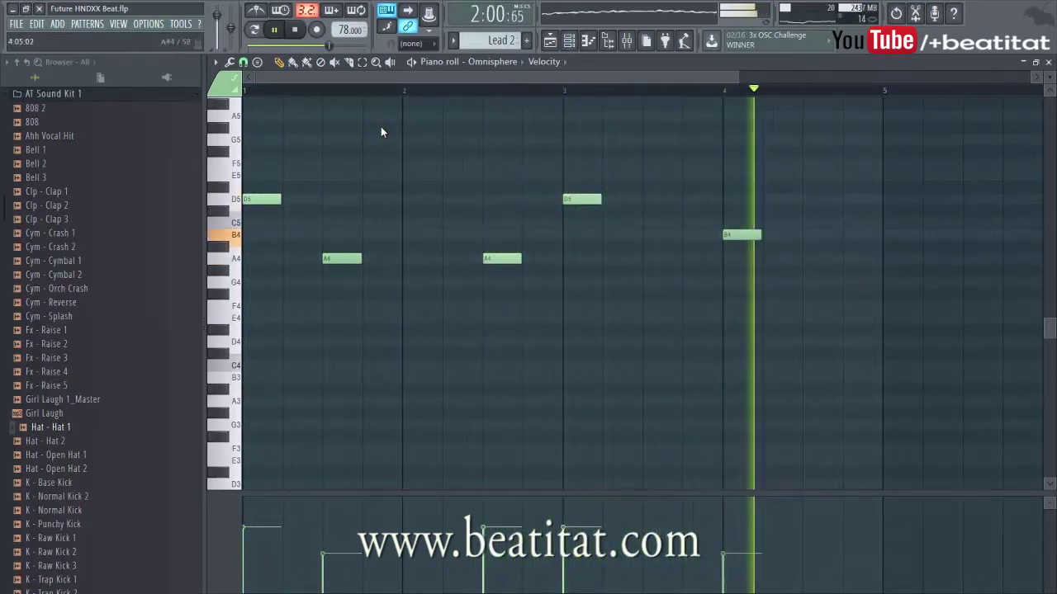
click(853, 282)
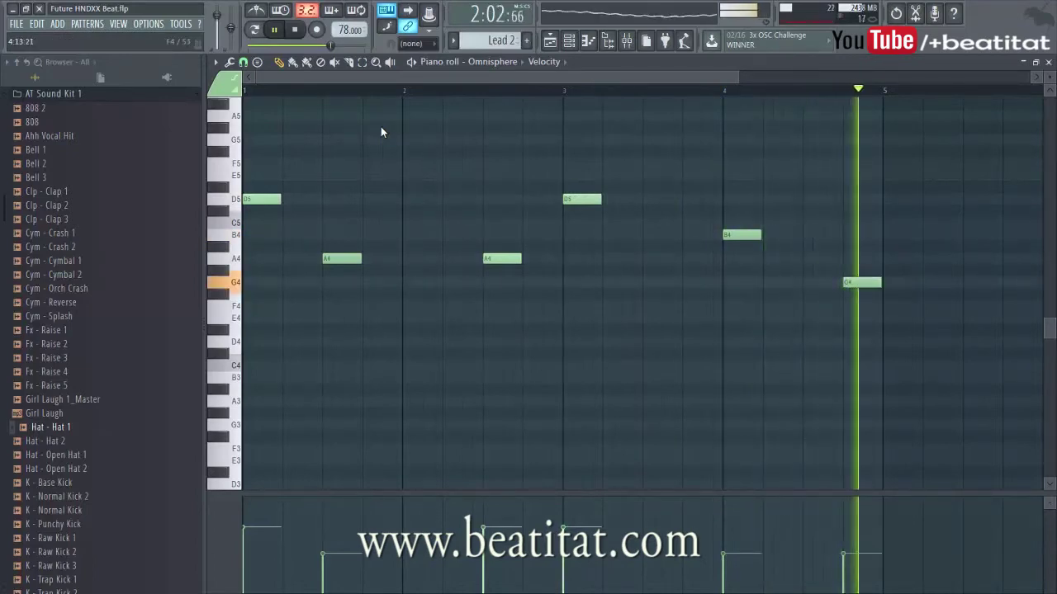
Rename the Omnisphere channel to Flute Lead and color it green.
key(F7)
right_click(319, 138)
click(446, 151)
right_click(319, 139)
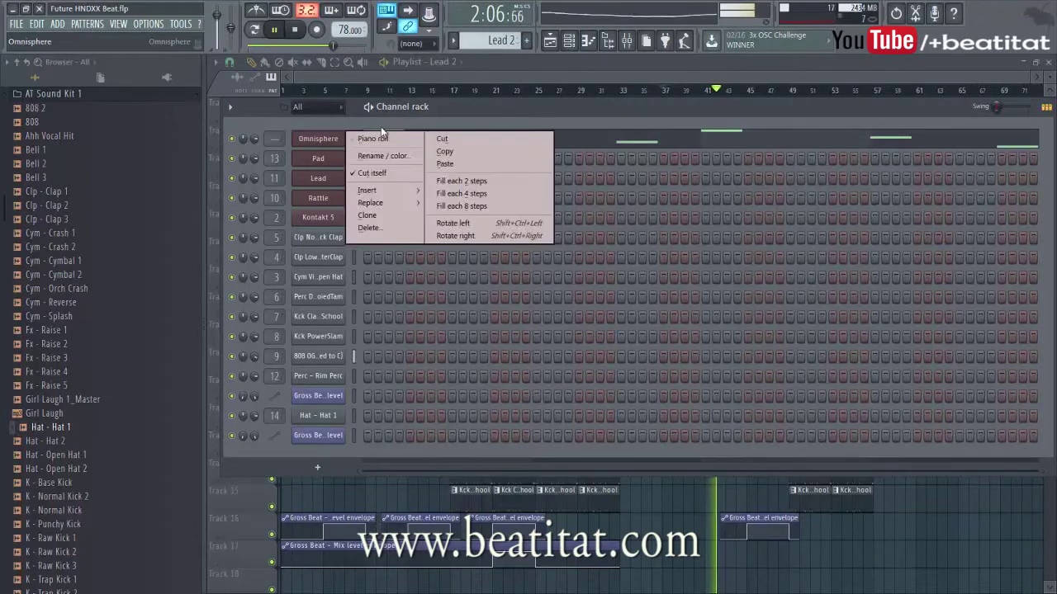
click(382, 156)
text(Flute Lead)
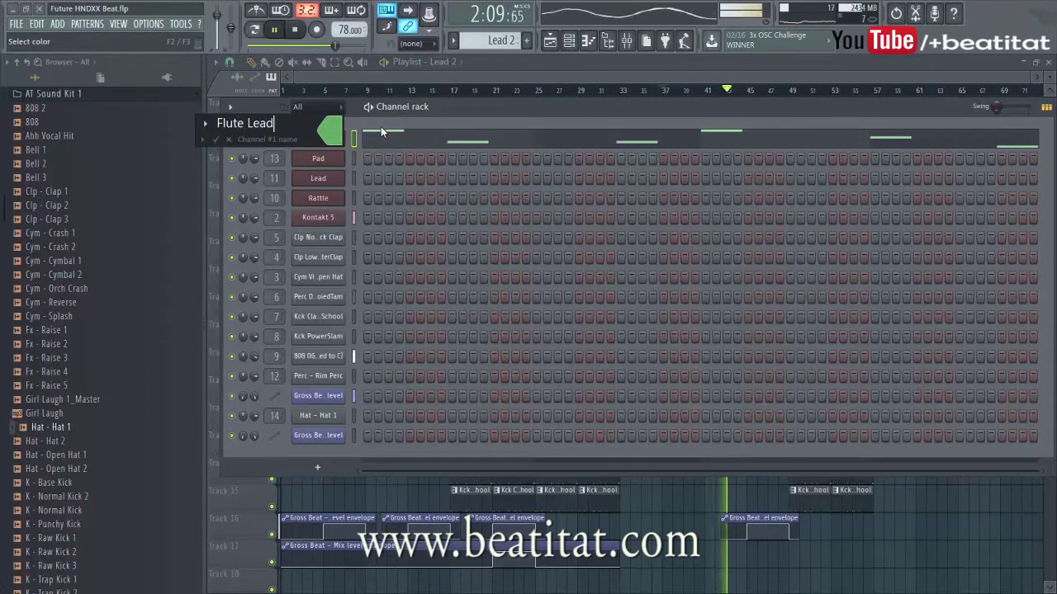
key(Return)
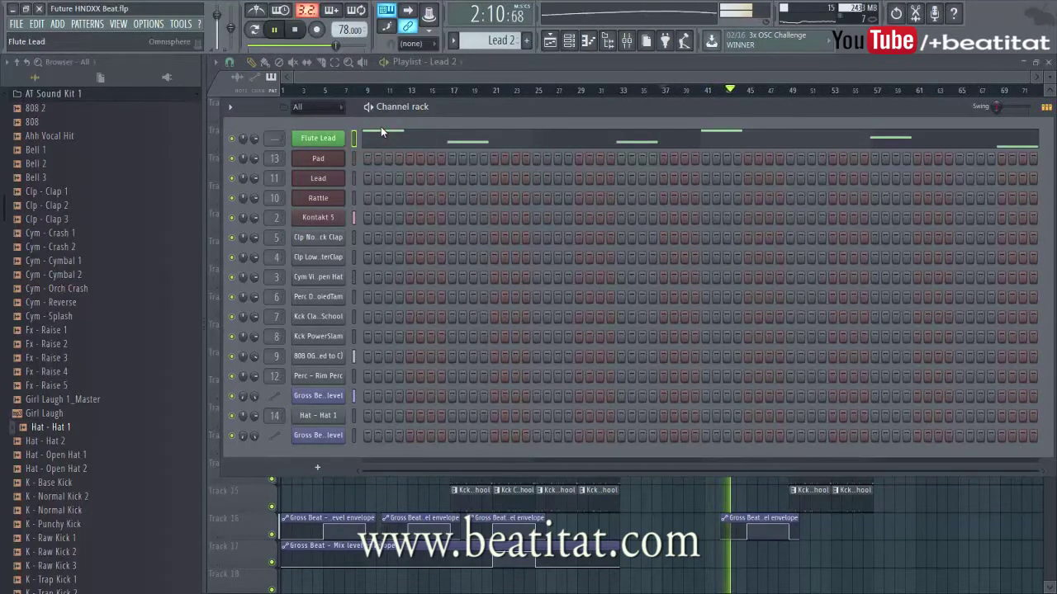
Route the Flute Lead channel to mixer track 15 and lower the track's volume while the beat plays.
click(319, 139)
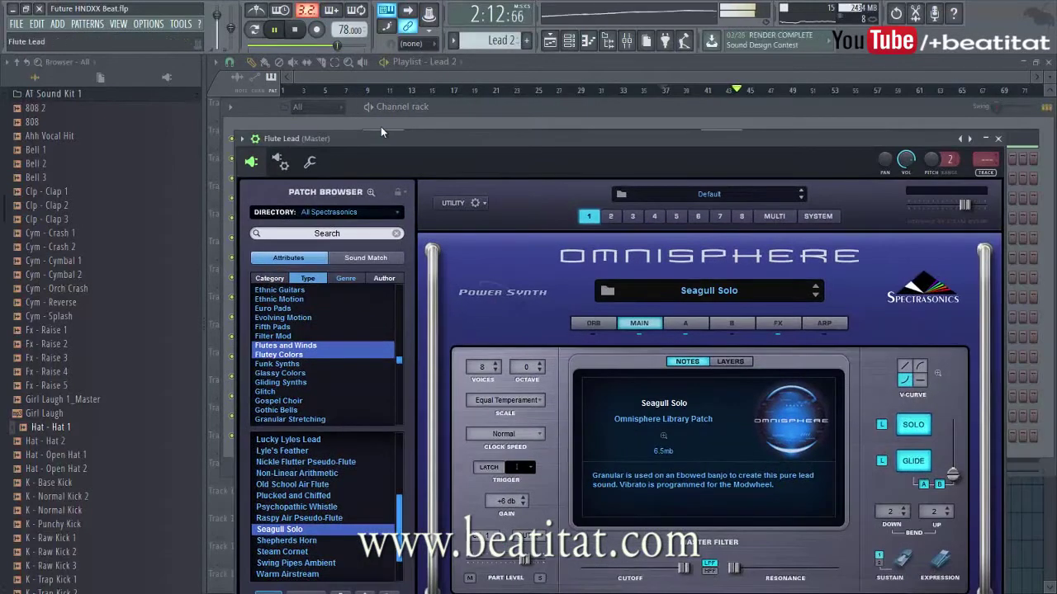
key(ctrl+l)
key(space)
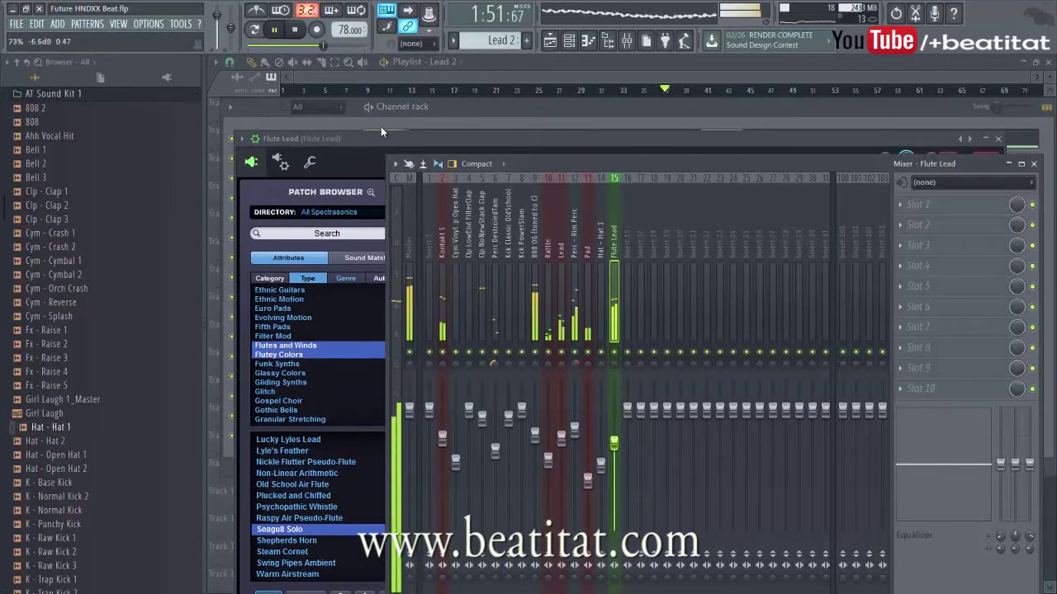
Add Fruity Parametric EQ 2 in slot 1 of Flute Lead with band 1 as high-pass, a slight band 5 dip and rolled-off highs.
click(900, 204)
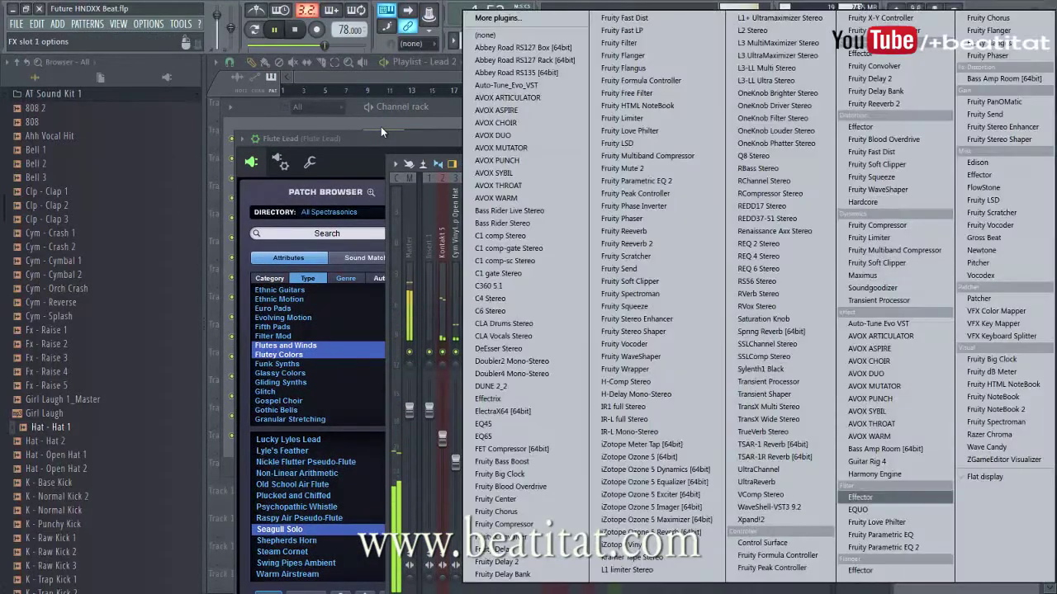
click(896, 546)
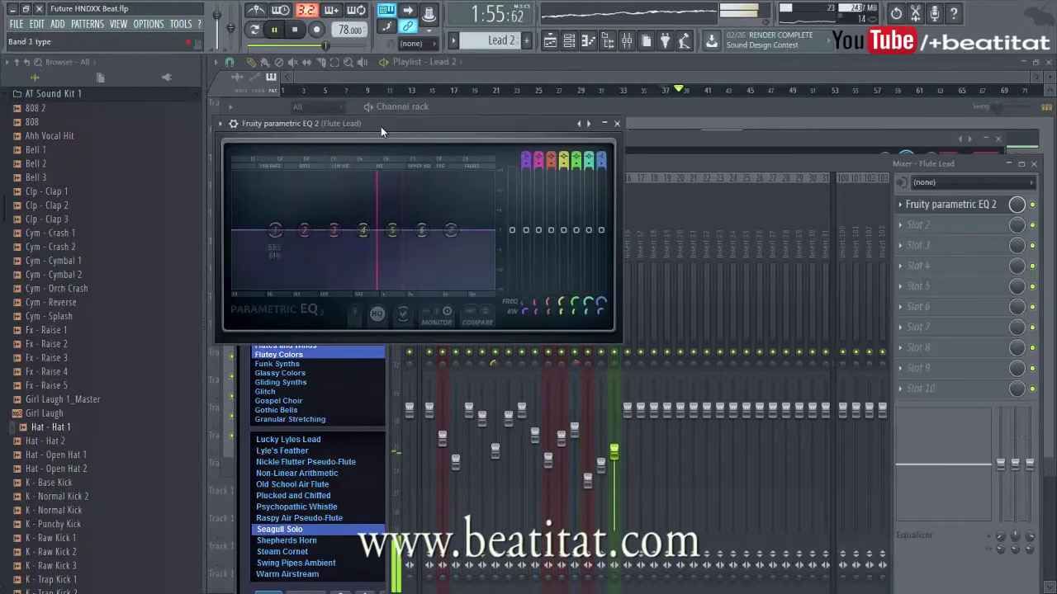
drag(525, 157, 526, 170)
drag(392, 231, 345, 227)
drag(422, 230, 426, 229)
drag(512, 230, 511, 227)
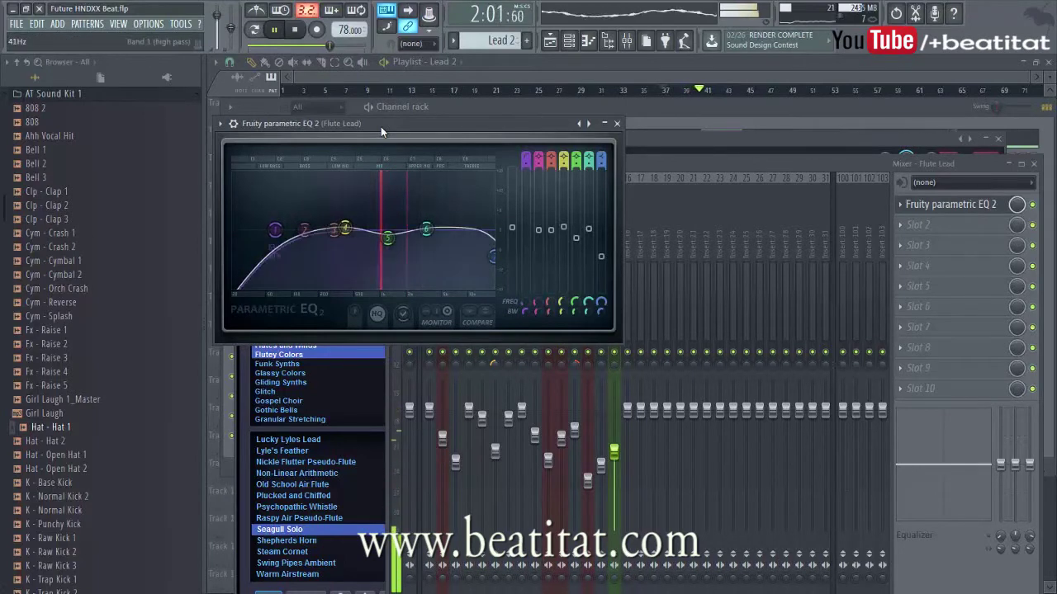
drag(275, 230, 300, 229)
key(Escape)
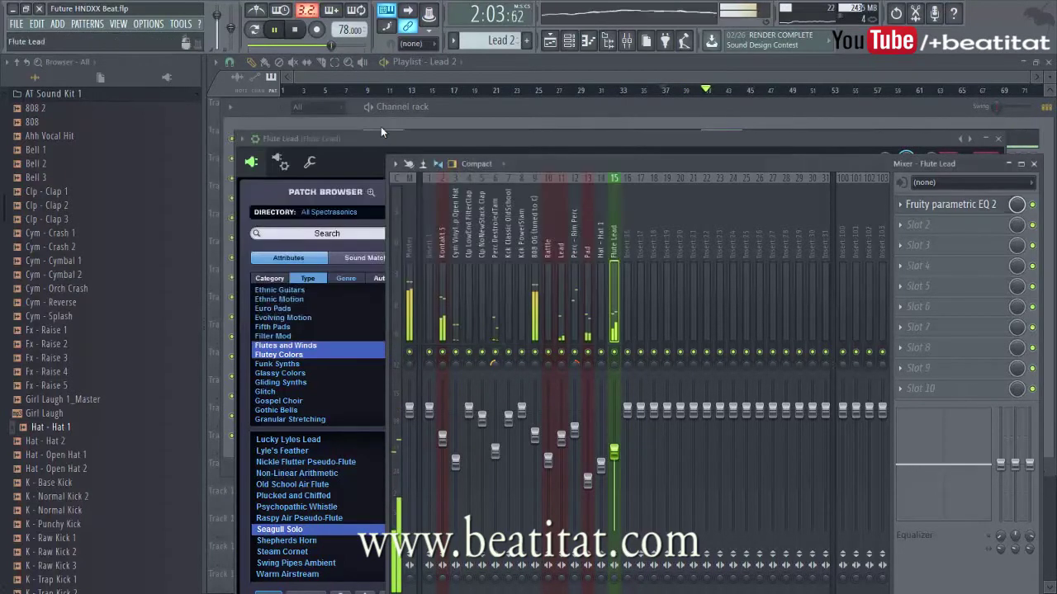
Add Fruity Reeverb 2 in slot 3 of Flute Lead with a 2.8-second decay, and set the track level to about -7.6 dB.
click(900, 246)
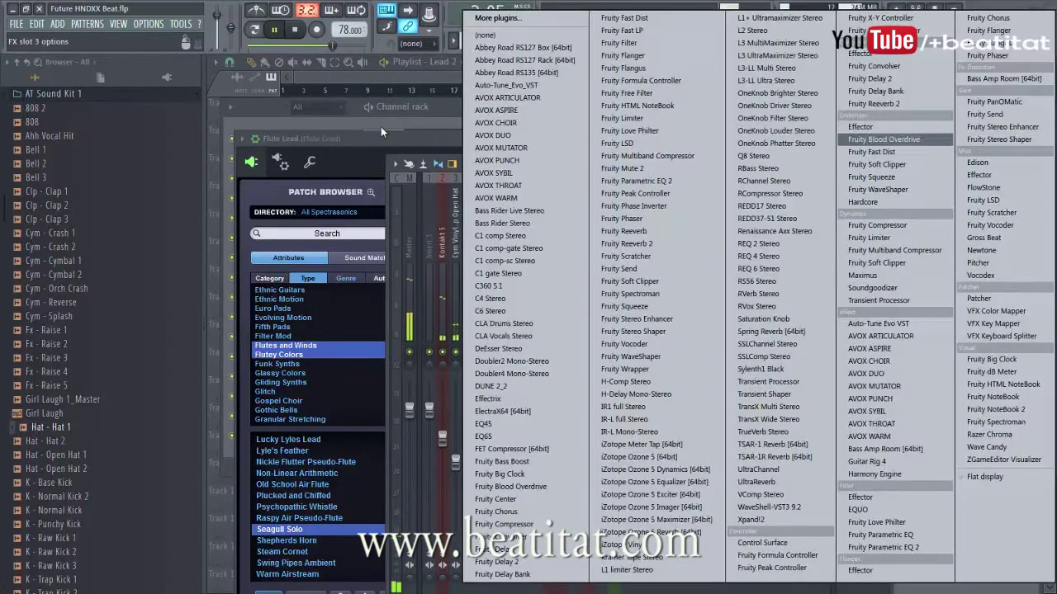
click(875, 104)
key(space)
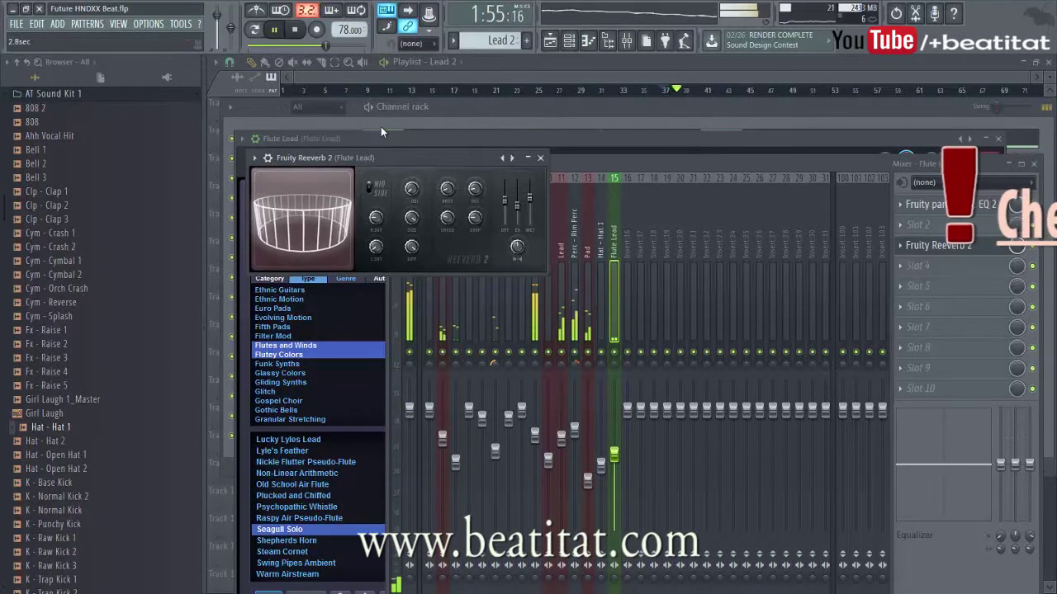
drag(614, 455, 614, 450)
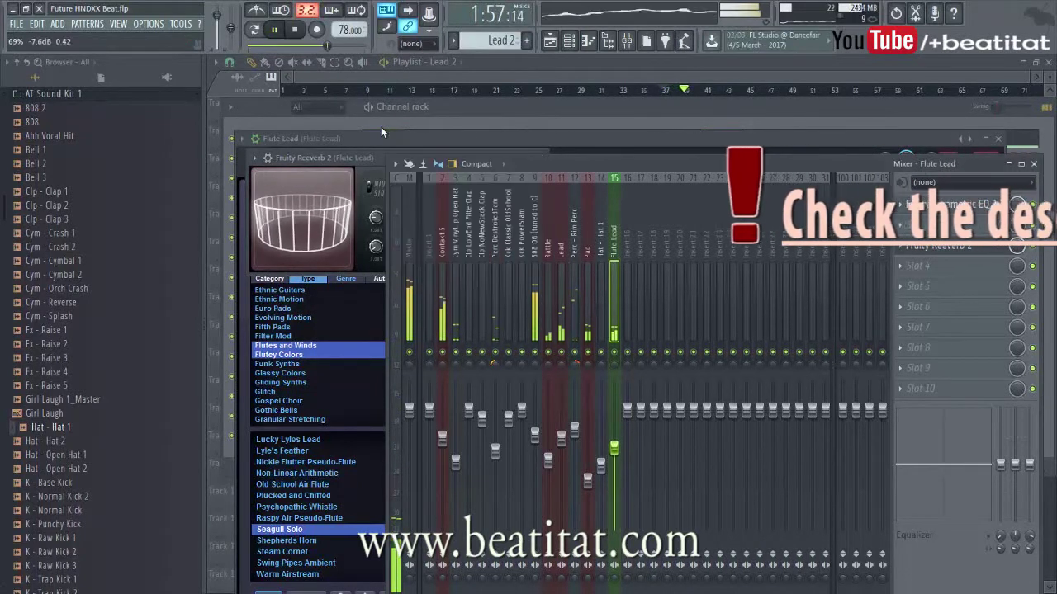
click(540, 154)
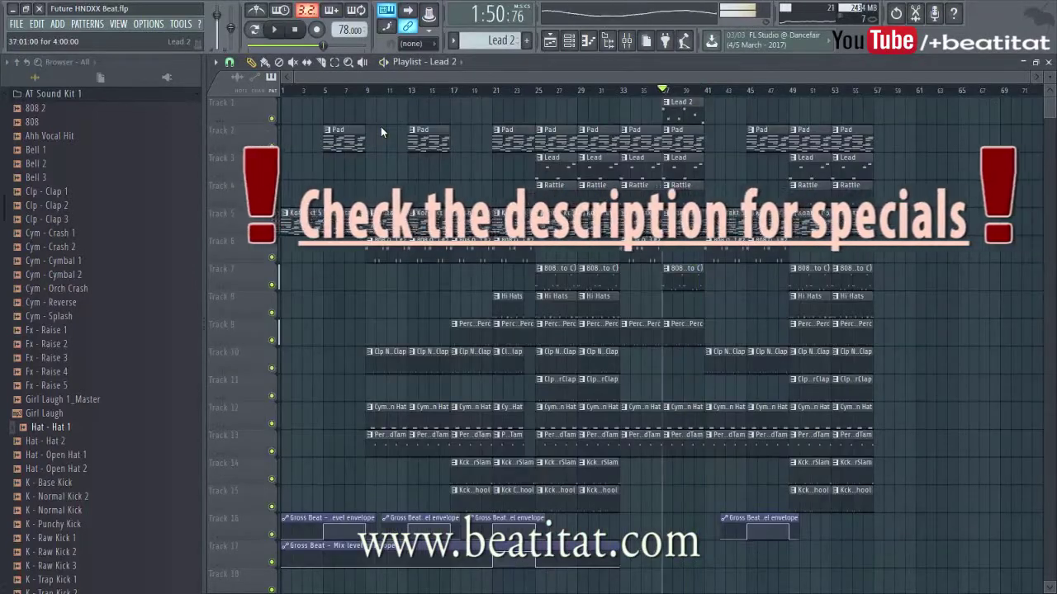
Play back the Flute Lead melody and lower the B4 note at the start of bar 4 to A4.
key(F7)
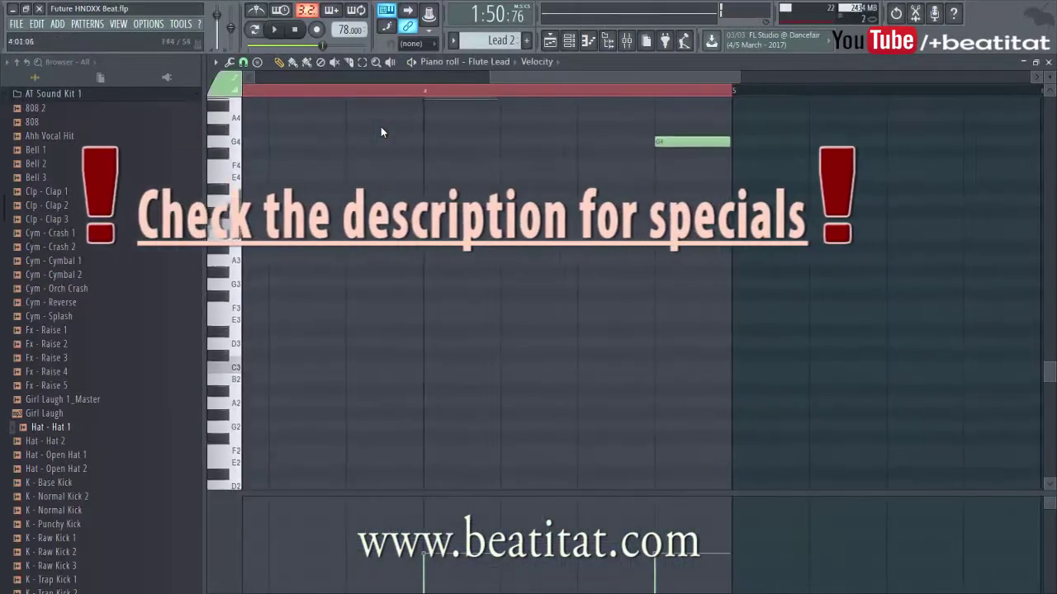
key(space)
scroll(381, 132, down, 3)
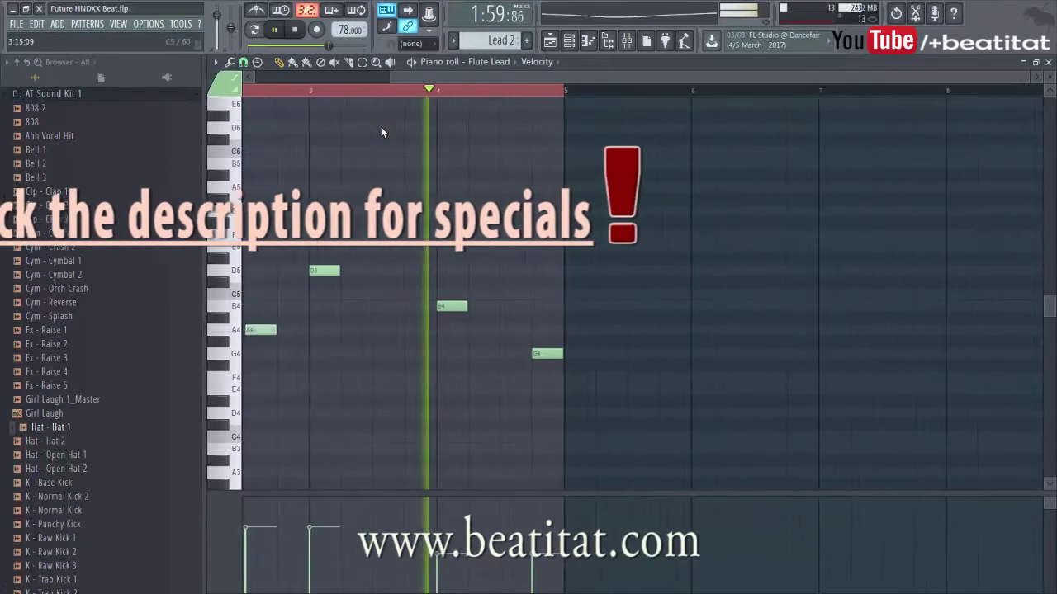
key(Down)
key(Down)
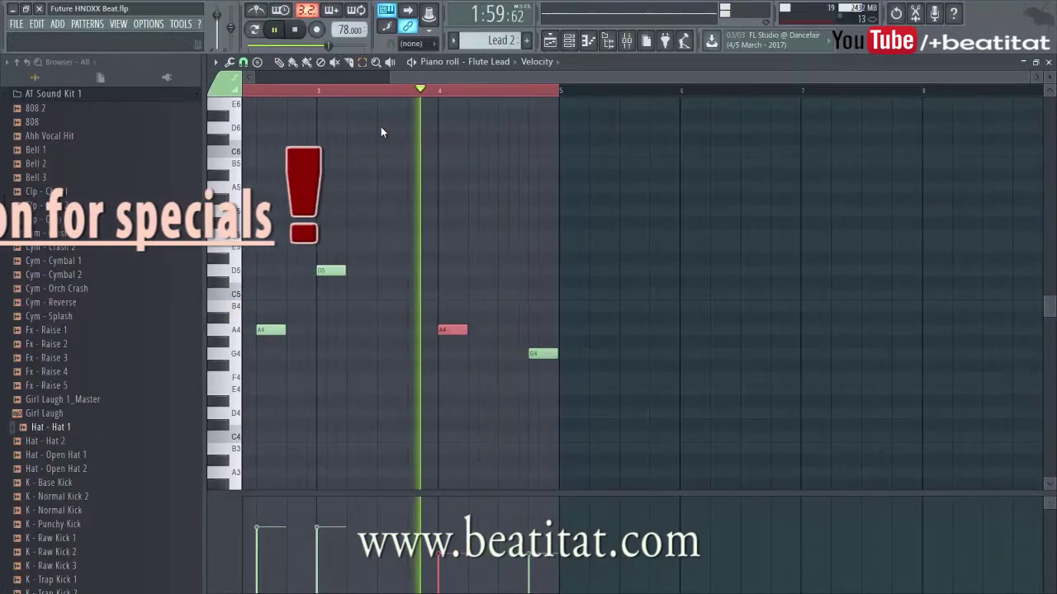
key(Escape)
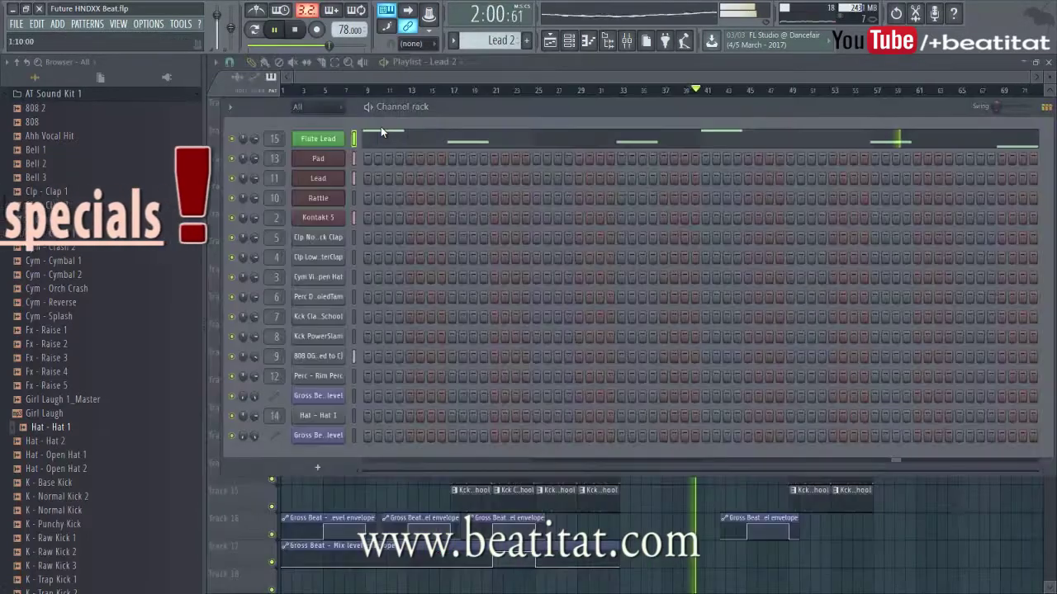
Shorten the clap, open hat and tam clips at bar 45 to end at bar 48, save, and review that transition.
key(F6)
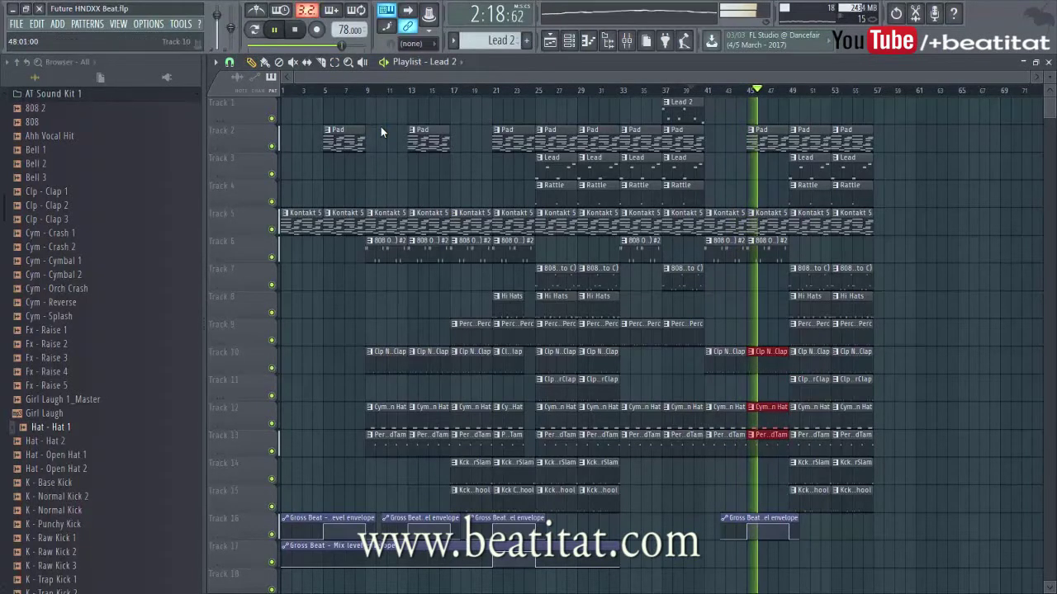
key(ctrl+s)
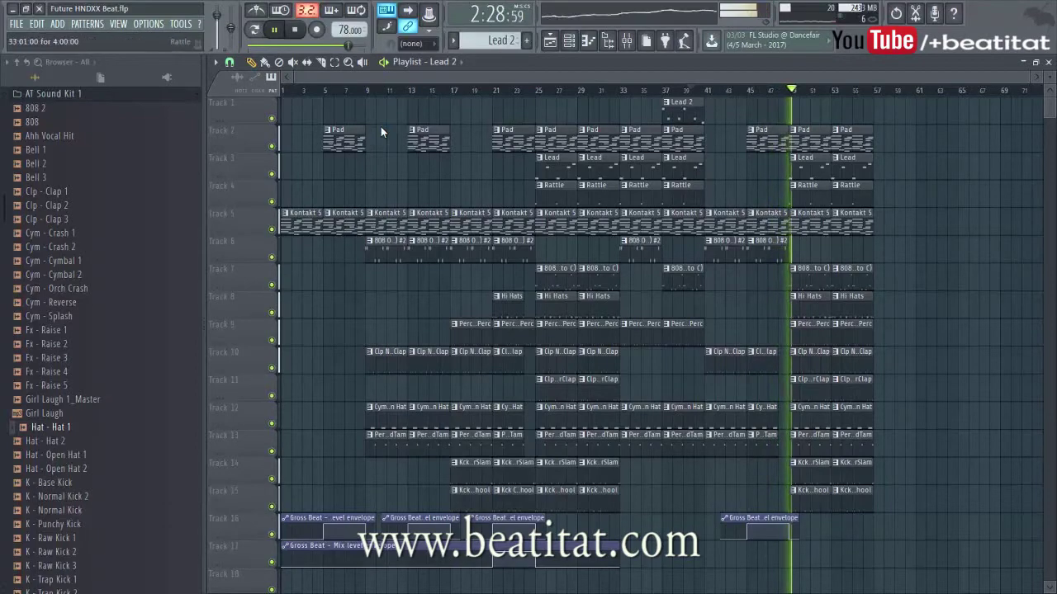
scroll(381, 132, up, 5)
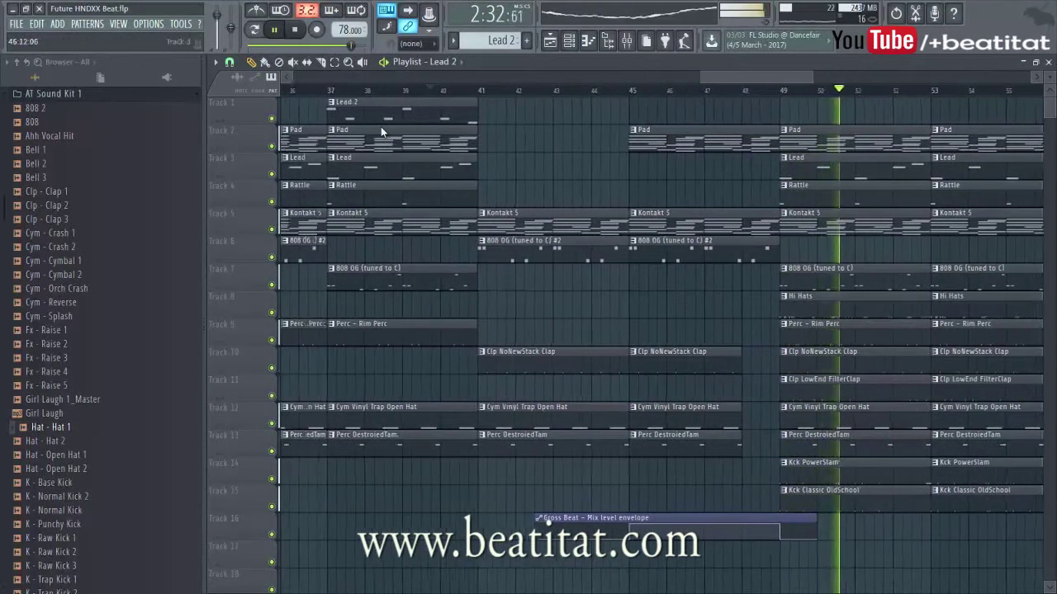
scroll(381, 132, up, 2)
scroll(382, 130, down, 3)
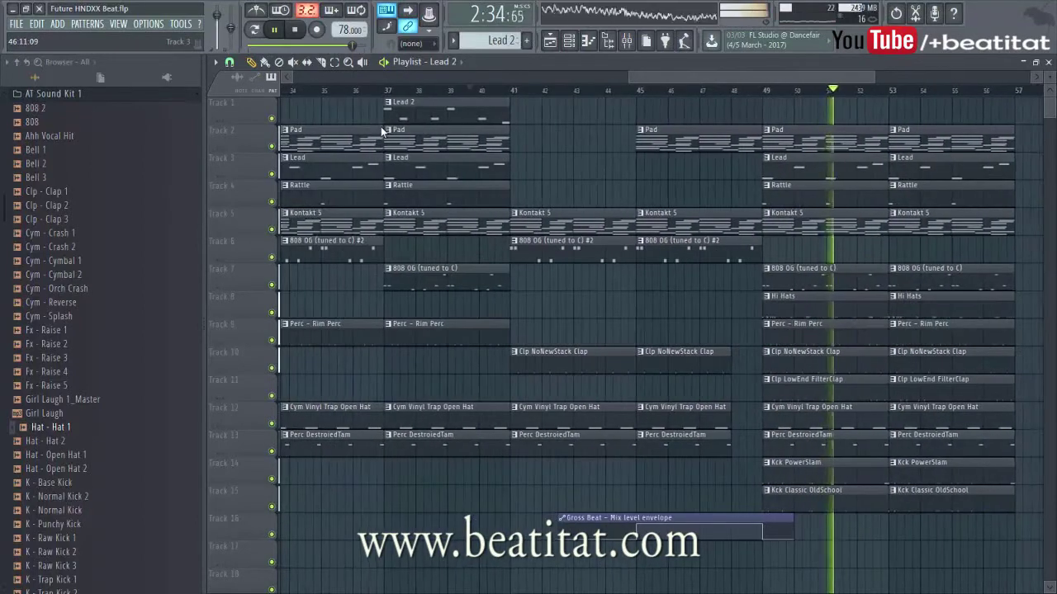
scroll(381, 132, up, 3)
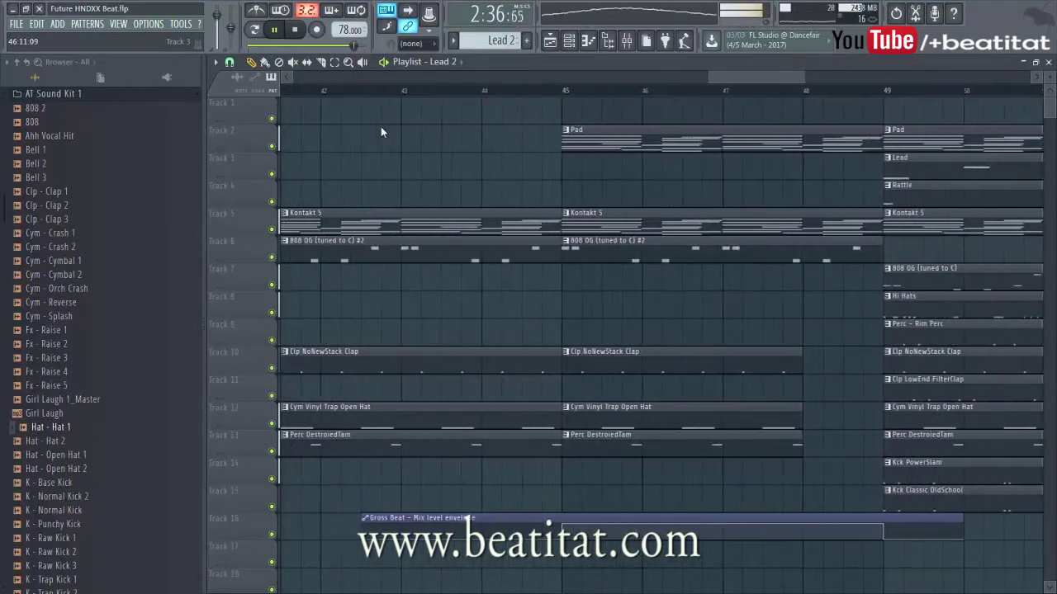
scroll(381, 132, down, 5)
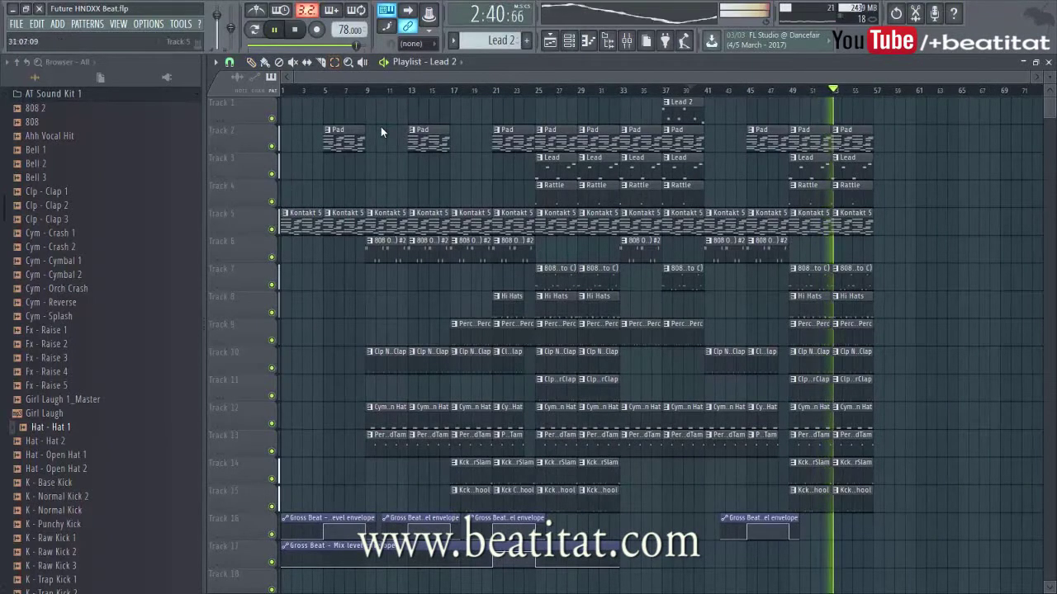
Duplicate all clips from bars 33 to 40, including Lead 2, to bar 57 of the playlist.
drag(623, 99, 691, 451)
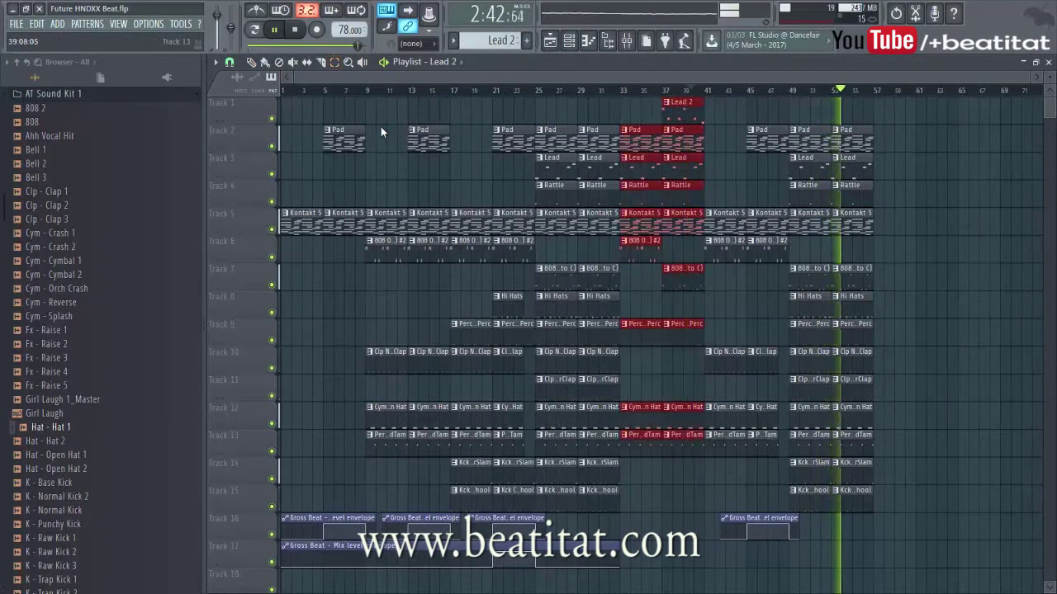
mouse_move(691, 411)
mouse_down()
mouse_move(956, 401)
mouse_move(945, 398)
mouse_up()
mouse_move(890, 223)
mouse_down()
mouse_move(985, 223)
mouse_move(897, 223)
mouse_up()
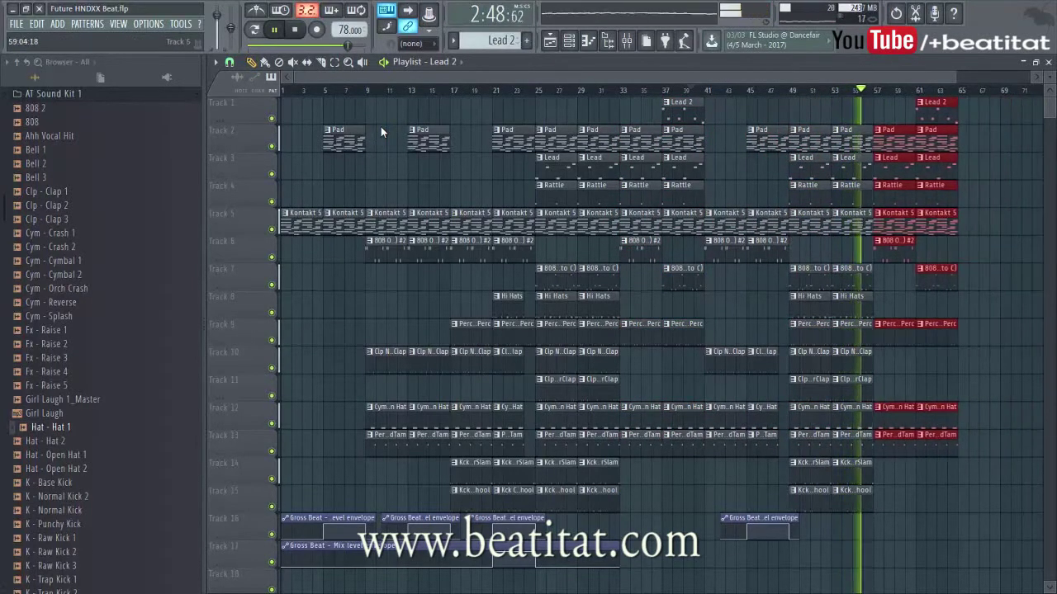
Remove the 808 #2, rim perc, open hat and tam clips from bars 57 to 60.
right_click(894, 248)
key(ctrl+d)
right_click(894, 332)
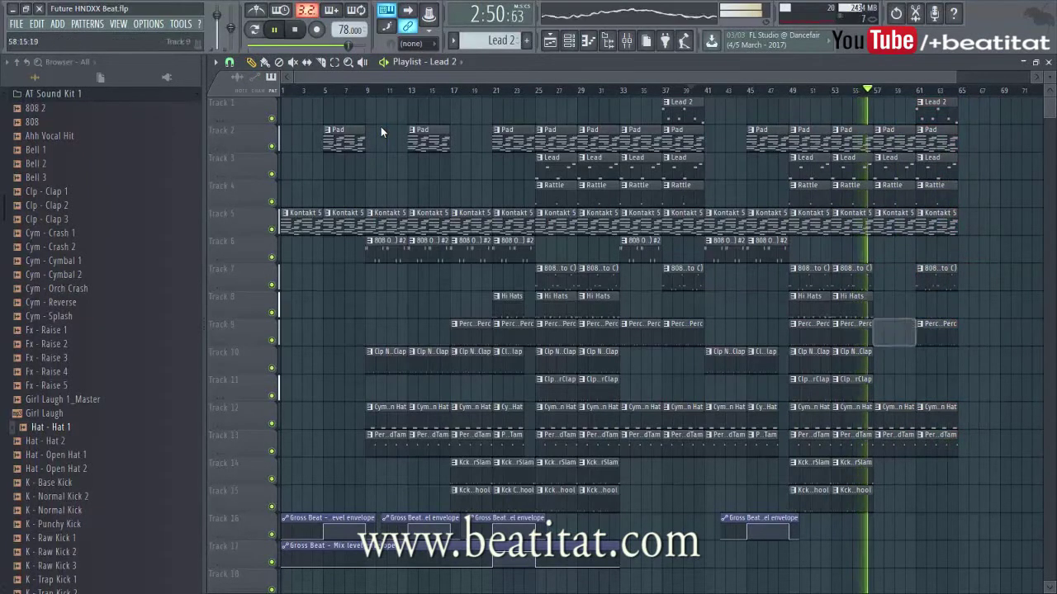
right_click(894, 407)
right_click(893, 435)
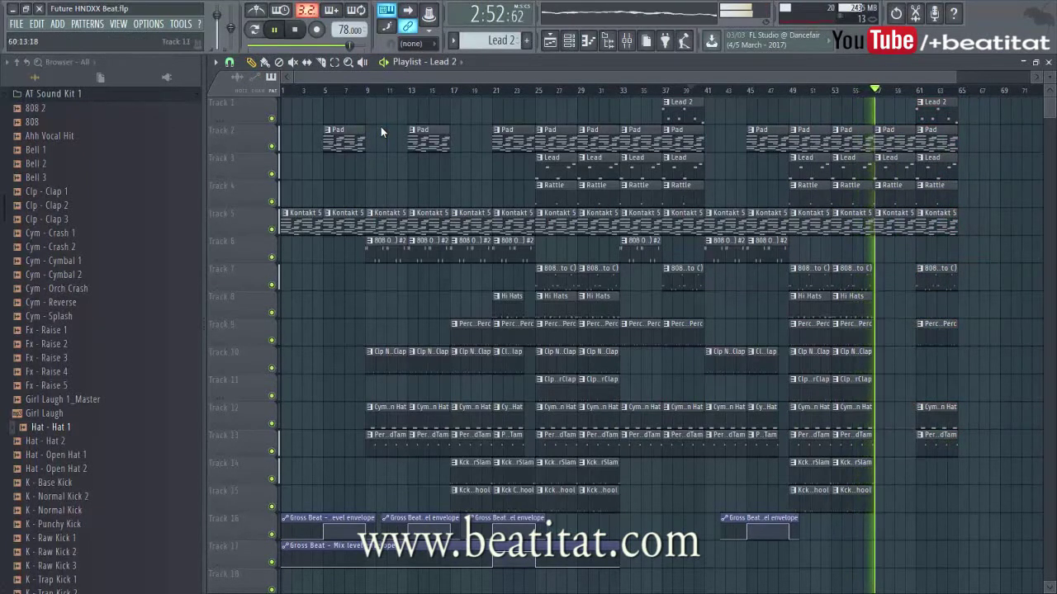
Add a NoNewStack clap clip at bar 61 and a short PowerSlam kick clip in bar 64.
click(857, 355)
click(931, 359)
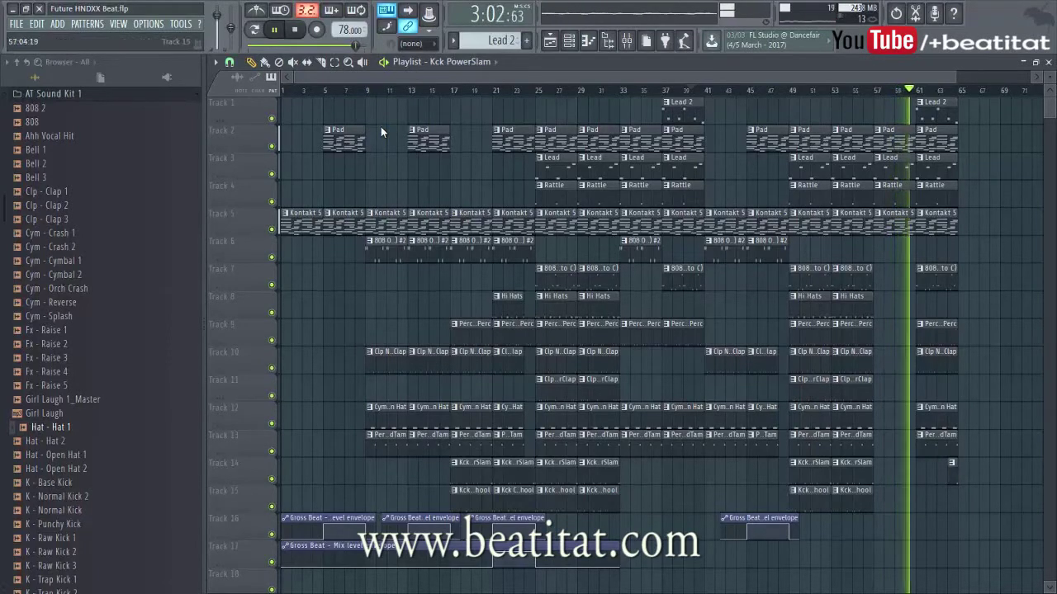
Copy the clips of bars 17 to 32, including both Gross Beat mix level envelopes, and paste them starting at bar 65.
scroll(381, 132, down, 3)
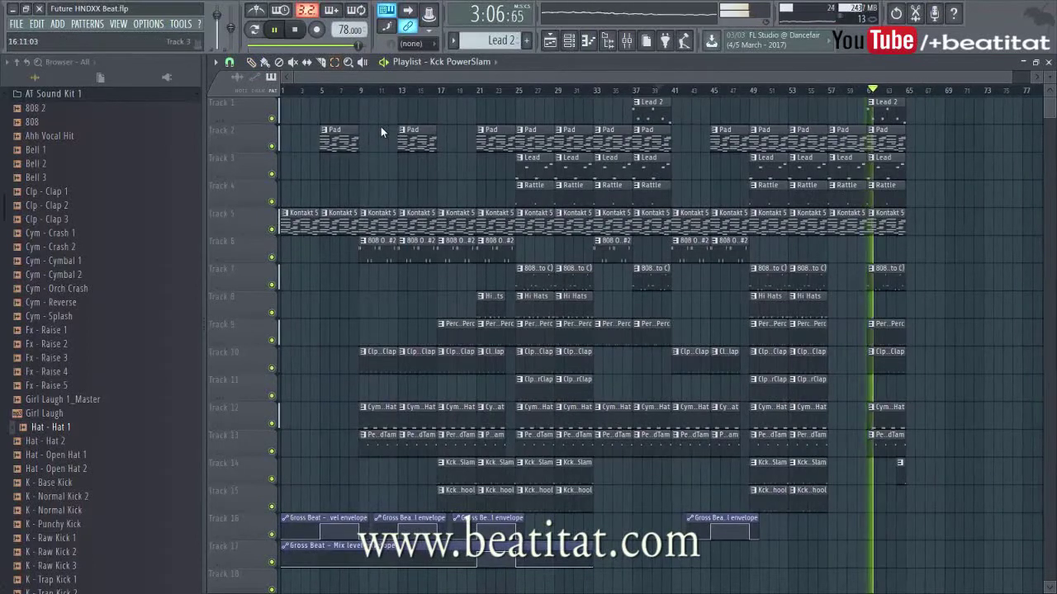
mouse_move(440, 109)
mouse_down()
mouse_move(517, 479)
mouse_move(579, 532)
mouse_up()
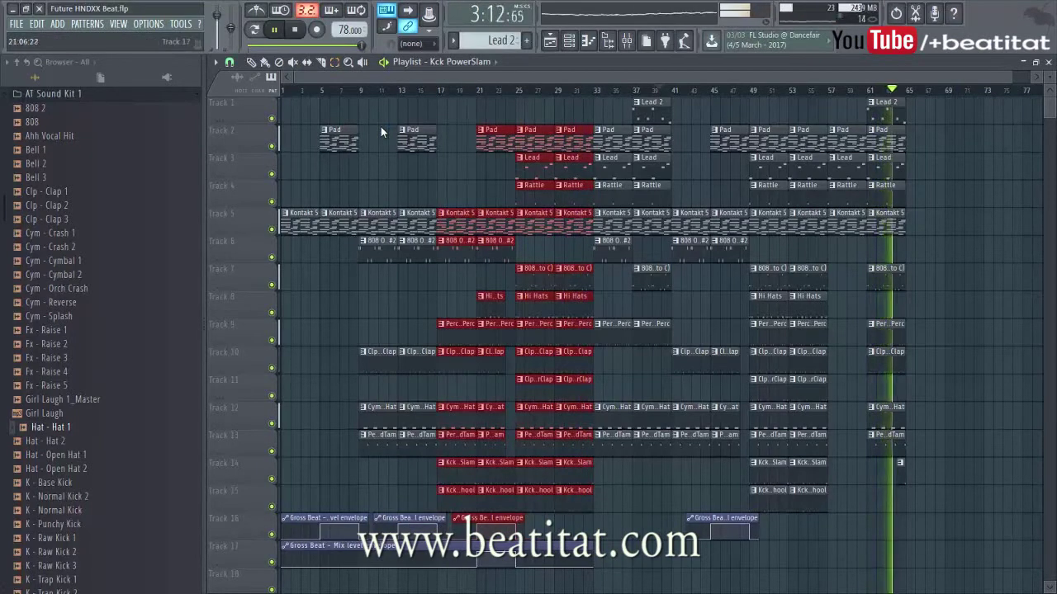
ctrl+shift+click(477, 546)
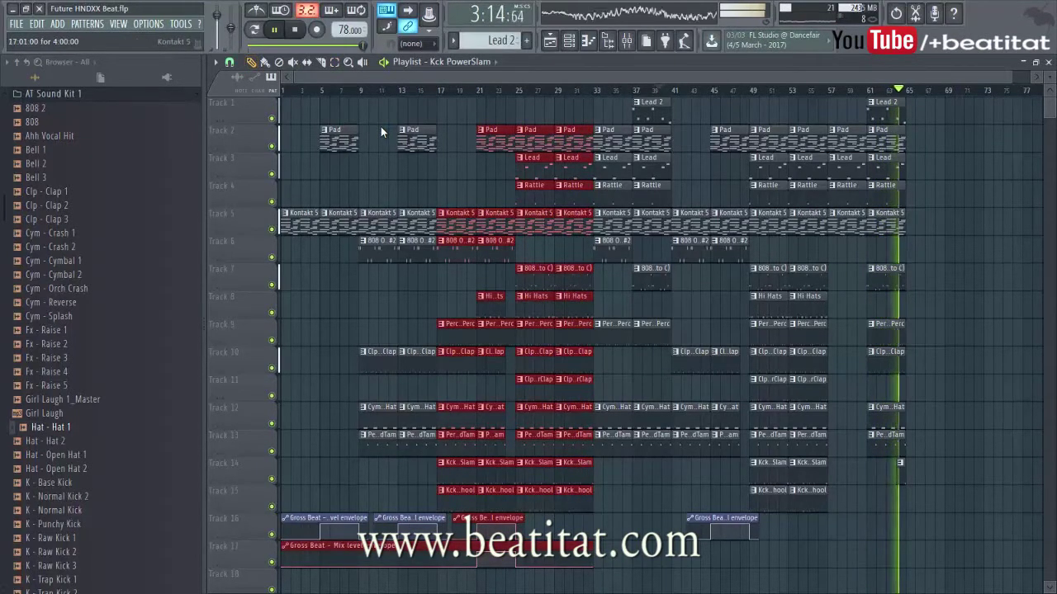
key(ctrl+c)
key(ctrl+v)
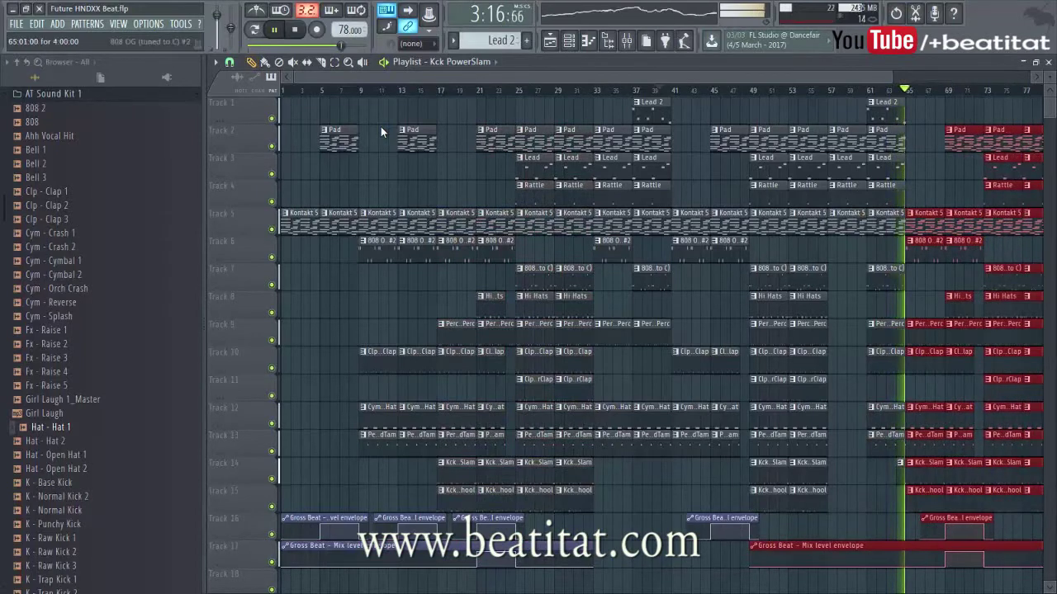
Deselect the pasted playlist clips and save the project.
key(ctrl+d)
scroll(381, 132, down, 2)
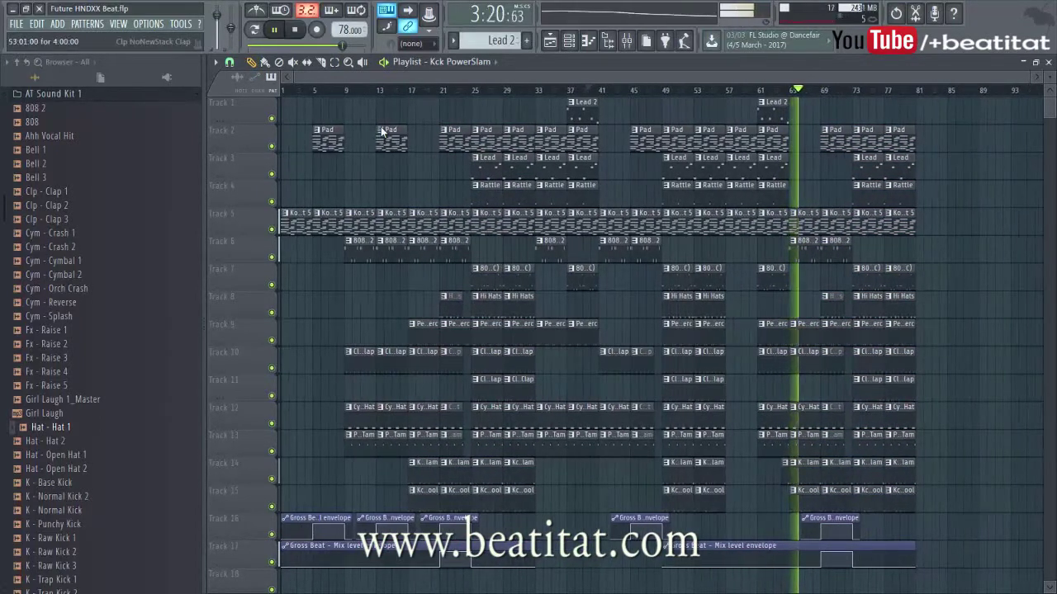
key(ctrl+s)
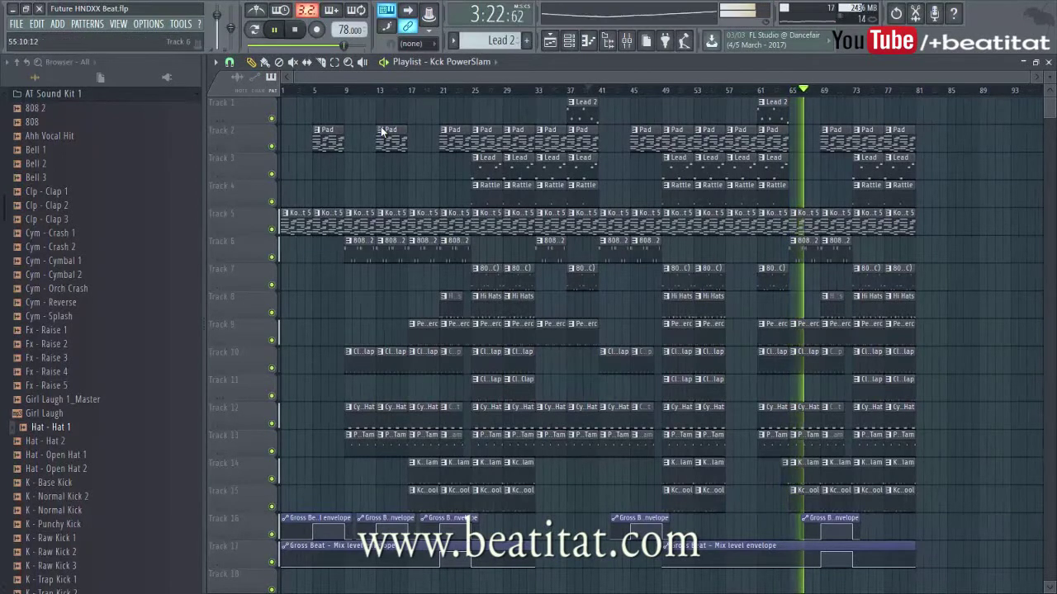
Add playlist time markers named Intro at bar 1 and Verse 1 at bar 9.
key(alt+t)
text(Intro)
key(Return)
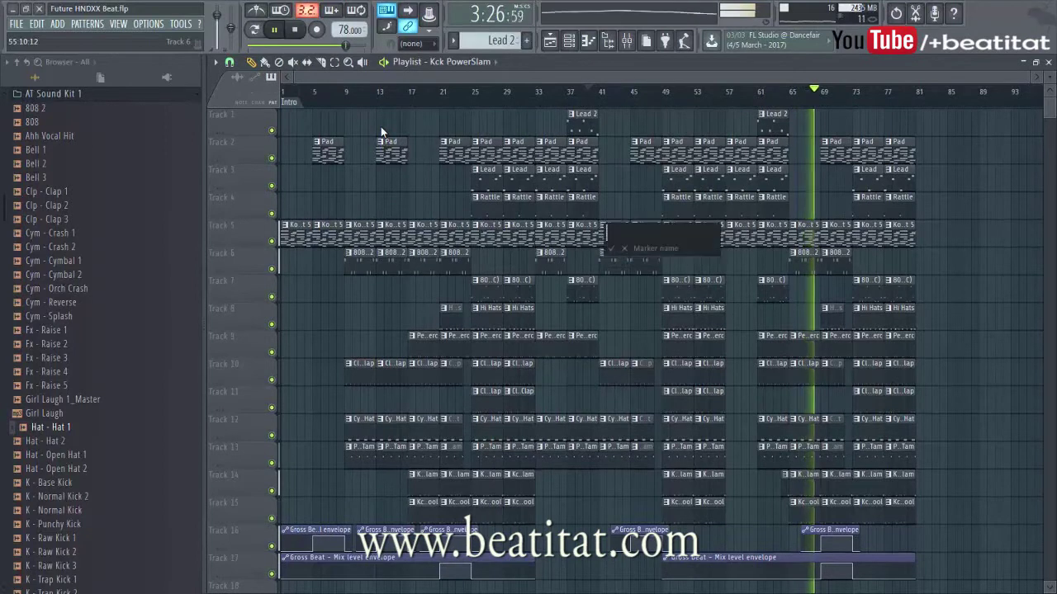
text(Verse)
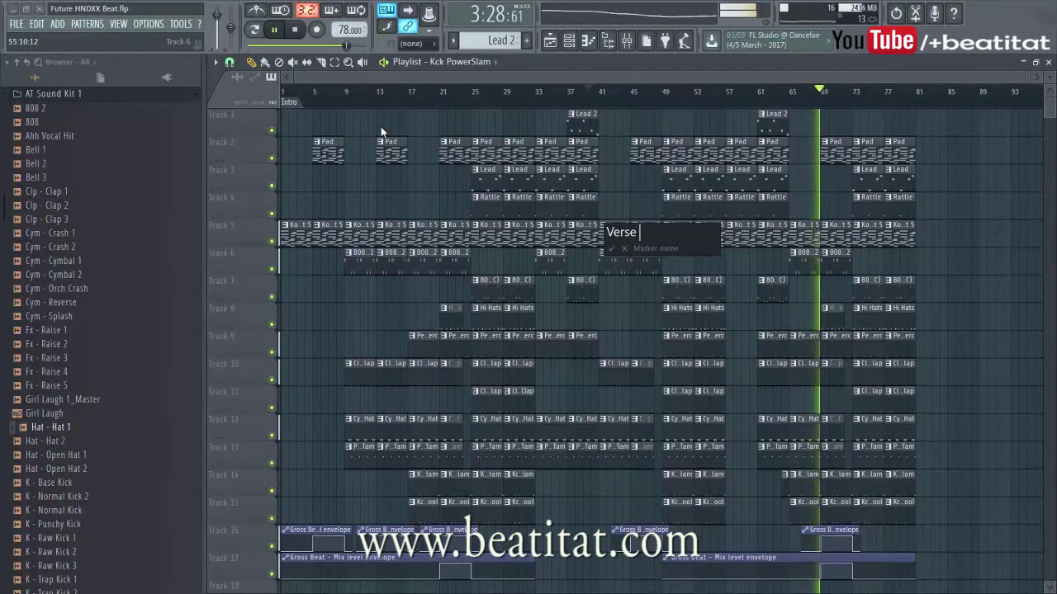
text( 1)
key(Return)
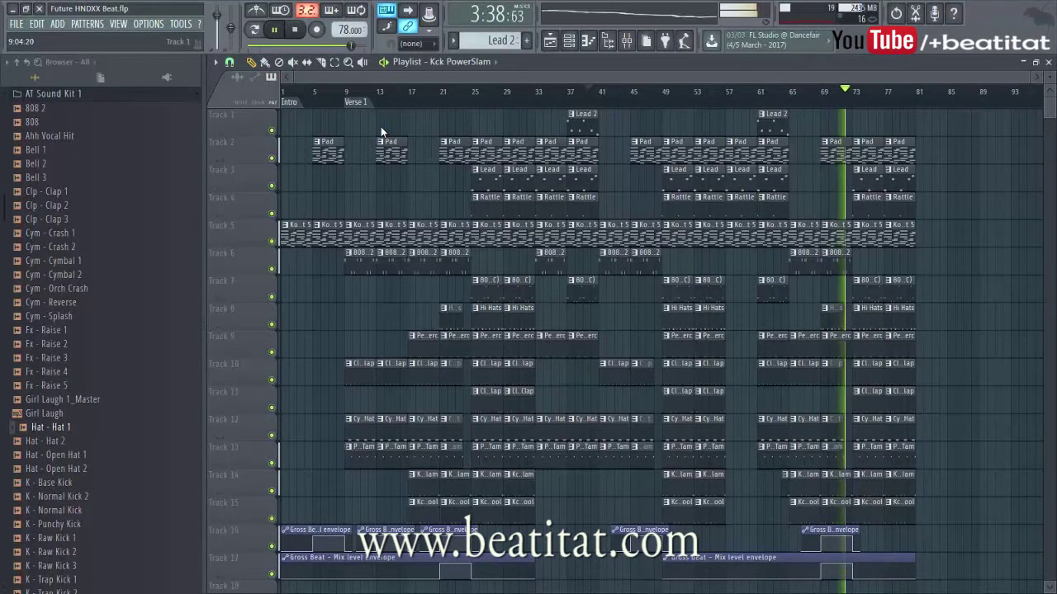
Add a time marker named Chorus and place it at bar 25 of the playlist.
key(alt+t)
text(Chorus)
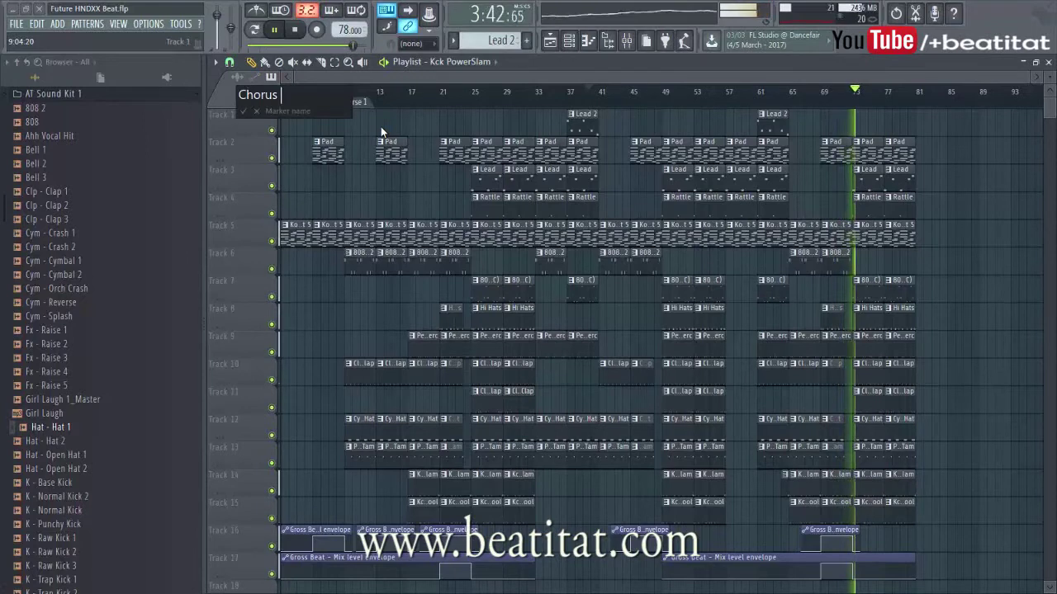
key(Return)
drag(291, 103, 482, 102)
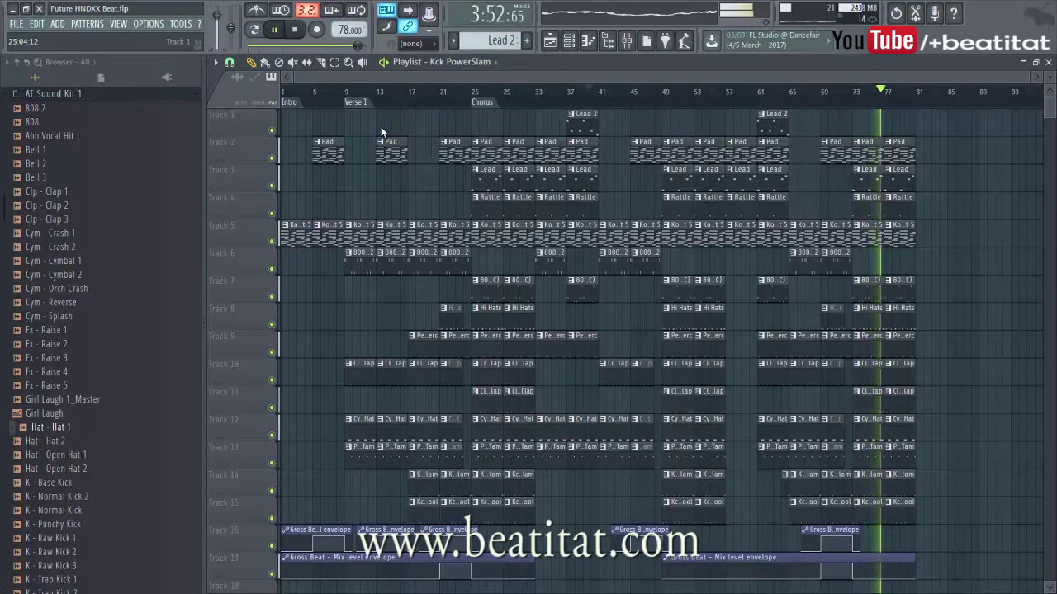
Add a time marker named Bridge/Verse and place it at bar 33 of the playlist.
key(alt+t)
text(Br)
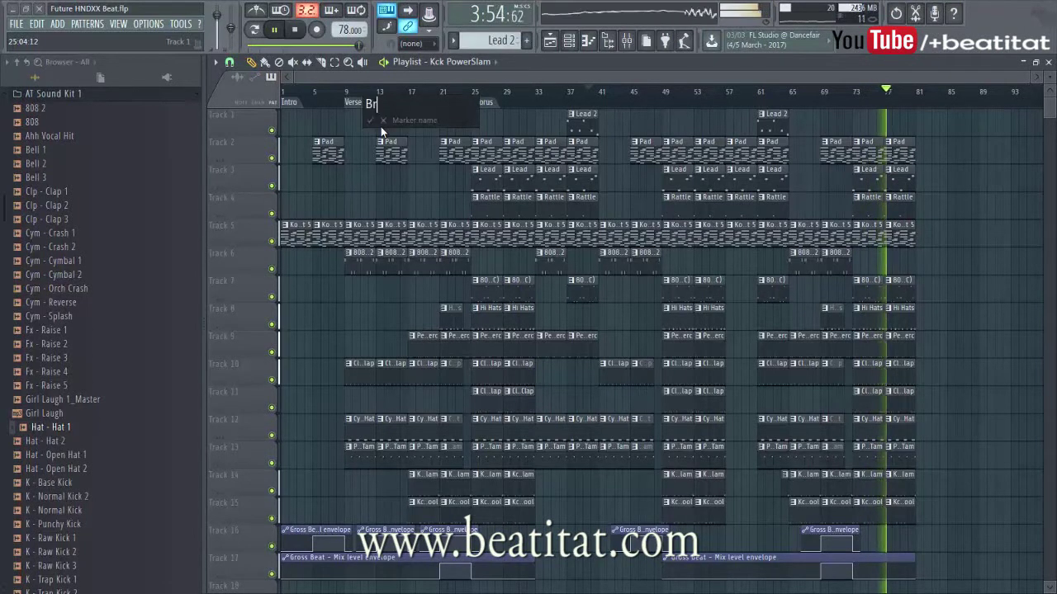
text(idge/Verse)
key(Return)
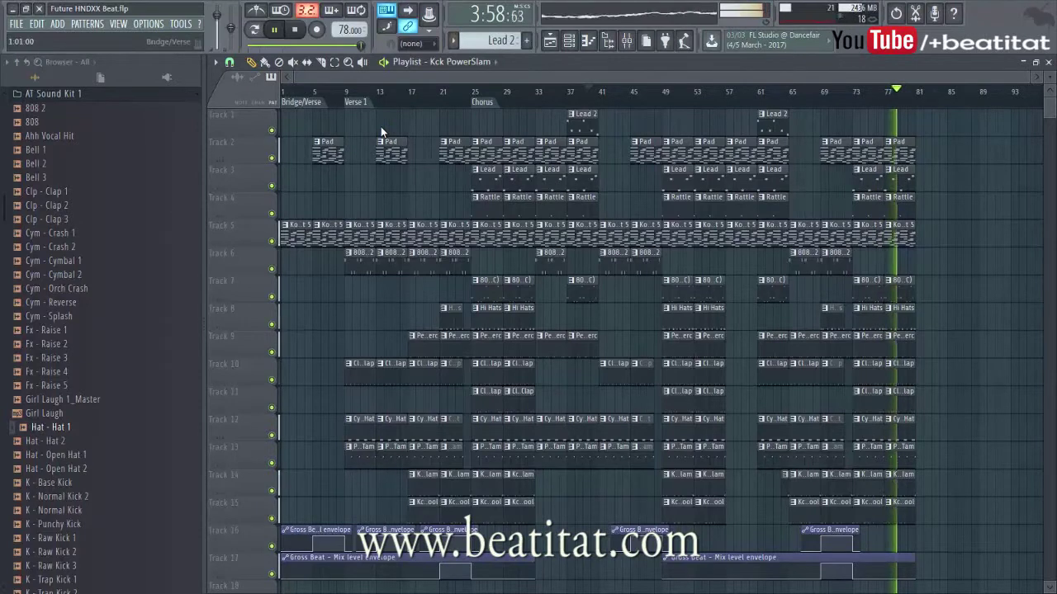
mouse_move(309, 102)
mouse_down()
mouse_move(571, 102)
mouse_move(555, 103)
mouse_up()
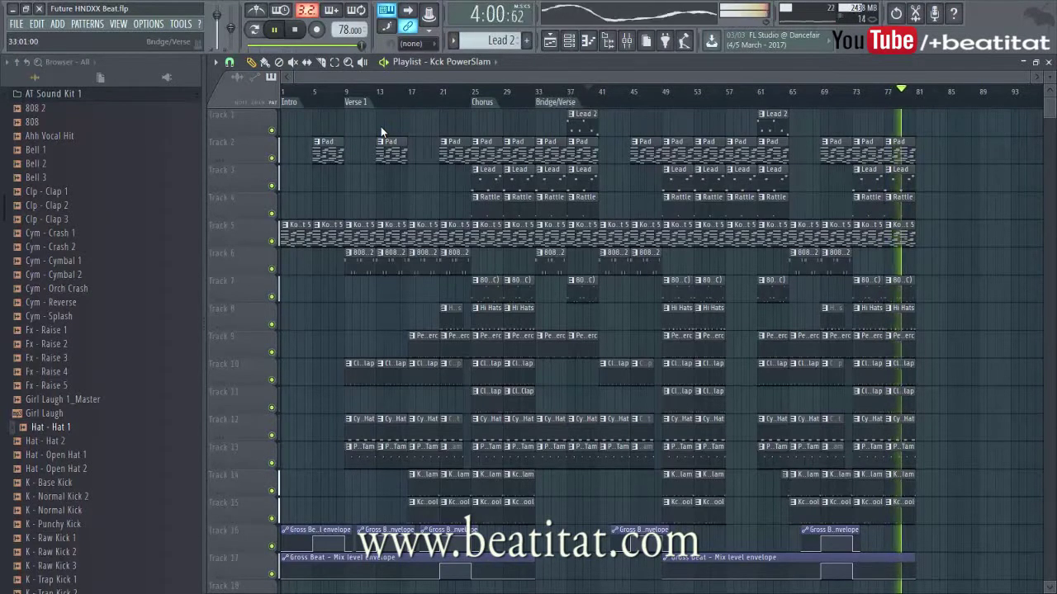
Add a time marker named Chorus 2 and place it at bar 49 of the playlist.
key(alt+t)
text(Chorus 2)
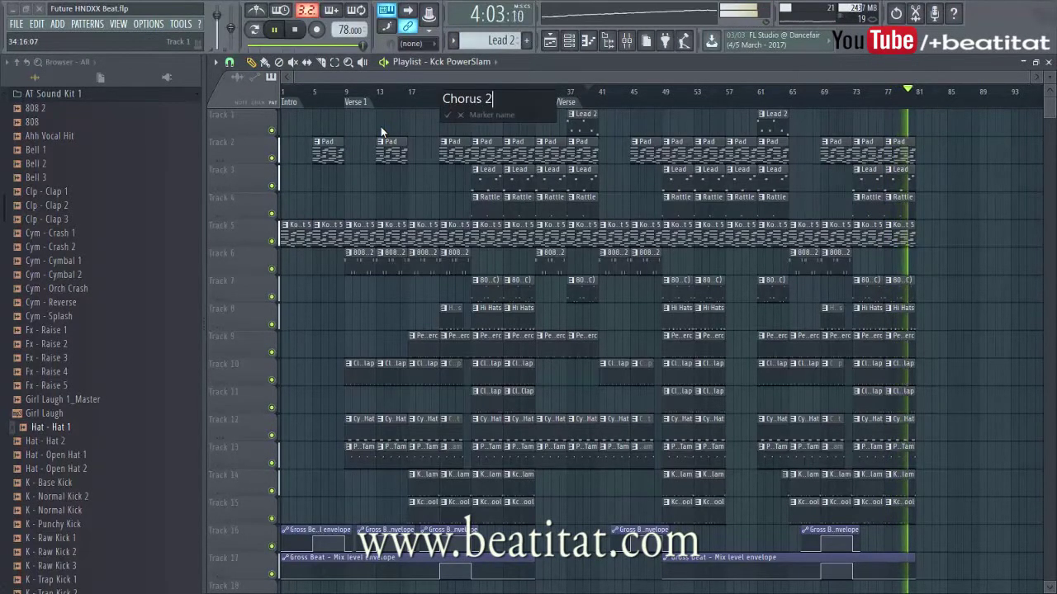
key(Return)
mouse_move(295, 102)
mouse_down()
mouse_move(746, 102)
mouse_move(684, 102)
mouse_up()
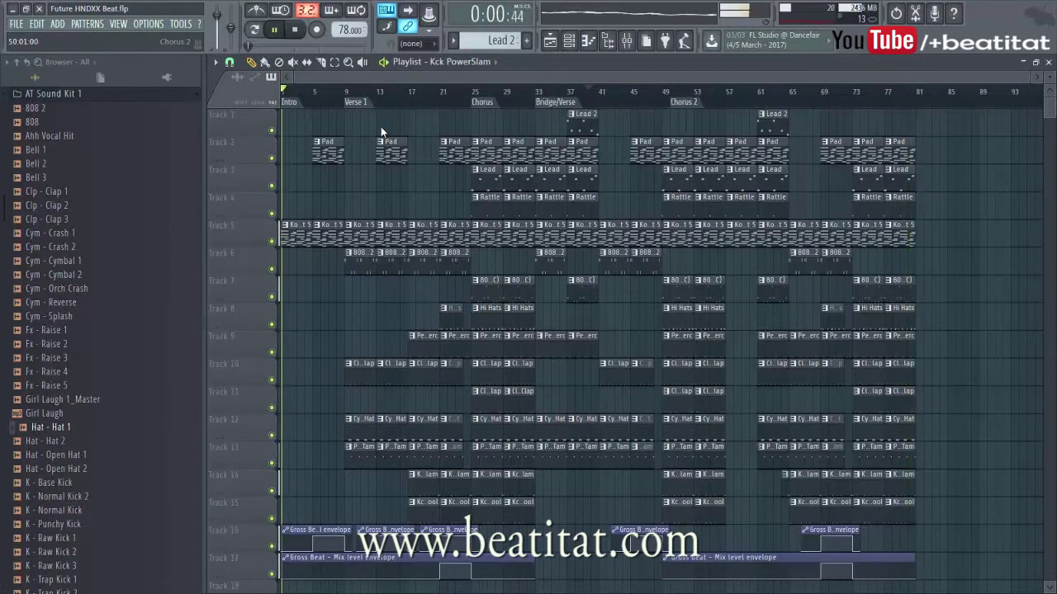
Add a time marker named Chorus 3 to the playlist.
key(alt+t)
text(Chorus 3)
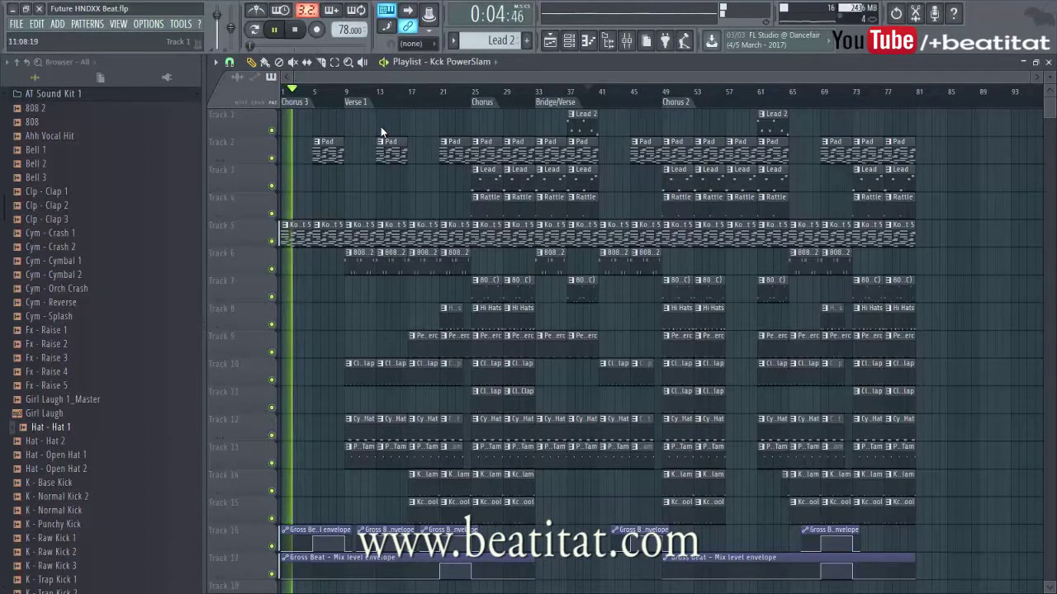
Stop playback and play the arranged beat from the beginning.
key(space)
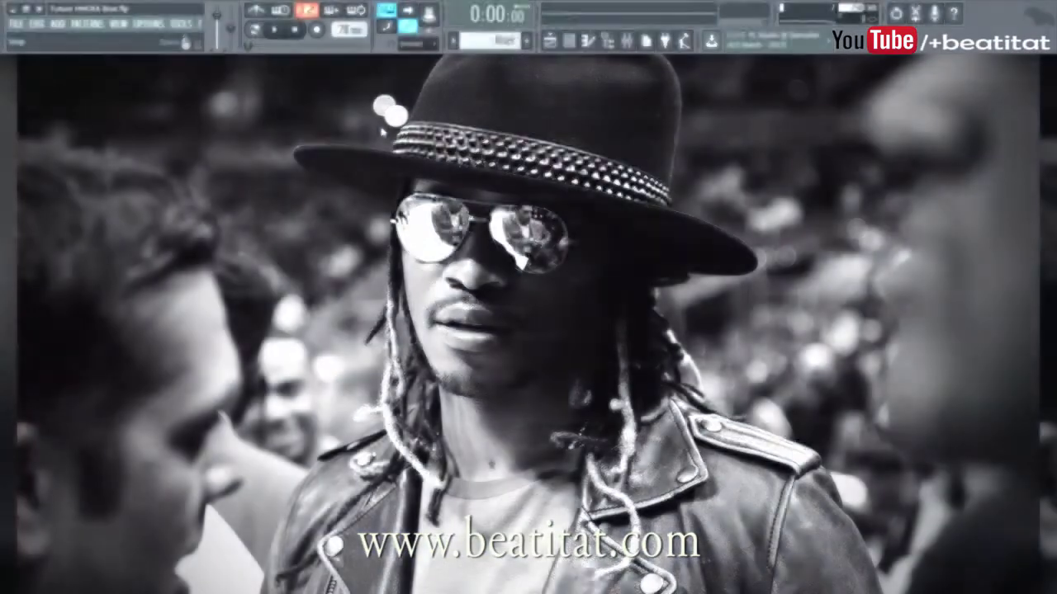
key(space)
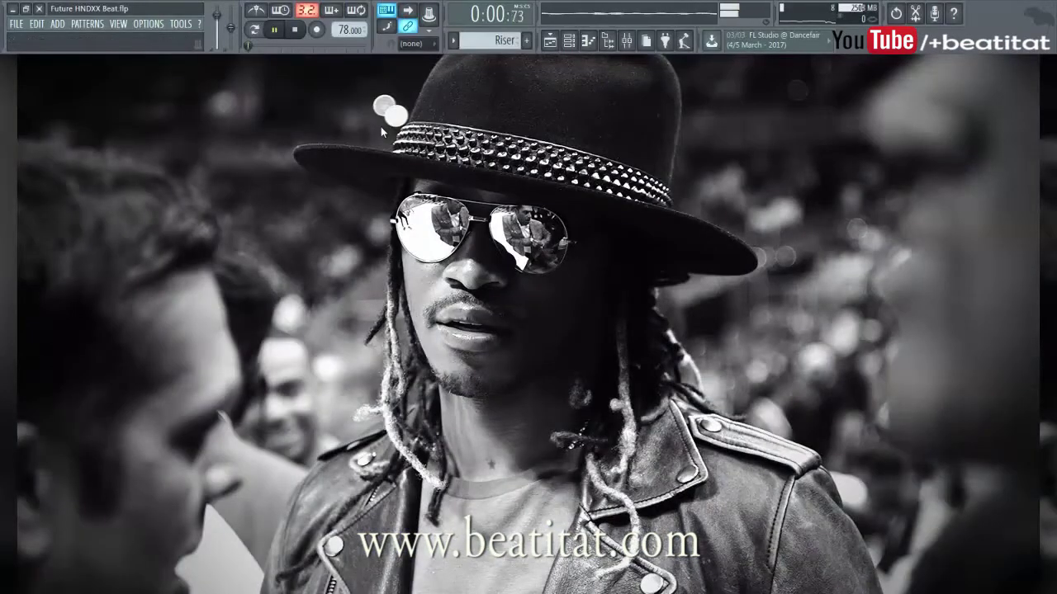